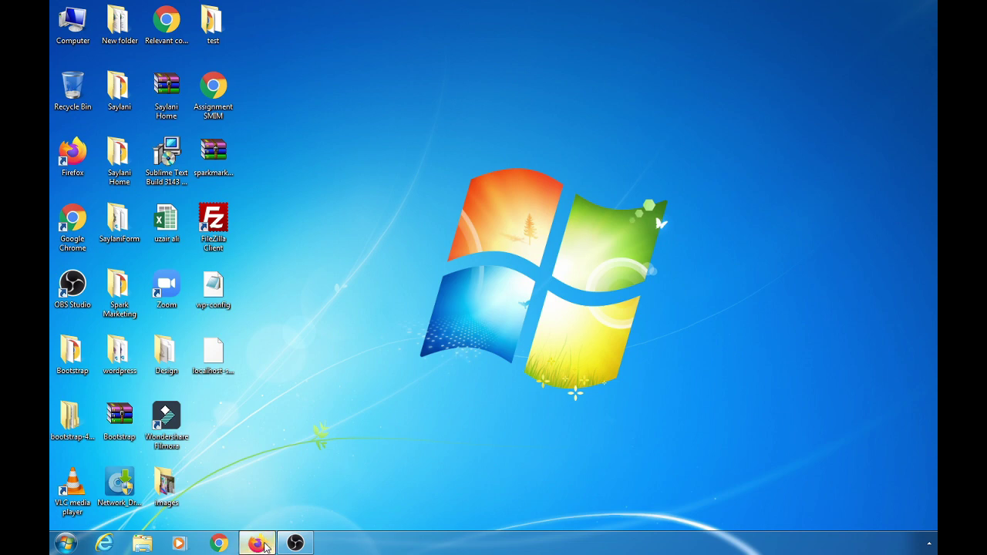
Step: Bring the Firefox window showing the WordPress.com home page back into view
{"action": "left_click", "coordinate": [258, 543]}
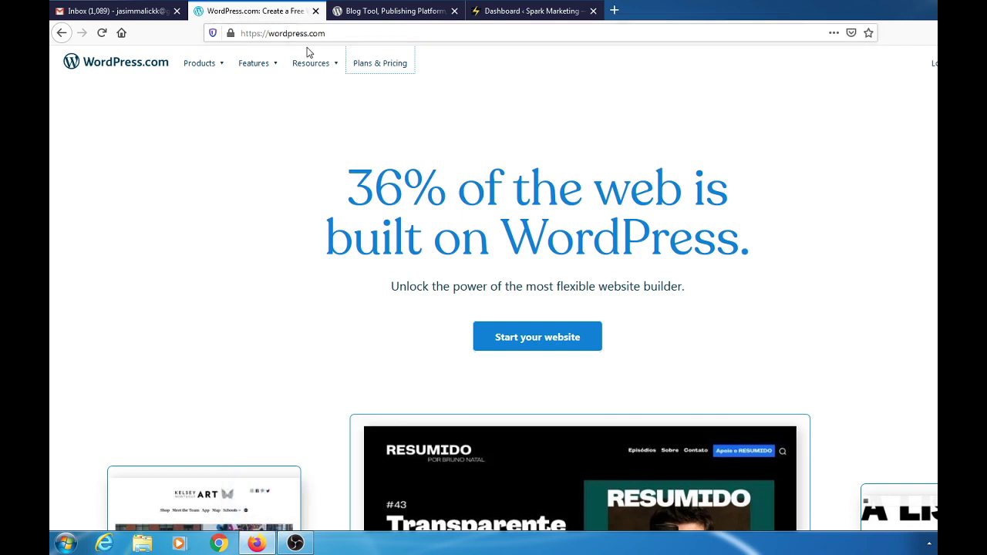
{"action": "mouse_move", "coordinate": [309, 52]}
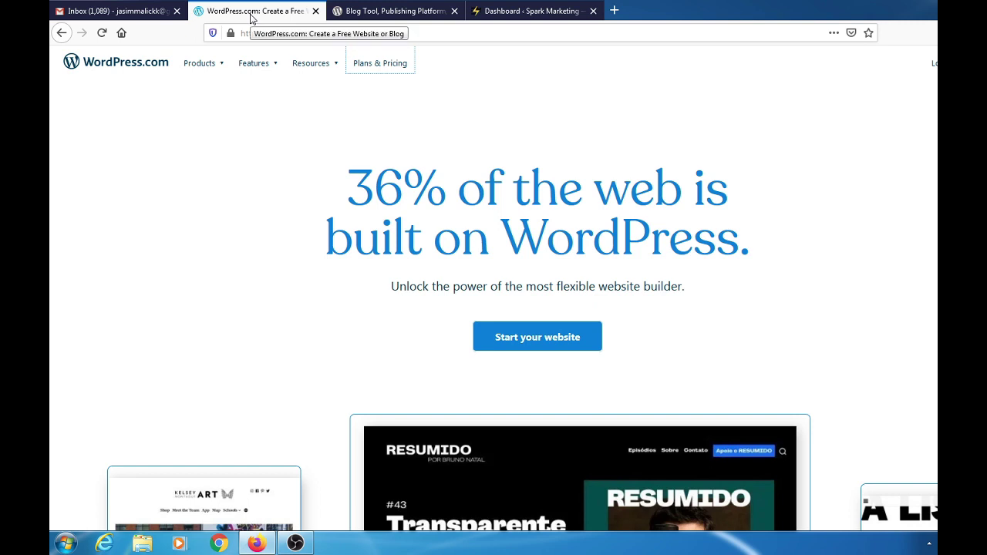
{"action": "left_click", "coordinate": [402, 12]}
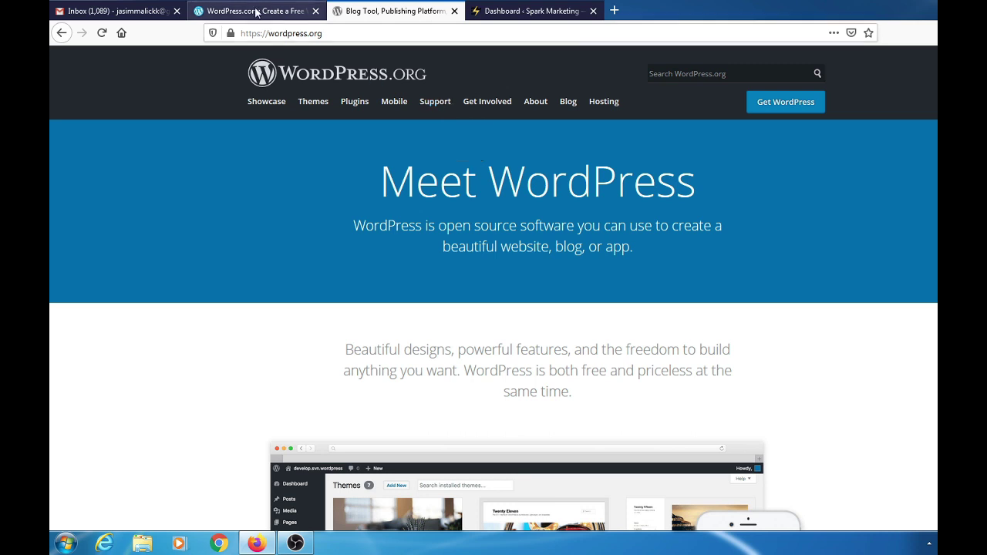
{"action": "left_click", "coordinate": [256, 12]}
{"action": "left_click", "coordinate": [390, 12]}
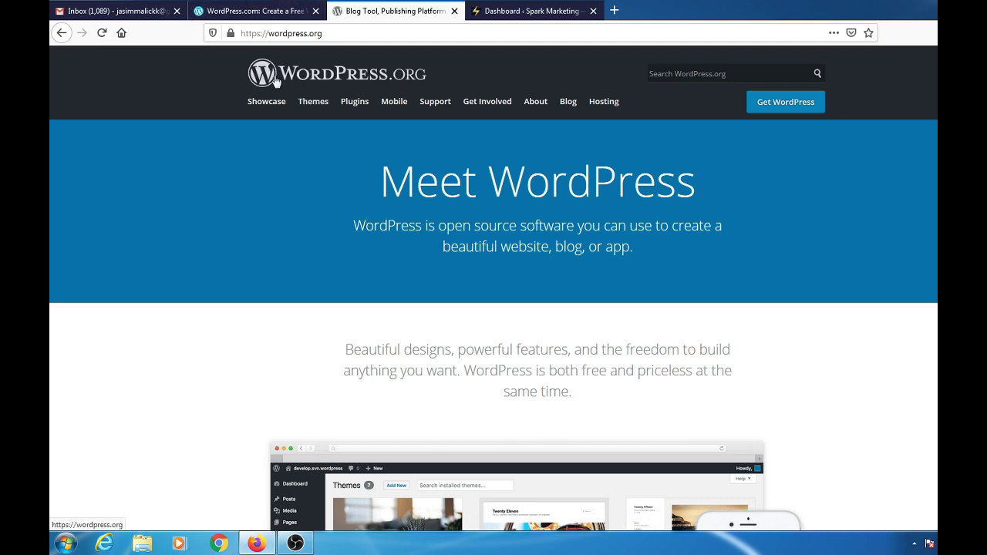
{"action": "left_click", "coordinate": [255, 11]}
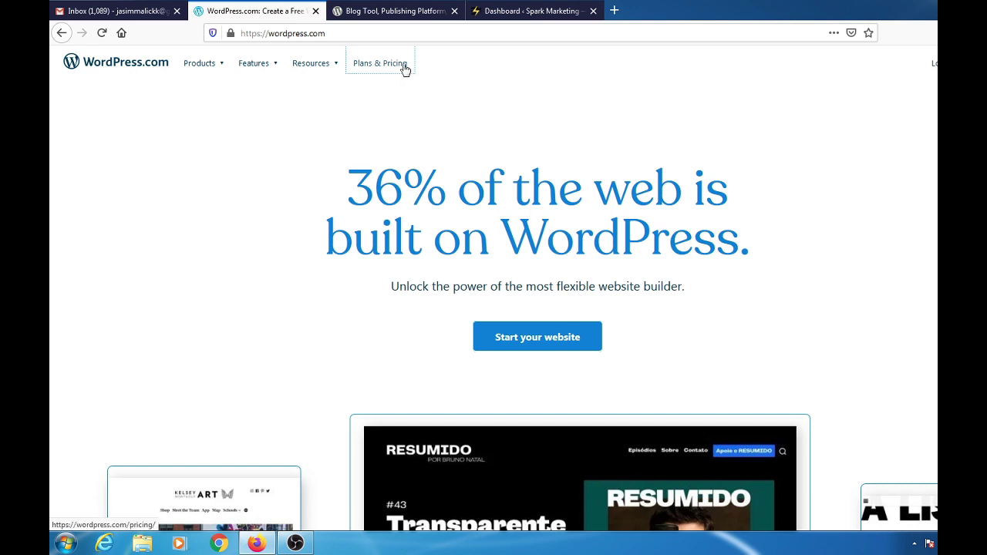
Step: Open the Plans & Pricing link in a new tab and switch to it
{"action": "right_click", "coordinate": [405, 69]}
{"action": "key", "text": "Escape"}
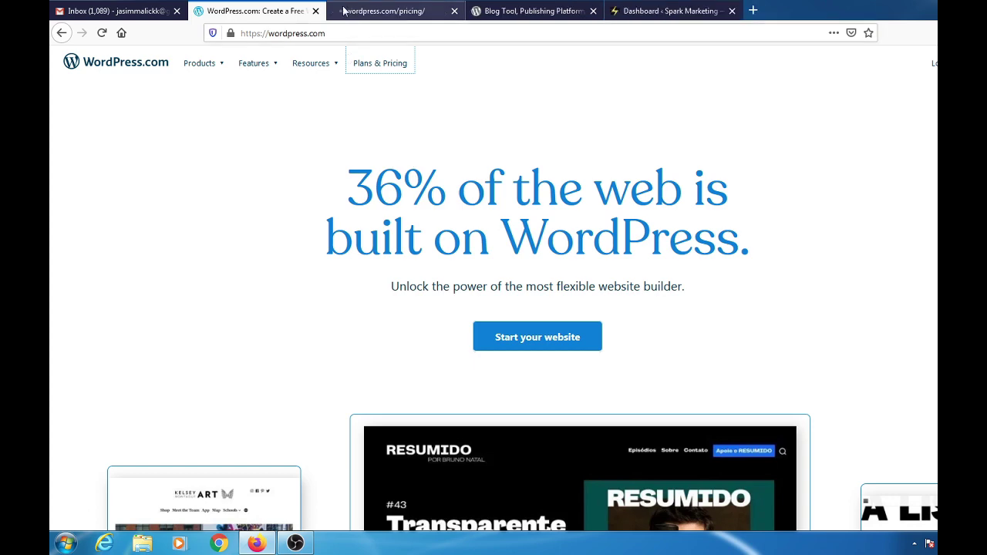
{"action": "left_click", "coordinate": [360, 11]}
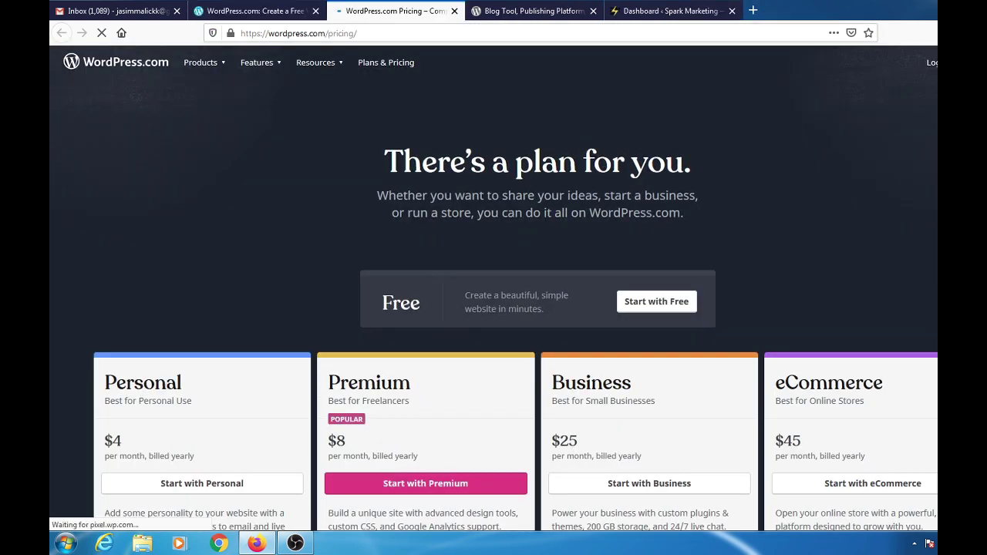
Step: Scroll the plan comparison, highlighting eCommerce's 200 GB storage, then jump back to the top
{"action": "scroll", "coordinate": [544, 148], "scroll_direction": "down", "scroll_amount": 4}
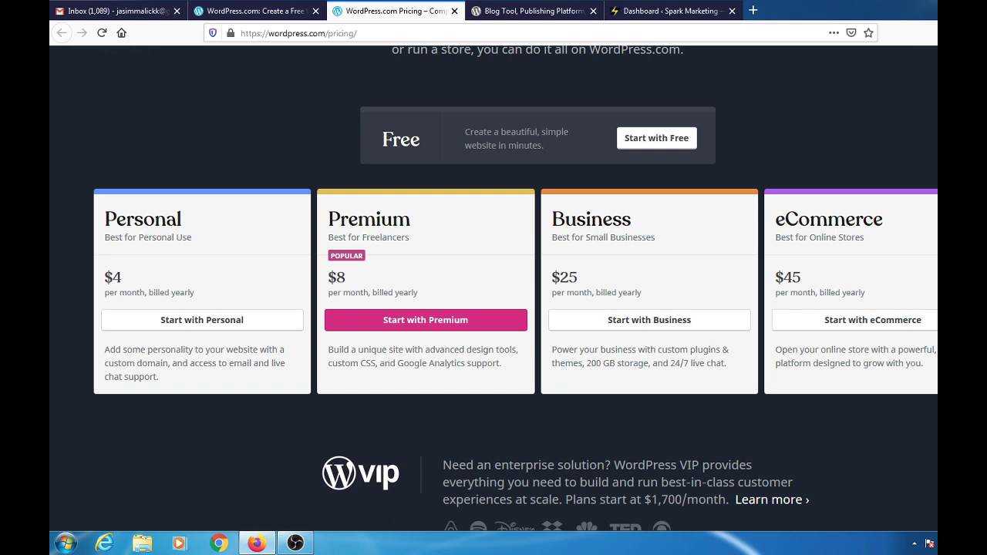
{"action": "scroll", "coordinate": [515, 292], "scroll_direction": "down", "scroll_amount": 7}
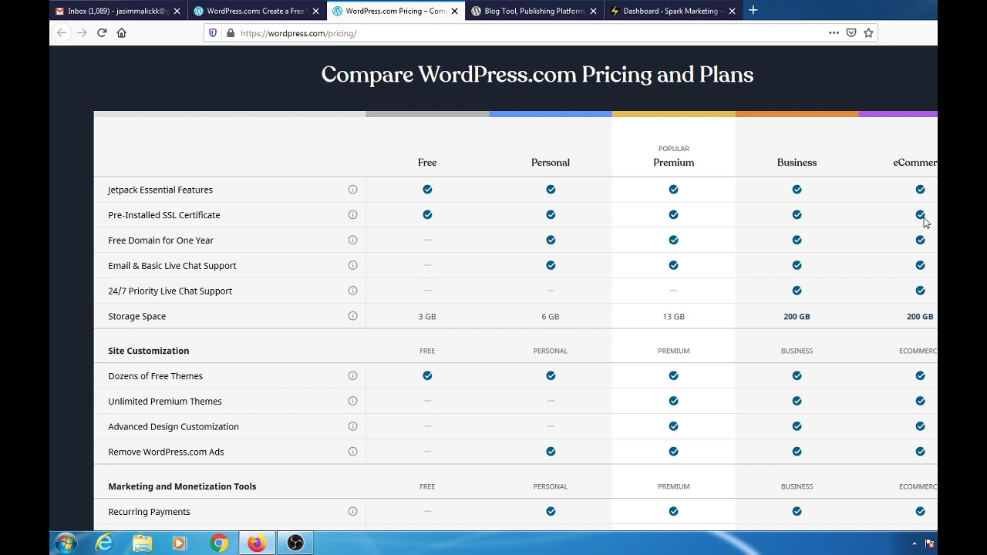
{"action": "left_click_drag", "start_coordinate": [907, 316], "coordinate": [928, 316]}
{"action": "scroll", "coordinate": [926, 313], "scroll_direction": "down", "scroll_amount": 1}
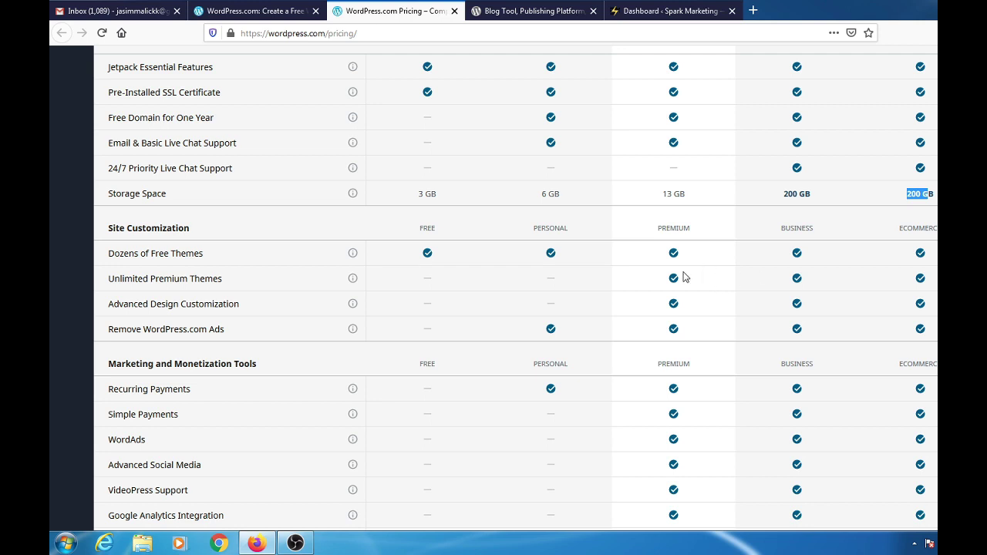
{"action": "scroll", "coordinate": [701, 278], "scroll_direction": "down", "scroll_amount": 3}
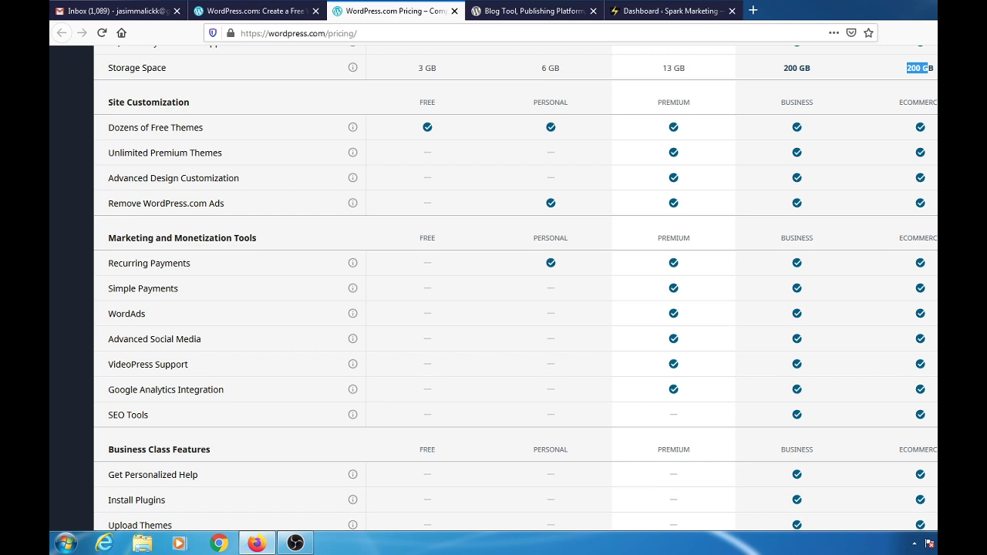
{"action": "scroll", "coordinate": [515, 293], "scroll_direction": "down", "scroll_amount": 3}
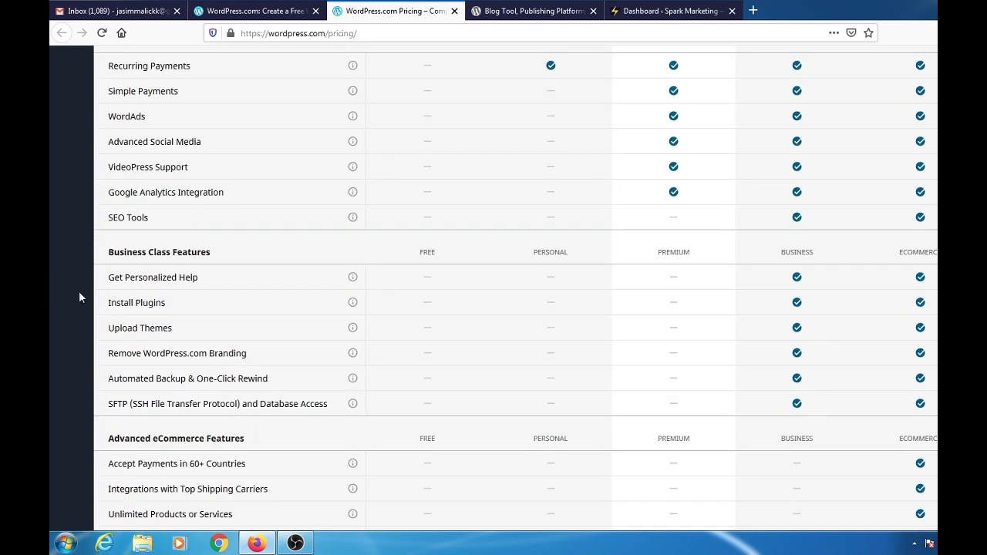
{"action": "key", "text": "Home"}
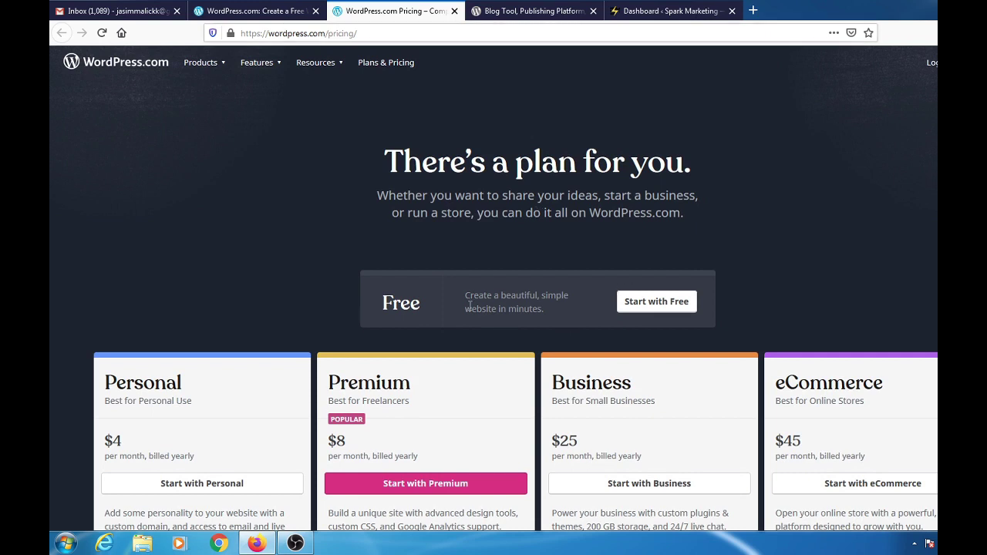
Step: Close the old home-page tab, start a free site, and fill in the saved e-mail address
{"action": "left_click", "coordinate": [315, 10]}
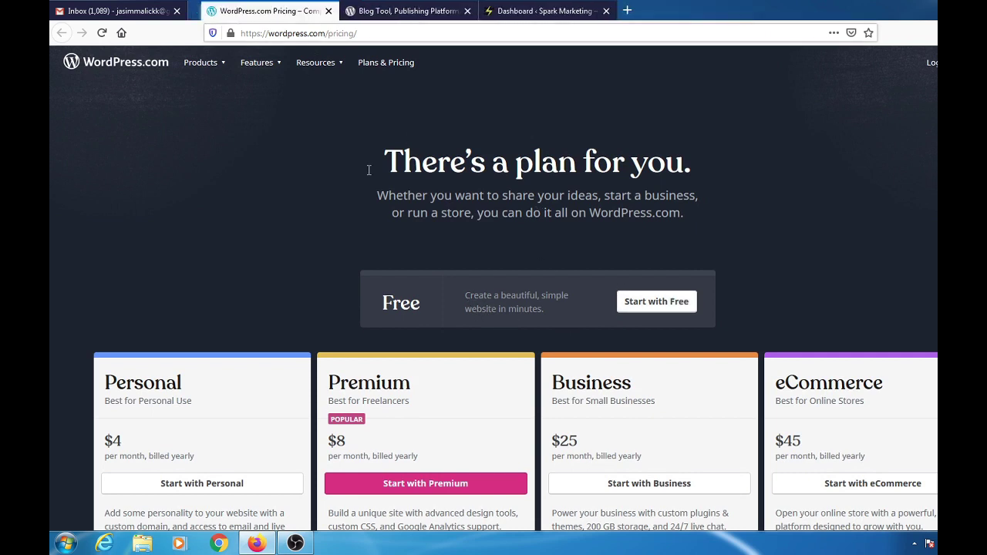
{"action": "left_click", "coordinate": [646, 303]}
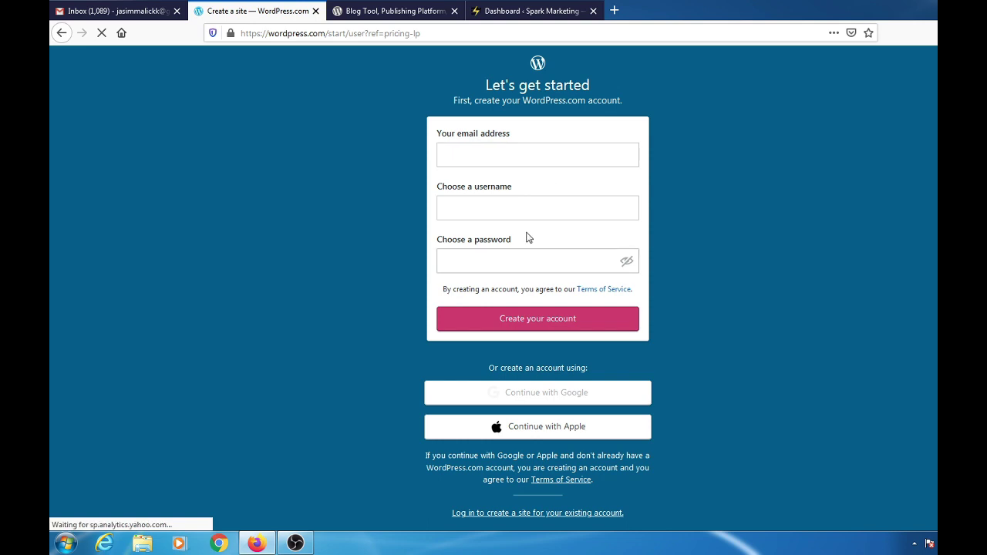
{"action": "left_click", "coordinate": [514, 152]}
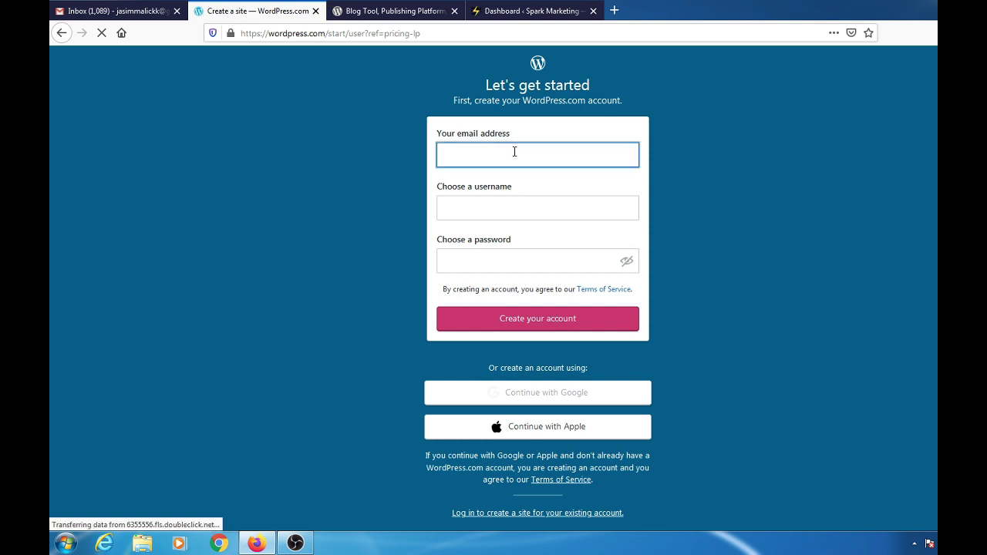
{"action": "type", "text": "jas"}
{"action": "left_click", "coordinate": [515, 171]}
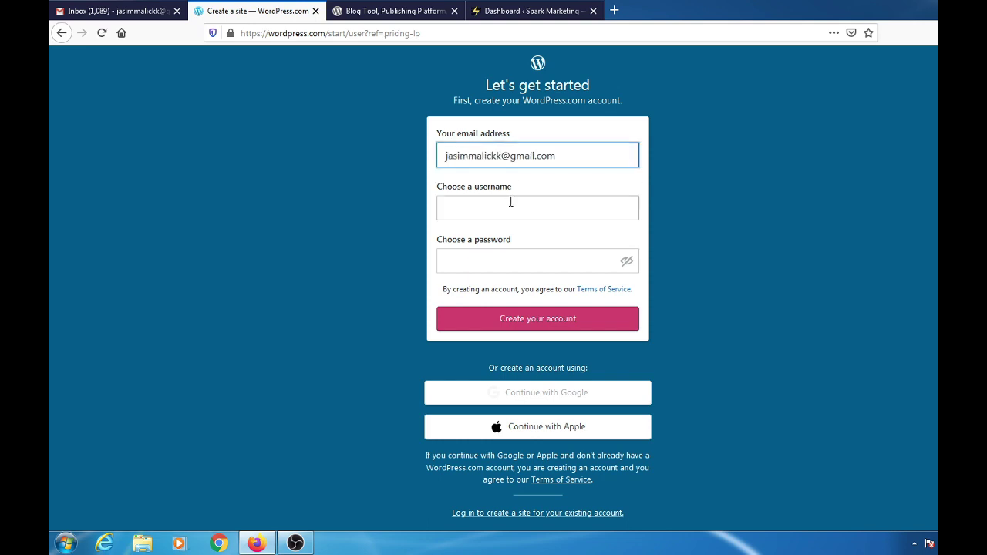
Step: Enter a username and the account password, then create the WordPress.com account
{"action": "left_click", "coordinate": [509, 204]}
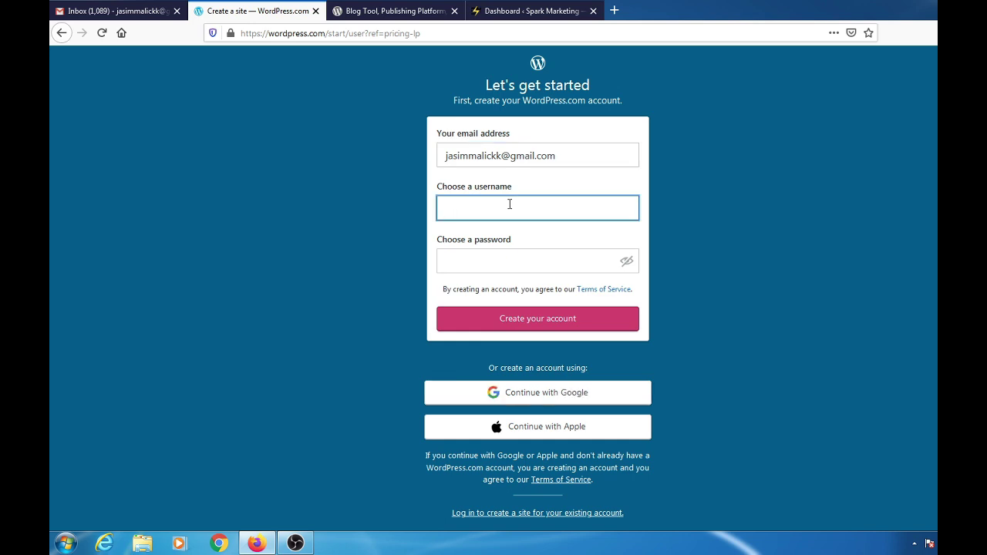
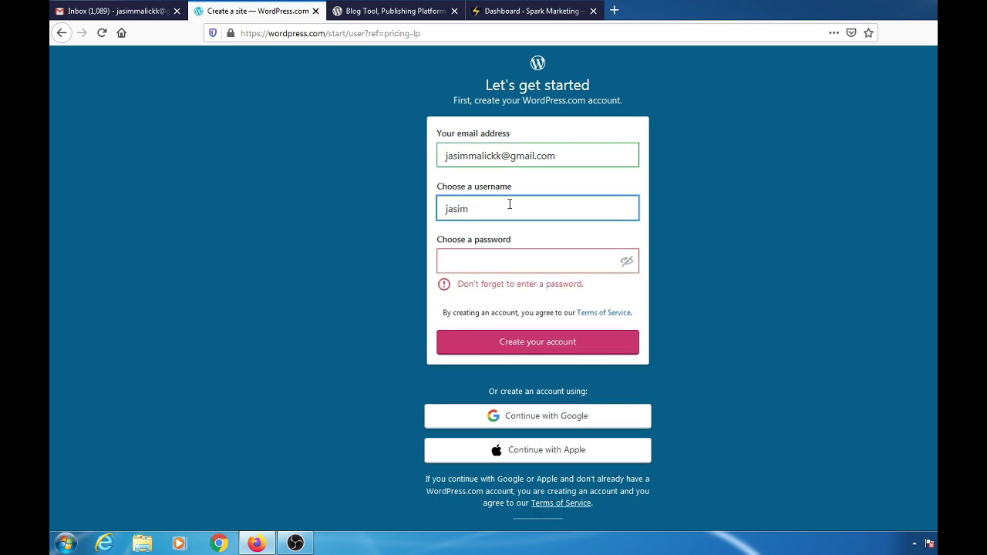
{"action": "left_click", "coordinate": [498, 239]}
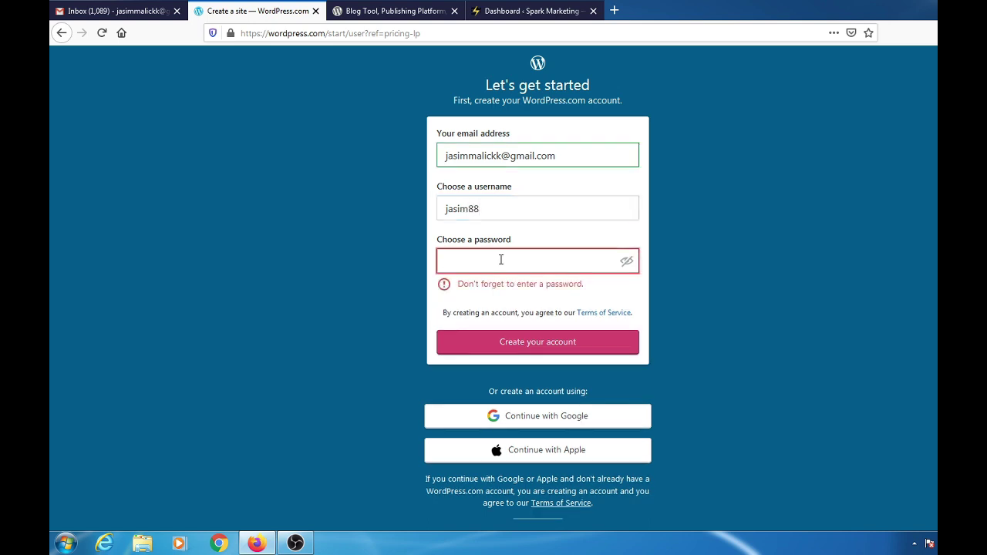
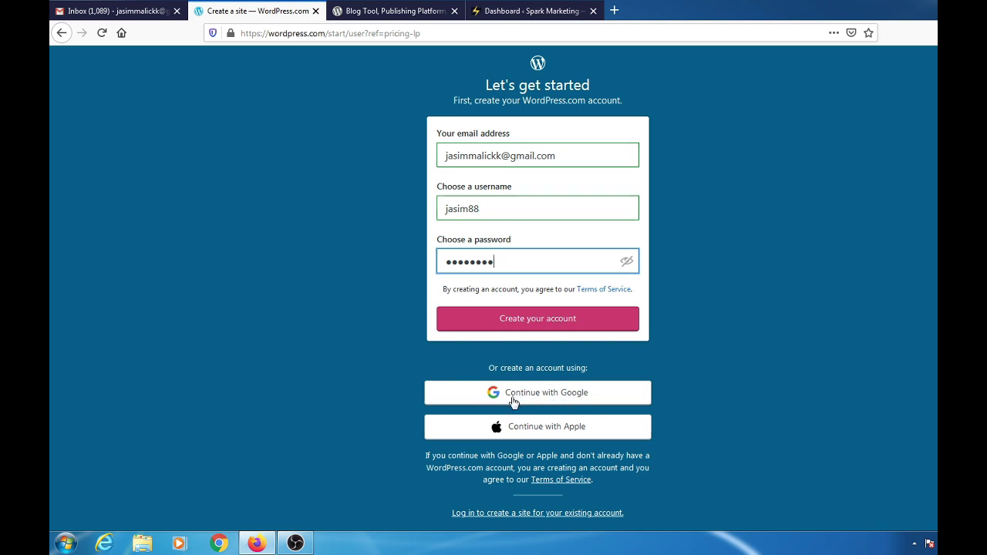
{"action": "left_click", "coordinate": [508, 325]}
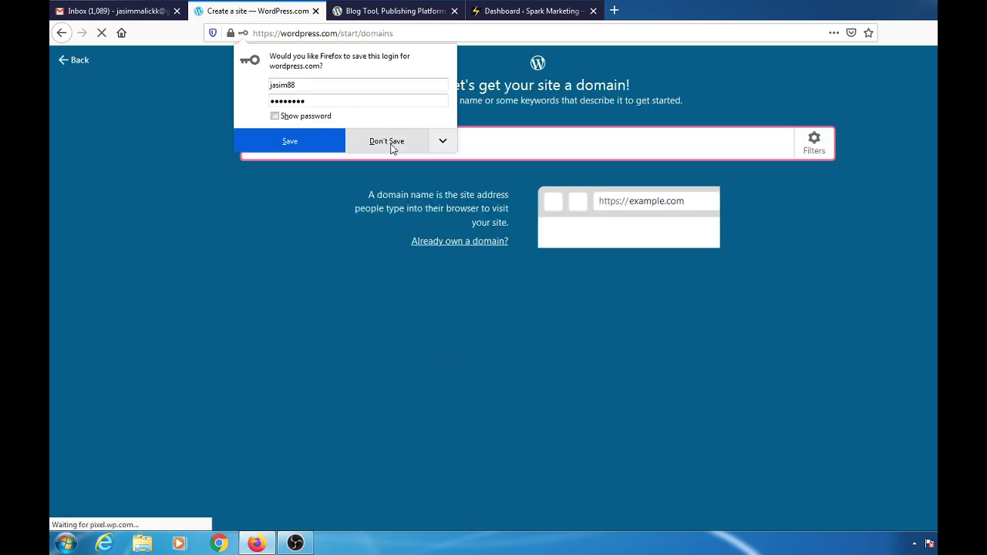
Step: Decline Firefox's offer to save the login and switch to the Gmail inbox
{"action": "left_click", "coordinate": [390, 143]}
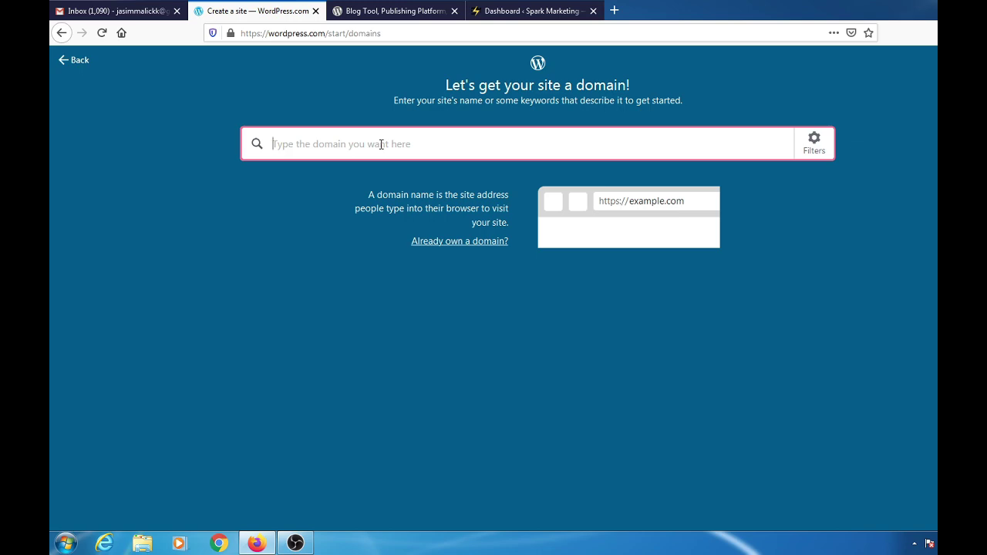
{"action": "left_click", "coordinate": [90, 10]}
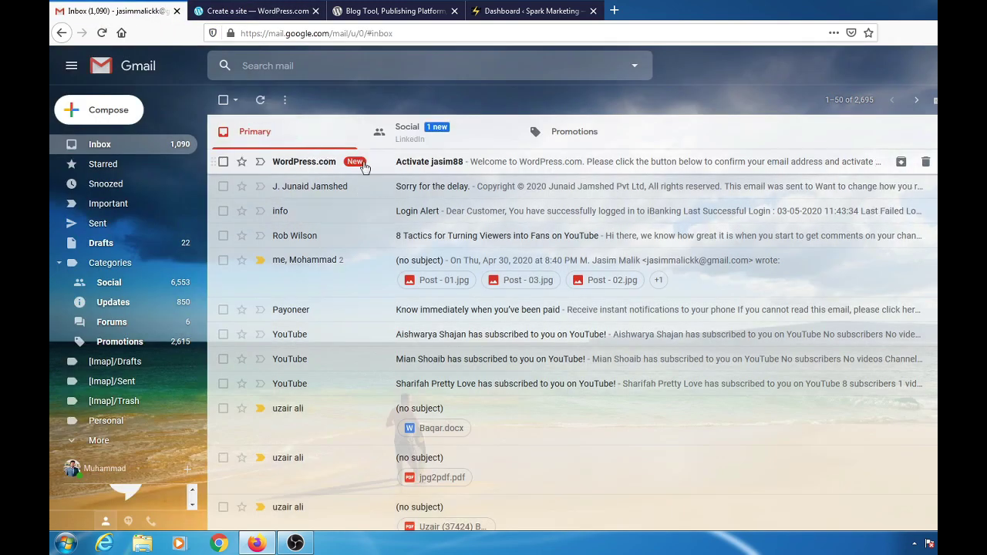
Step: Open WordPress.com's activation email and use its 'Click here to Confirm Now' button
{"action": "left_click", "coordinate": [453, 169]}
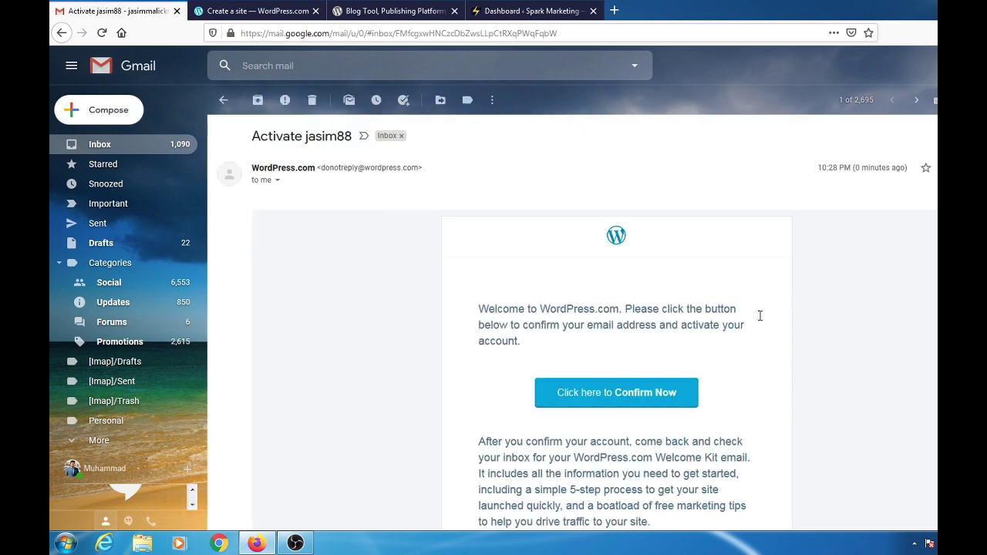
{"action": "left_click", "coordinate": [619, 399]}
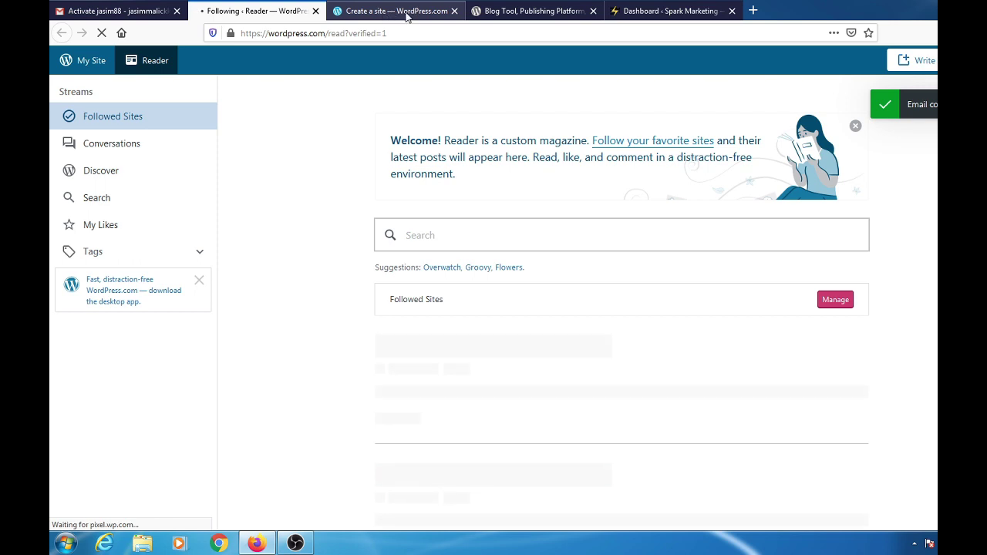
Step: Search the domain step for 'sparkmarketingpk' and browse the suggested addresses
{"action": "left_click", "coordinate": [430, 12]}
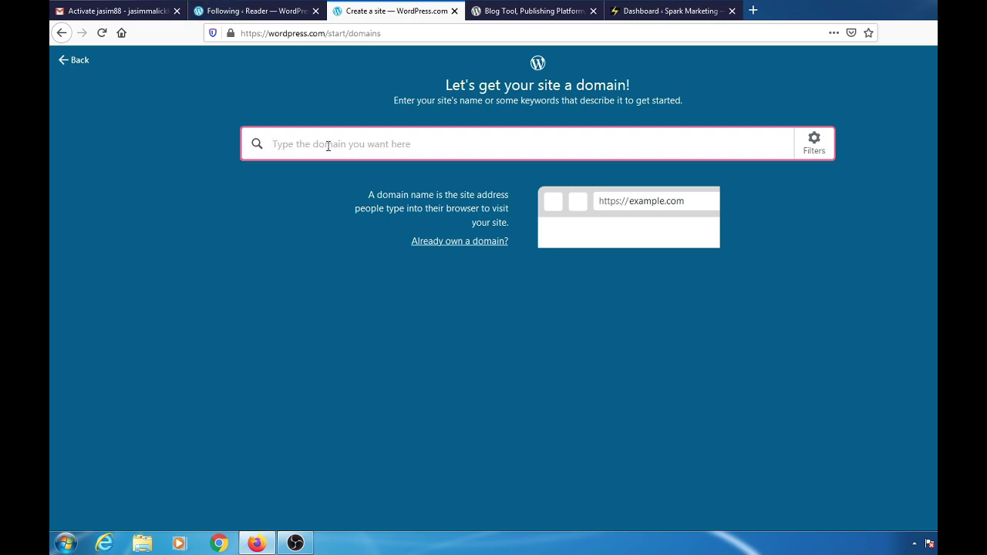
{"action": "type", "text": "spar"}
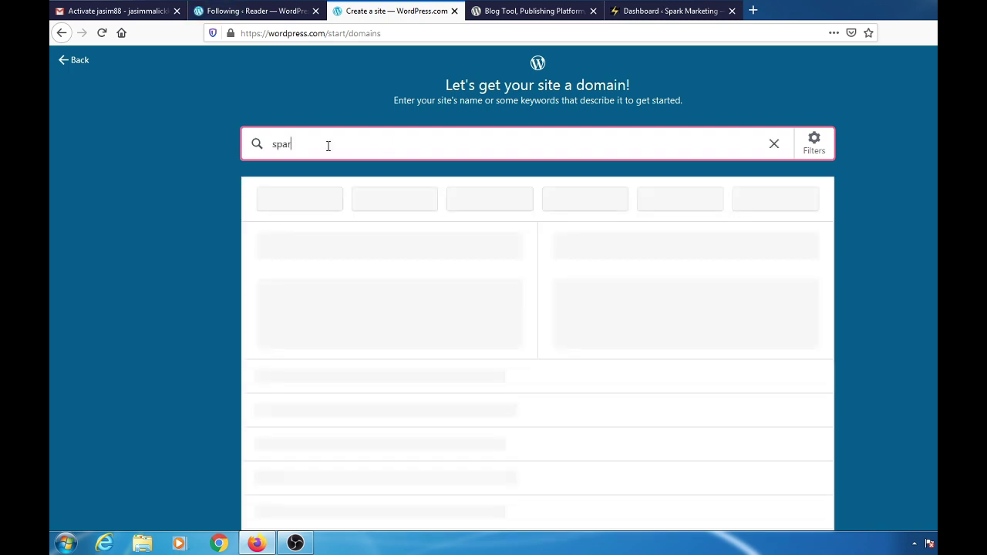
{"action": "type", "text": "kmarketing"}
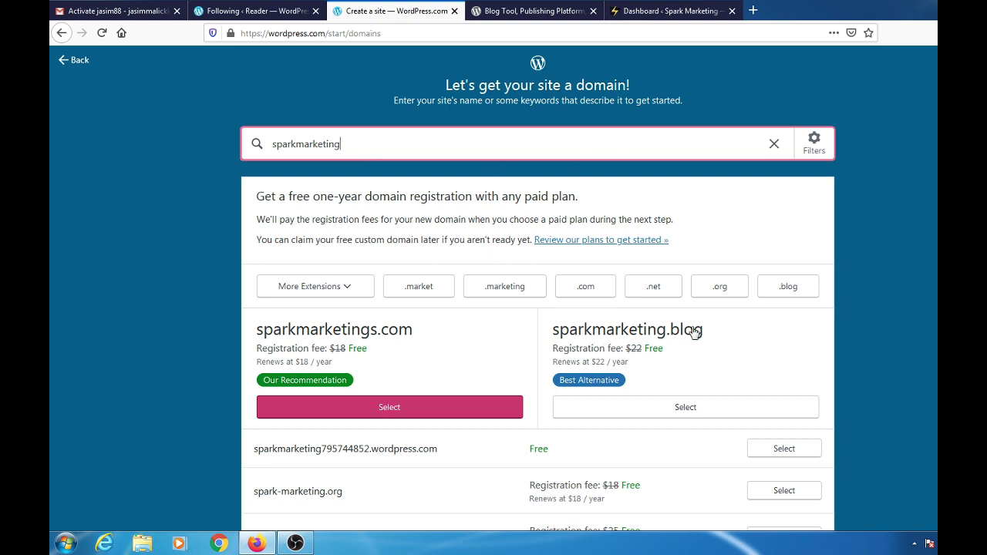
{"action": "scroll", "coordinate": [538, 308], "scroll_direction": "down", "scroll_amount": 2}
{"action": "scroll", "coordinate": [537, 308], "scroll_direction": "down", "scroll_amount": 3}
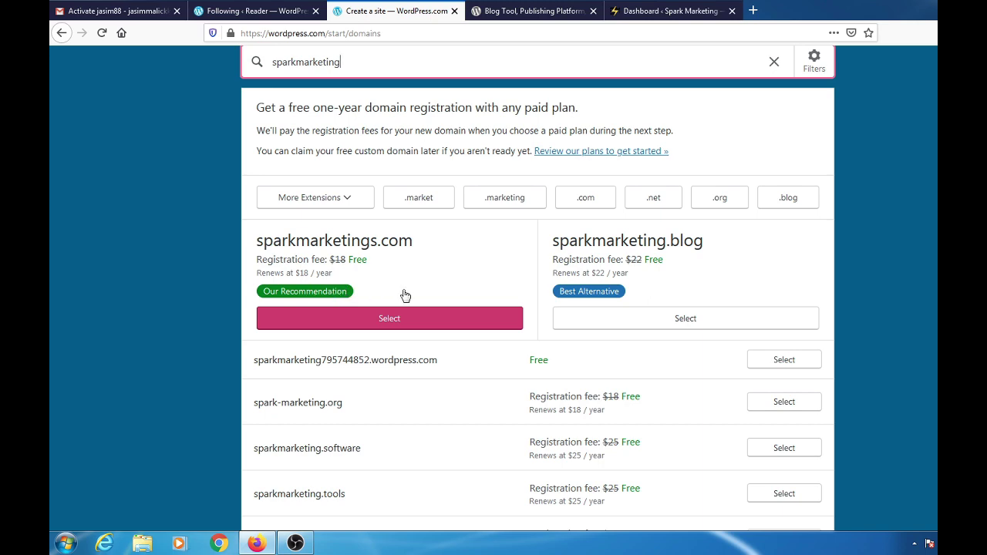
{"action": "scroll", "coordinate": [710, 191], "scroll_direction": "up", "scroll_amount": 2}
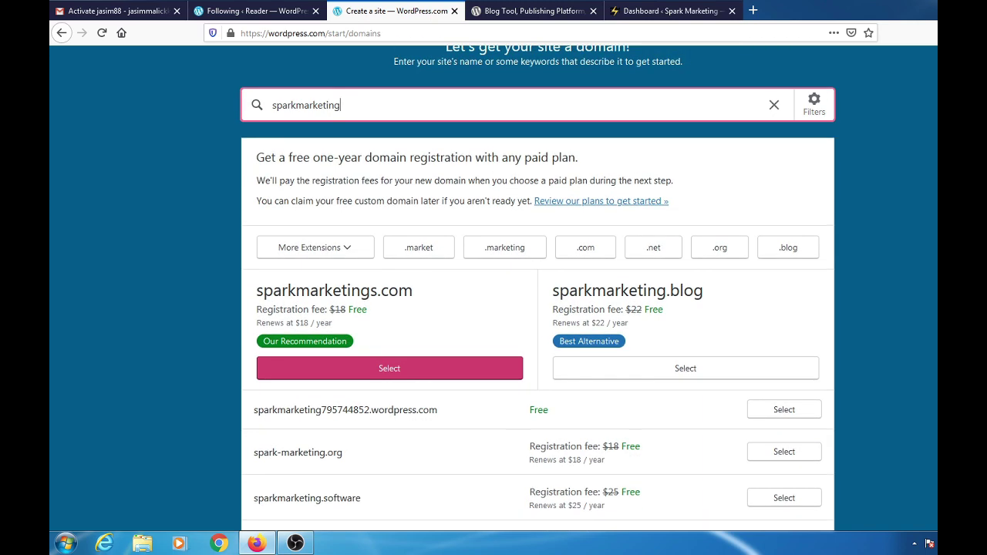
{"action": "scroll", "coordinate": [537, 309], "scroll_direction": "down", "scroll_amount": 1}
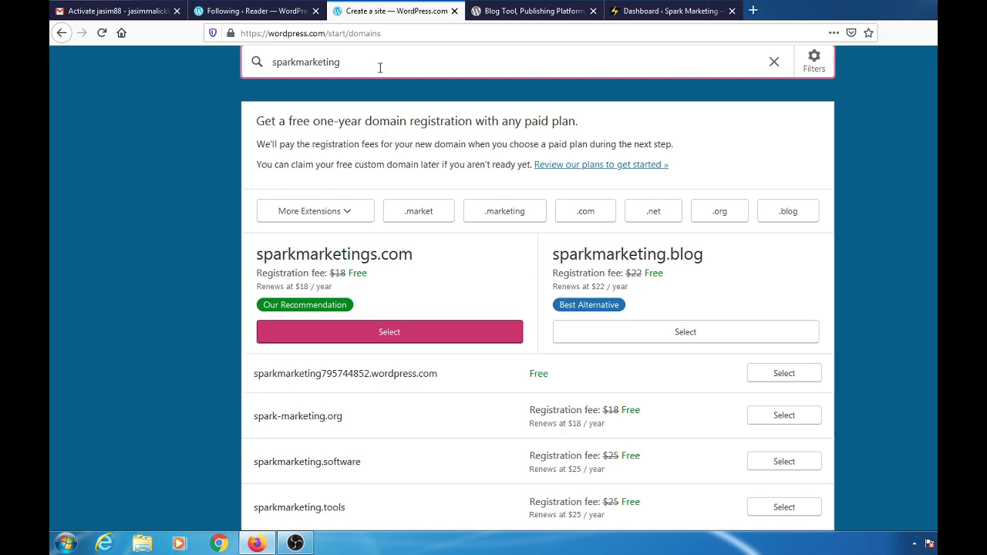
{"action": "type", "text": "pk"}
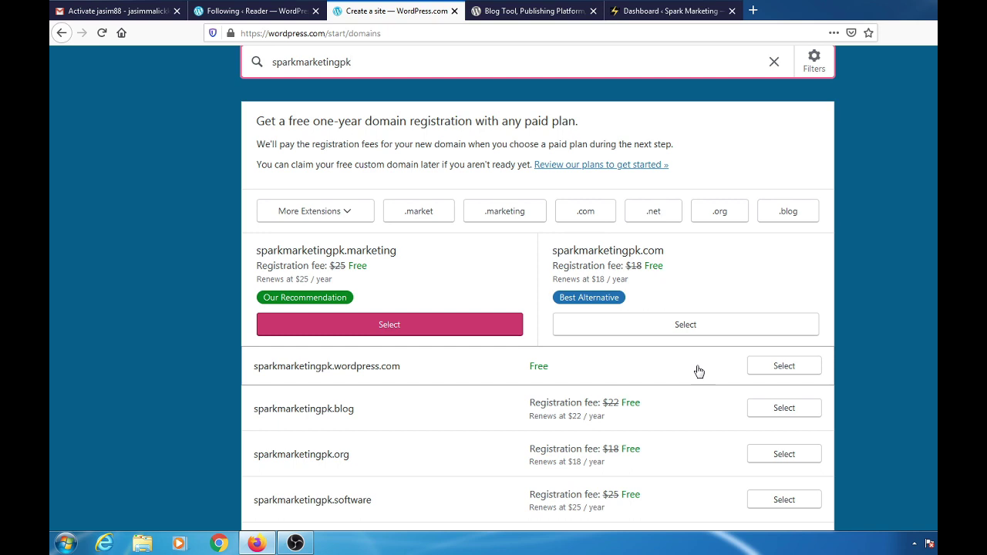
Step: Select the free sparkmarketingpk.wordpress.com address and start with a free site
{"action": "left_click", "coordinate": [783, 367]}
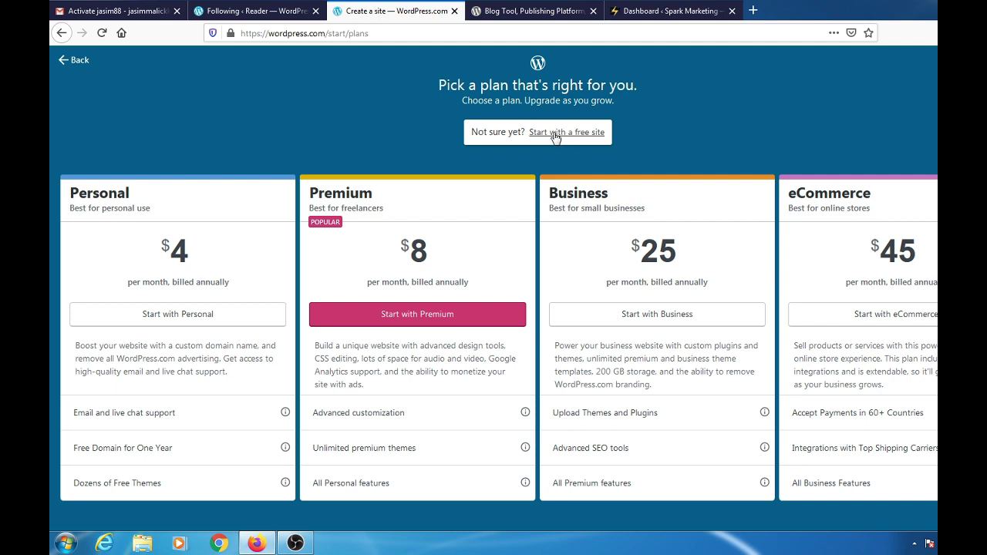
{"action": "left_click", "coordinate": [565, 137]}
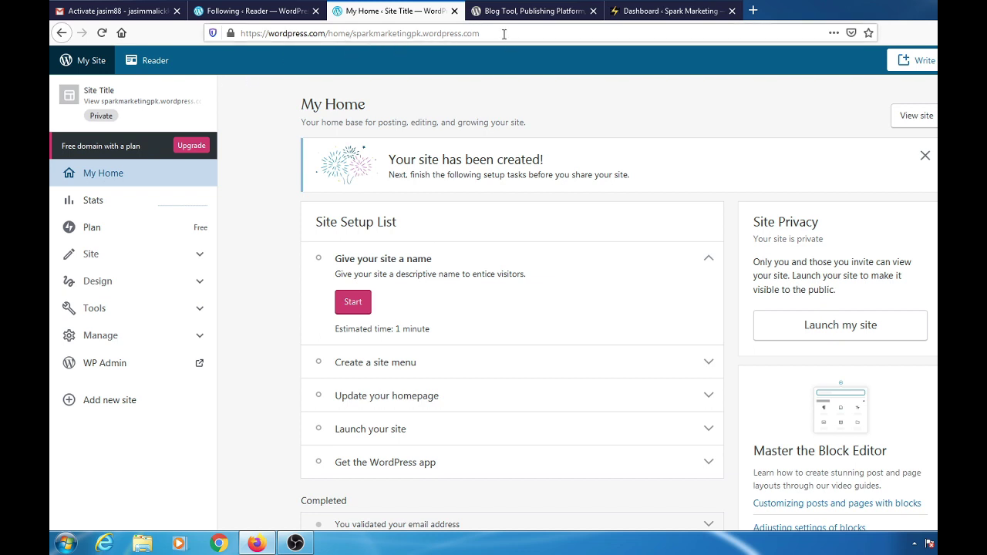
Step: Check the new site's address and scroll through the My Home Site Setup List
{"action": "left_click_drag", "start_coordinate": [482, 33], "coordinate": [356, 33]}
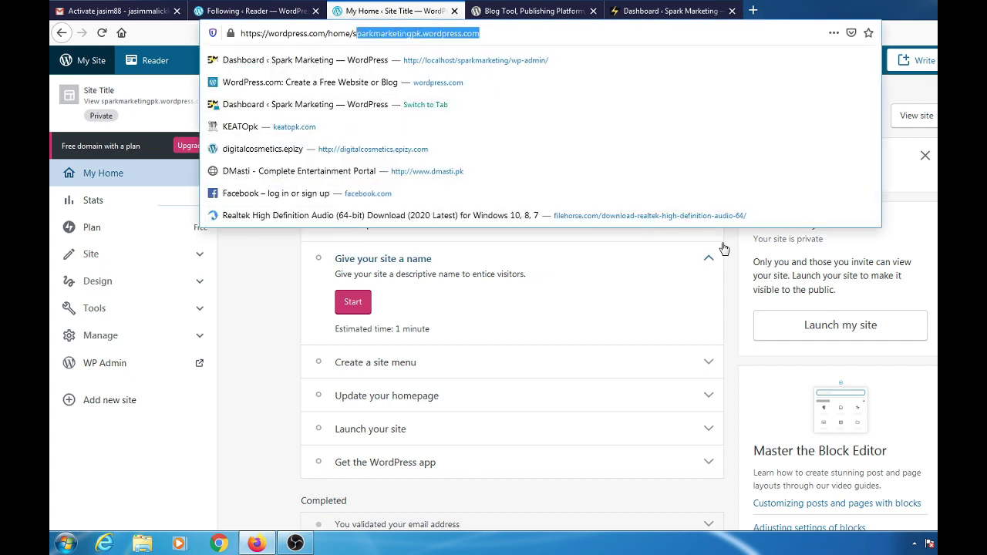
{"action": "left_click", "coordinate": [865, 283]}
{"action": "scroll", "coordinate": [619, 303], "scroll_direction": "down", "scroll_amount": 1}
{"action": "scroll", "coordinate": [509, 285], "scroll_direction": "down", "scroll_amount": 1}
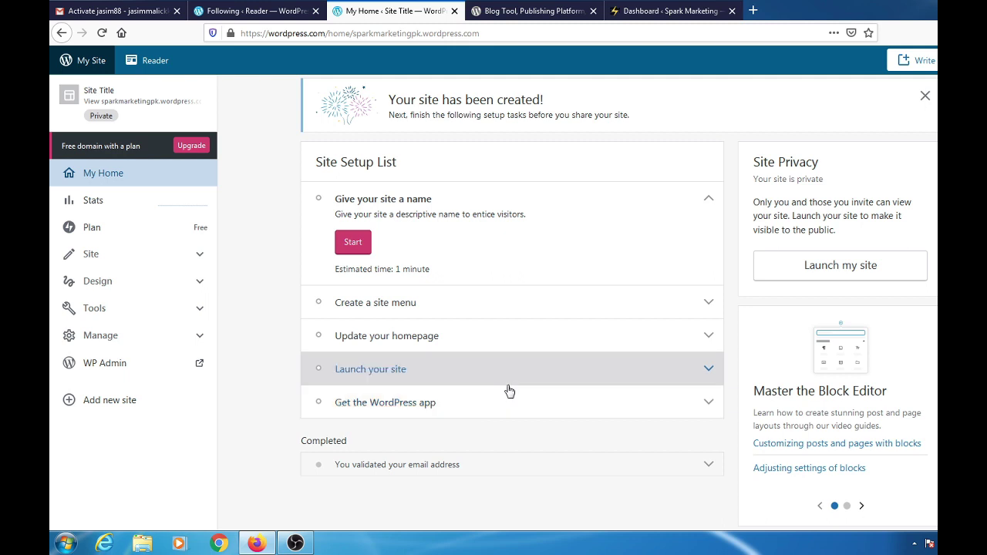
{"action": "scroll", "coordinate": [562, 396], "scroll_direction": "up", "scroll_amount": 1}
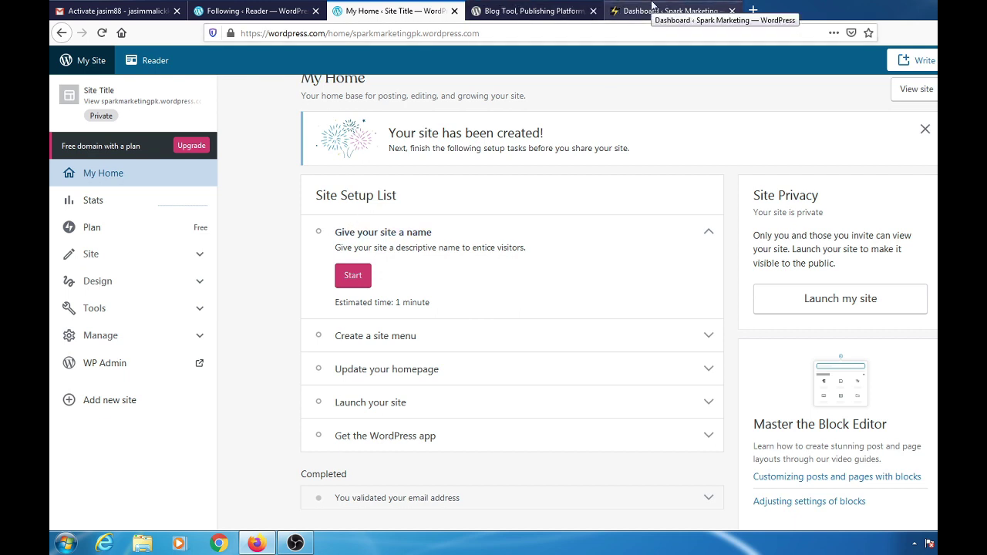
{"action": "left_click", "coordinate": [652, 11]}
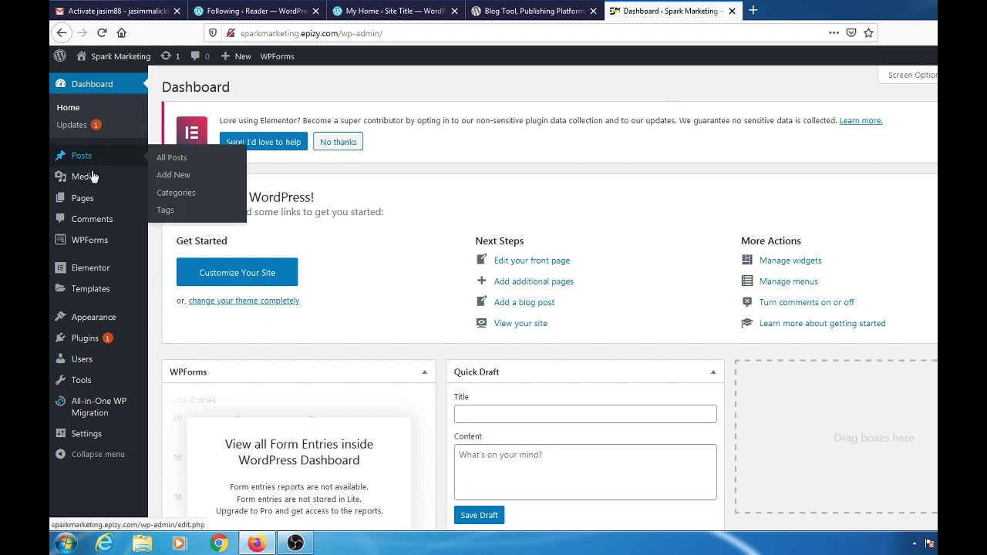
{"action": "mouse_move", "coordinate": [109, 338]}
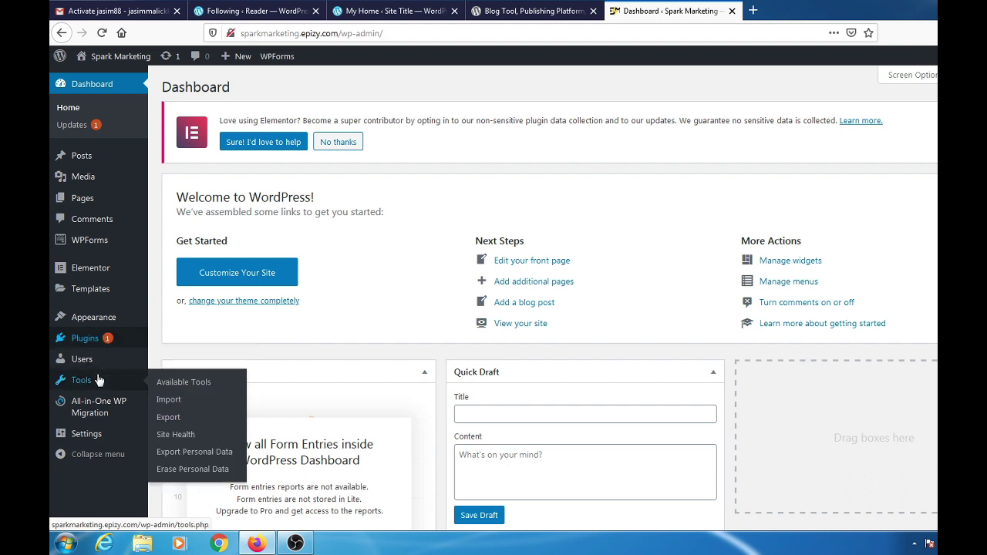
{"action": "mouse_move", "coordinate": [92, 437]}
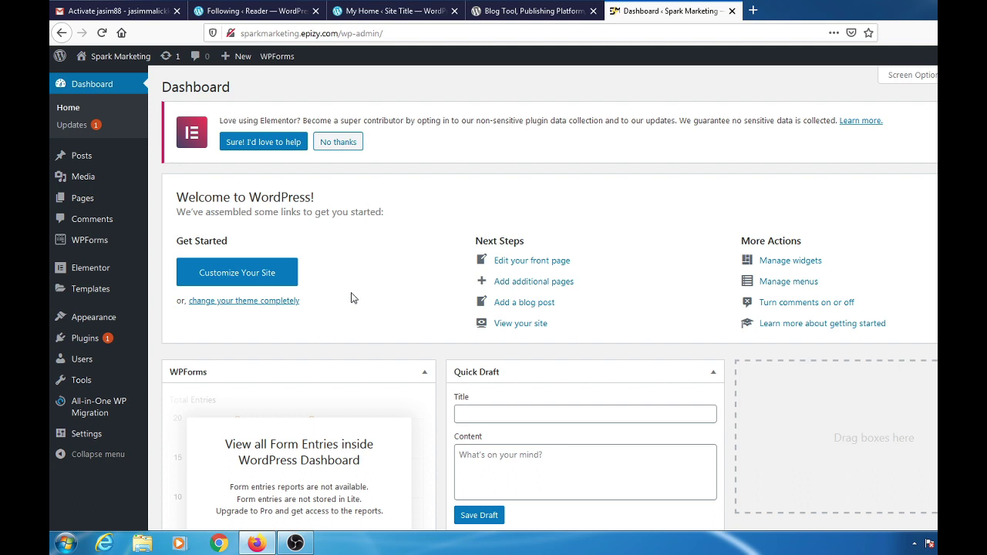
{"action": "left_click", "coordinate": [404, 9]}
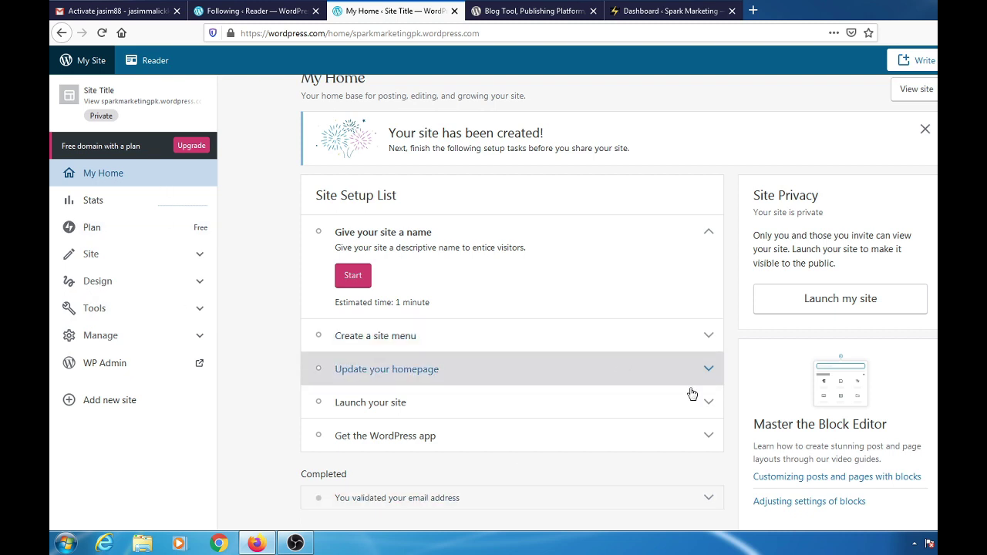
Step: Start the 'Give your site a name' task from the Site Setup List
{"action": "scroll", "coordinate": [691, 394], "scroll_direction": "up", "scroll_amount": 1}
{"action": "scroll", "coordinate": [691, 394], "scroll_direction": "down", "scroll_amount": 2}
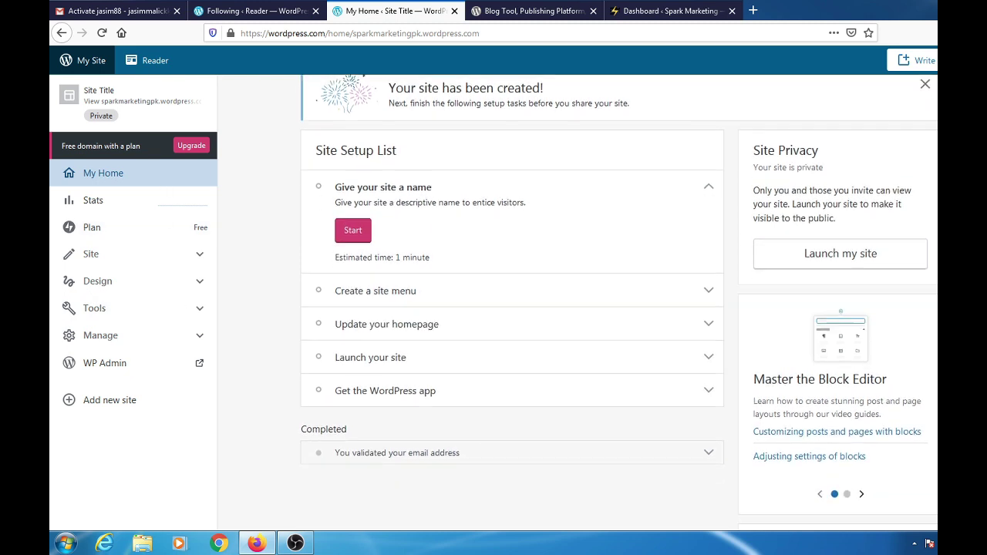
{"action": "scroll", "coordinate": [619, 303], "scroll_direction": "up", "scroll_amount": 2}
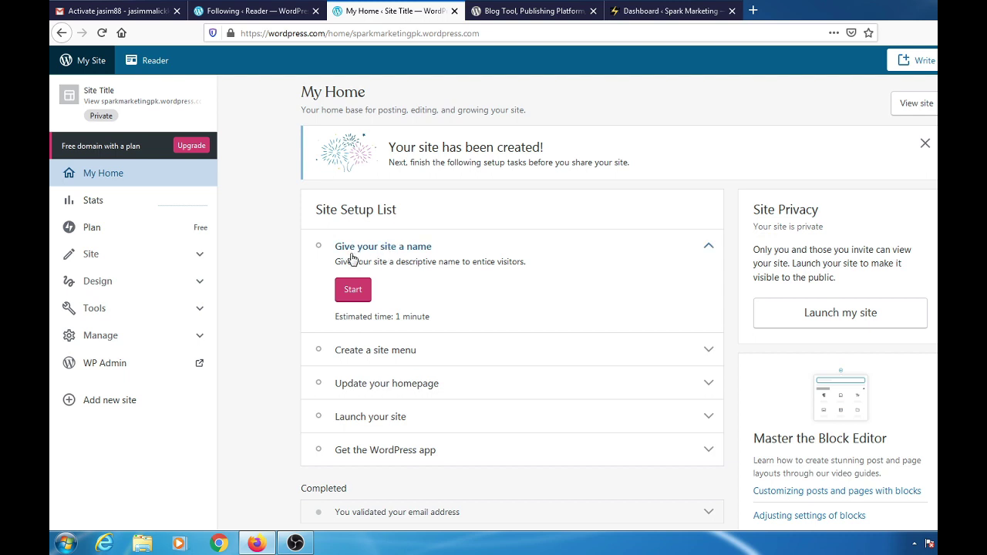
{"action": "left_click", "coordinate": [357, 296]}
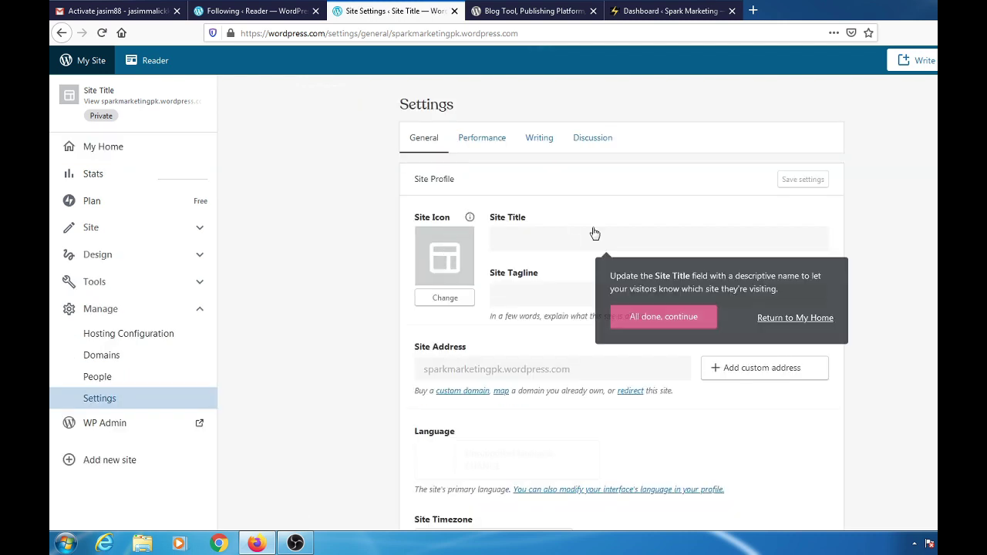
Step: Replace the placeholder Site Title with 'Spark Marketing' and dismiss the title tip
{"action": "left_click", "coordinate": [671, 322]}
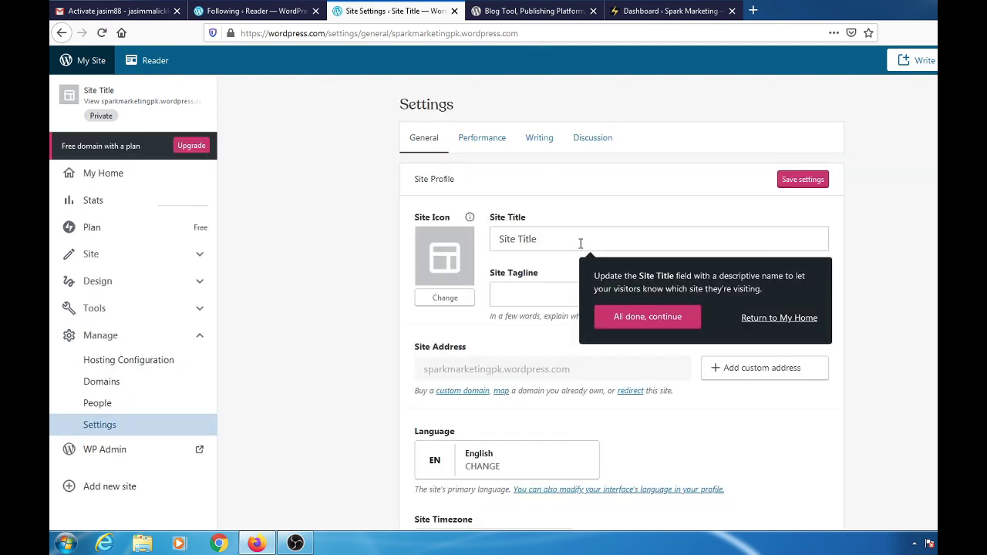
{"action": "left_click_drag", "start_coordinate": [579, 244], "coordinate": [487, 242]}
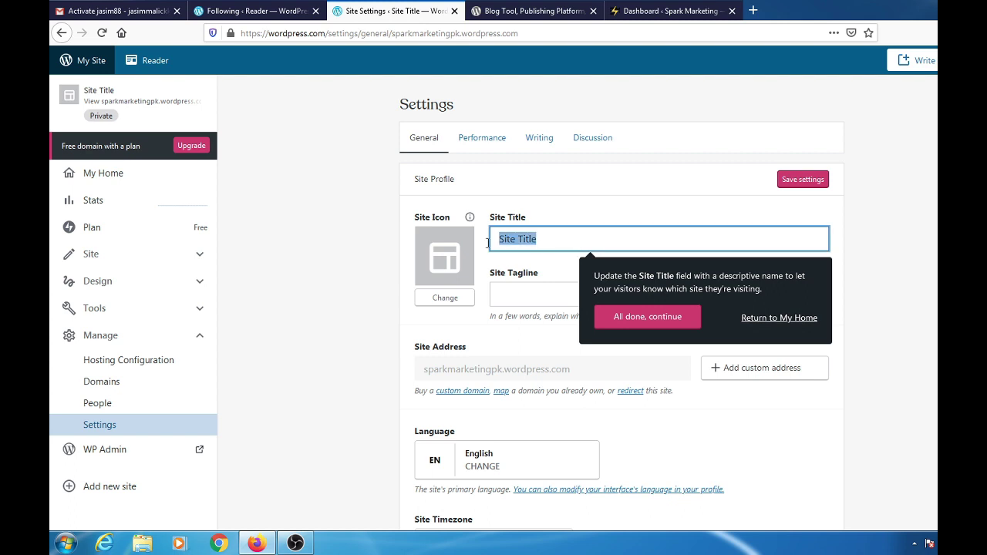
{"action": "type", "text": "Spark"}
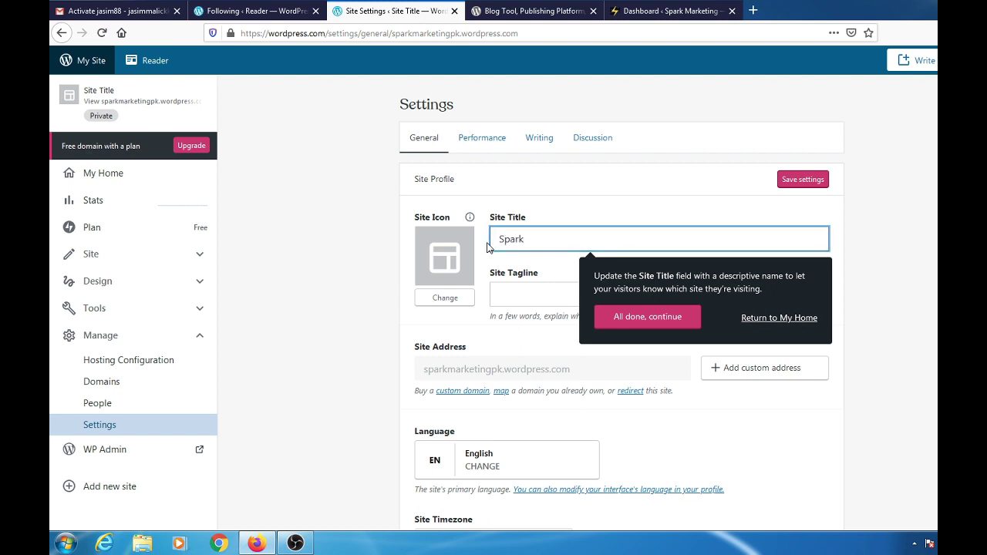
{"action": "type", "text": " Marketing"}
{"action": "left_click", "coordinate": [519, 301]}
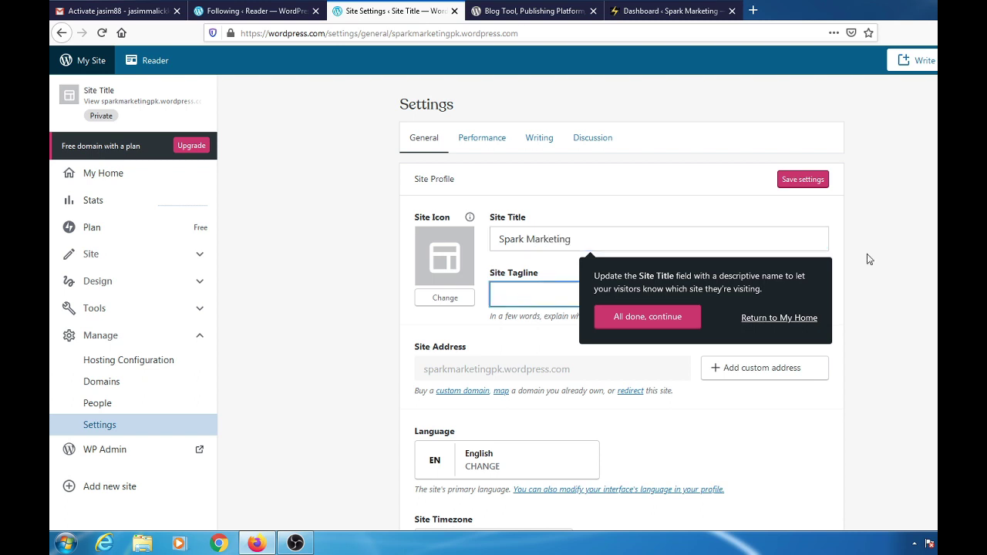
{"action": "left_click", "coordinate": [645, 316]}
Step: Enter 'To spark up your Business' as the Site Tagline
{"action": "left_click", "coordinate": [550, 293]}
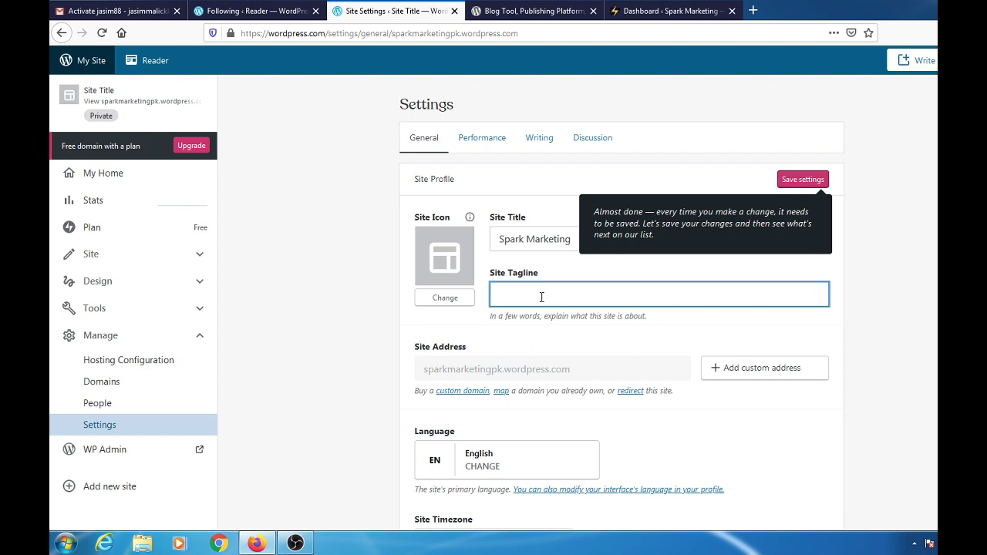
{"action": "type", "text": "To s"}
{"action": "type", "text": "park up"}
{"action": "type", "text": " t"}
{"action": "type", "text": "you"}
{"action": "type", "text": "r"}
{"action": "type", "text": " Bu"}
{"action": "type", "text": "siness"}
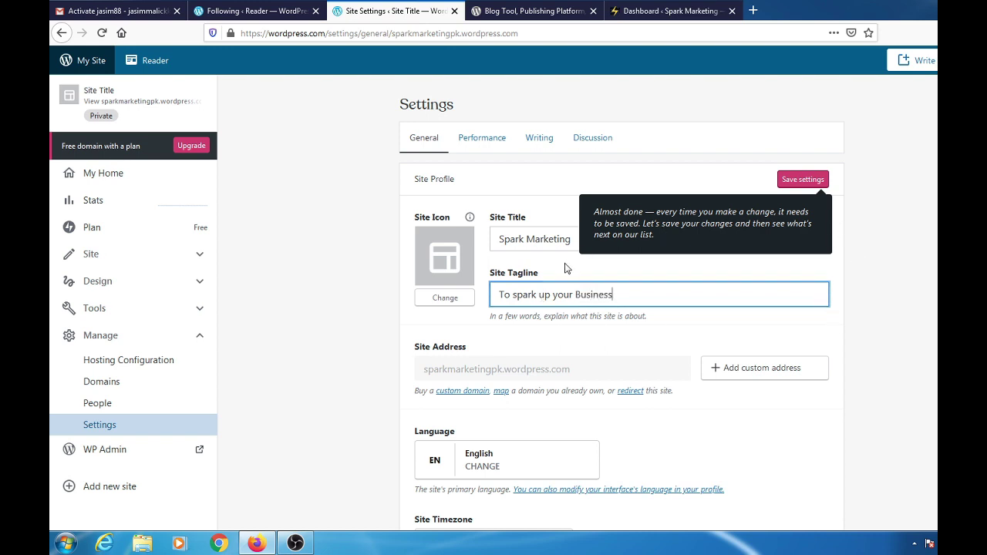
{"action": "scroll", "coordinate": [566, 266], "scroll_direction": "down", "scroll_amount": 2}
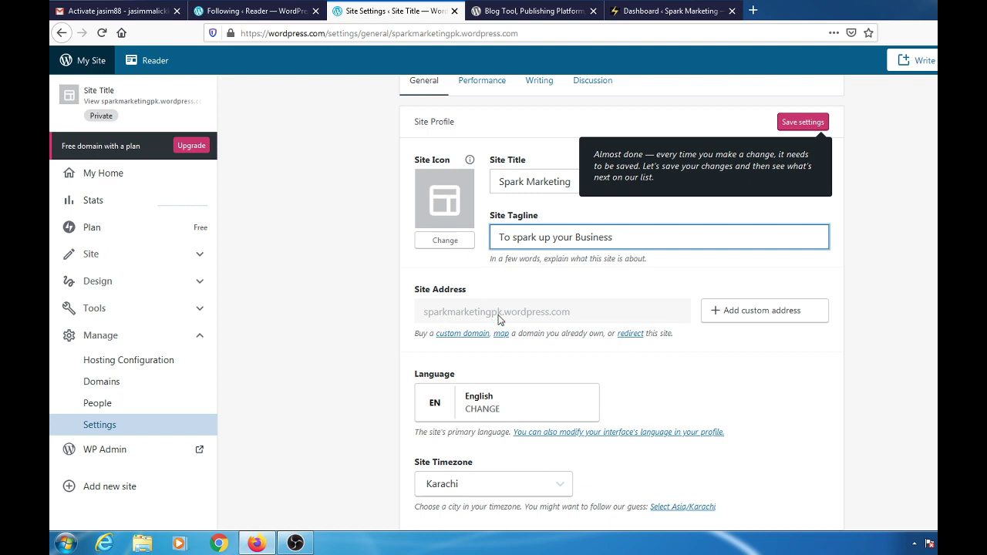
{"action": "scroll", "coordinate": [861, 334], "scroll_direction": "down", "scroll_amount": 2}
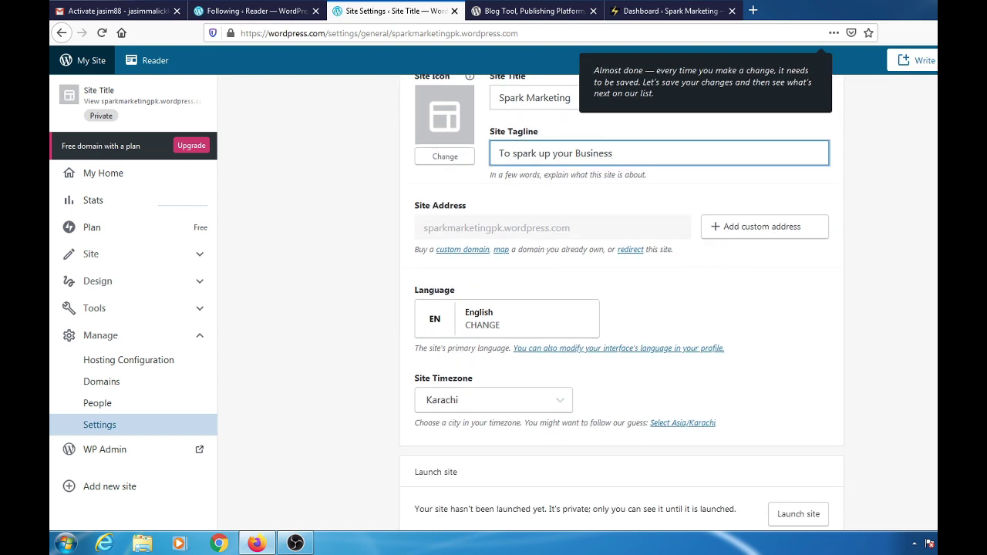
{"action": "scroll", "coordinate": [582, 370], "scroll_direction": "down", "scroll_amount": 4}
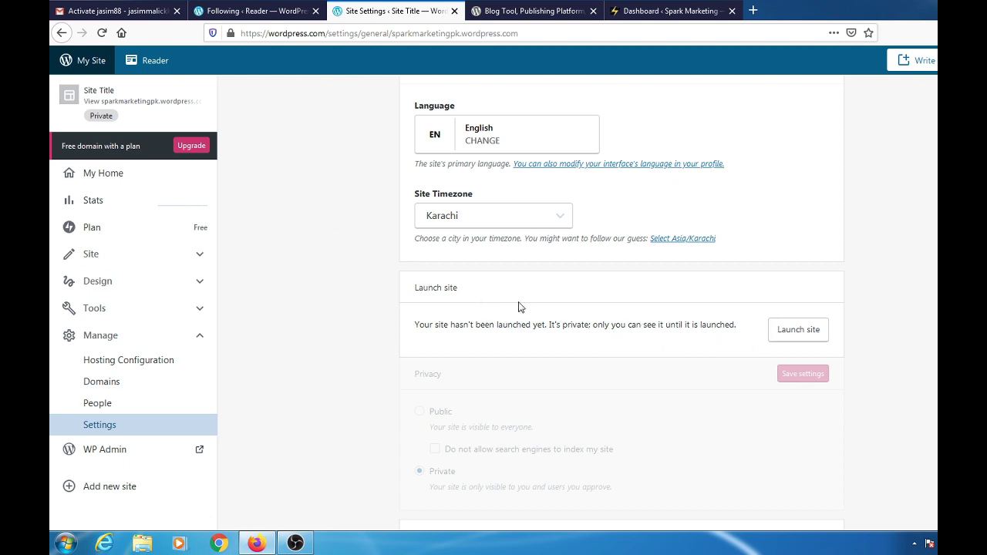
Step: Back out of the Launch site prompt and save the Spark Marketing title and tagline
{"action": "left_click", "coordinate": [806, 333]}
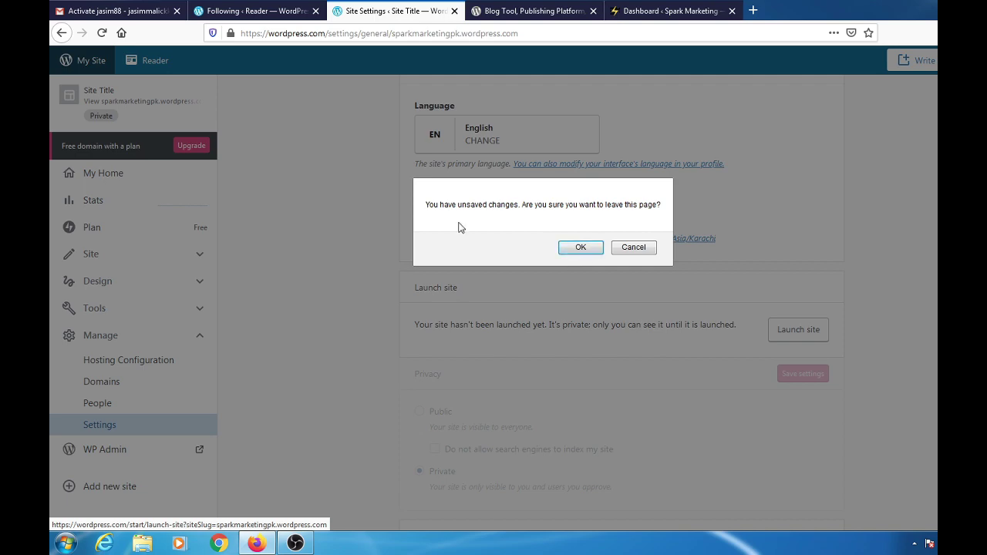
{"action": "left_click", "coordinate": [637, 247]}
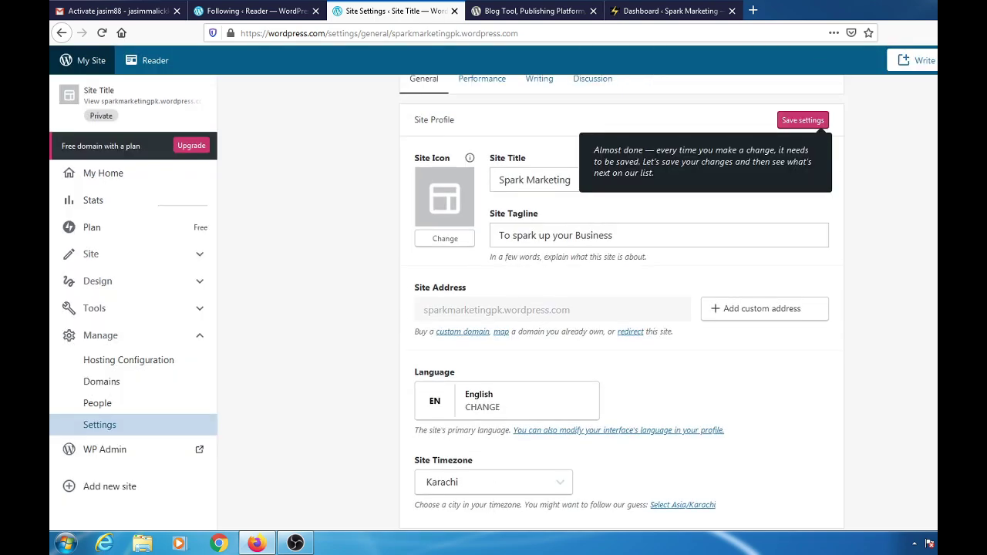
{"action": "left_click", "coordinate": [791, 163]}
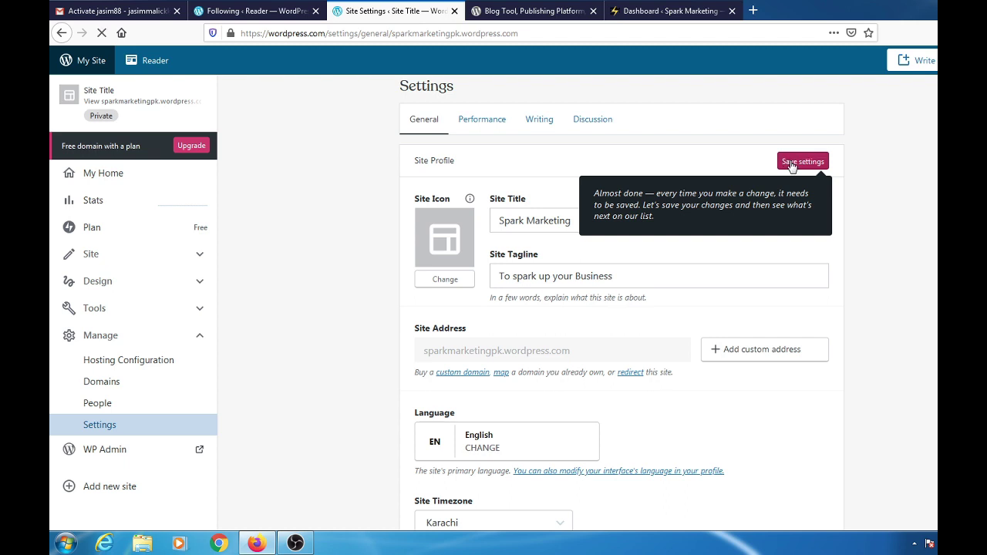
Step: Browse the Performance, Writing and Categories settings, ending on the Discussion settings
{"action": "left_click", "coordinate": [485, 128]}
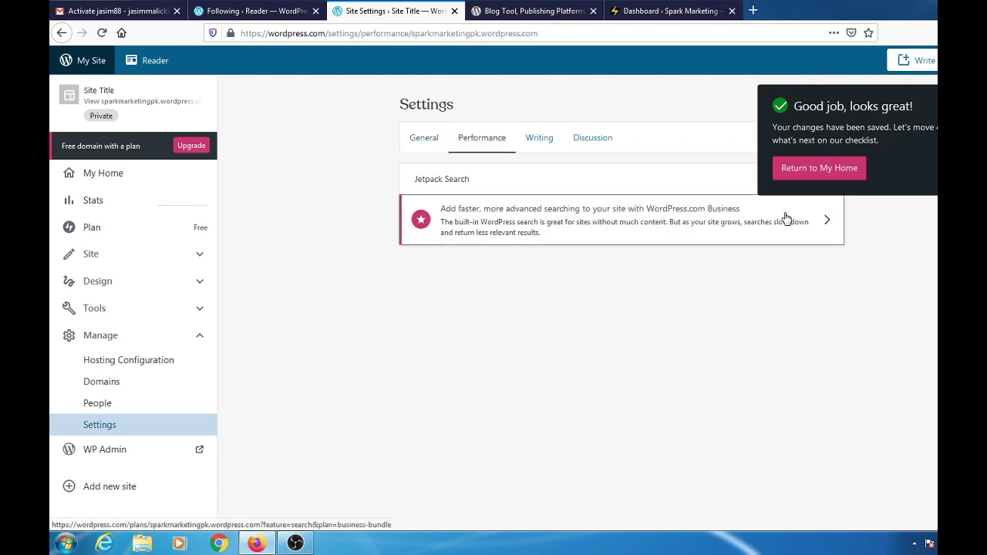
{"action": "left_click", "coordinate": [537, 136]}
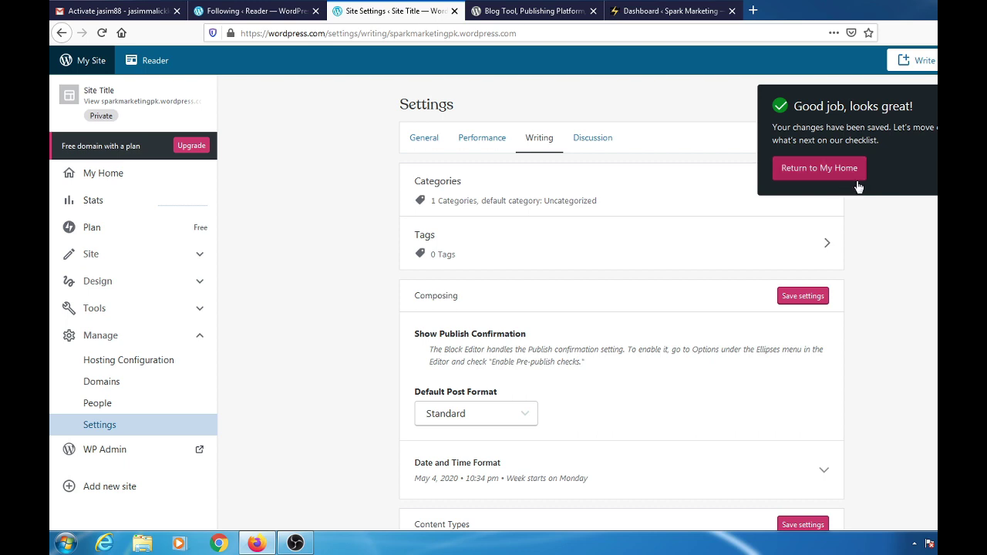
{"action": "scroll", "coordinate": [694, 189], "scroll_direction": "down", "scroll_amount": 1}
{"action": "scroll", "coordinate": [616, 190], "scroll_direction": "up", "scroll_amount": 1}
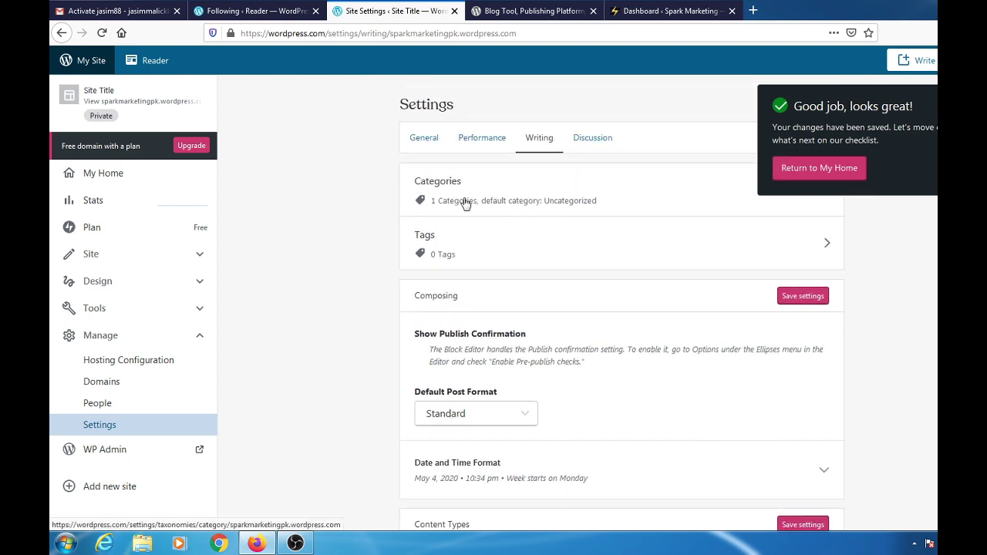
{"action": "left_click", "coordinate": [499, 202]}
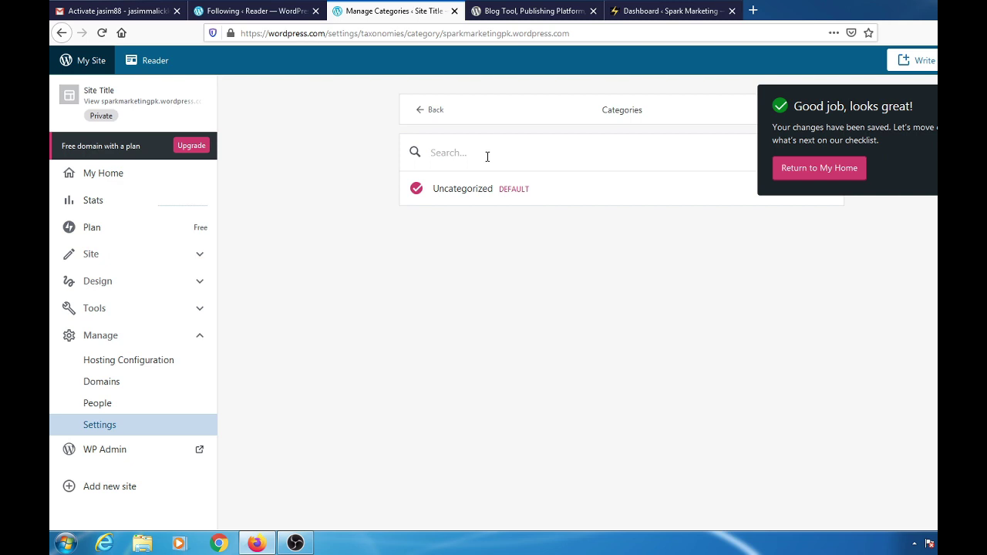
{"action": "left_click", "coordinate": [419, 112]}
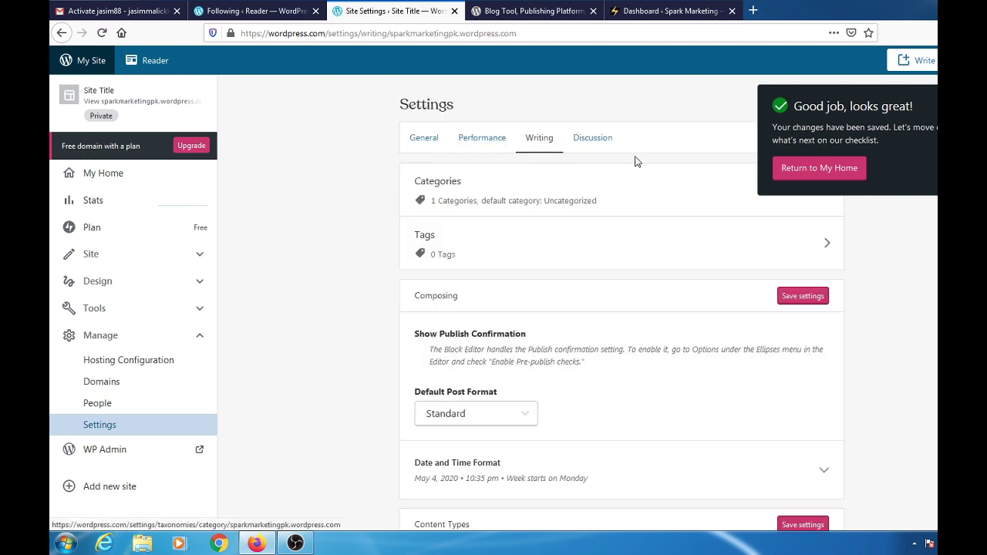
{"action": "left_click", "coordinate": [596, 142]}
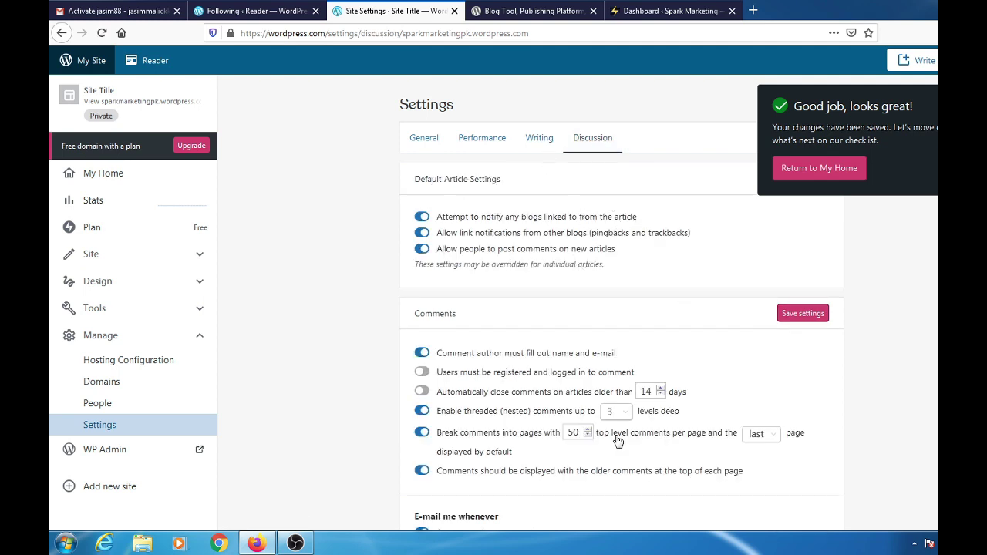
Step: Scroll through the Discussion settings to review the comment options
{"action": "scroll", "coordinate": [420, 233], "scroll_direction": "down", "scroll_amount": 4}
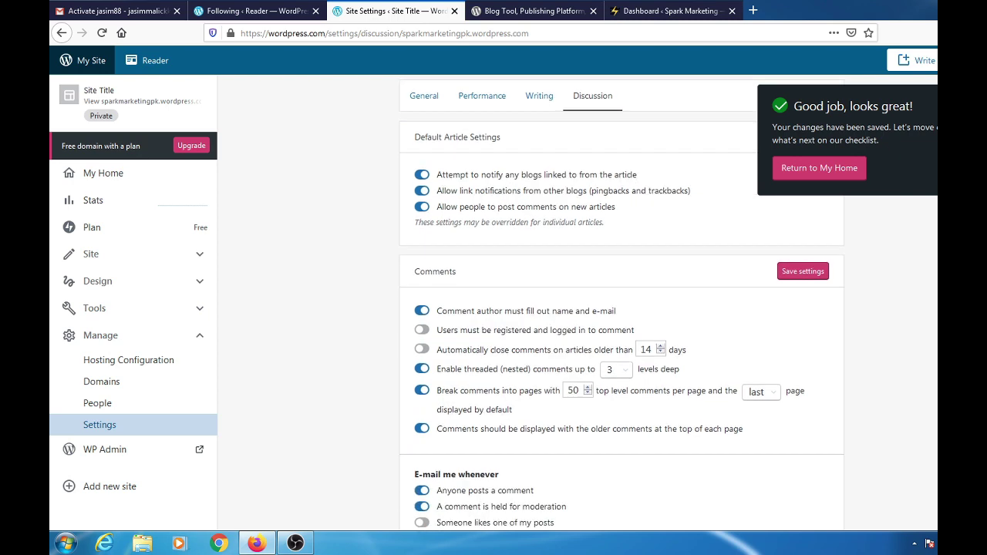
{"action": "scroll", "coordinate": [621, 309], "scroll_direction": "down", "scroll_amount": 8}
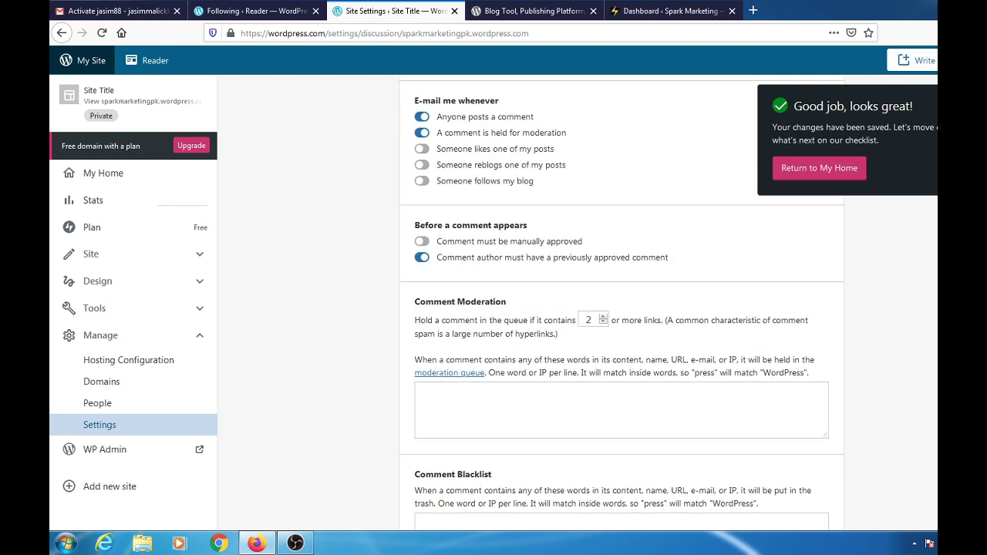
{"action": "scroll", "coordinate": [622, 308], "scroll_direction": "up", "scroll_amount": 12}
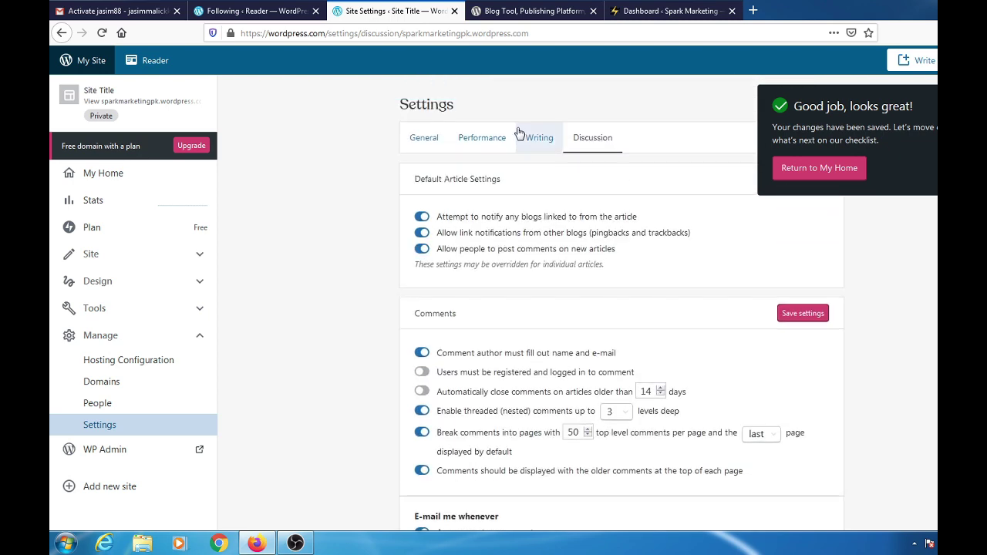
{"action": "scroll", "coordinate": [870, 255], "scroll_direction": "down", "scroll_amount": 1}
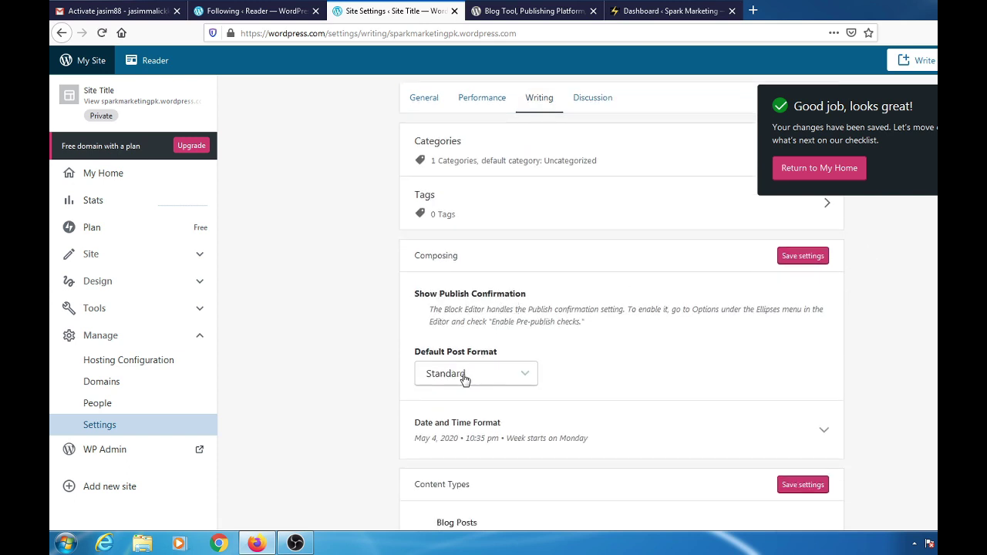
Step: Keep Standard as the default post format and return to the My Home dashboard
{"action": "left_click", "coordinate": [518, 377]}
{"action": "left_click", "coordinate": [518, 377]}
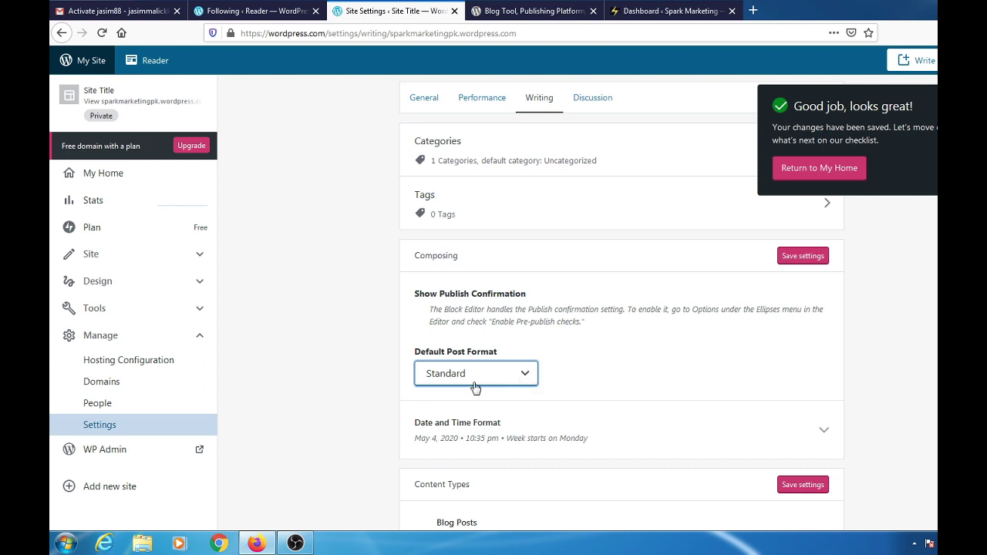
{"action": "scroll", "coordinate": [683, 384], "scroll_direction": "down", "scroll_amount": 1}
{"action": "scroll", "coordinate": [621, 308], "scroll_direction": "down", "scroll_amount": 3}
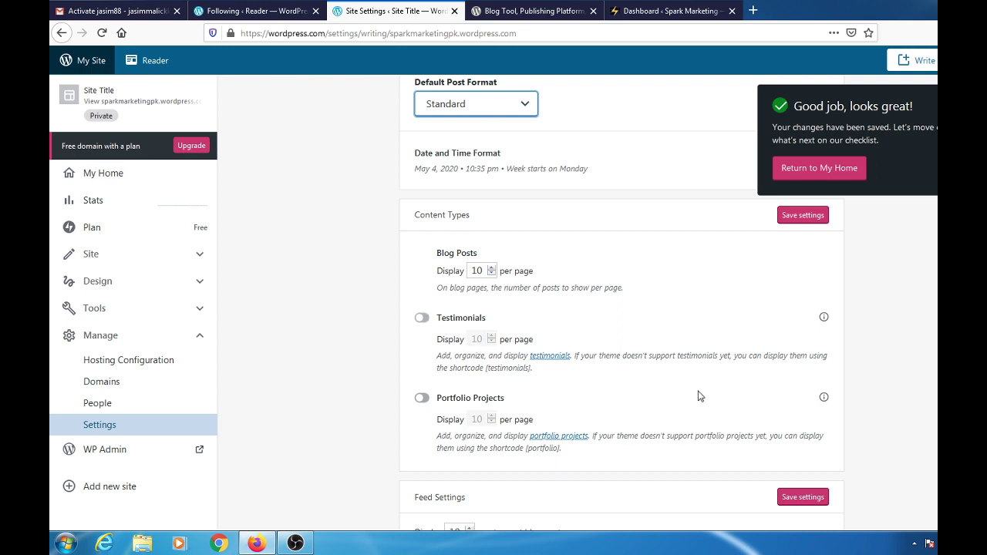
{"action": "scroll", "coordinate": [621, 309], "scroll_direction": "down", "scroll_amount": 3}
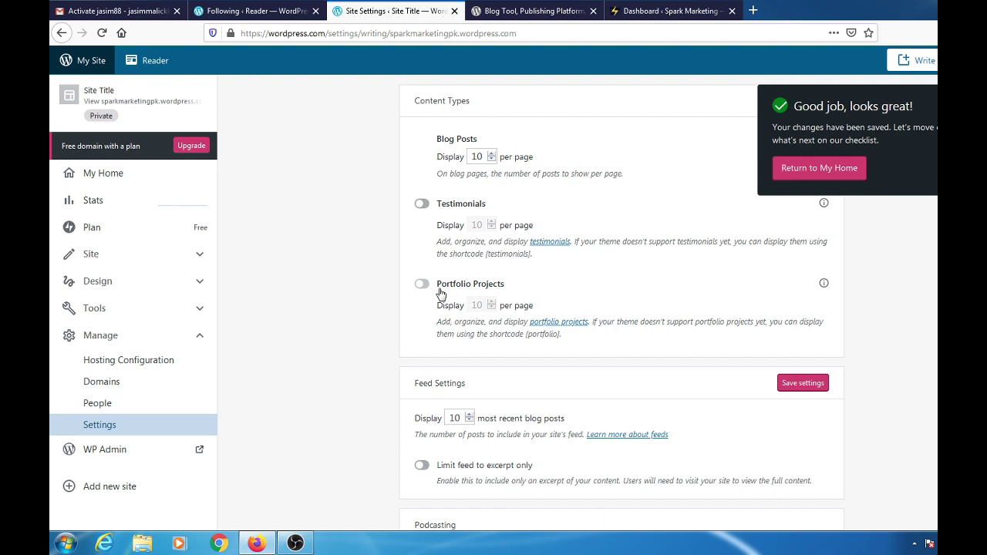
{"action": "scroll", "coordinate": [440, 293], "scroll_direction": "down", "scroll_amount": 6}
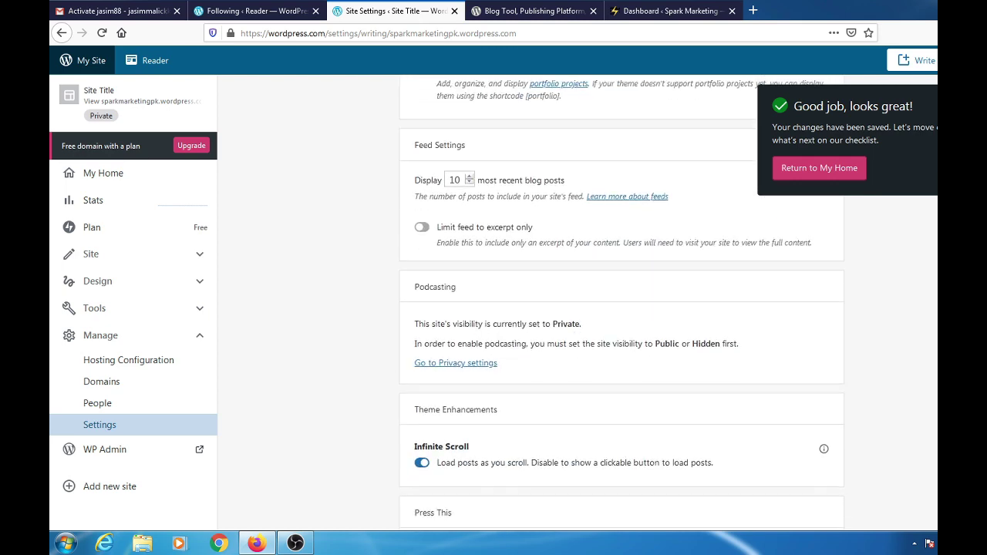
{"action": "scroll", "coordinate": [620, 308], "scroll_direction": "down", "scroll_amount": 4}
{"action": "left_click", "coordinate": [819, 167]}
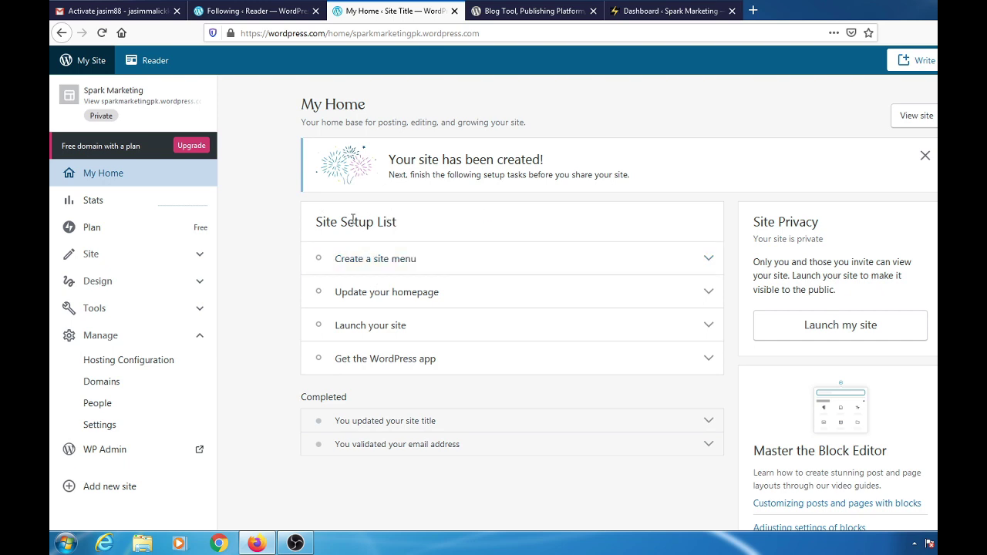
{"action": "scroll", "coordinate": [352, 219], "scroll_direction": "down", "scroll_amount": 1}
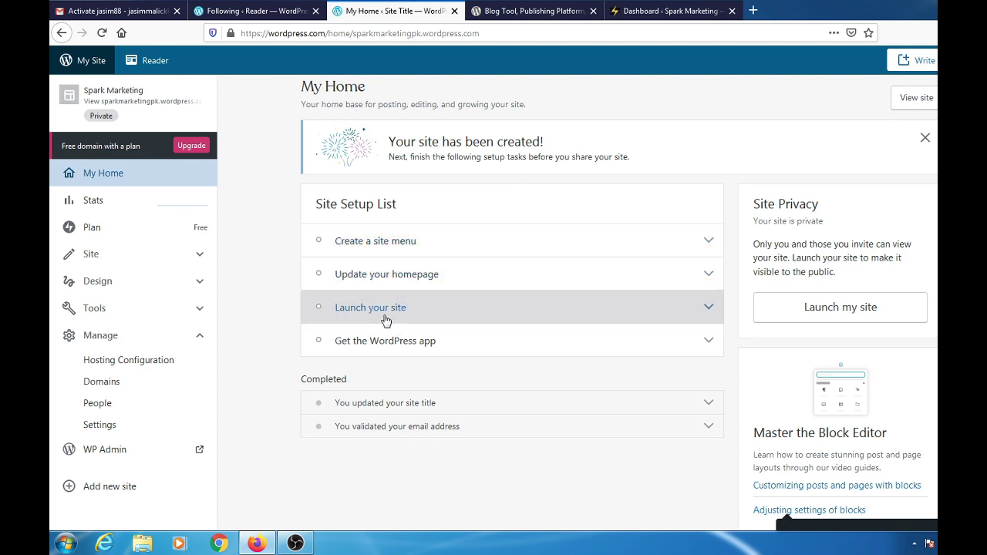
{"action": "left_click", "coordinate": [708, 243]}
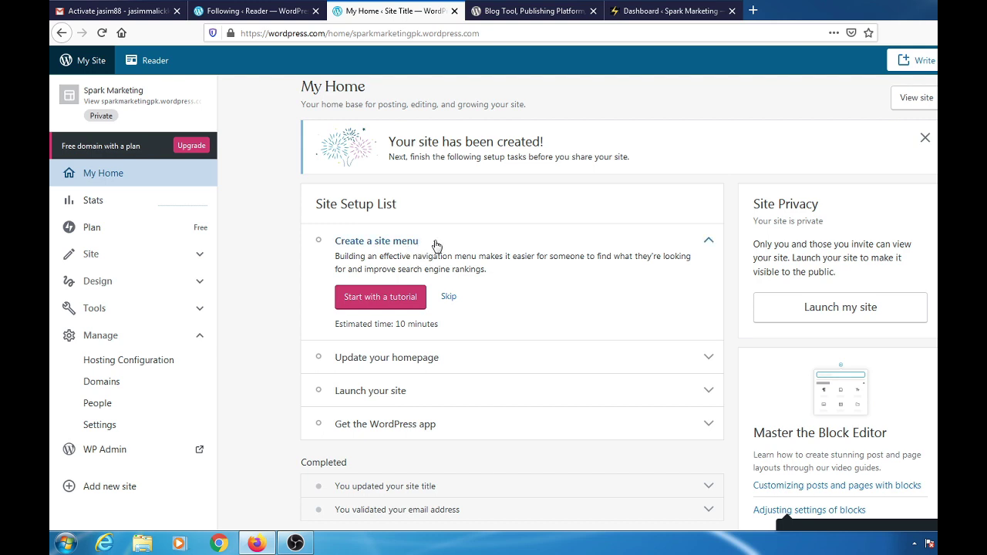
{"action": "left_click", "coordinate": [705, 241]}
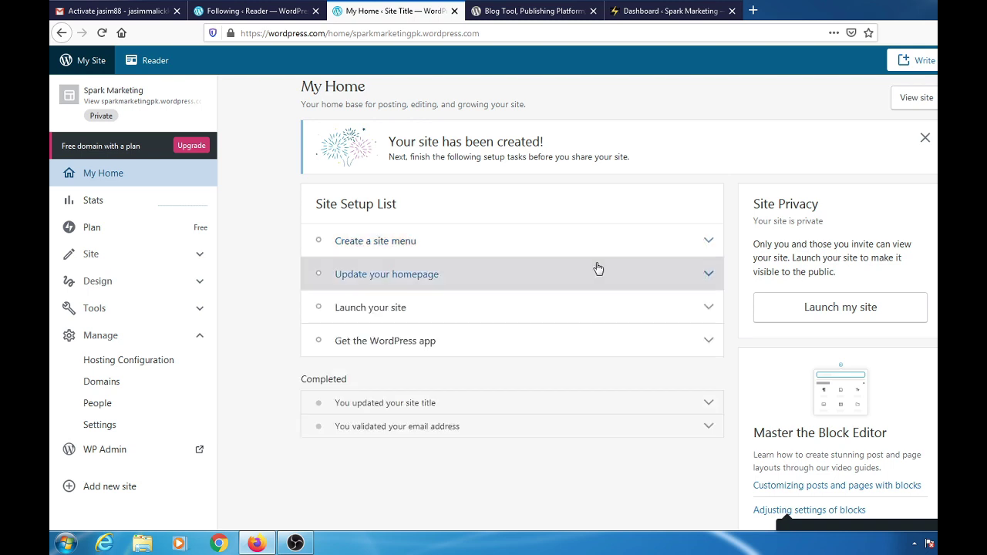
{"action": "left_click", "coordinate": [703, 274]}
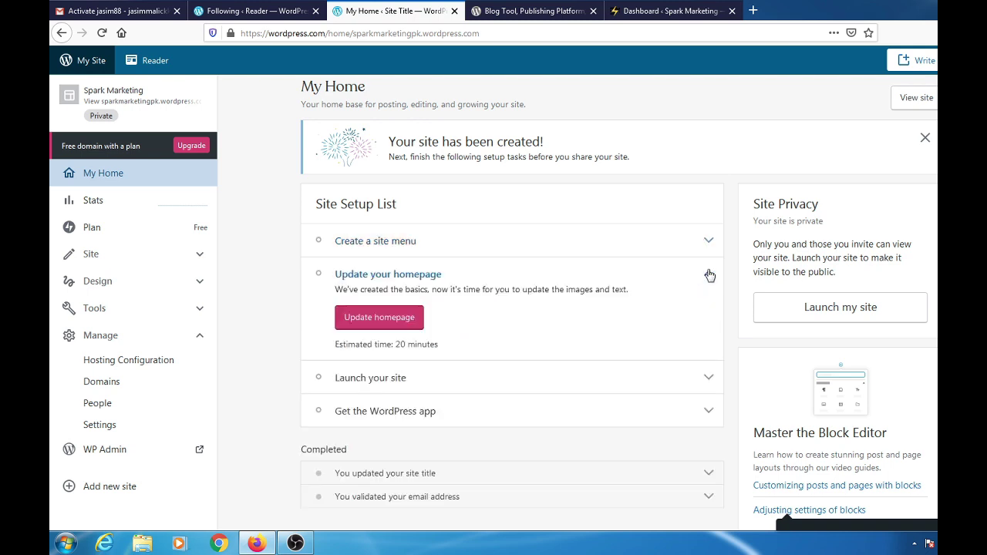
{"action": "left_click", "coordinate": [710, 276]}
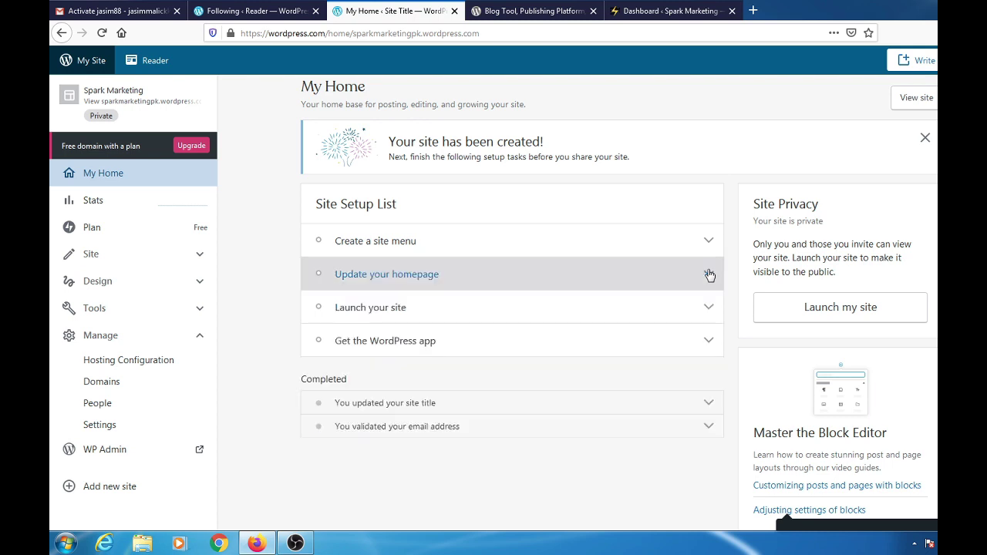
{"action": "left_click", "coordinate": [708, 309]}
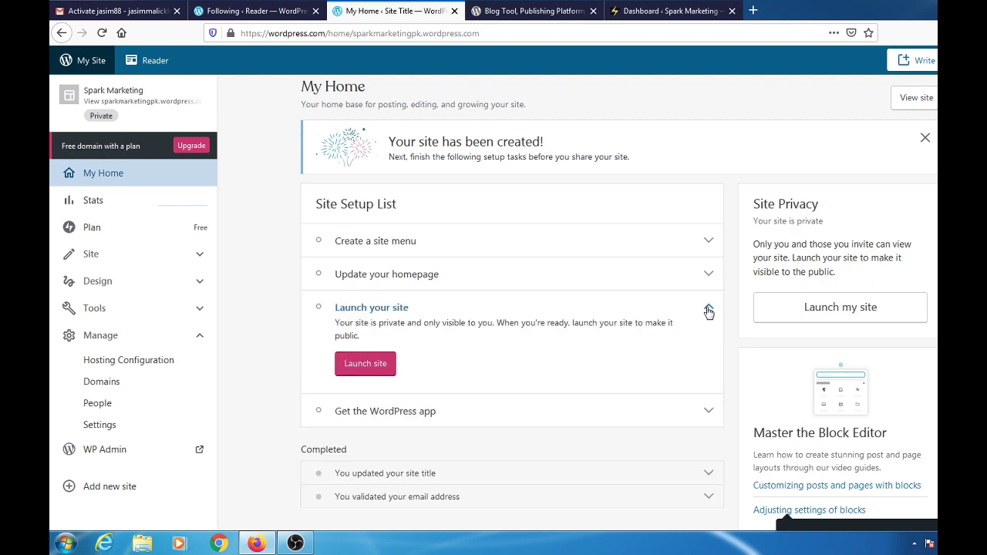
{"action": "left_click", "coordinate": [709, 311]}
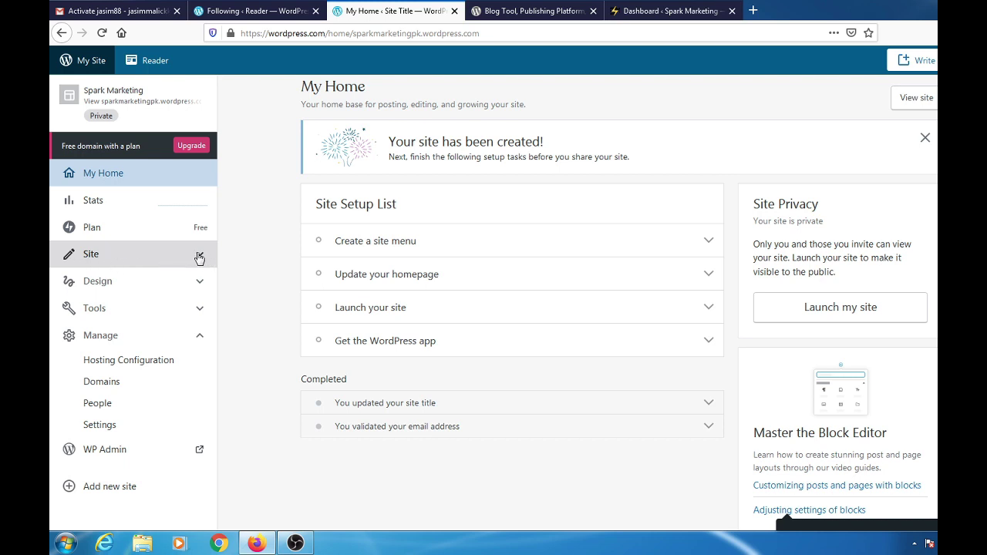
Step: Open the Blog page from Site > Pages in the block editor
{"action": "left_click", "coordinate": [199, 258]}
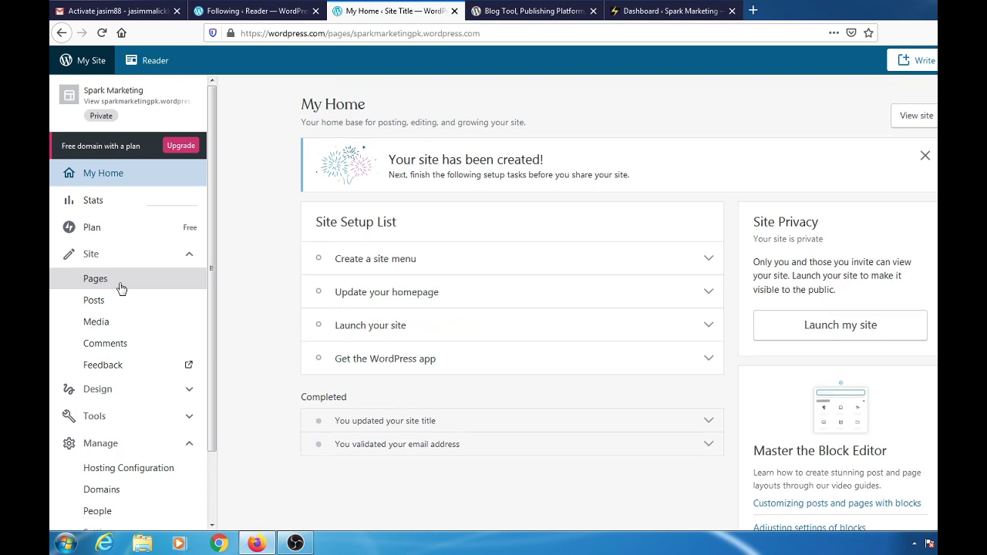
{"action": "left_click", "coordinate": [96, 282]}
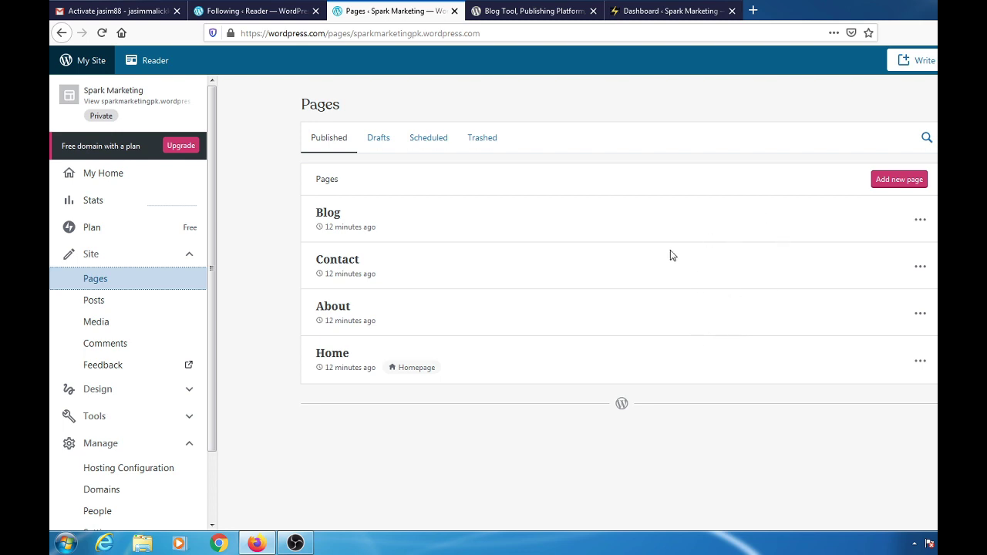
{"action": "left_click", "coordinate": [921, 222]}
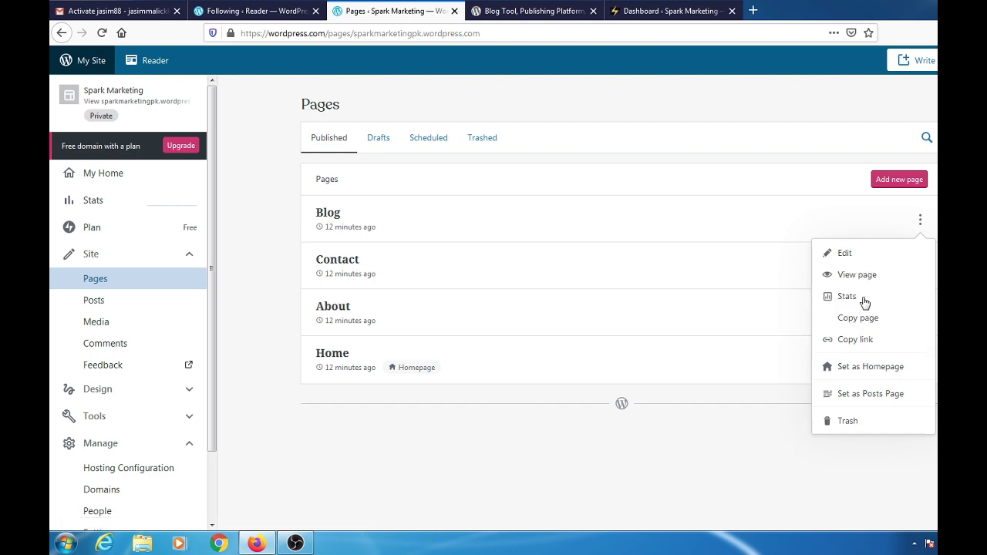
{"action": "left_click", "coordinate": [847, 252]}
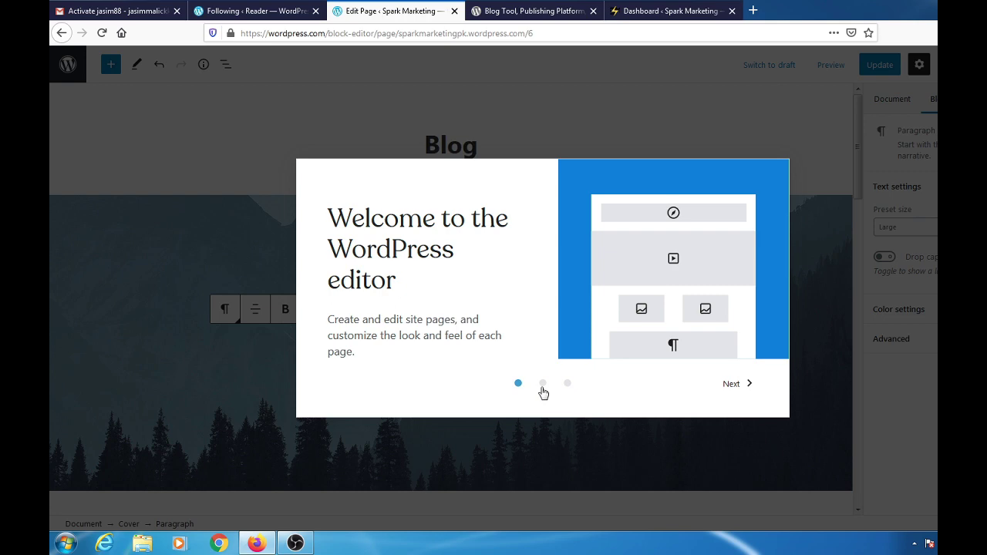
Step: Step through and dismiss the editor's welcome tour
{"action": "left_click", "coordinate": [543, 383]}
{"action": "left_click", "coordinate": [567, 381]}
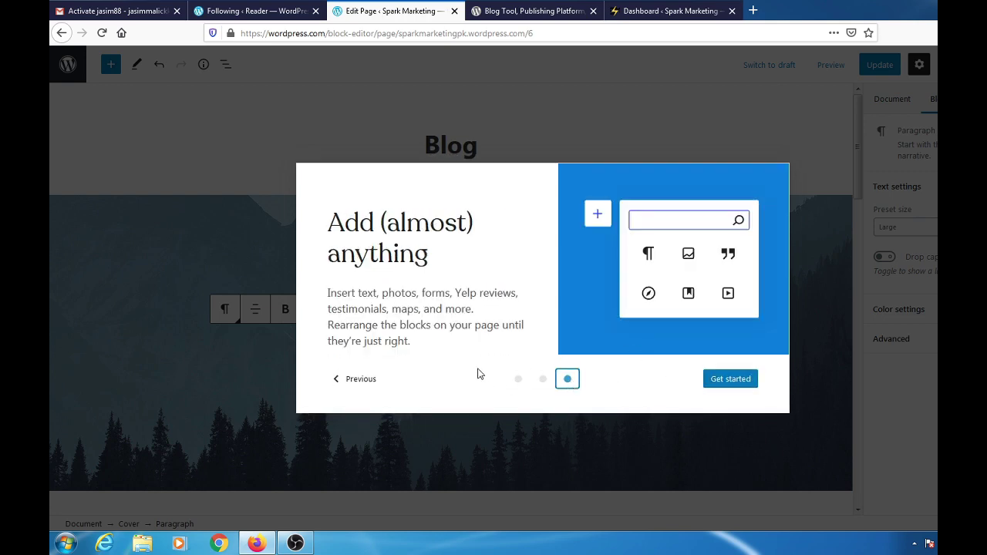
{"action": "left_click", "coordinate": [732, 381]}
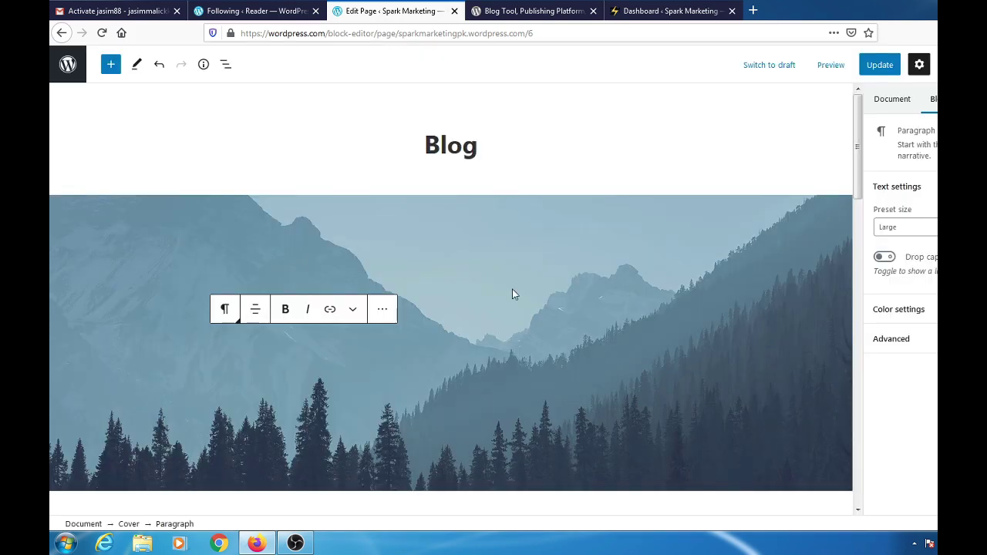
{"action": "mouse_move", "coordinate": [858, 136]}
{"action": "left_mouse_down"}
{"action": "mouse_move", "coordinate": [848, 410]}
{"action": "mouse_move", "coordinate": [863, 128]}
{"action": "left_mouse_up"}
{"action": "mouse_move", "coordinate": [854, 120]}
{"action": "left_mouse_down"}
{"action": "mouse_move", "coordinate": [853, 220]}
{"action": "mouse_move", "coordinate": [851, 116]}
{"action": "left_mouse_up"}
Step: Inspect the Blog page's title, mountain cover image and example posts list
{"action": "left_click", "coordinate": [445, 140]}
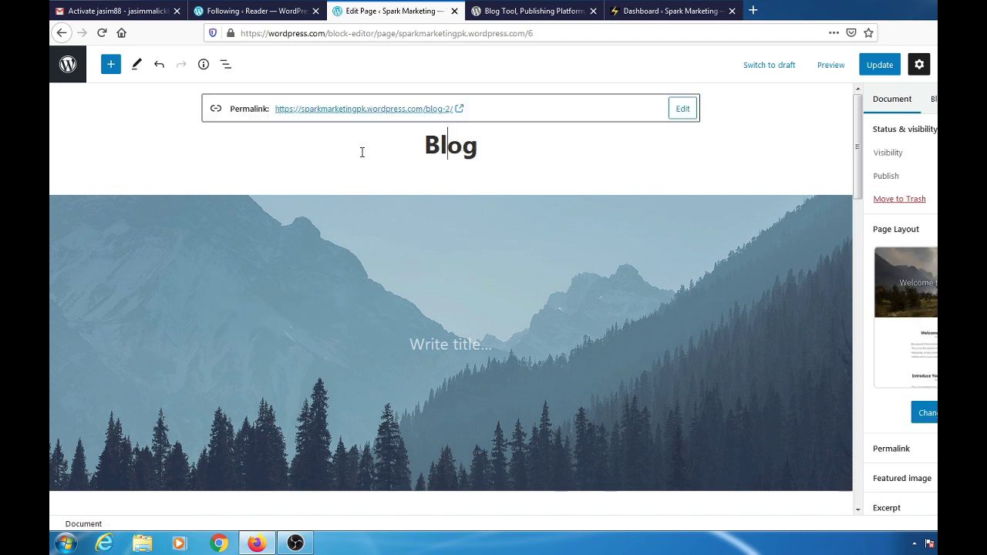
{"action": "left_click", "coordinate": [409, 301]}
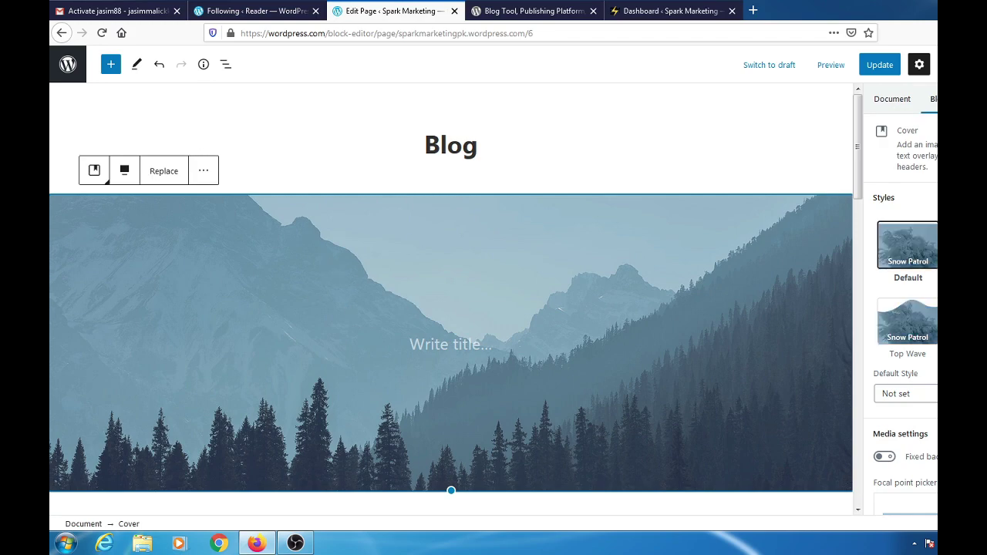
{"action": "scroll", "coordinate": [861, 148], "scroll_direction": "down", "scroll_amount": 6}
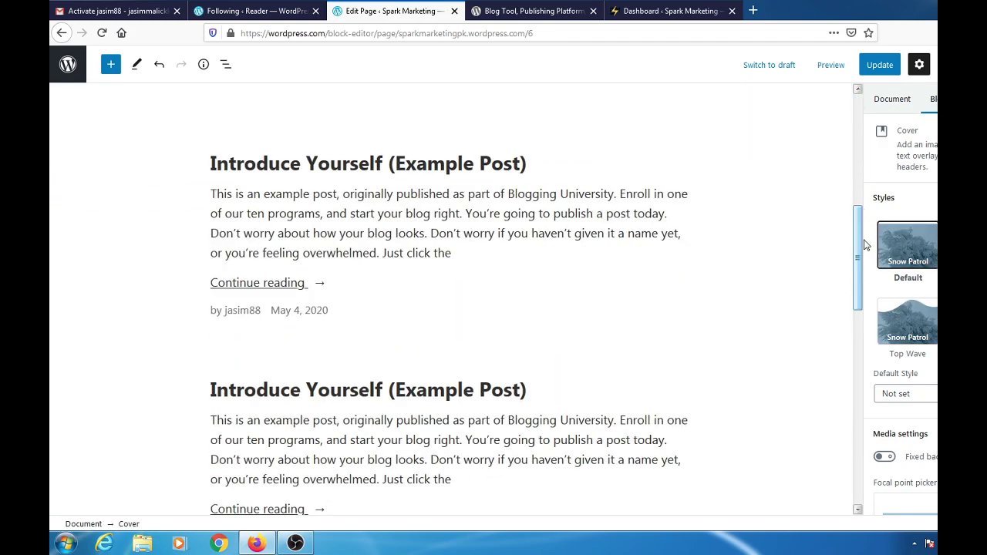
{"action": "left_click", "coordinate": [462, 198]}
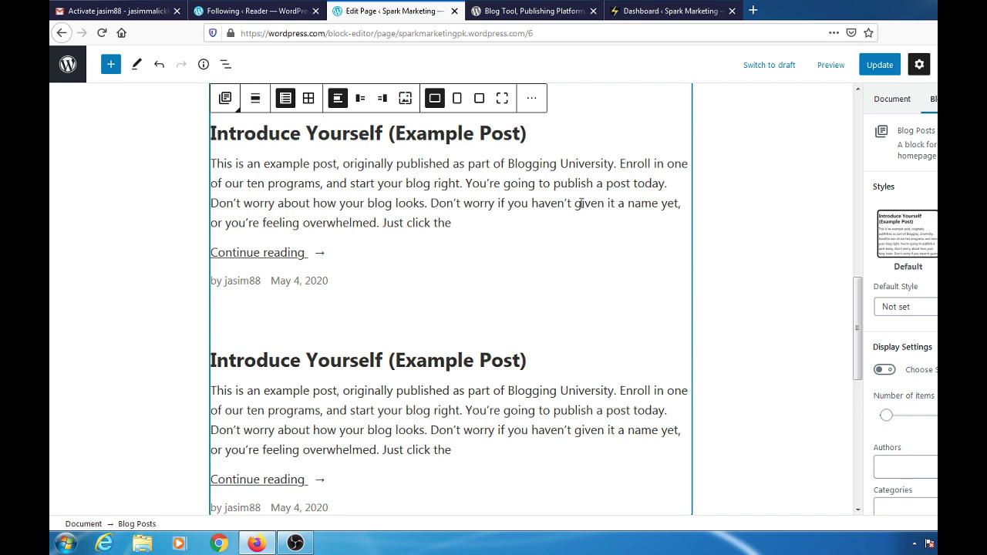
{"action": "left_click_drag", "start_coordinate": [854, 279], "coordinate": [837, 211]}
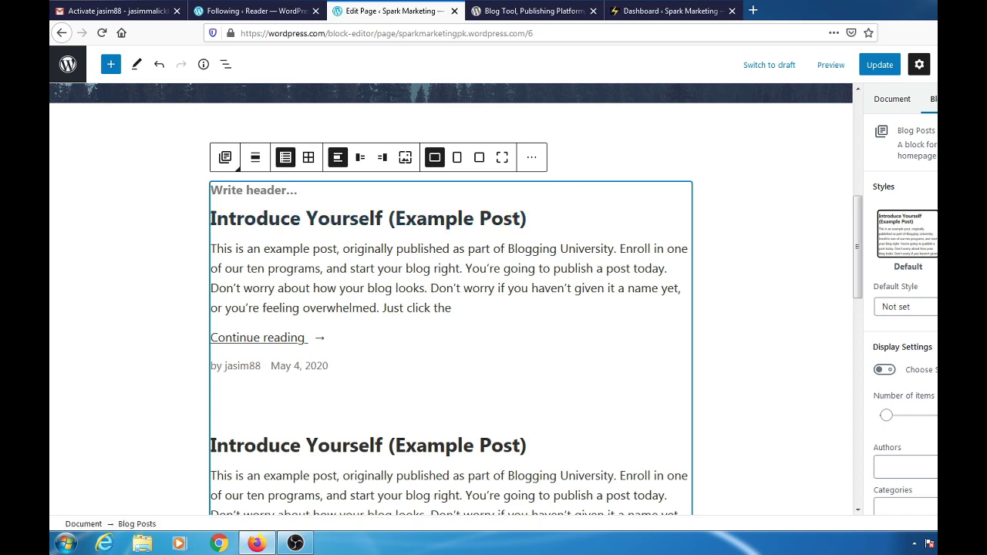
{"action": "scroll", "coordinate": [894, 231], "scroll_direction": "down", "scroll_amount": 5}
{"action": "scroll", "coordinate": [894, 232], "scroll_direction": "up", "scroll_amount": 6}
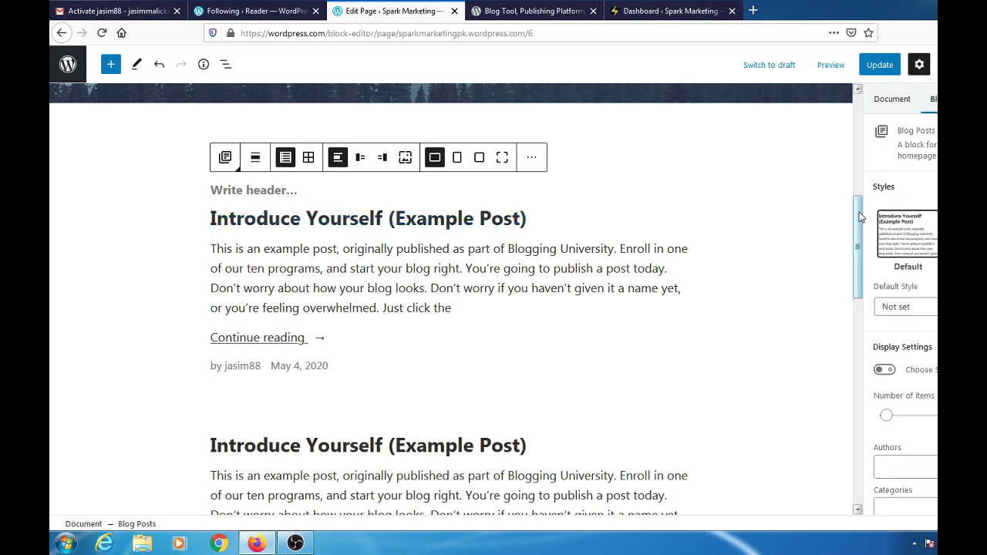
{"action": "scroll", "coordinate": [861, 217], "scroll_direction": "up", "scroll_amount": 5}
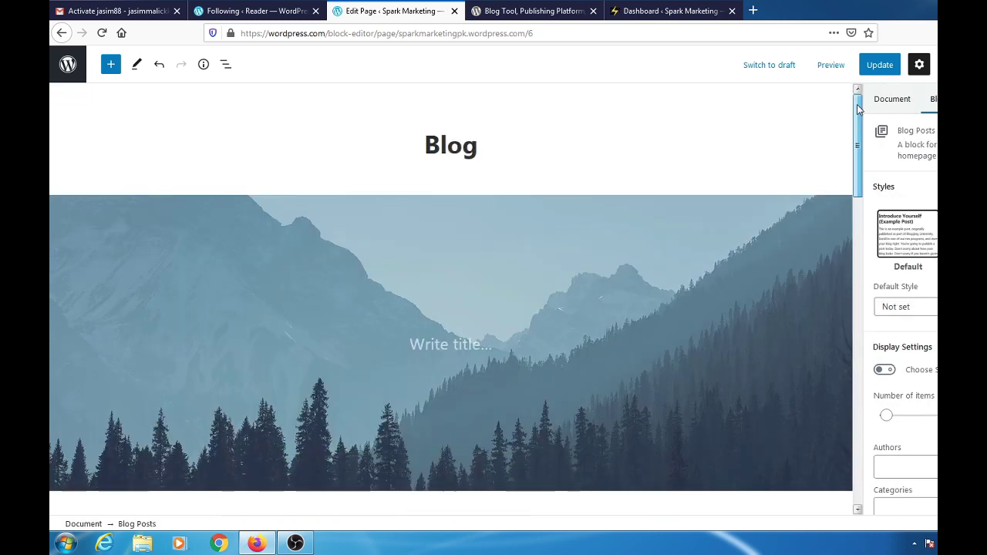
Step: Correct the page title to 'Blog', update the page, and return to Pages
{"action": "left_click", "coordinate": [491, 147]}
{"action": "key", "text": "BackSpace"}
{"action": "key", "text": "BackSpace"}
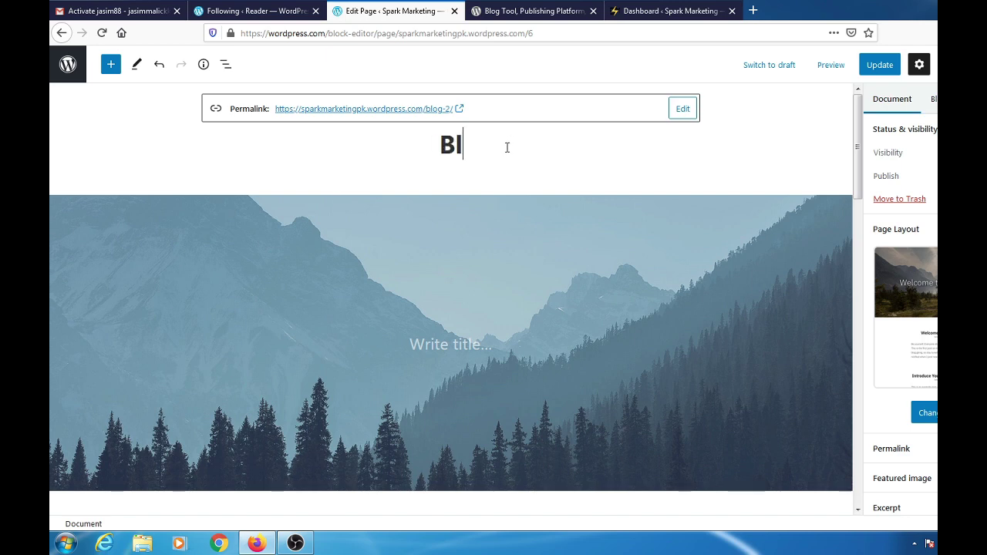
{"action": "type", "text": "og"}
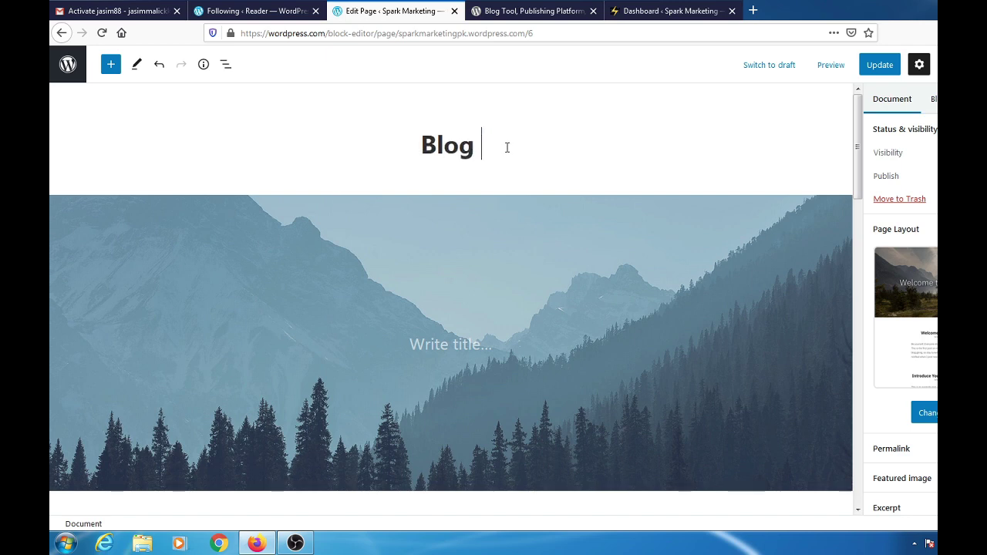
{"action": "key", "text": "BackSpace"}
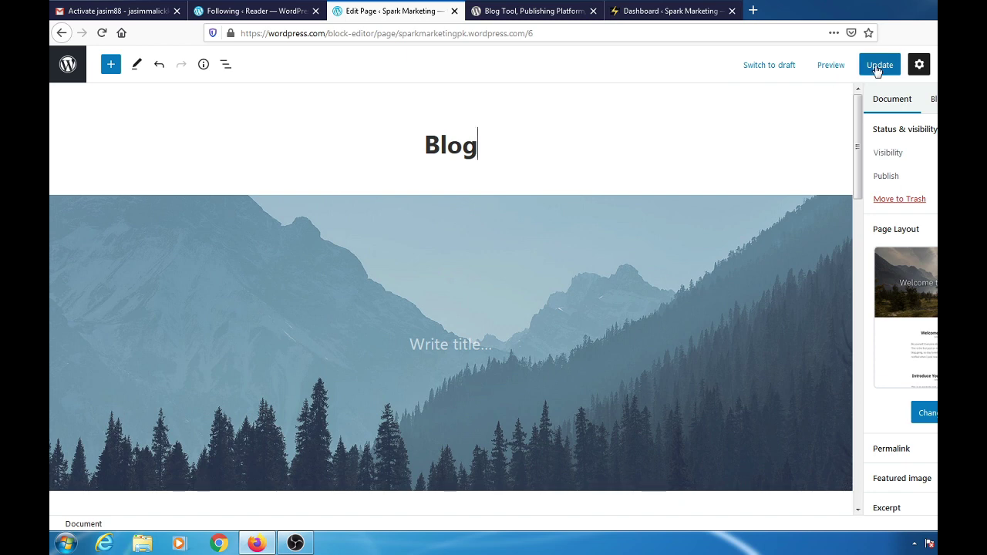
{"action": "left_click", "coordinate": [876, 66]}
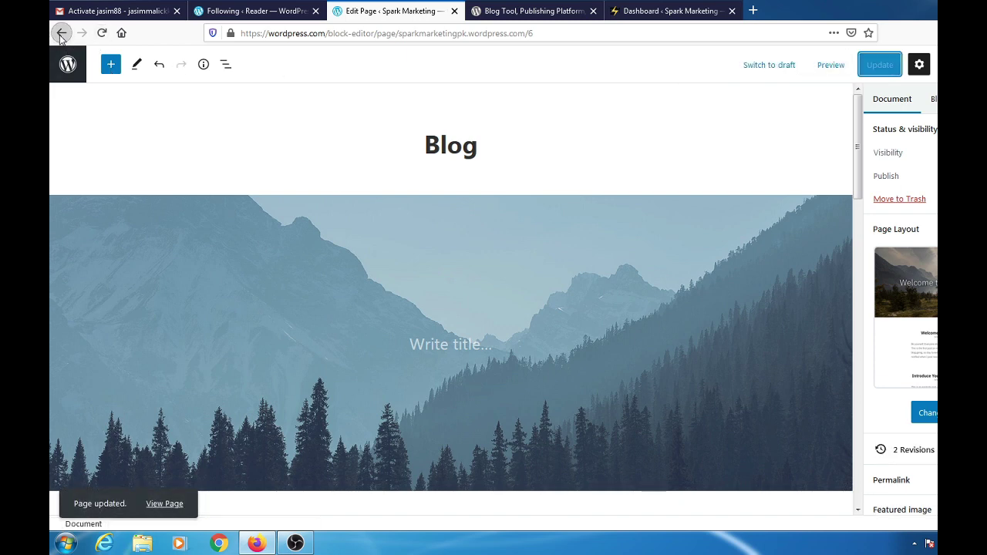
{"action": "left_click", "coordinate": [61, 32]}
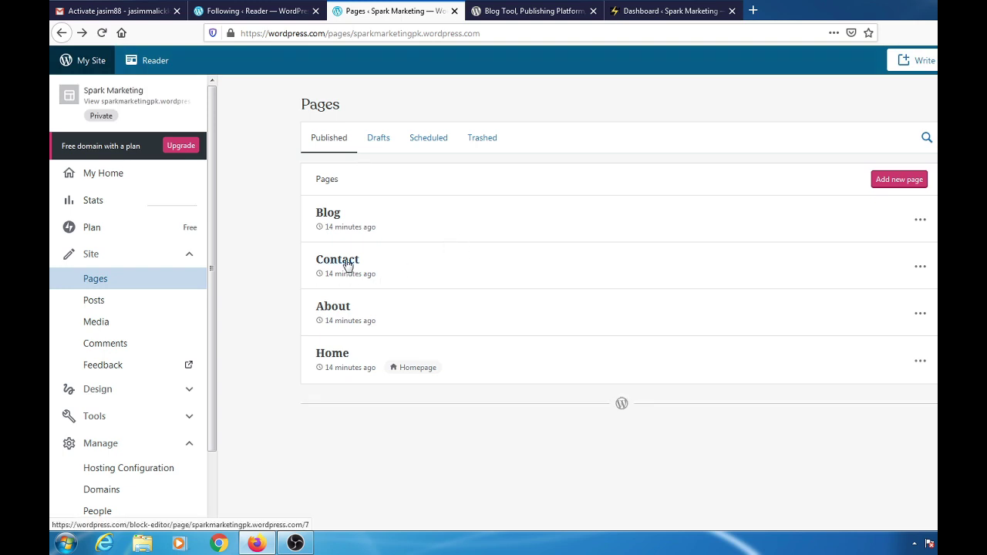
Step: Open the Contact page for editing and extend its title to 'Contact Us'
{"action": "left_click", "coordinate": [919, 266]}
{"action": "left_click", "coordinate": [859, 301]}
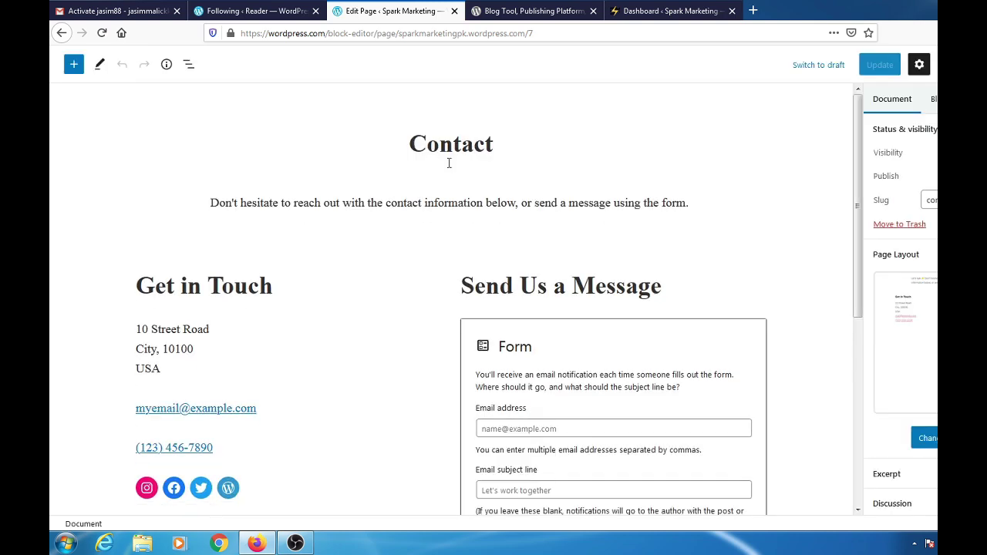
{"action": "left_click", "coordinate": [554, 139]}
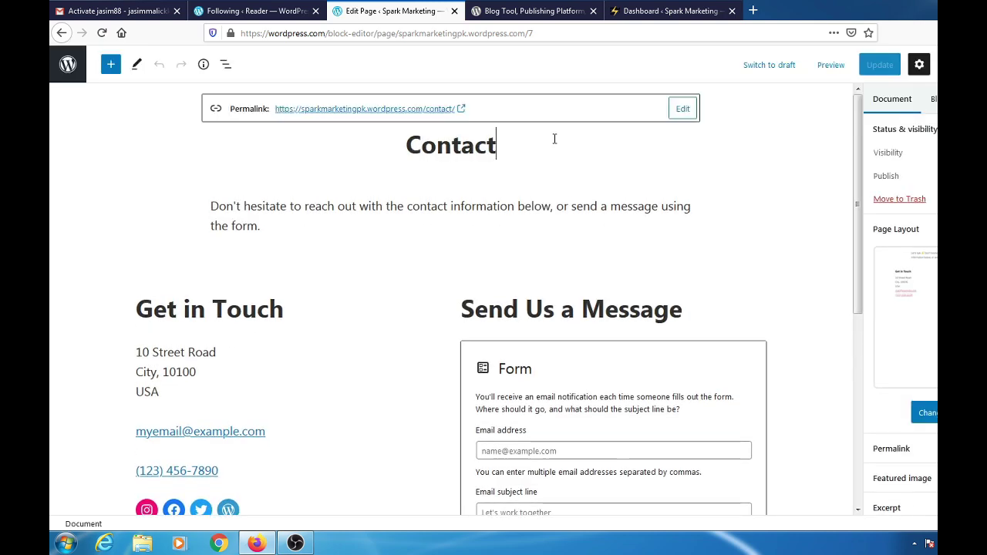
{"action": "type", "text": "Us"}
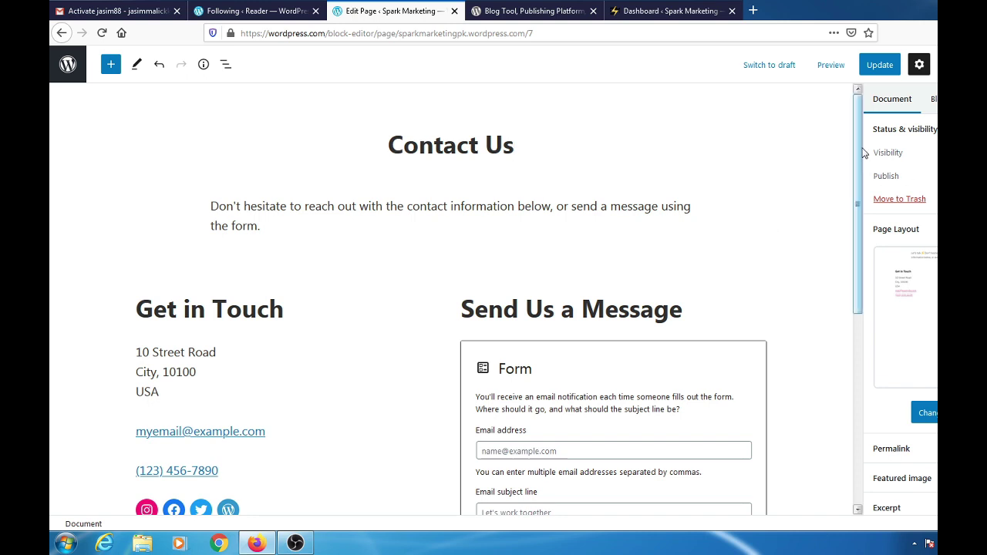
{"action": "scroll", "coordinate": [468, 124], "scroll_direction": "down", "scroll_amount": 2}
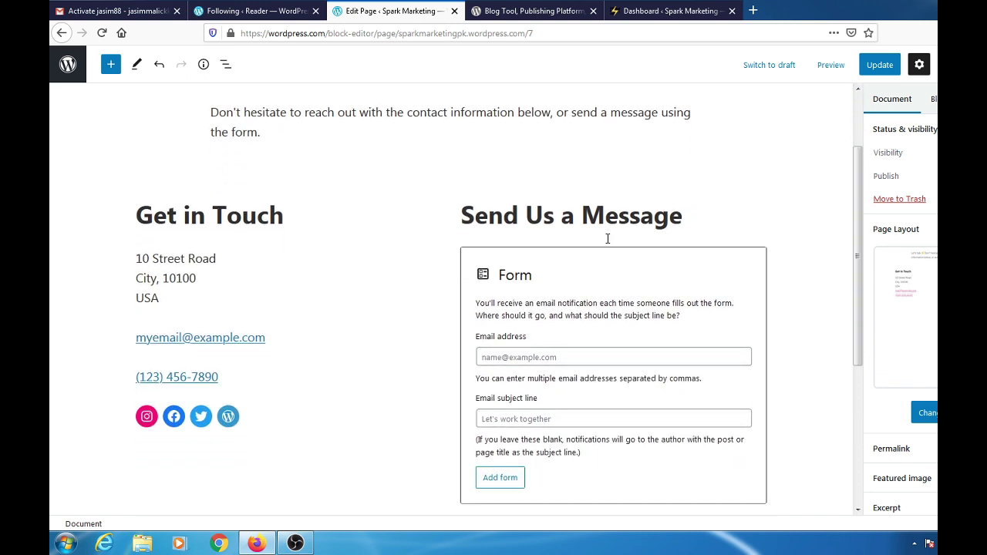
Step: Expand the Get in Touch address block and replace the street line with the new street
{"action": "left_click", "coordinate": [256, 215]}
{"action": "left_click", "coordinate": [168, 254]}
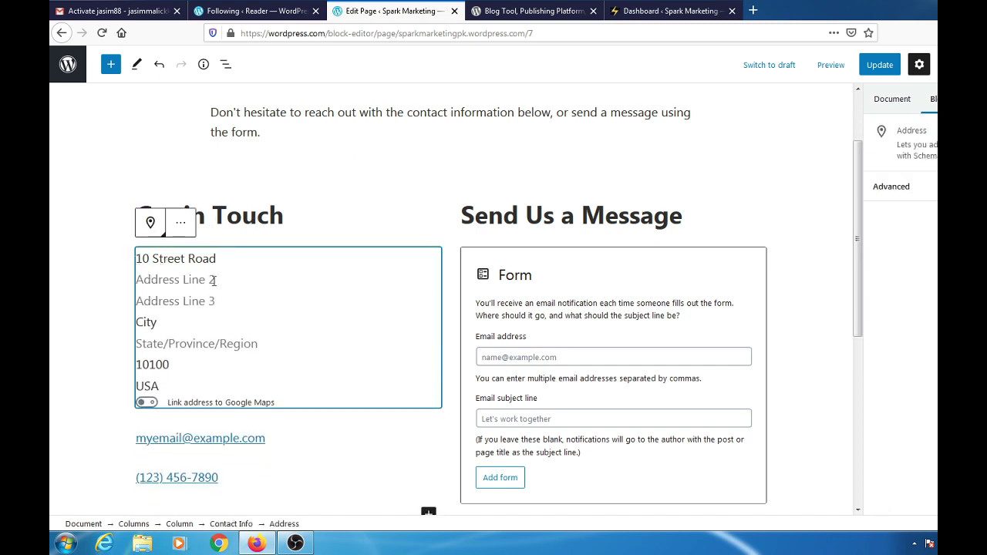
{"action": "left_click_drag", "start_coordinate": [170, 381], "coordinate": [143, 386]}
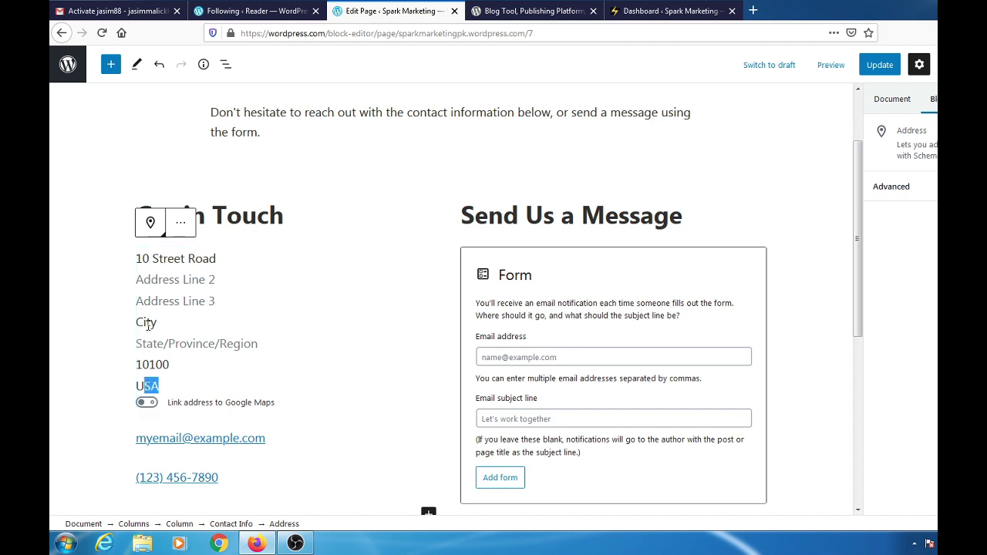
{"action": "left_click", "coordinate": [187, 278]}
{"action": "left_click_drag", "start_coordinate": [219, 258], "coordinate": [135, 258]}
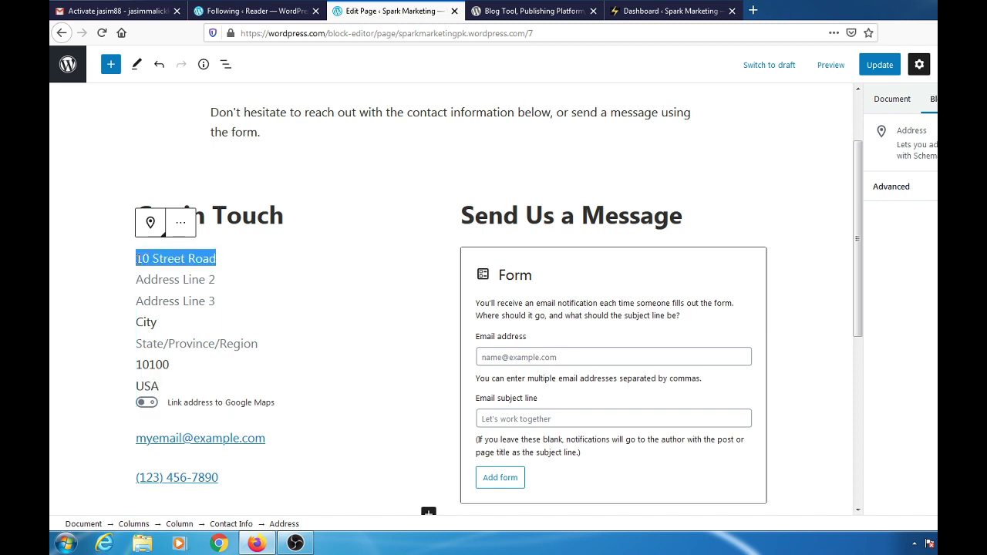
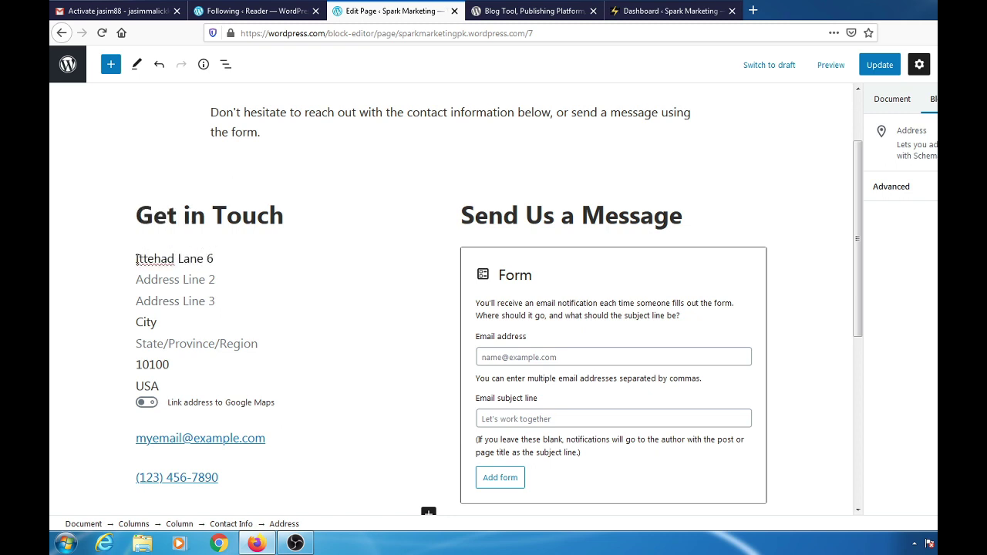
Step: Fill the second address line with the area and replace the city value
{"action": "double_click", "coordinate": [159, 323]}
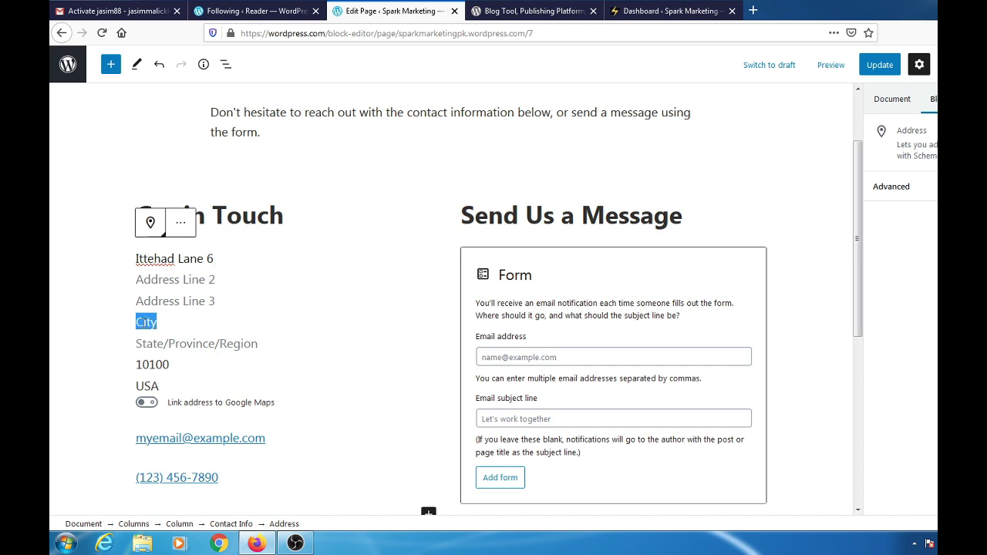
{"action": "left_click", "coordinate": [162, 280]}
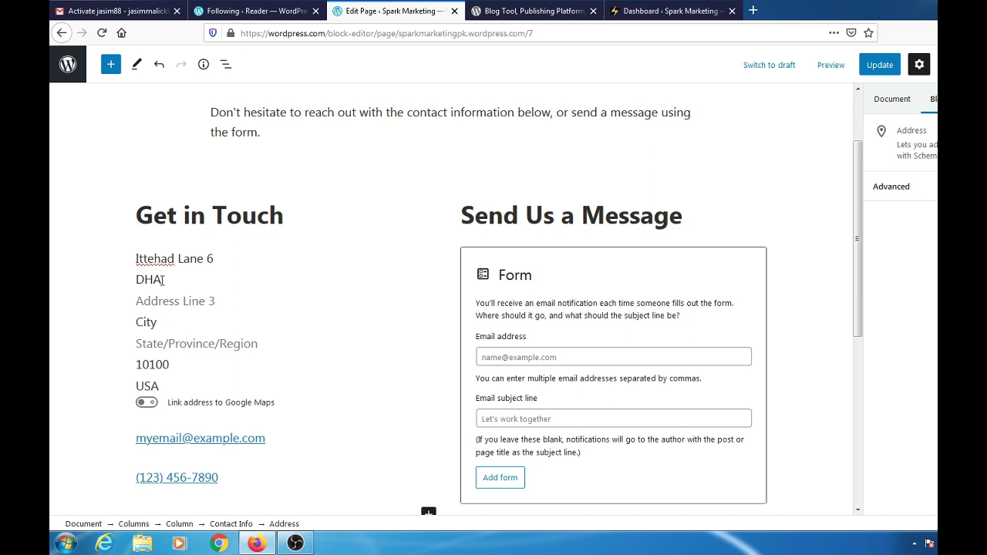
{"action": "double_click", "coordinate": [147, 321]}
{"action": "left_click", "coordinate": [159, 321]}
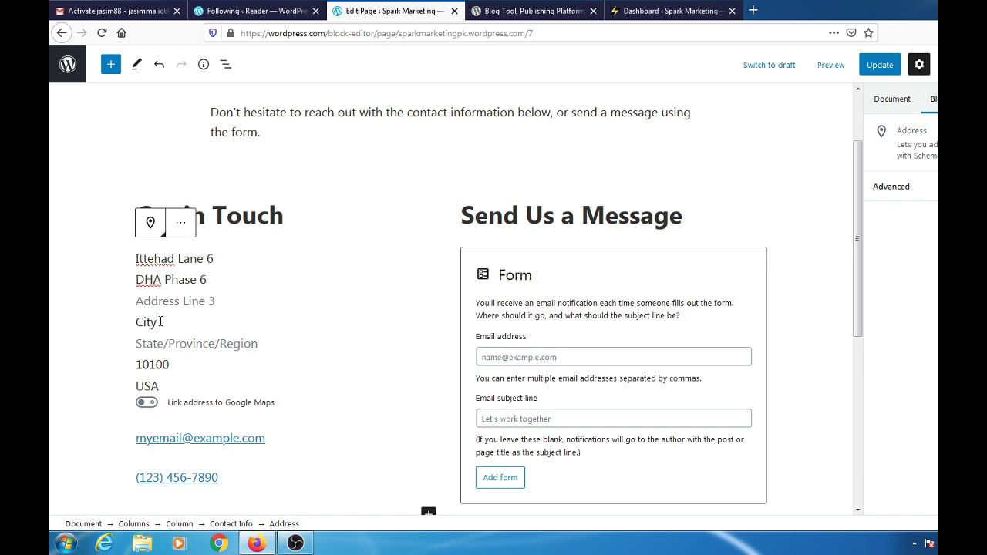
{"action": "key", "text": "BackSpace"}
{"action": "key", "text": "BackSpace"}
{"action": "key", "text": "BackSpace"}
{"action": "key", "text": "BackSpace"}
{"action": "type", "text": "K"}
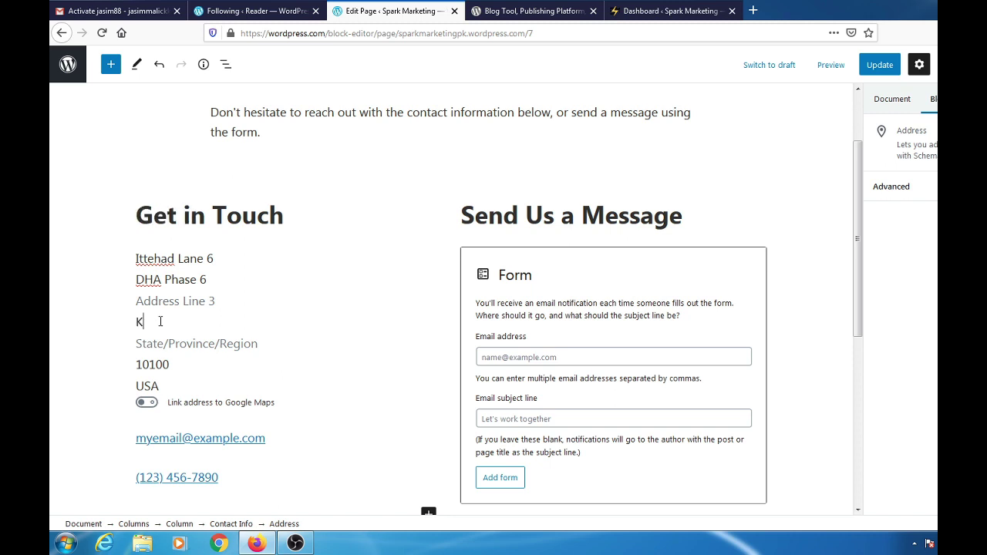
{"action": "type", "text": "arachi"}
Step: Clear the postal code, set the country to Pakistan, and link the address to Google Maps
{"action": "left_click", "coordinate": [173, 368]}
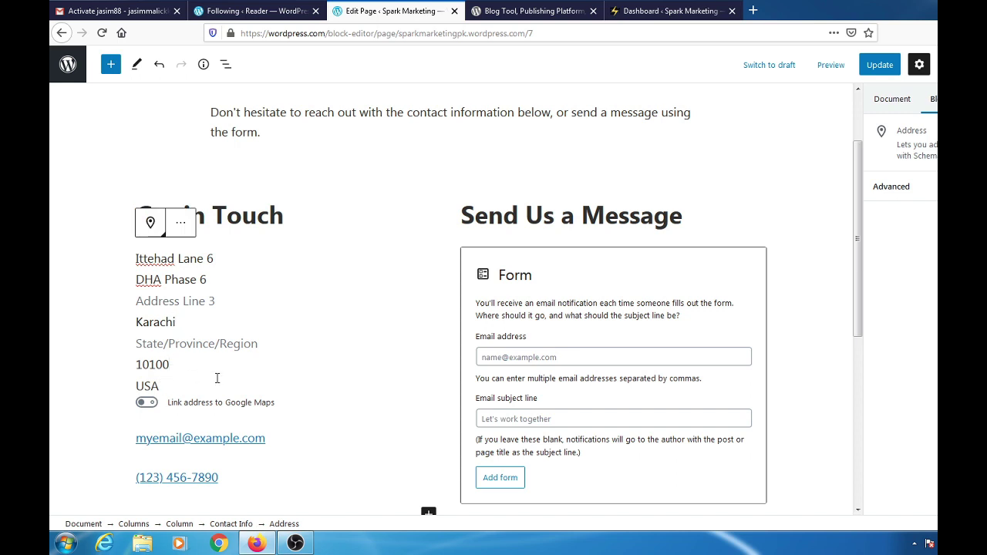
{"action": "key", "text": "BackSpace"}
{"action": "key", "text": "BackSpace"}
{"action": "key", "text": "BackSpace"}
{"action": "key", "text": "BackSpace"}
{"action": "key", "text": "BackSpace"}
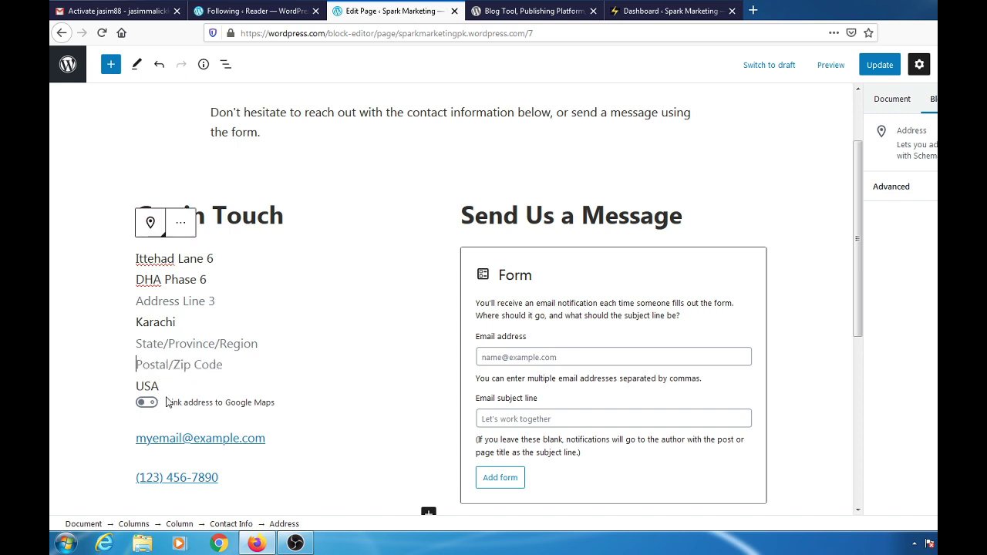
{"action": "left_click", "coordinate": [167, 388]}
{"action": "key", "text": "BackSpace"}
{"action": "key", "text": "BackSpace"}
{"action": "key", "text": "BackSpace"}
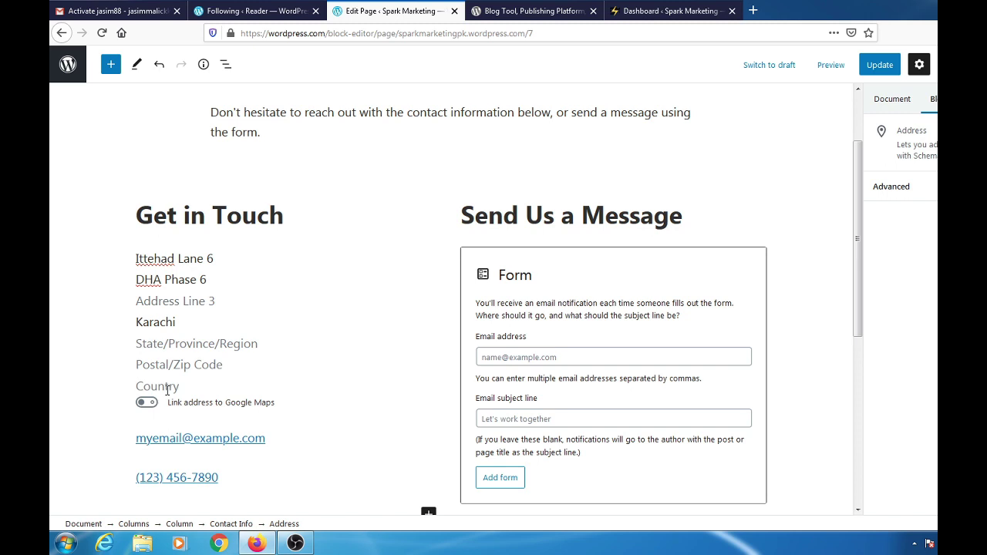
{"action": "type", "text": "Pakistan"}
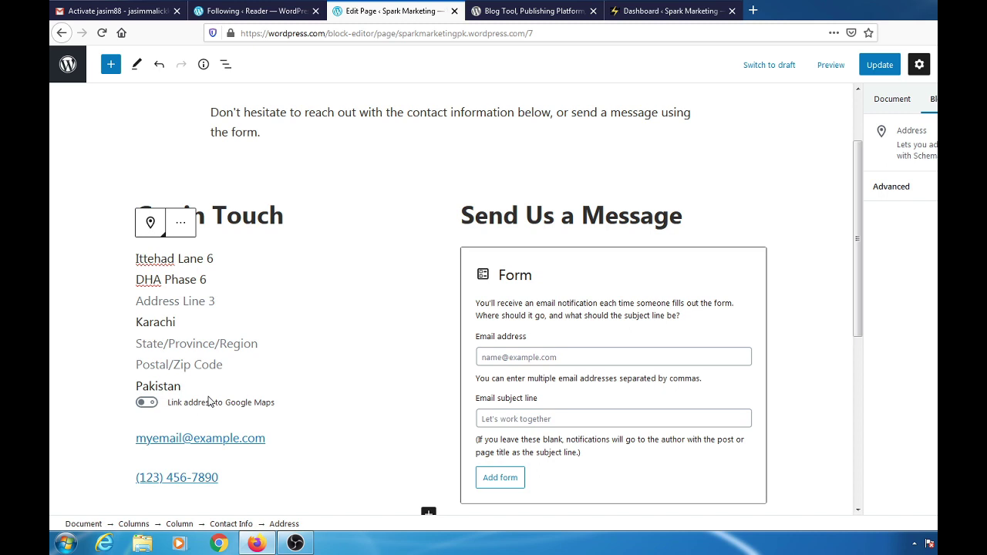
{"action": "left_click", "coordinate": [153, 407]}
{"action": "scroll", "coordinate": [862, 270], "scroll_direction": "down", "scroll_amount": 3}
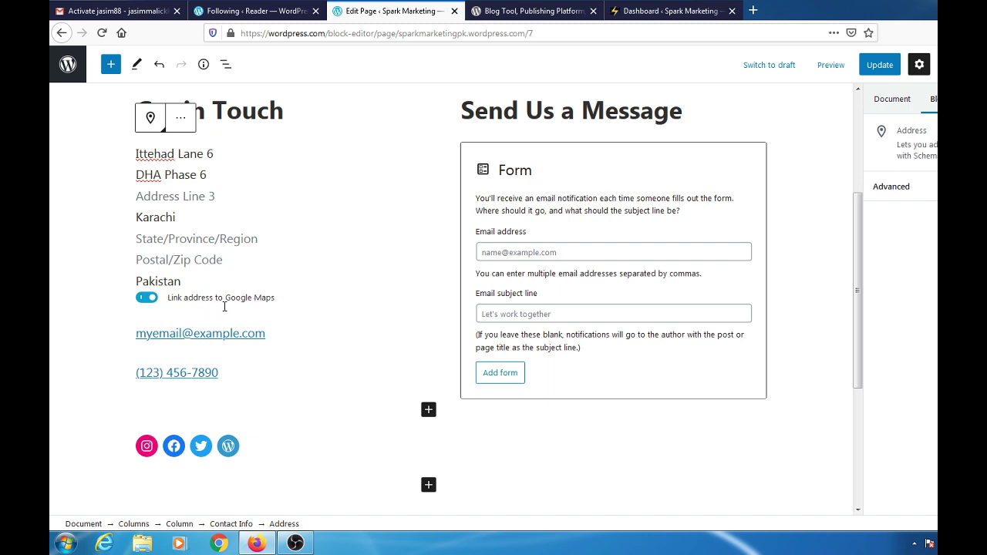
{"action": "mouse_move", "coordinate": [220, 306]}
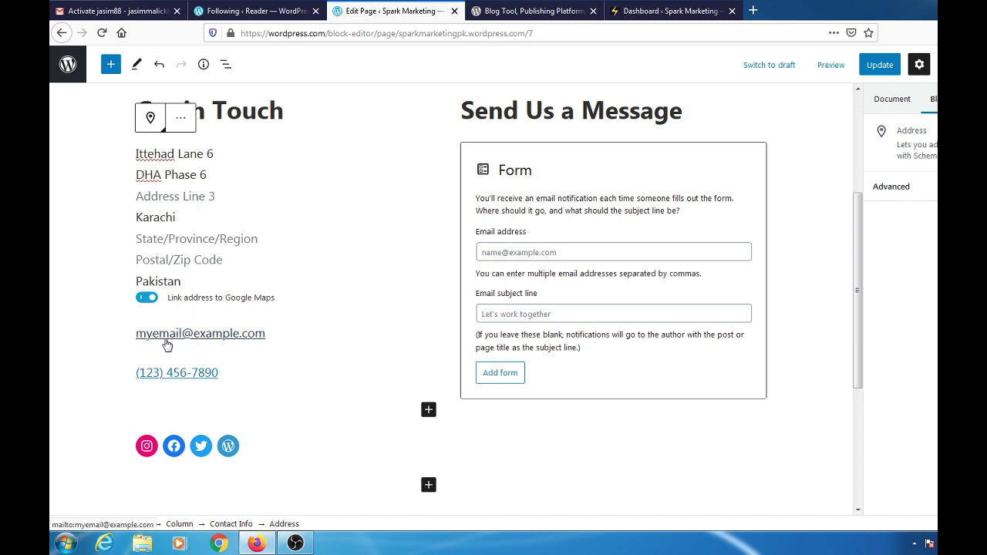
Step: Replace the sample e-mail with the owner's address and retype the phone number digits
{"action": "left_click", "coordinate": [286, 338]}
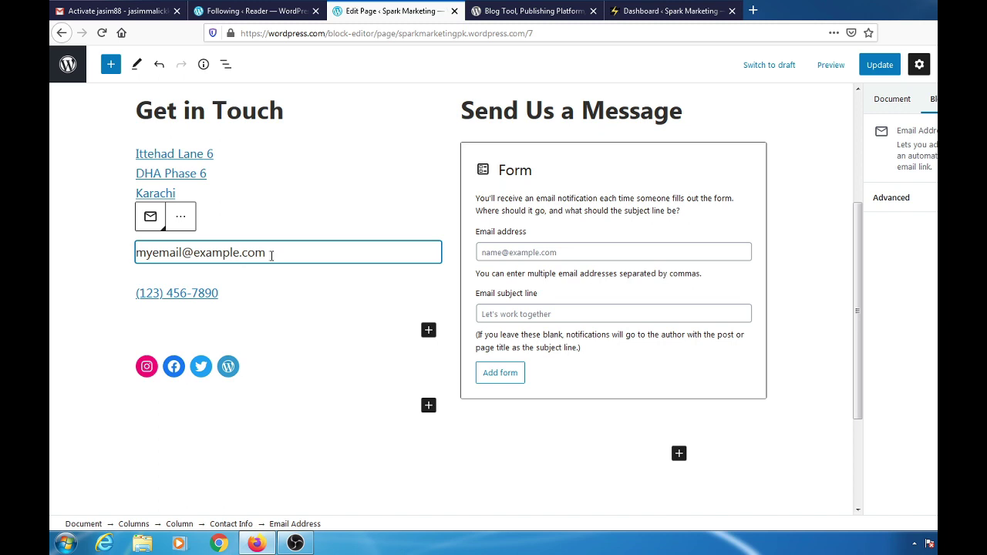
{"action": "left_click_drag", "start_coordinate": [271, 255], "coordinate": [126, 246]}
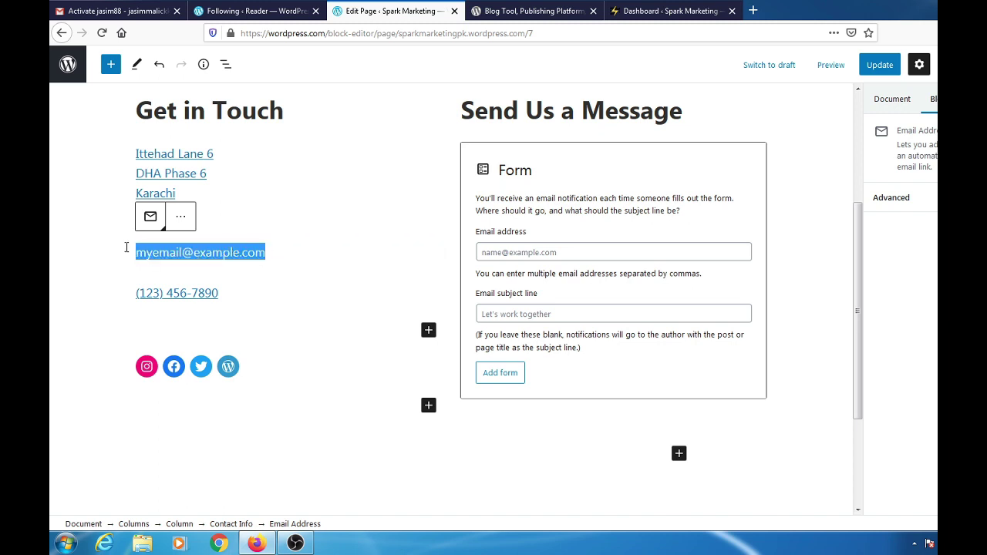
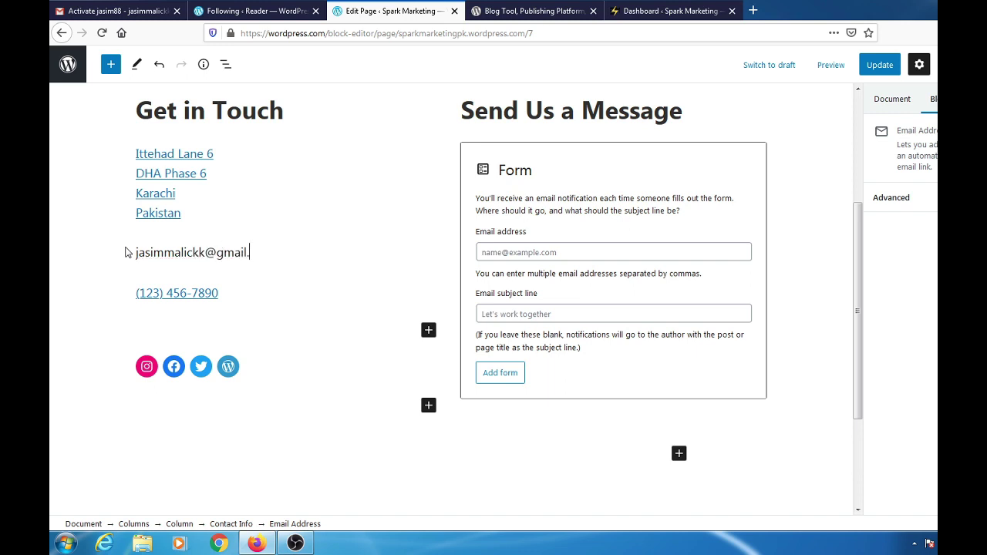
{"action": "left_click", "coordinate": [223, 298]}
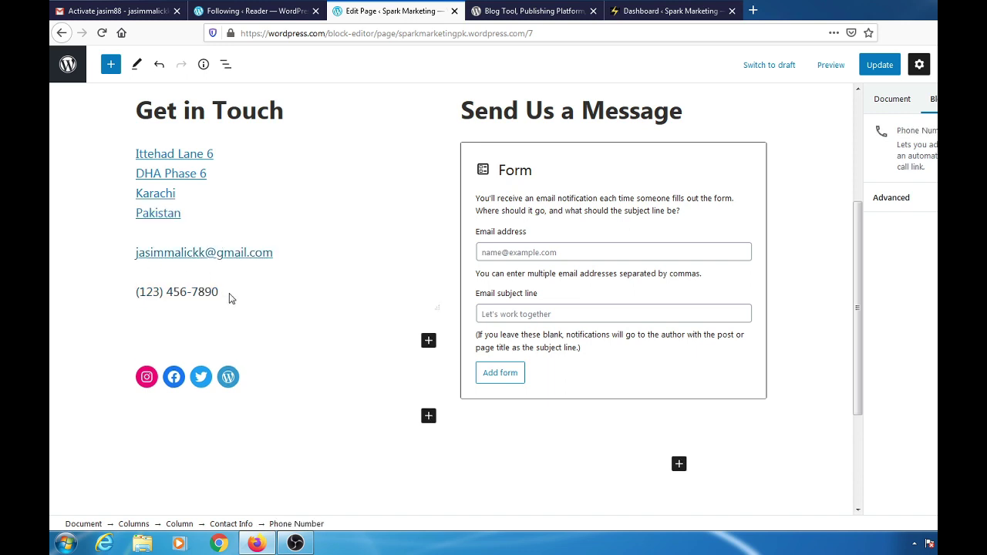
{"action": "left_click_drag", "start_coordinate": [230, 298], "coordinate": [167, 296]}
{"action": "key", "text": "BackSpace"}
{"action": "key", "text": "BackSpace"}
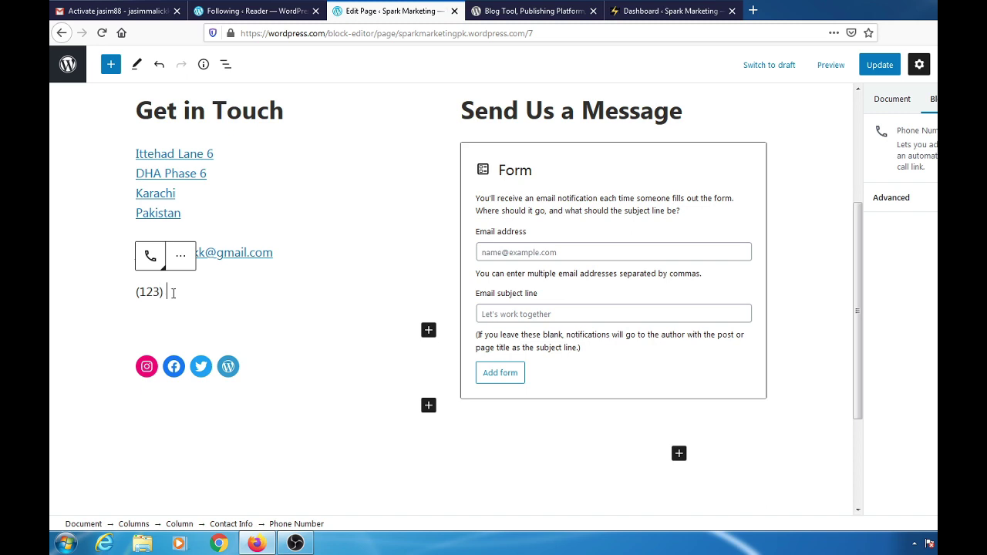
{"action": "type", "text": "345"}
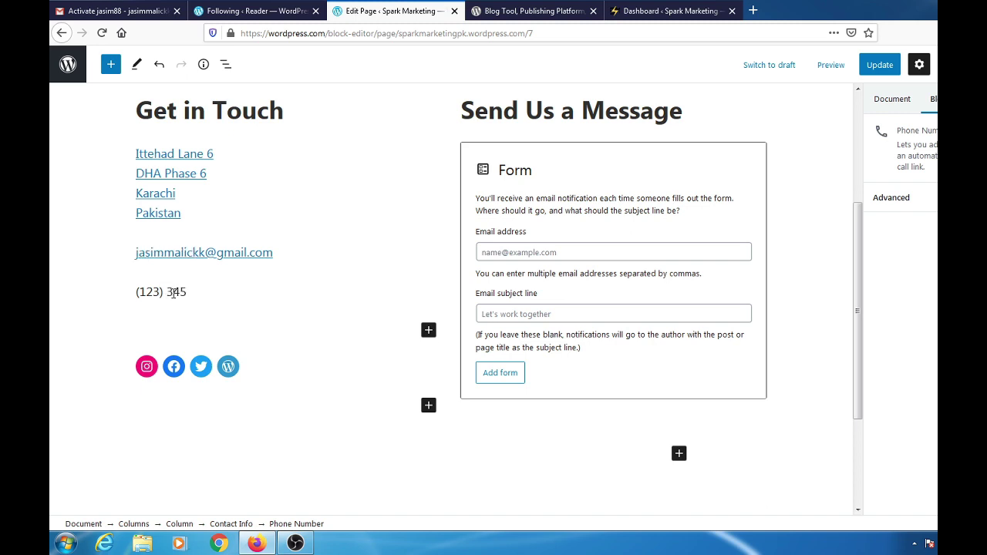
{"action": "type", "text": " 786"}
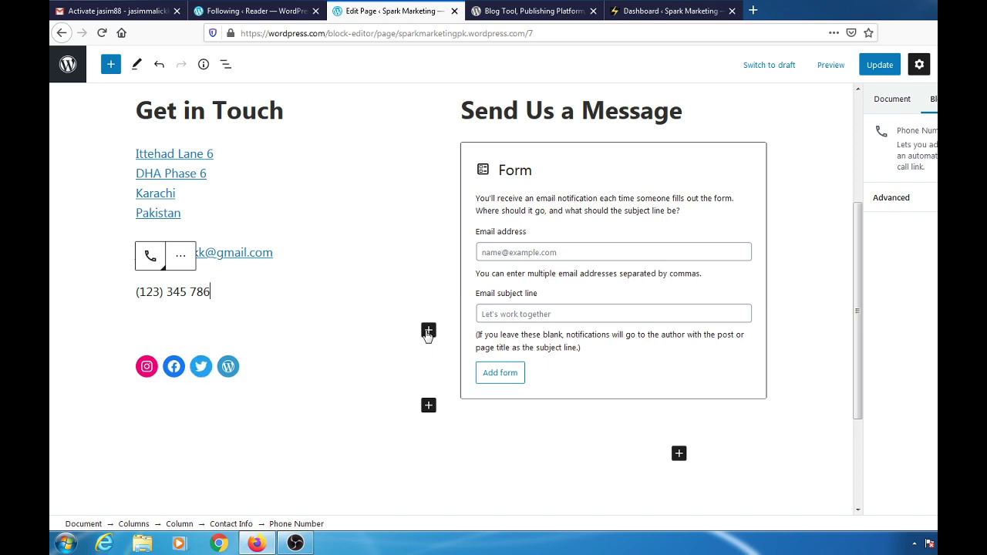
Step: Link the Facebook social icon to facebook.com
{"action": "left_click", "coordinate": [269, 370]}
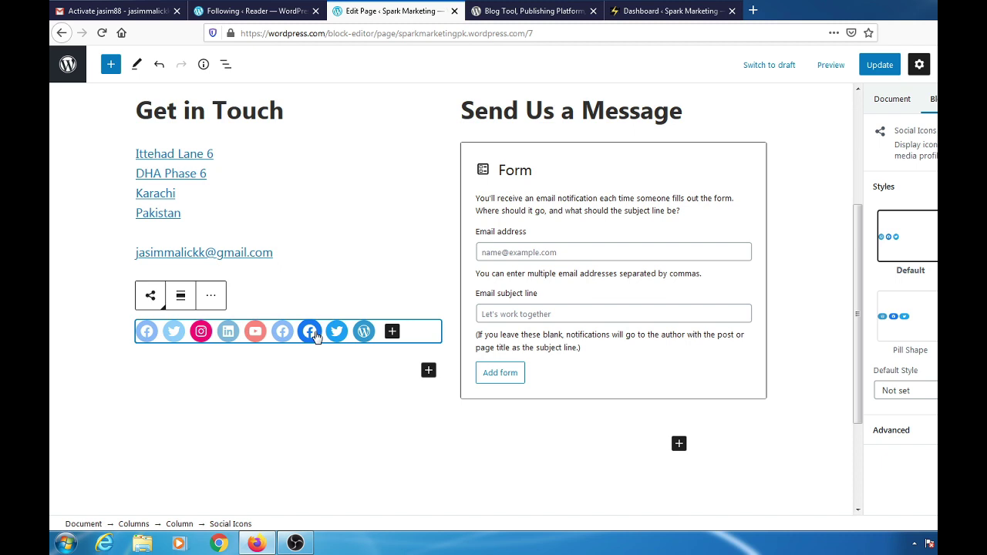
{"action": "left_click", "coordinate": [312, 333]}
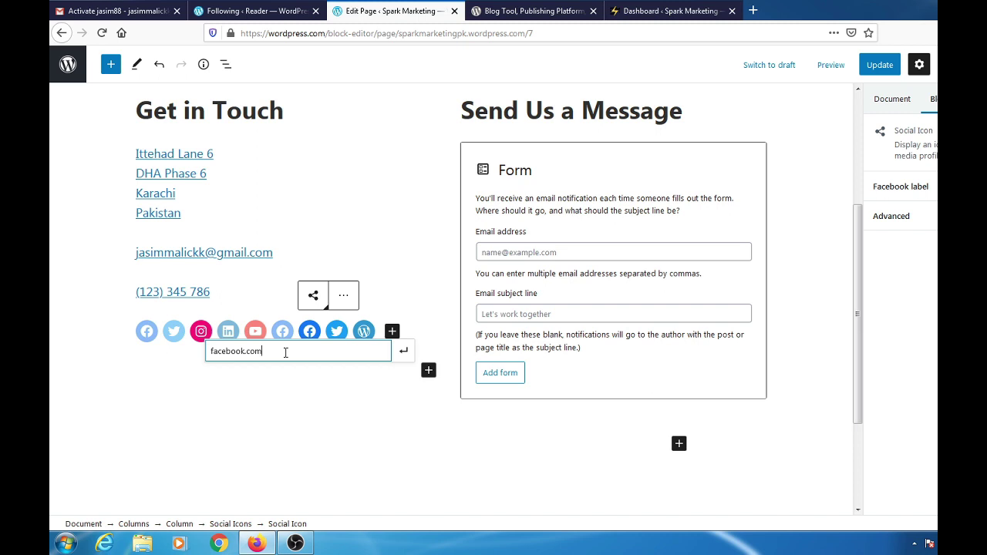
{"action": "left_click", "coordinate": [300, 385]}
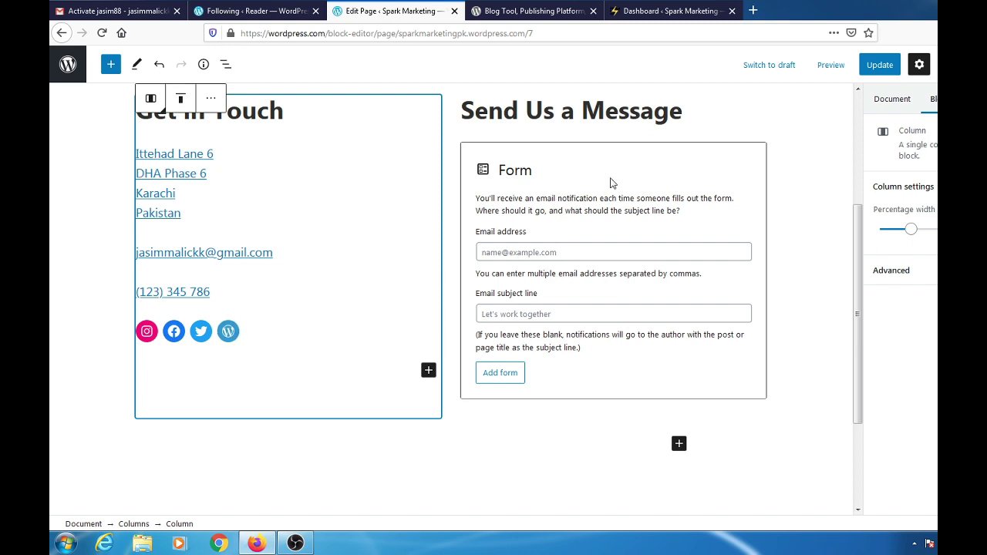
Step: Generate the default contact form with Name, Email, Website and Message fields under Send Us a Message
{"action": "left_click", "coordinate": [564, 114]}
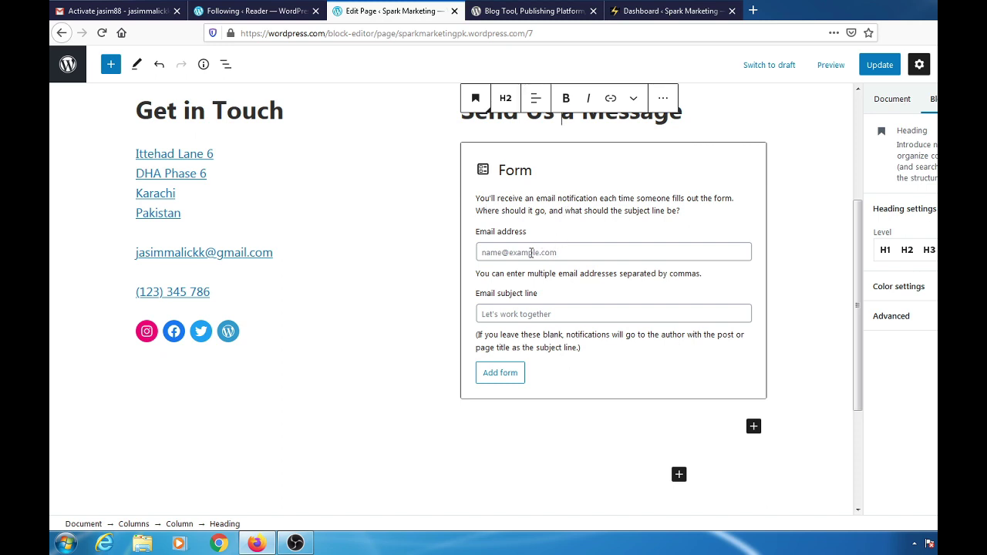
{"action": "left_click_drag", "start_coordinate": [857, 312], "coordinate": [861, 328]}
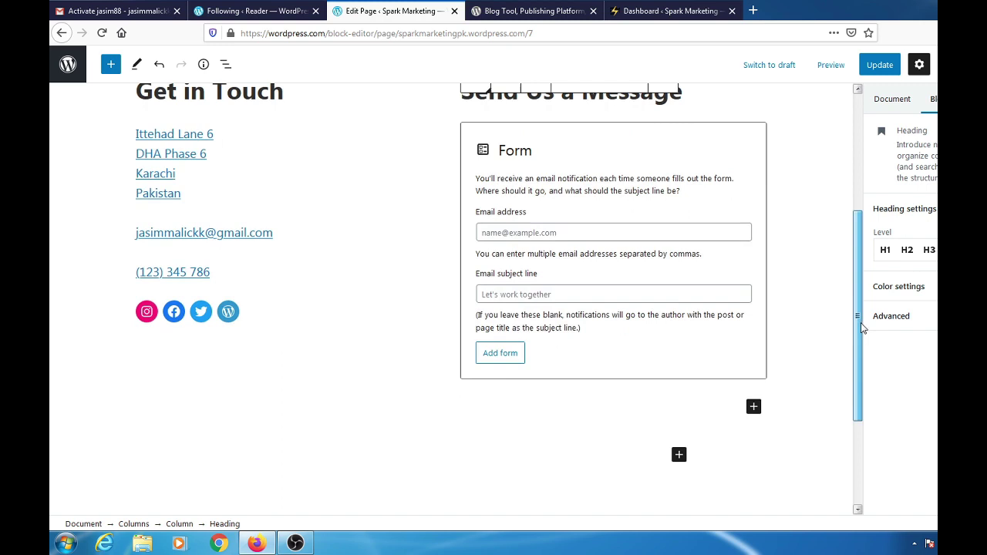
{"action": "left_click", "coordinate": [551, 232]}
{"action": "left_click", "coordinate": [514, 294]}
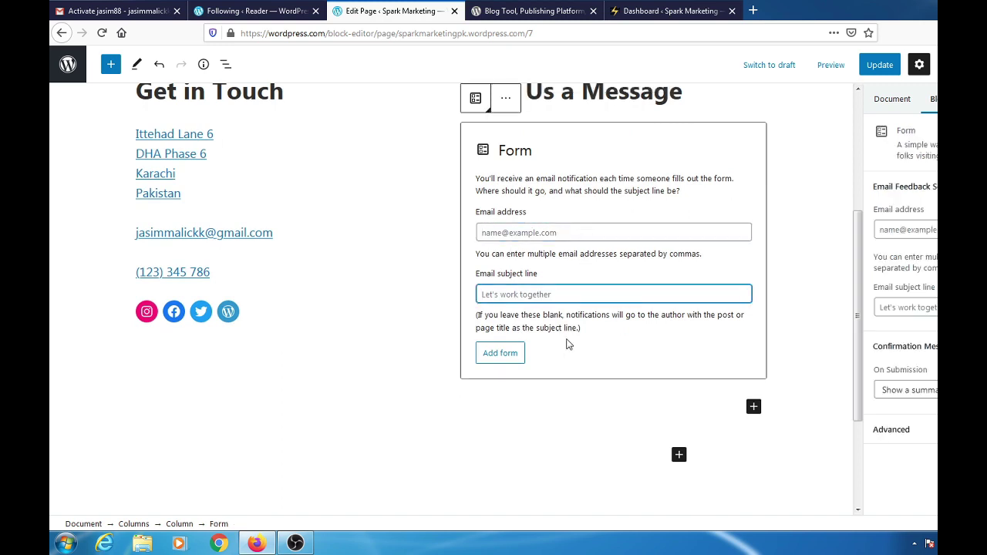
{"action": "left_click", "coordinate": [501, 353]}
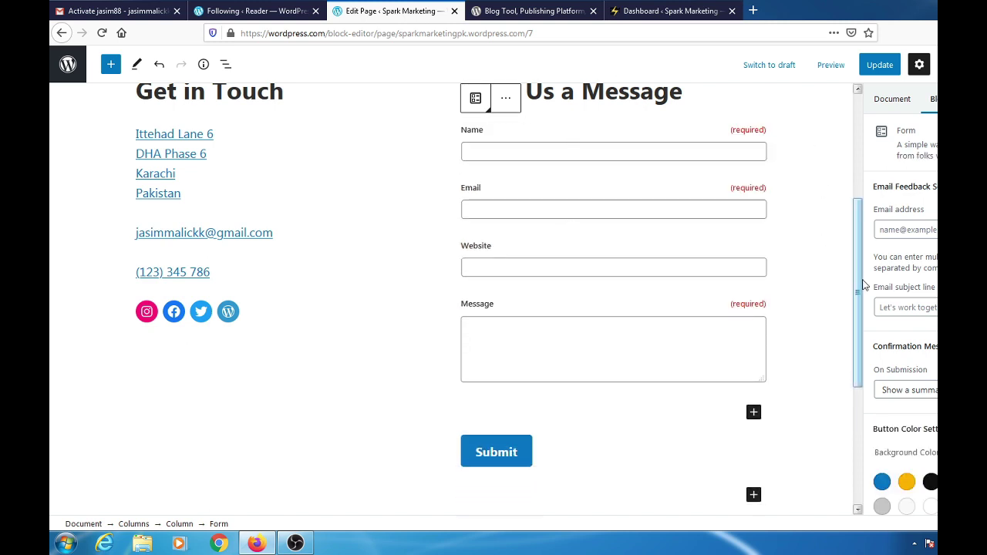
{"action": "scroll", "coordinate": [861, 278], "scroll_direction": "up", "scroll_amount": 2}
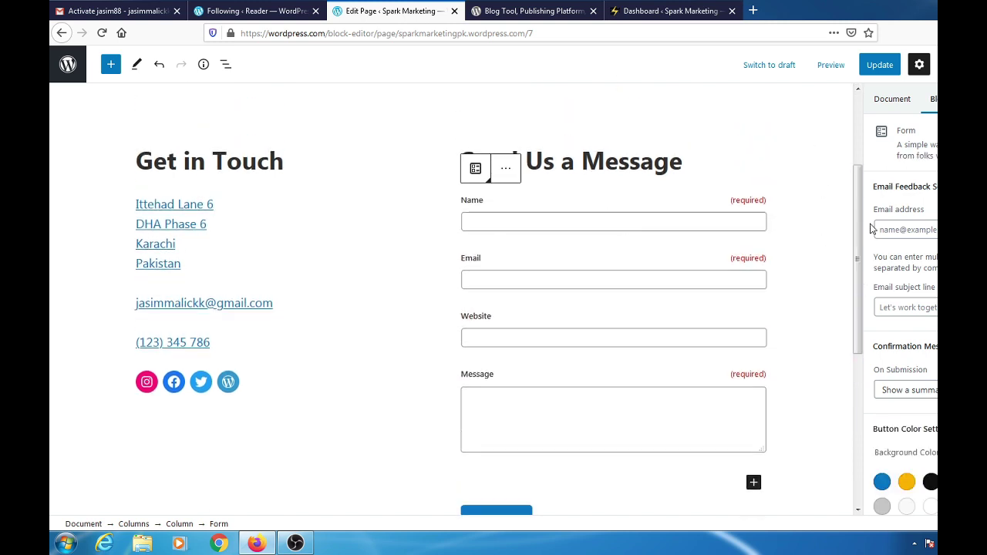
{"action": "scroll", "coordinate": [583, 165], "scroll_direction": "down", "scroll_amount": 1}
{"action": "left_click", "coordinate": [503, 188]}
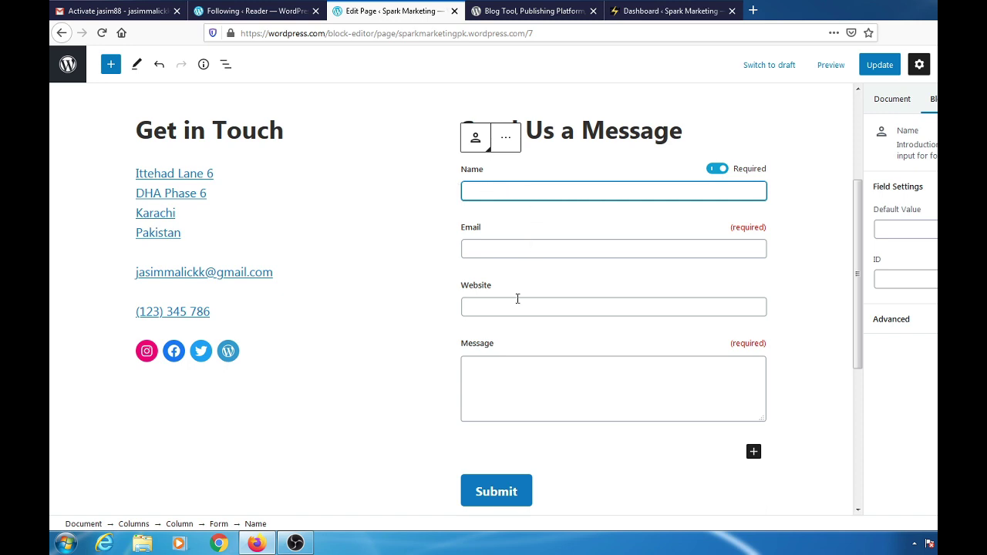
{"action": "key", "text": "Tab"}
{"action": "key", "text": "Tab"}
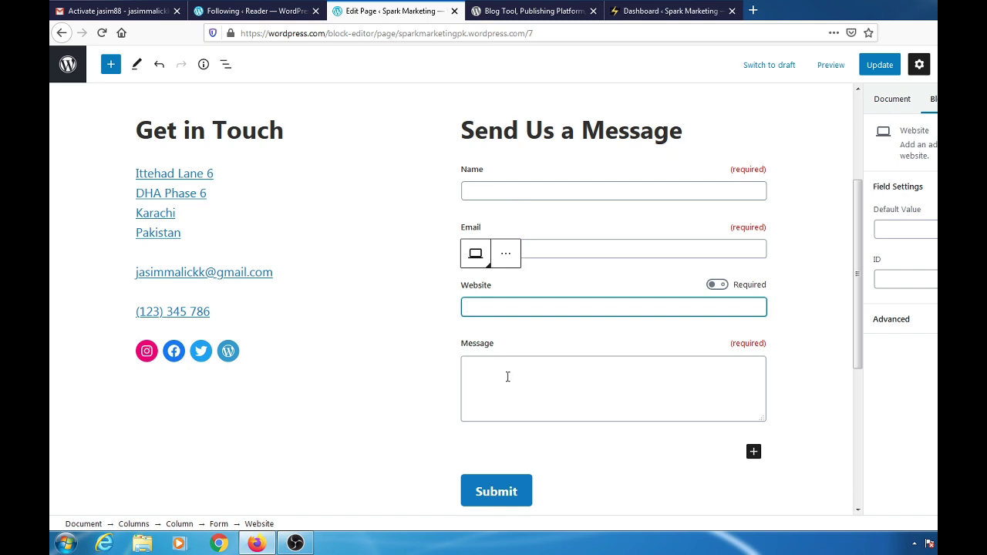
{"action": "key", "text": "Tab"}
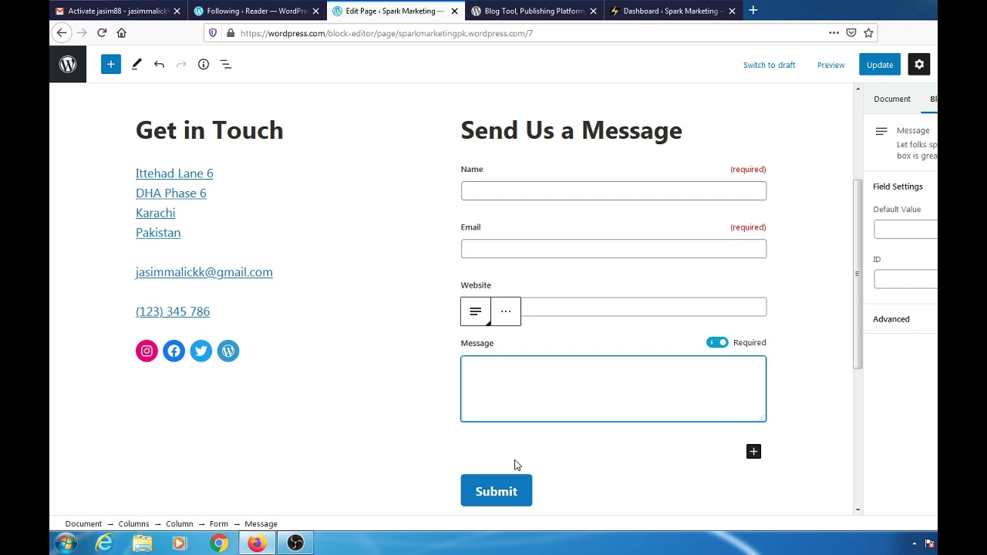
{"action": "left_click_drag", "start_coordinate": [857, 345], "coordinate": [858, 378]}
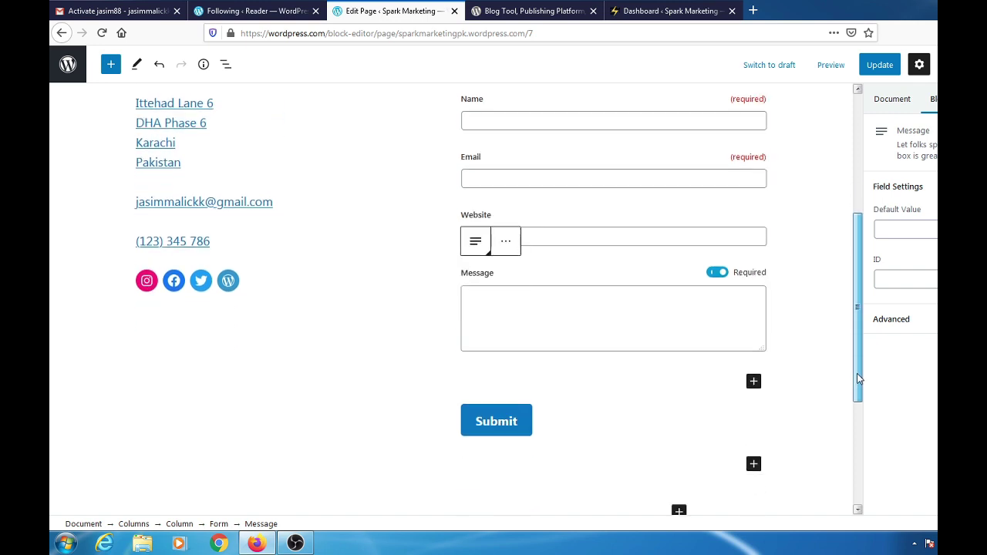
{"action": "left_click", "coordinate": [511, 412]}
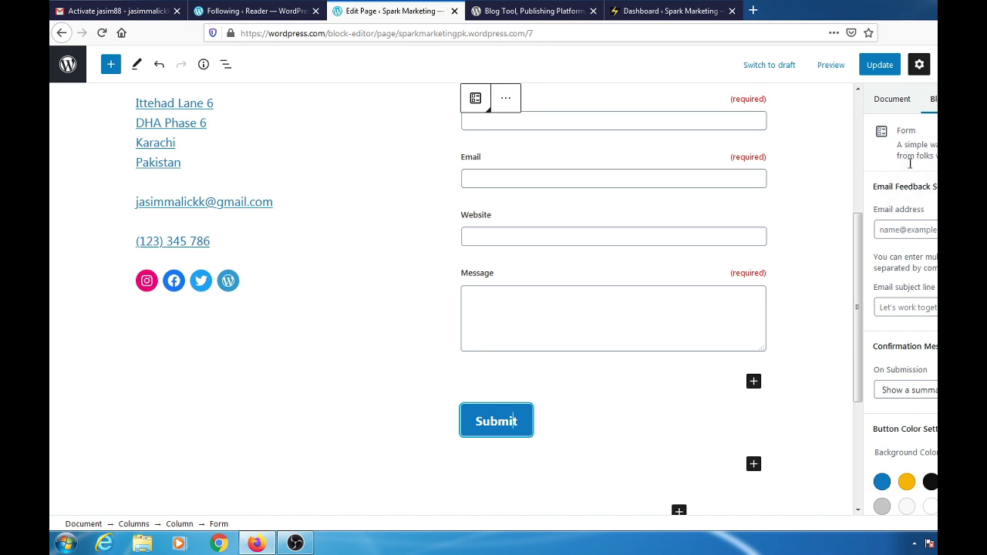
Step: Try yellow and black for the Submit button background, then settle on blue
{"action": "scroll", "coordinate": [919, 276], "scroll_direction": "down", "scroll_amount": 5}
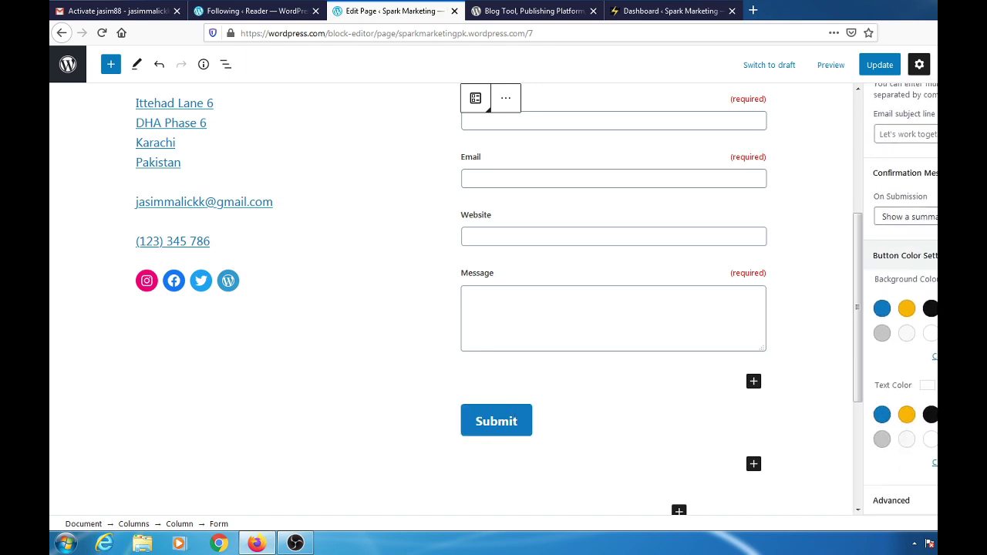
{"action": "left_click", "coordinate": [910, 312]}
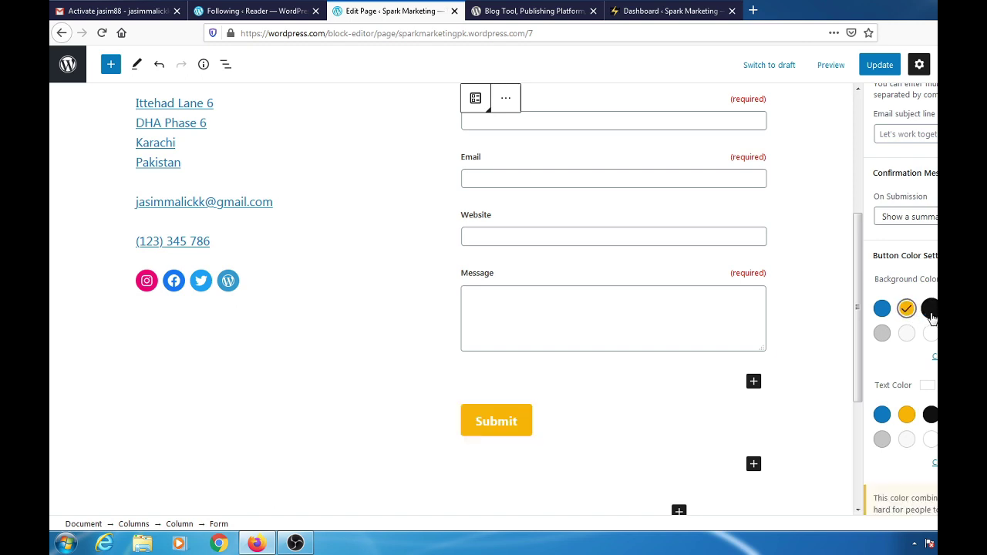
{"action": "left_click", "coordinate": [929, 310]}
{"action": "left_click", "coordinate": [907, 313]}
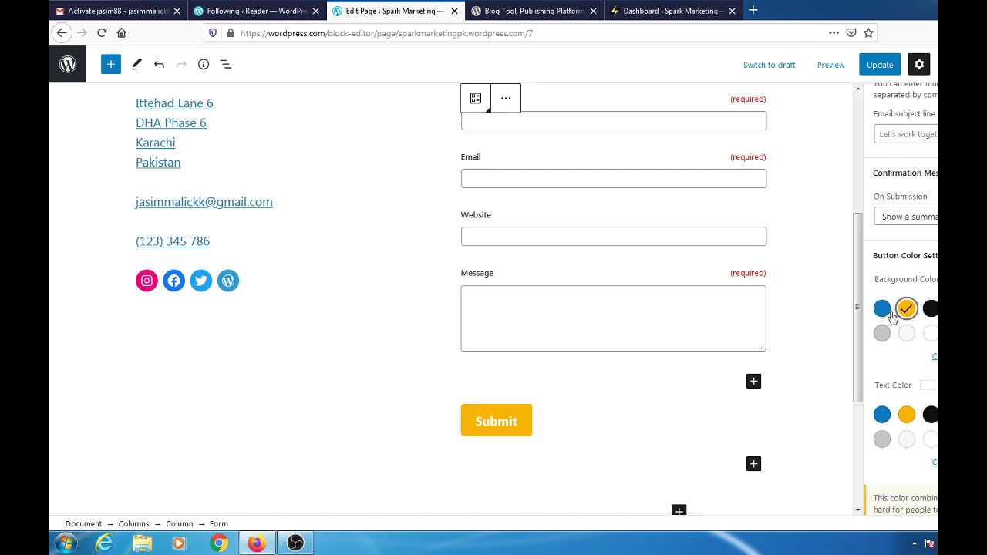
{"action": "left_click", "coordinate": [882, 309]}
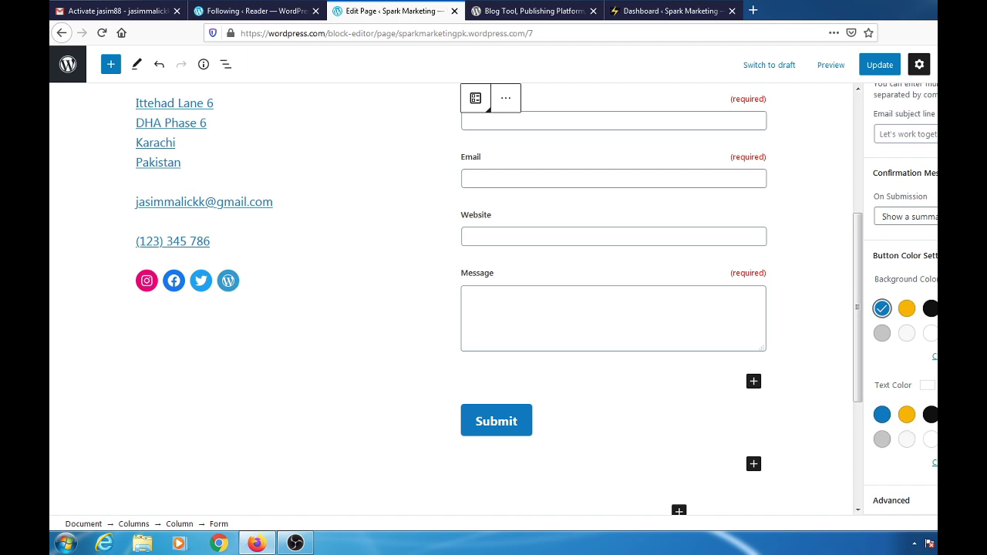
Step: Inspect the Submit button's options, then select the whole contact form and view its more actions
{"action": "scroll", "coordinate": [898, 308], "scroll_direction": "up", "scroll_amount": 1}
{"action": "scroll", "coordinate": [898, 309], "scroll_direction": "up", "scroll_amount": 1}
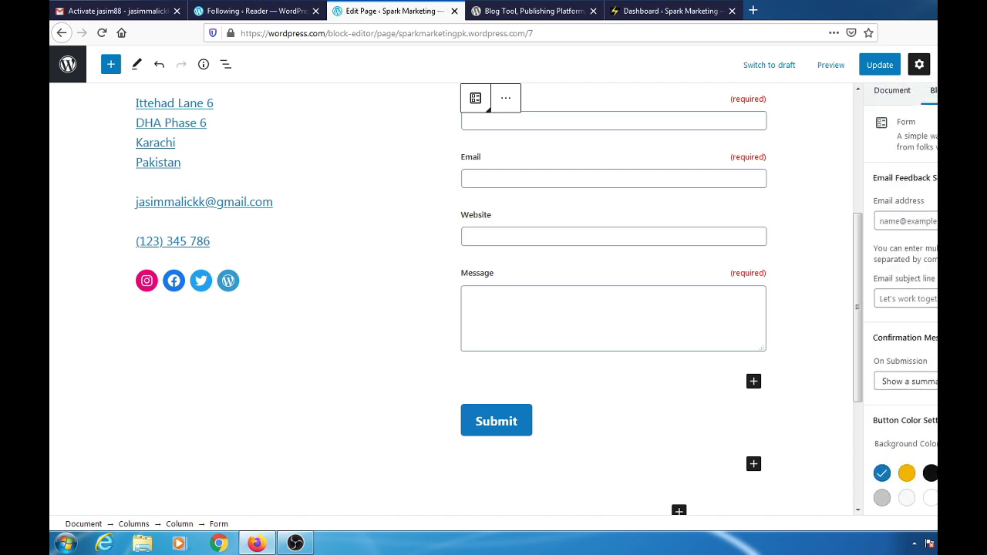
{"action": "scroll", "coordinate": [898, 308], "scroll_direction": "down", "scroll_amount": 1}
{"action": "left_click", "coordinate": [514, 421]}
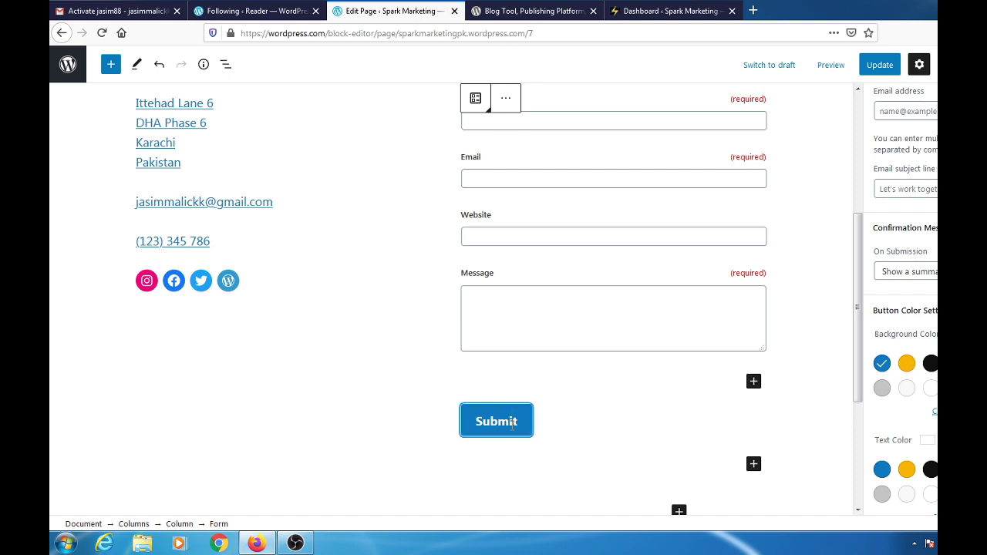
{"action": "right_click", "coordinate": [513, 424]}
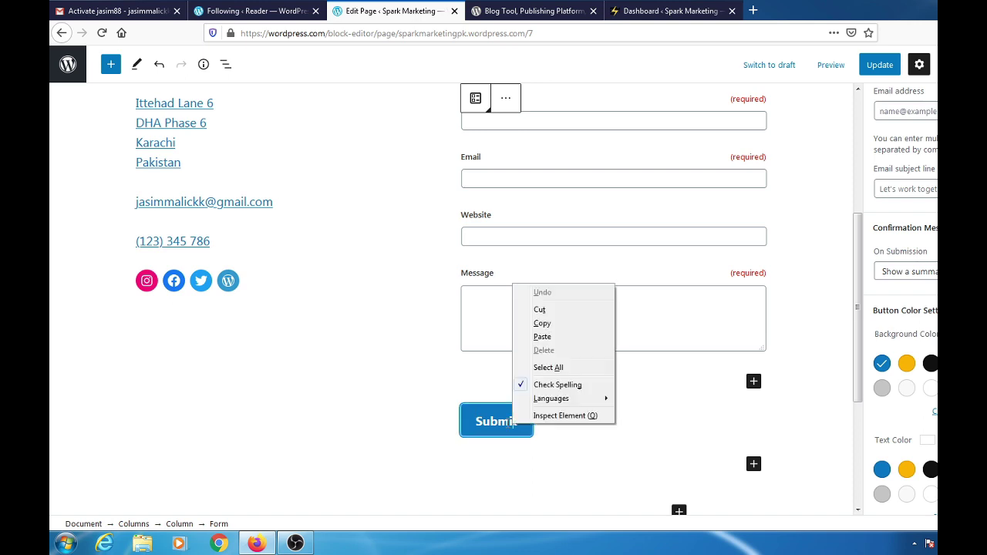
{"action": "left_click", "coordinate": [498, 420]}
{"action": "left_click_drag", "start_coordinate": [521, 421], "coordinate": [473, 421]}
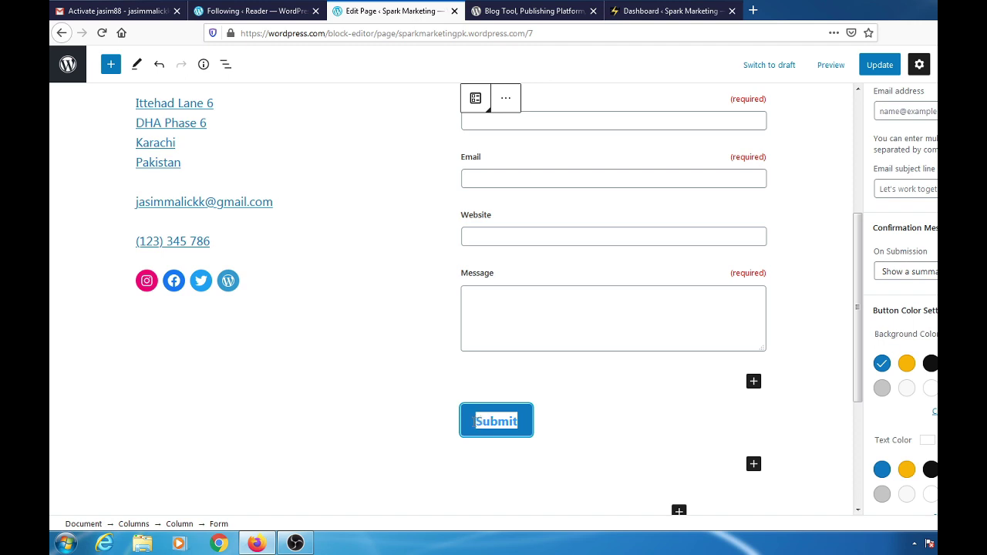
{"action": "left_click", "coordinate": [599, 424]}
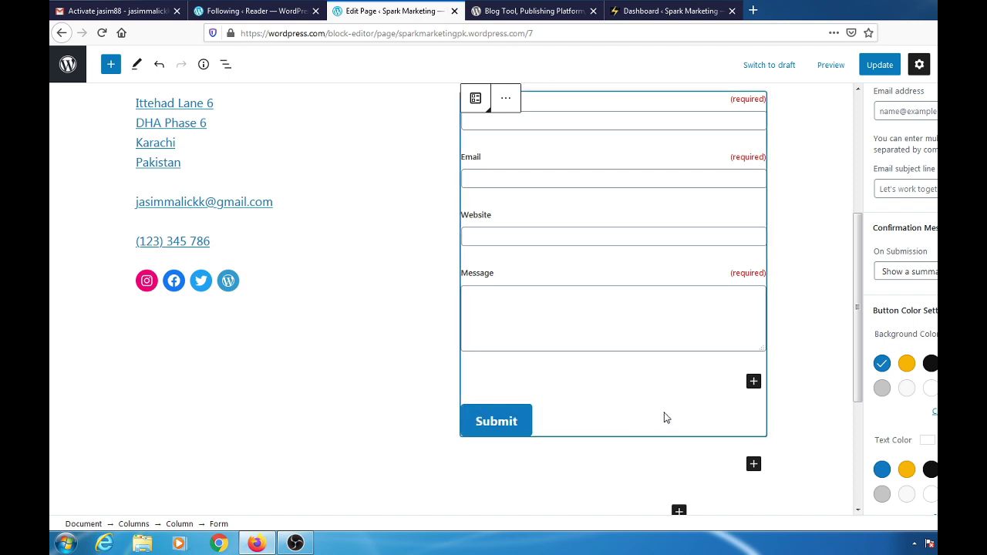
{"action": "left_click", "coordinate": [508, 100]}
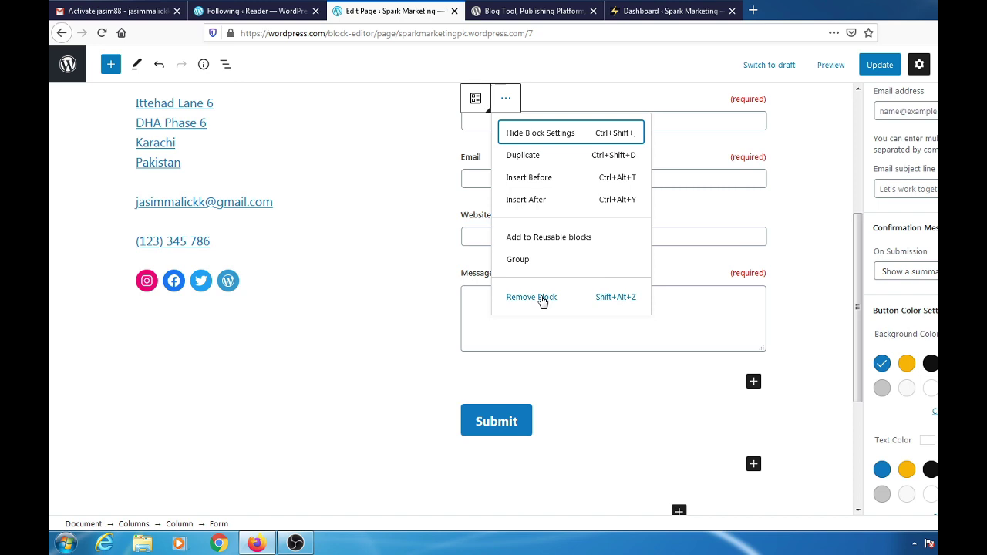
{"action": "left_click_drag", "start_coordinate": [857, 346], "coordinate": [861, 229]}
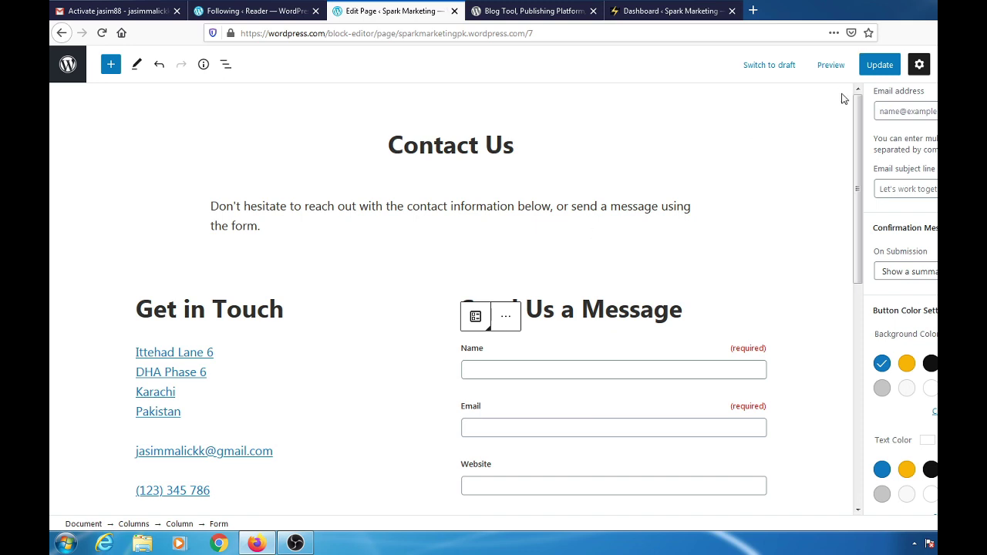
Step: Save the Contact Us page, then open the About page from the Pages list for editing
{"action": "left_click", "coordinate": [879, 65]}
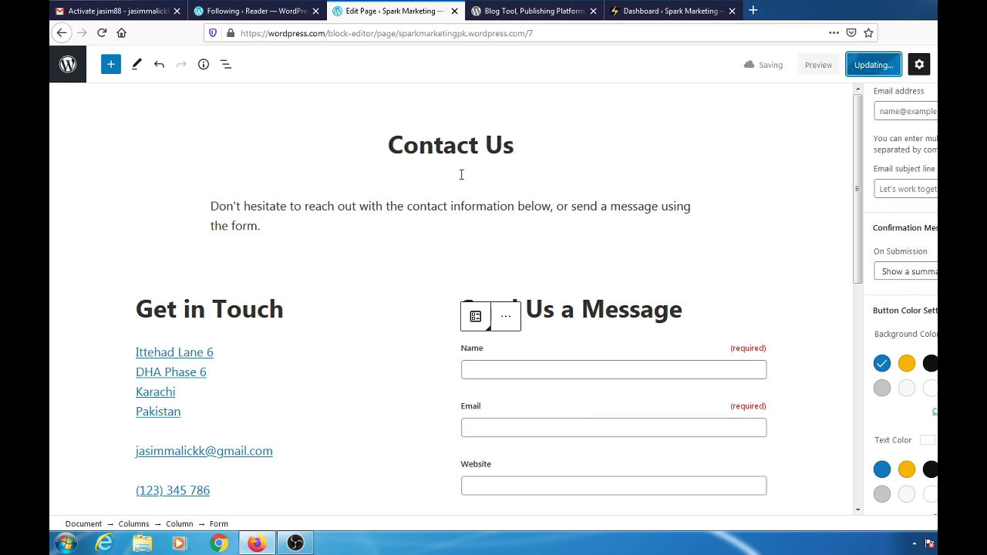
{"action": "left_click", "coordinate": [61, 35]}
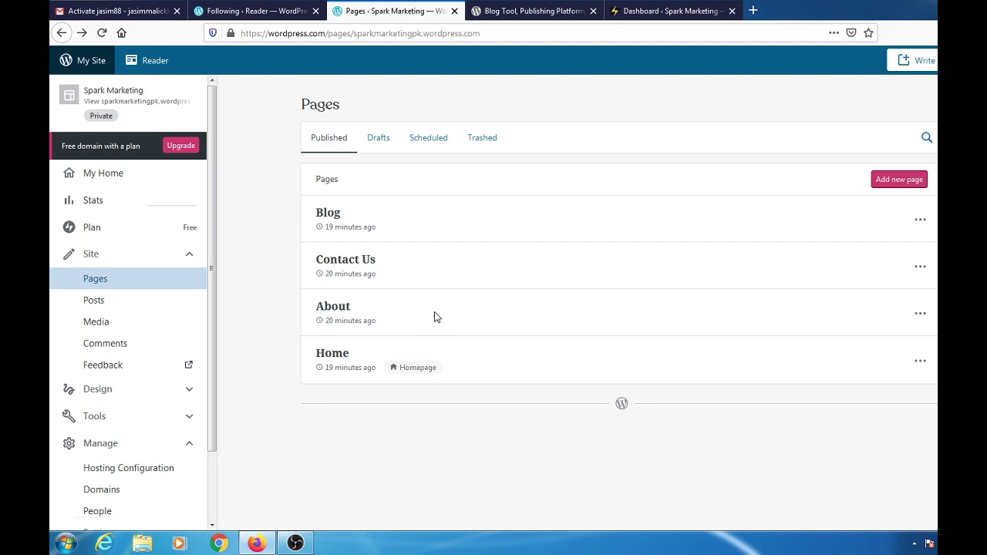
{"action": "left_click", "coordinate": [920, 317]}
{"action": "left_click", "coordinate": [863, 347]}
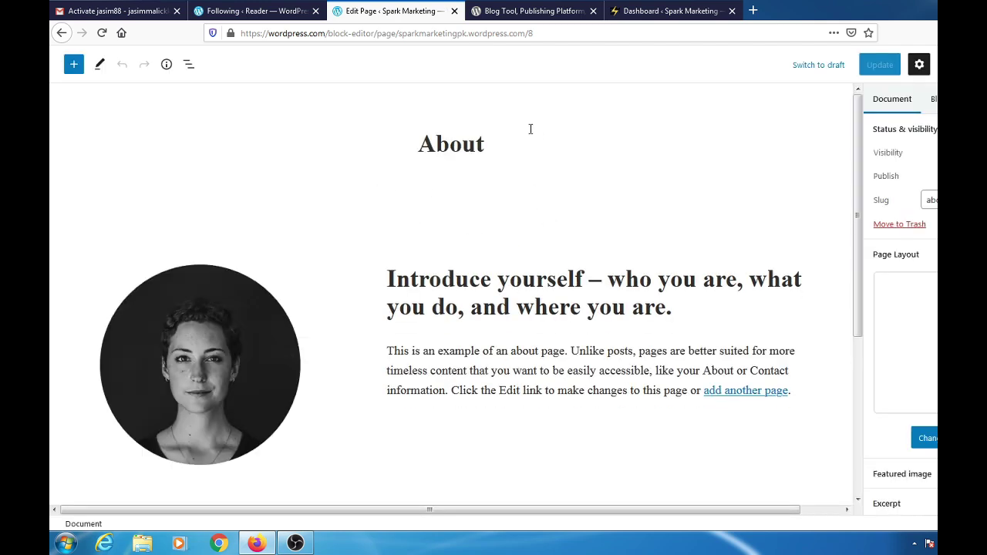
Step: Retitle the About page to 'About Us' and save the update
{"action": "left_click", "coordinate": [509, 144]}
{"action": "type", "text": "Us"}
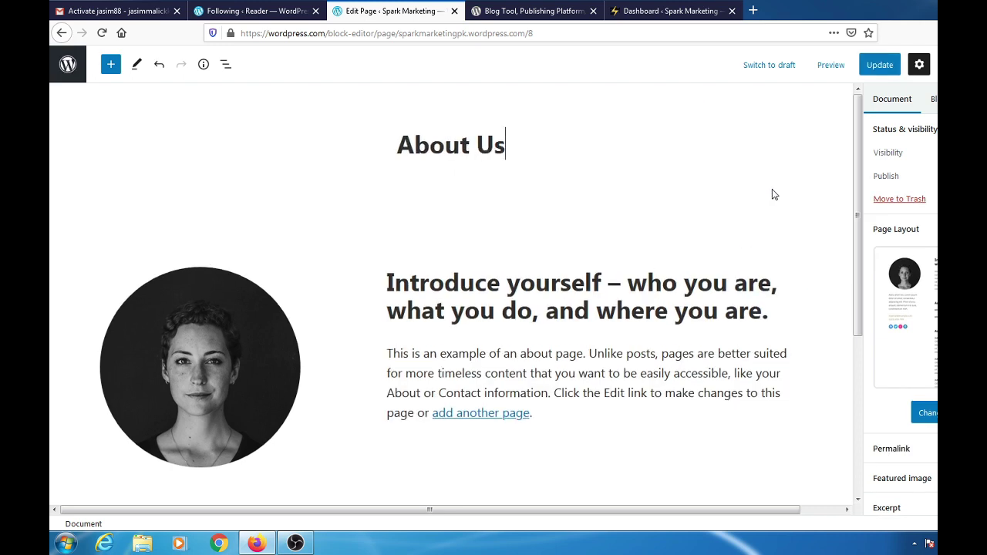
{"action": "left_click_drag", "start_coordinate": [858, 136], "coordinate": [860, 176]}
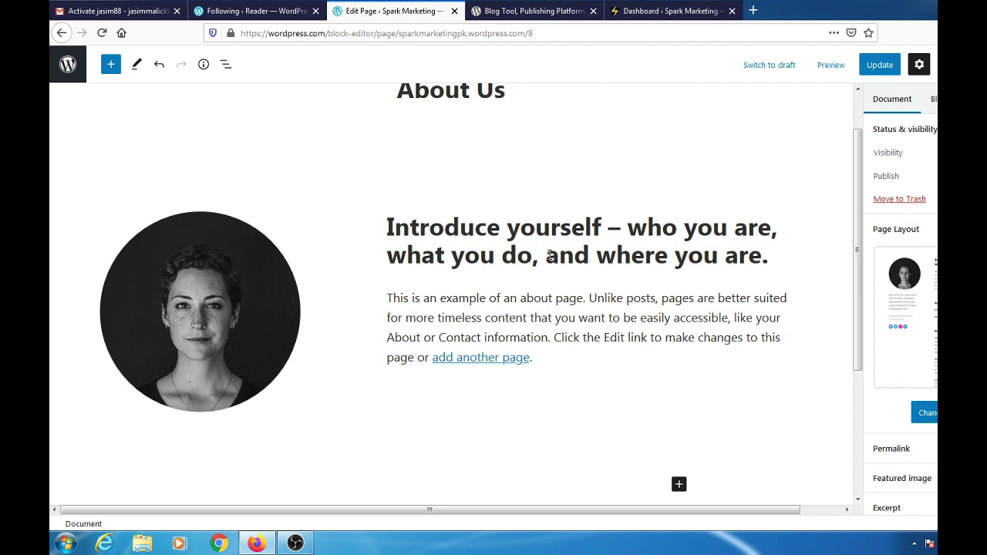
{"action": "left_click", "coordinate": [514, 246]}
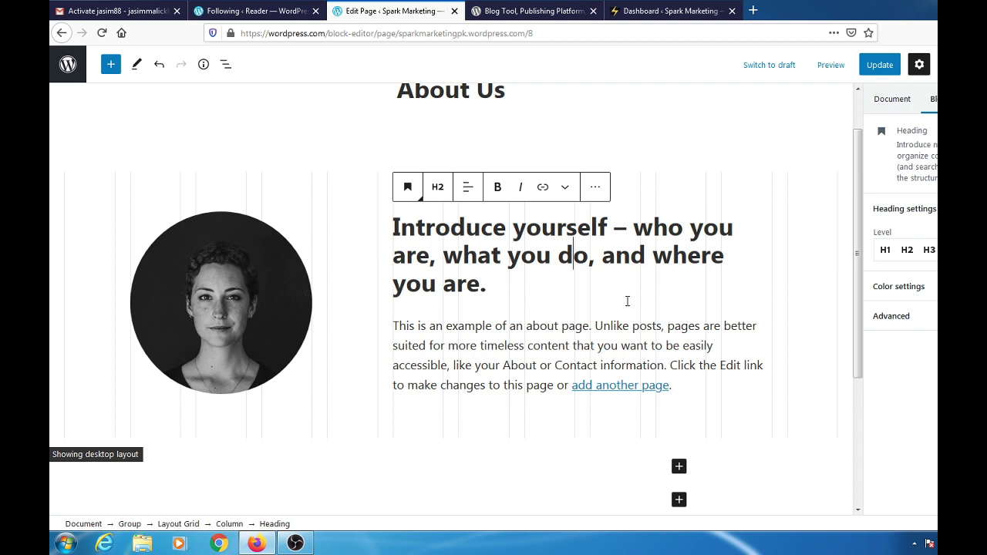
{"action": "scroll", "coordinate": [853, 222], "scroll_direction": "up", "scroll_amount": 1}
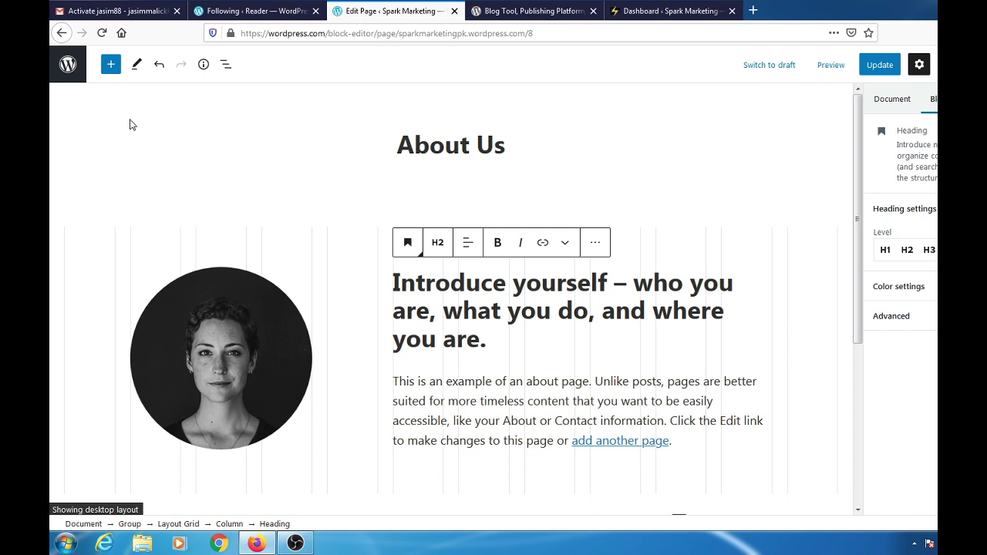
{"action": "left_click", "coordinate": [868, 66]}
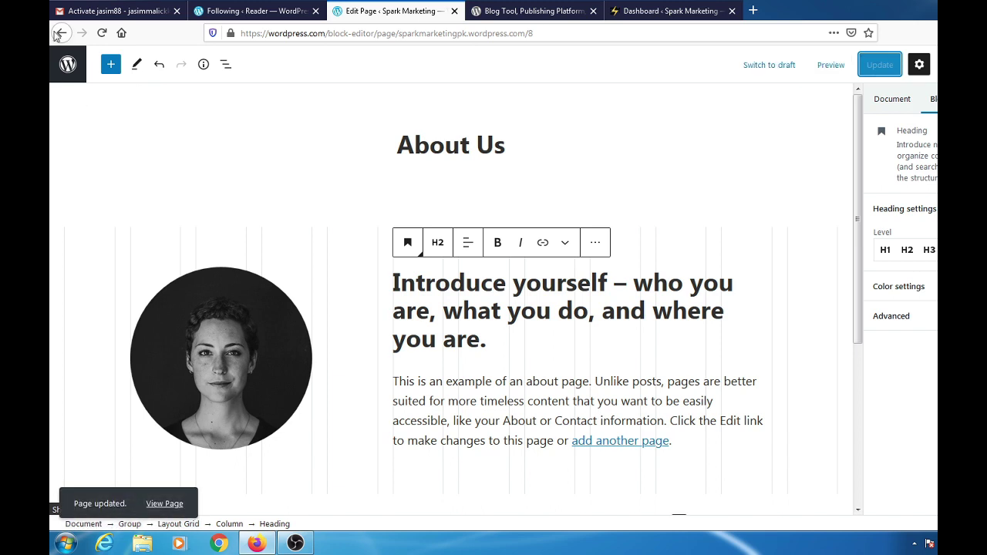
{"action": "left_click", "coordinate": [59, 33]}
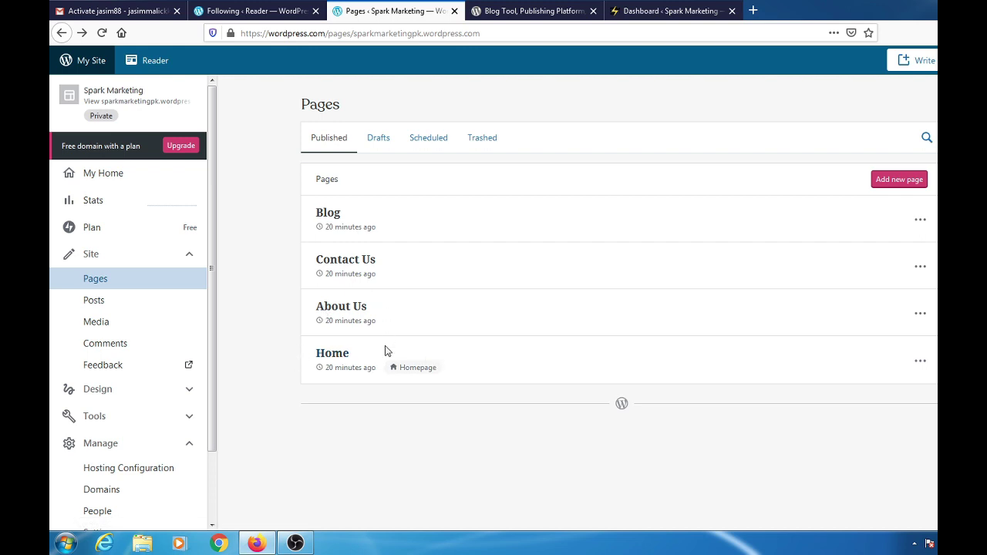
Step: Go through Posts to the Media library showing the portrait and mountain landscape
{"action": "left_click", "coordinate": [122, 308]}
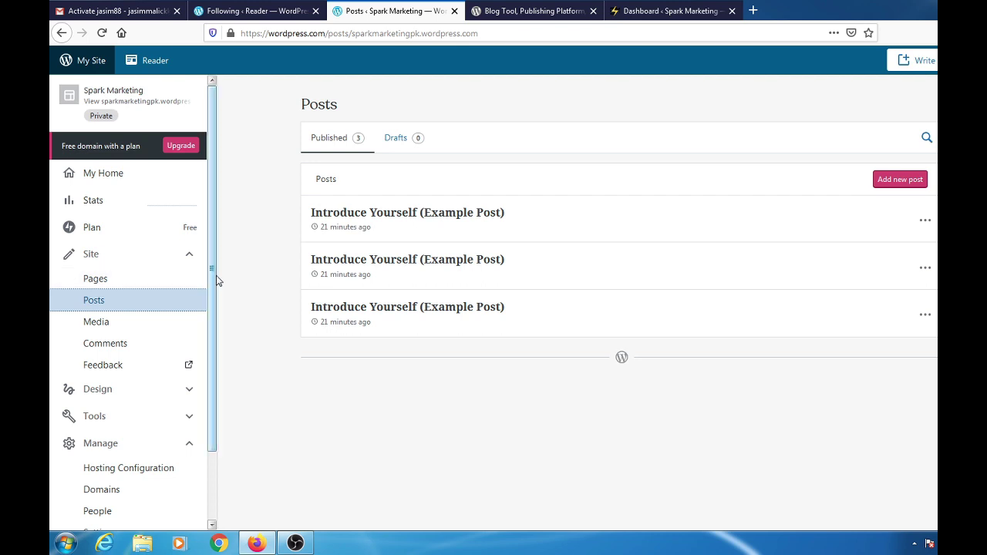
{"action": "left_click", "coordinate": [97, 330]}
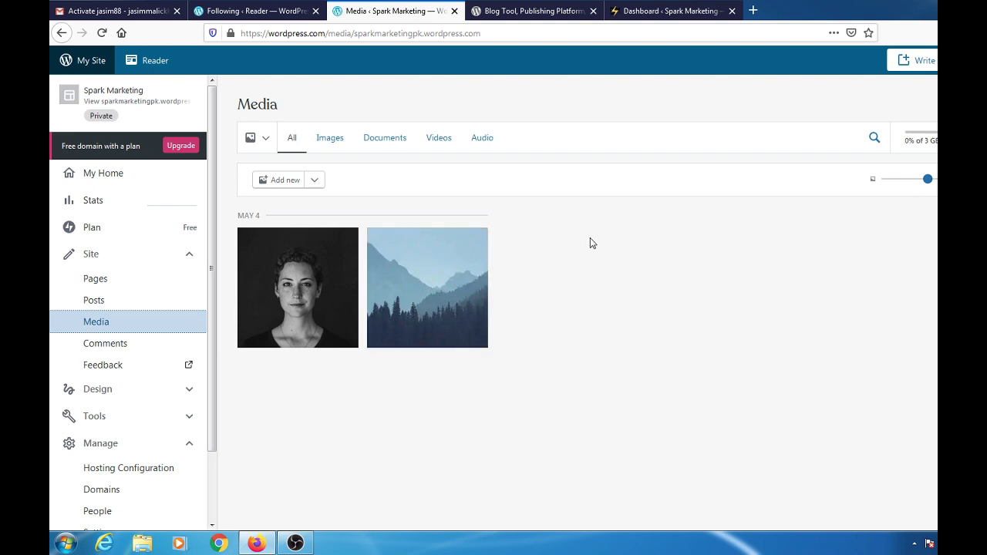
Step: Upload all six photos from the images folder to the media library
{"action": "left_click", "coordinate": [280, 185]}
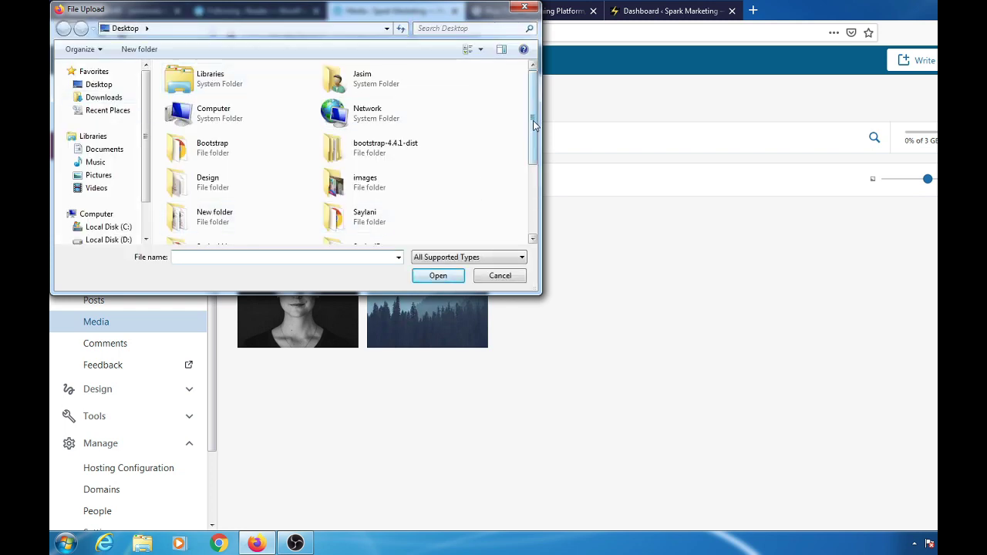
{"action": "mouse_move", "coordinate": [532, 127]}
{"action": "left_mouse_down"}
{"action": "mouse_move", "coordinate": [533, 185]}
{"action": "mouse_move", "coordinate": [532, 144]}
{"action": "left_mouse_up"}
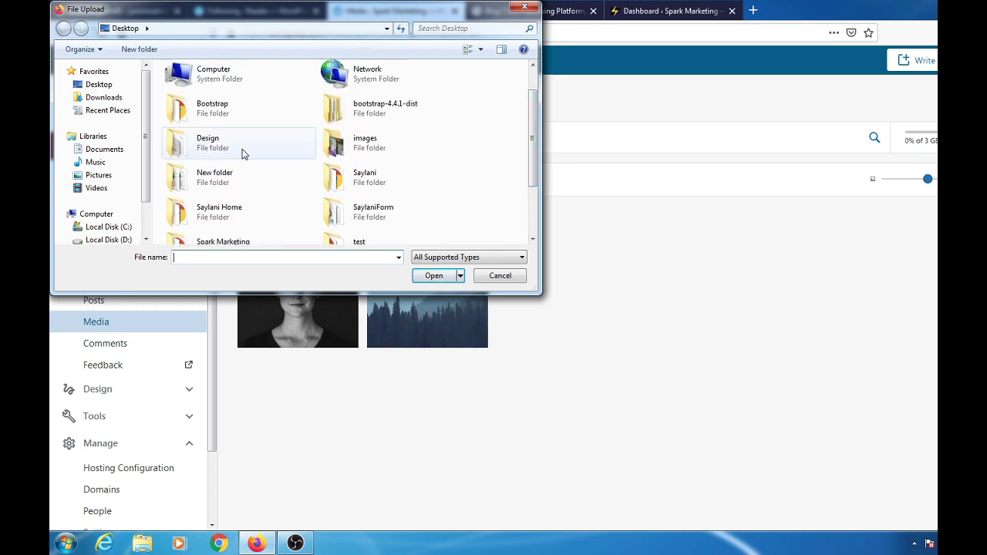
{"action": "double_click", "coordinate": [402, 156]}
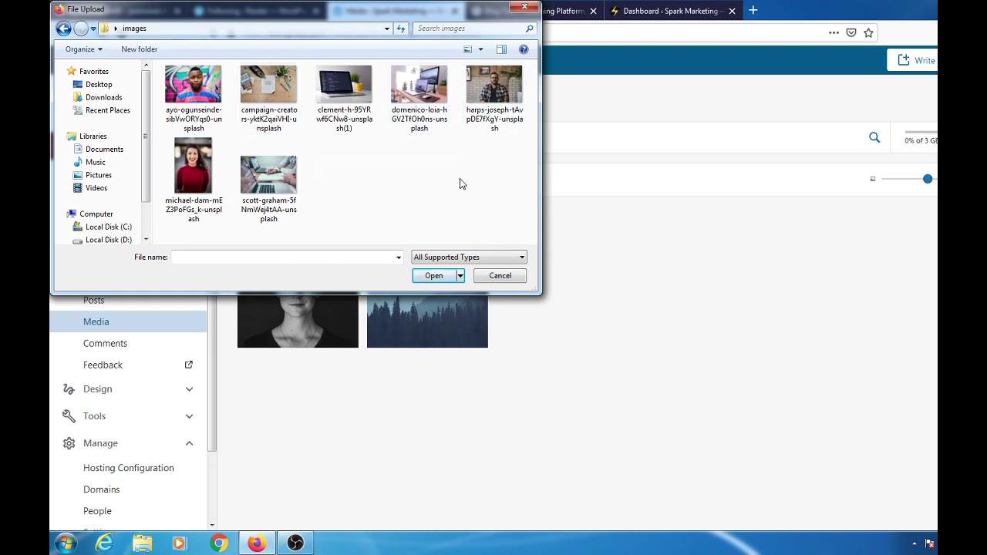
{"action": "left_click_drag", "start_coordinate": [458, 182], "coordinate": [226, 108]}
{"action": "left_click", "coordinate": [423, 276]}
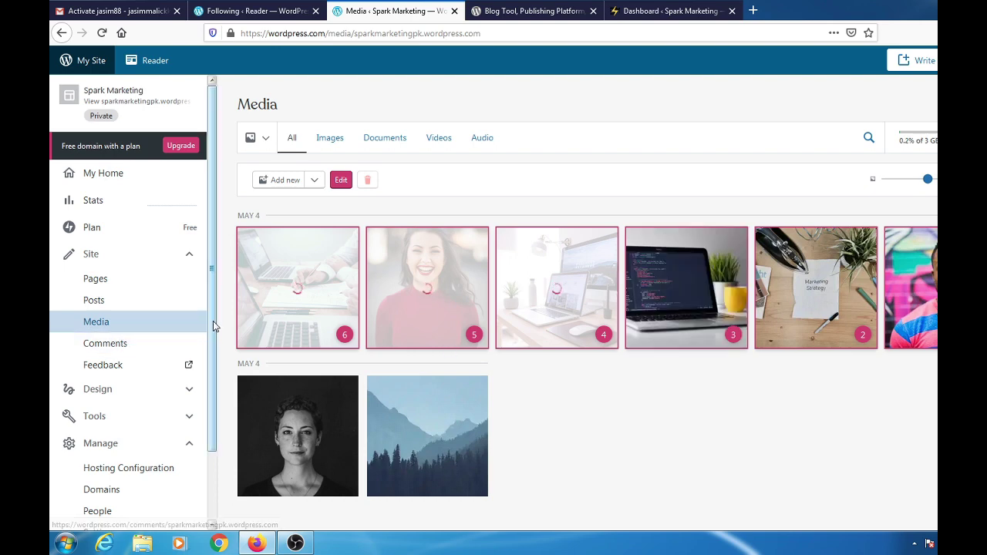
{"action": "left_click_drag", "start_coordinate": [213, 326], "coordinate": [212, 393]}
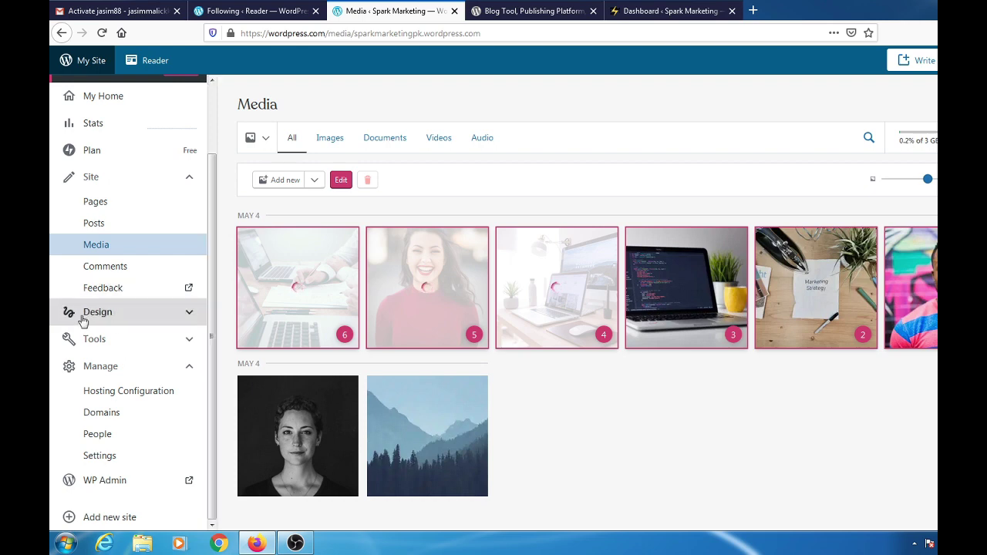
Step: Launch the Customizer from Design in a separate browser tab and scroll through the site preview
{"action": "left_click", "coordinate": [190, 316]}
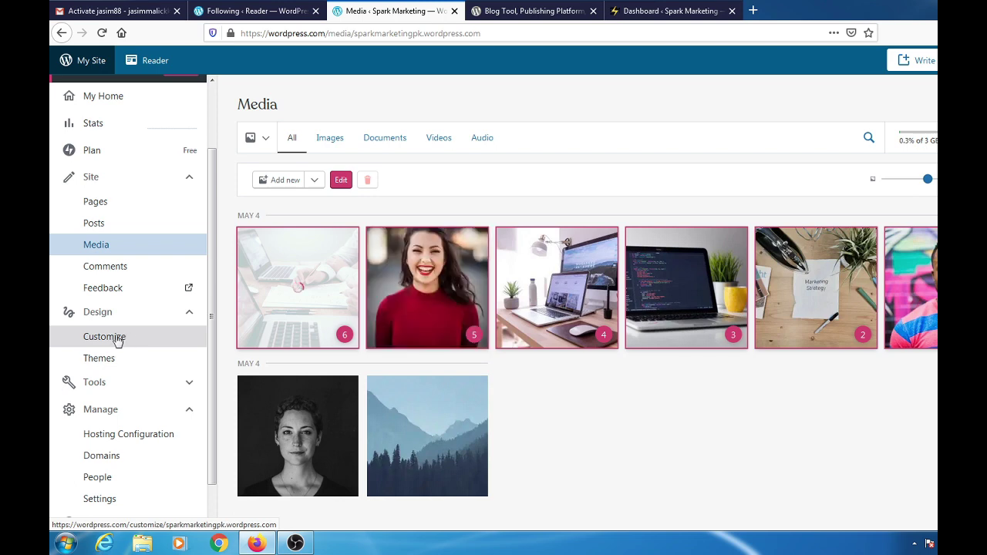
{"action": "right_click", "coordinate": [117, 342]}
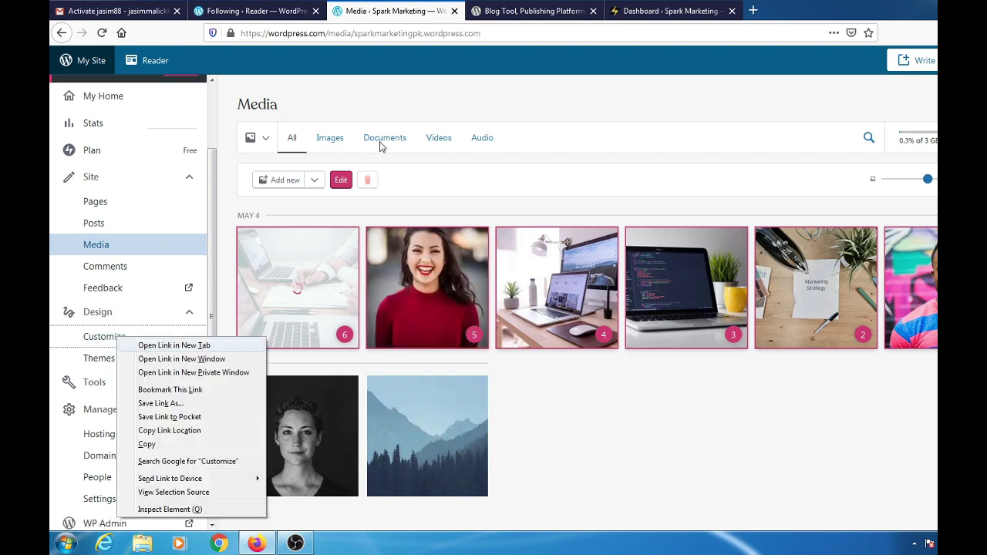
{"action": "left_click", "coordinate": [198, 345]}
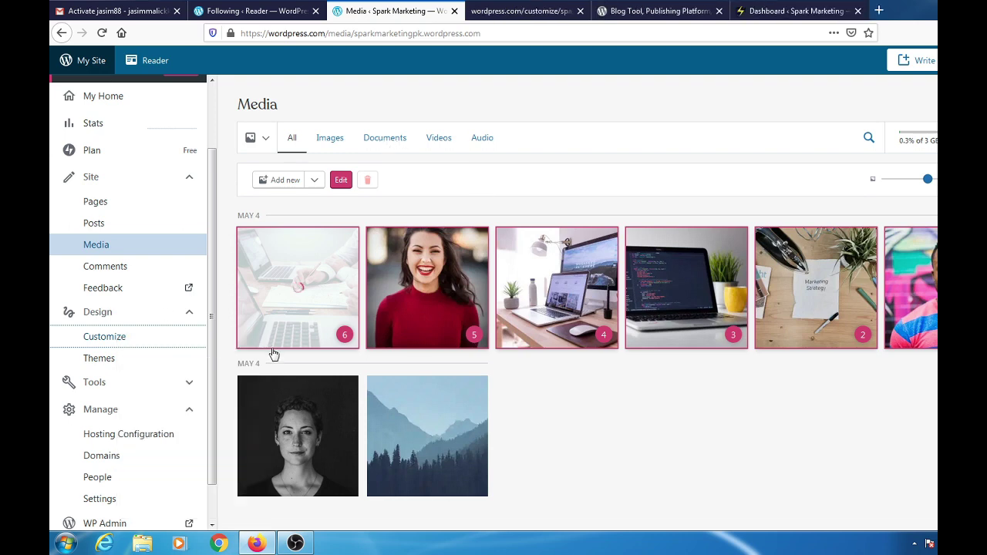
{"action": "left_click", "coordinate": [542, 15]}
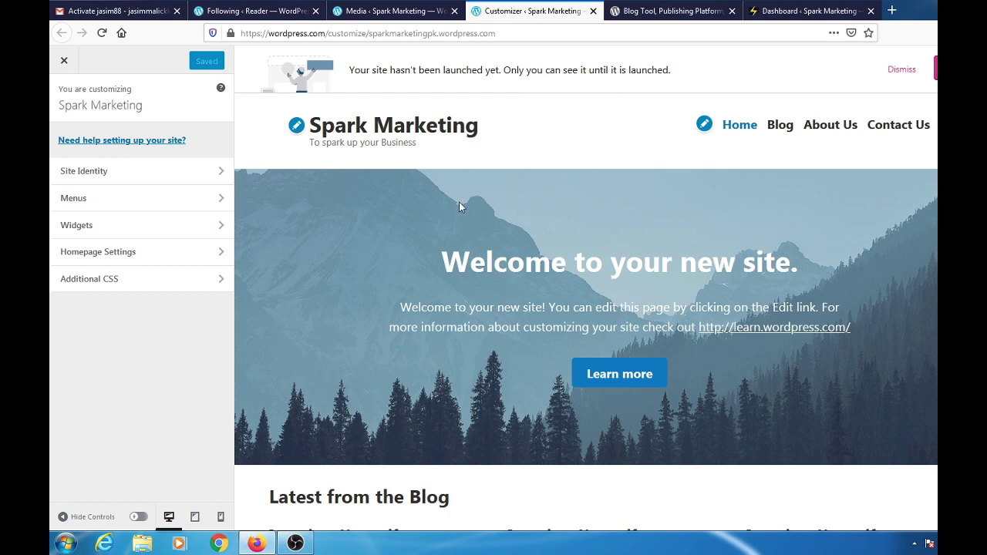
{"action": "scroll", "coordinate": [586, 309], "scroll_direction": "down", "scroll_amount": 5}
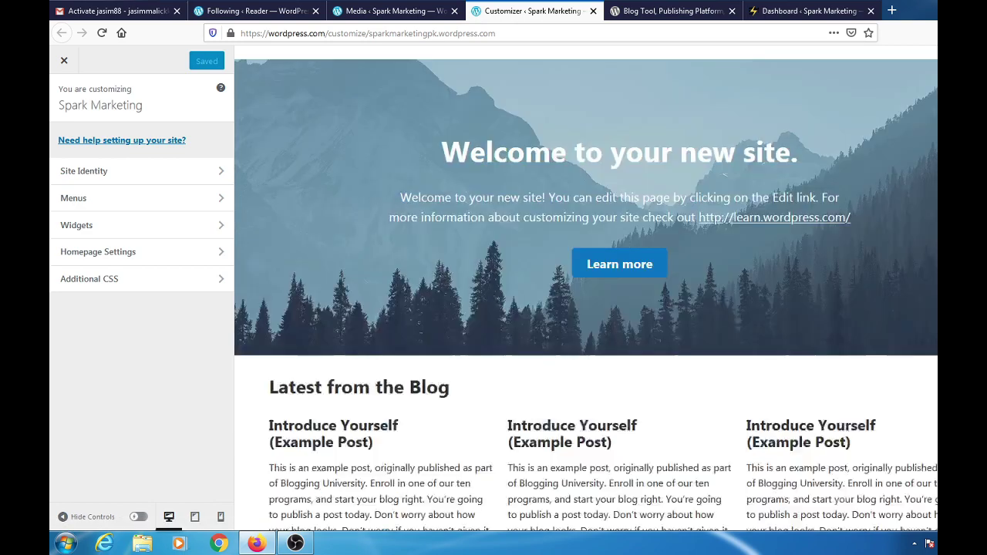
{"action": "scroll", "coordinate": [586, 308], "scroll_direction": "up", "scroll_amount": 4}
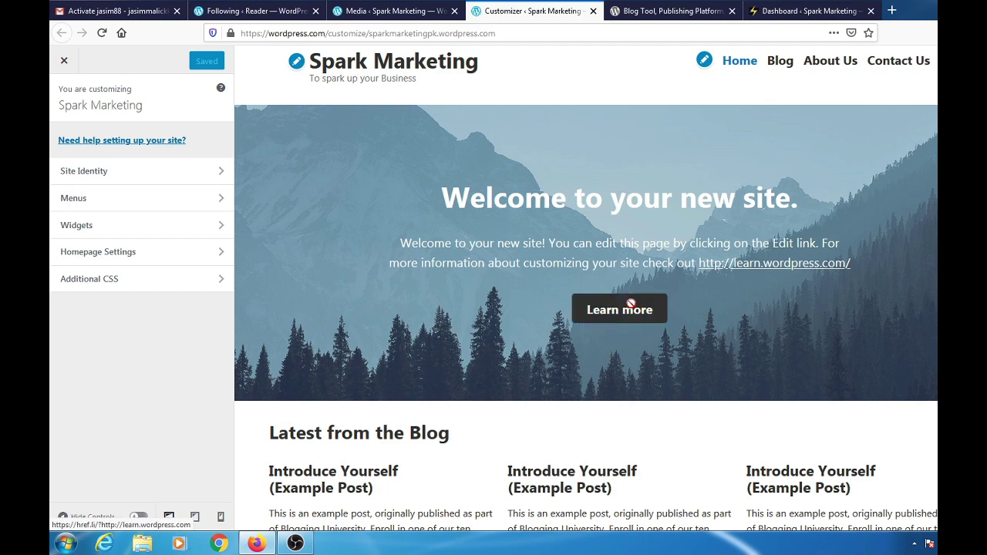
{"action": "scroll", "coordinate": [377, 318], "scroll_direction": "down", "scroll_amount": 3}
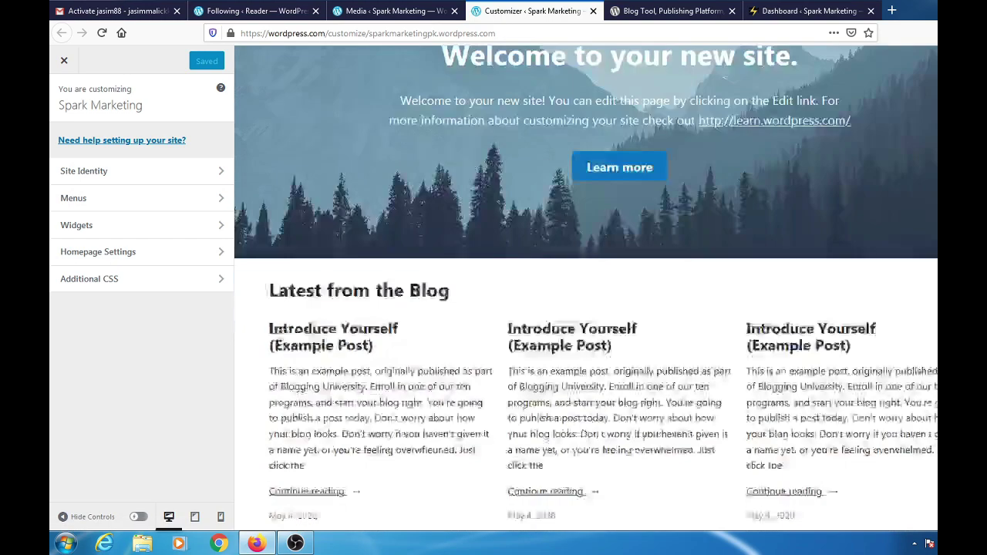
{"action": "scroll", "coordinate": [518, 412], "scroll_direction": "down", "scroll_amount": 2}
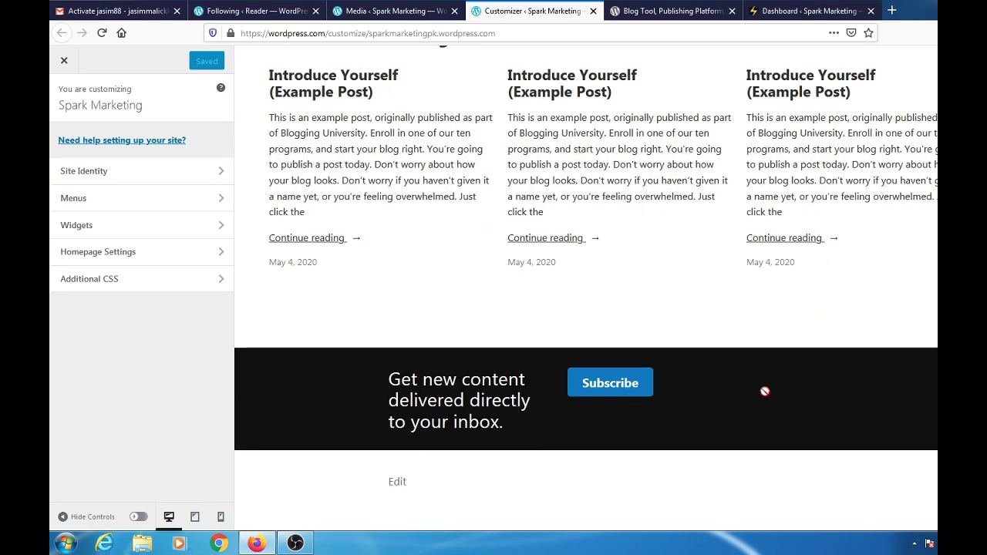
{"action": "scroll", "coordinate": [340, 198], "scroll_direction": "up", "scroll_amount": 6}
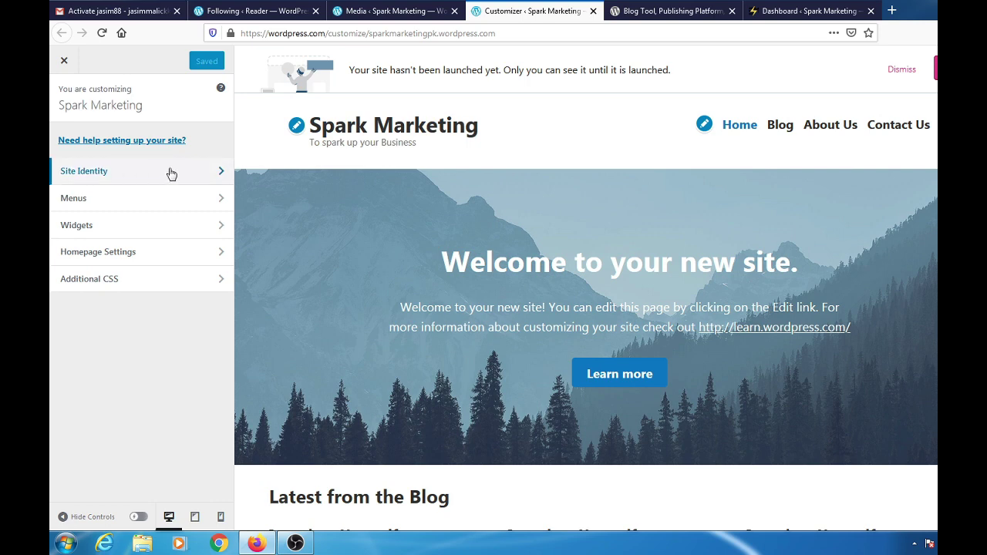
Step: Uncheck Display Site Title and Tagline in the Site Identity settings
{"action": "left_click", "coordinate": [121, 178]}
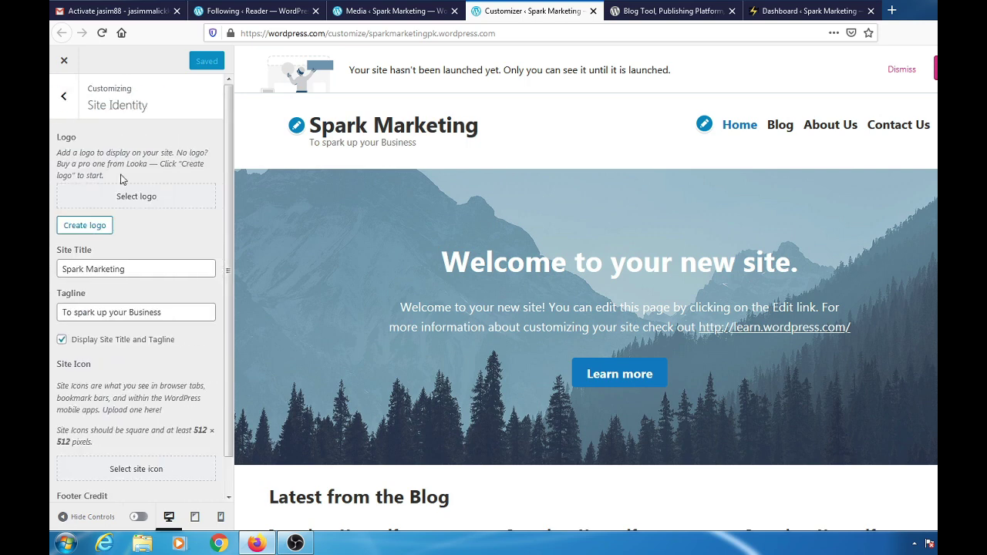
{"action": "left_click_drag", "start_coordinate": [231, 198], "coordinate": [236, 224]}
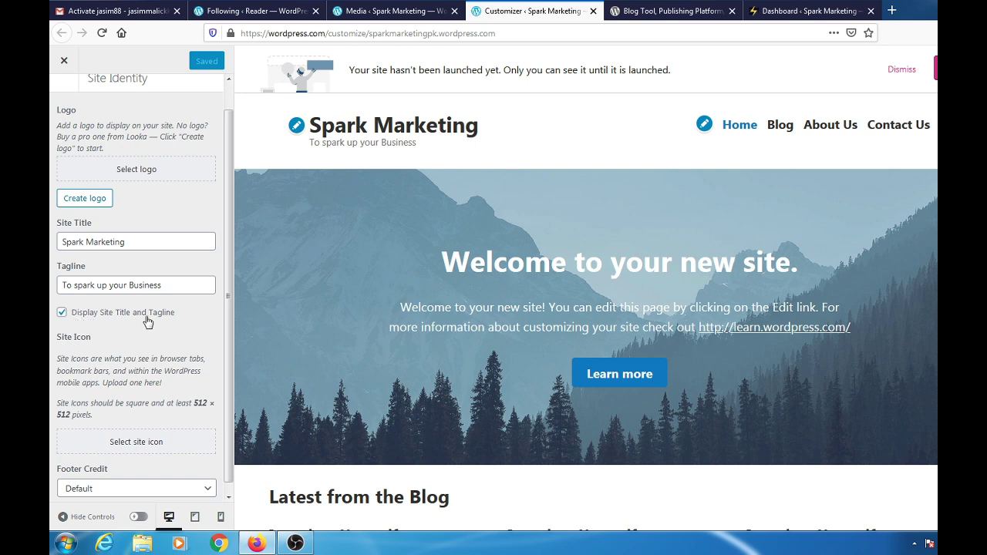
{"action": "left_click", "coordinate": [61, 312]}
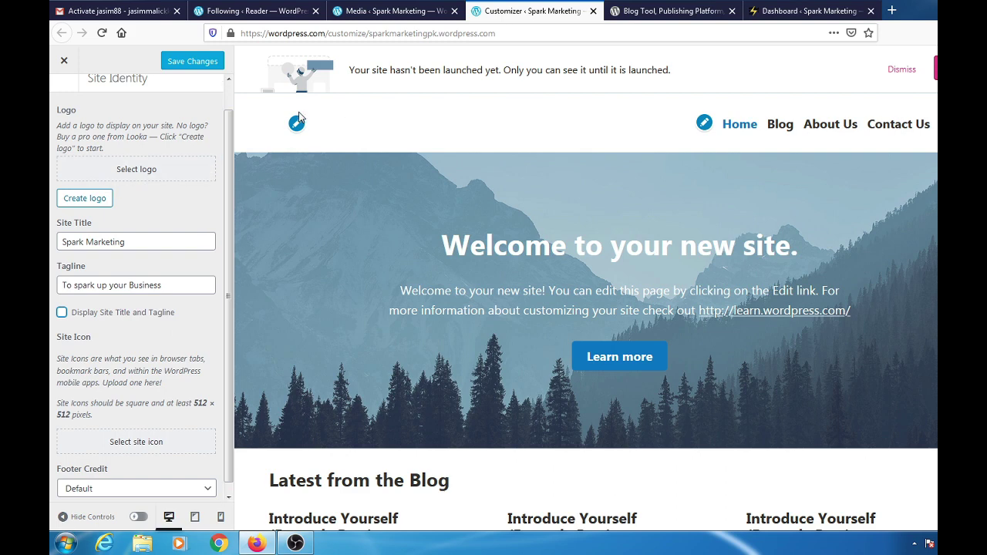
Step: Upload spark-marketing-new-logo.png from the Design folder as the site logo
{"action": "left_click", "coordinate": [131, 172]}
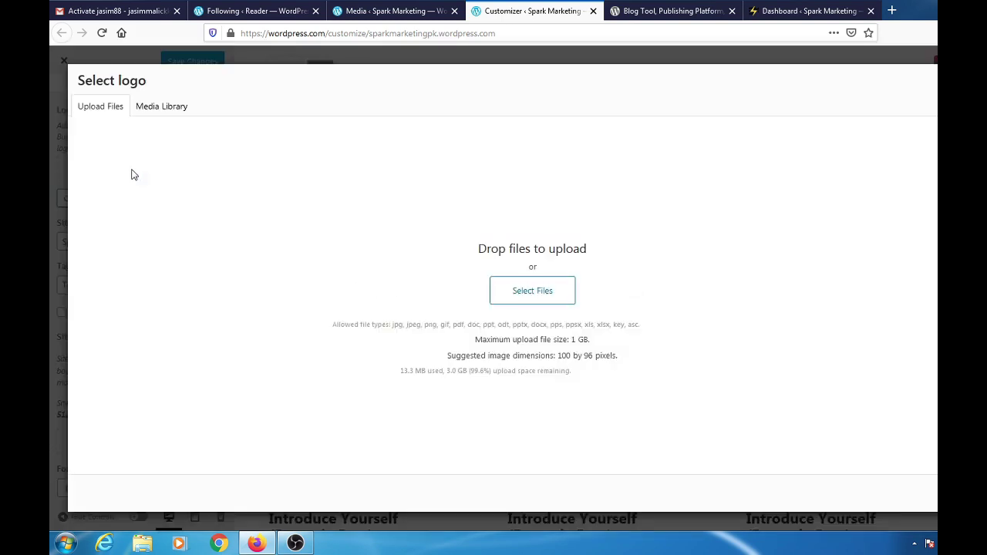
{"action": "left_click", "coordinate": [173, 113]}
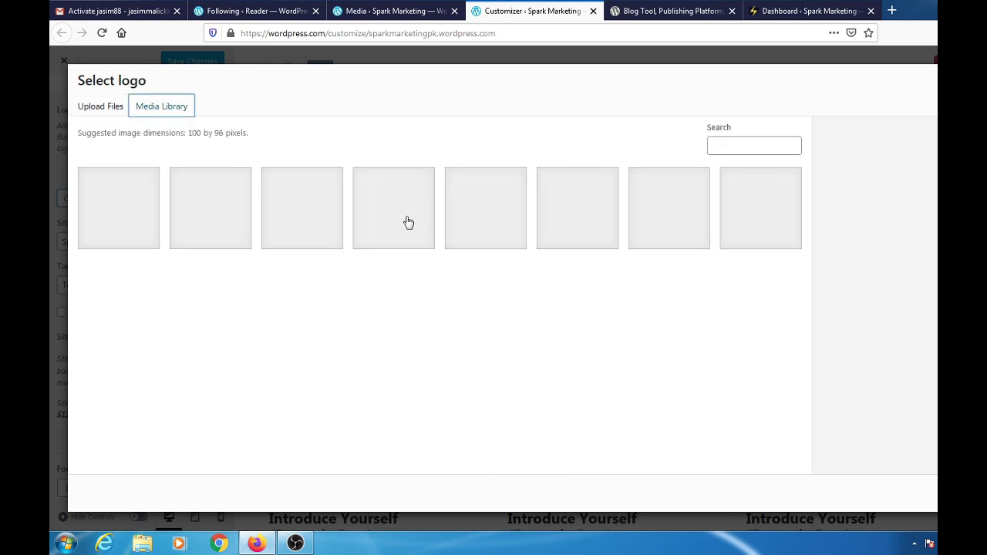
{"action": "left_click", "coordinate": [103, 107]}
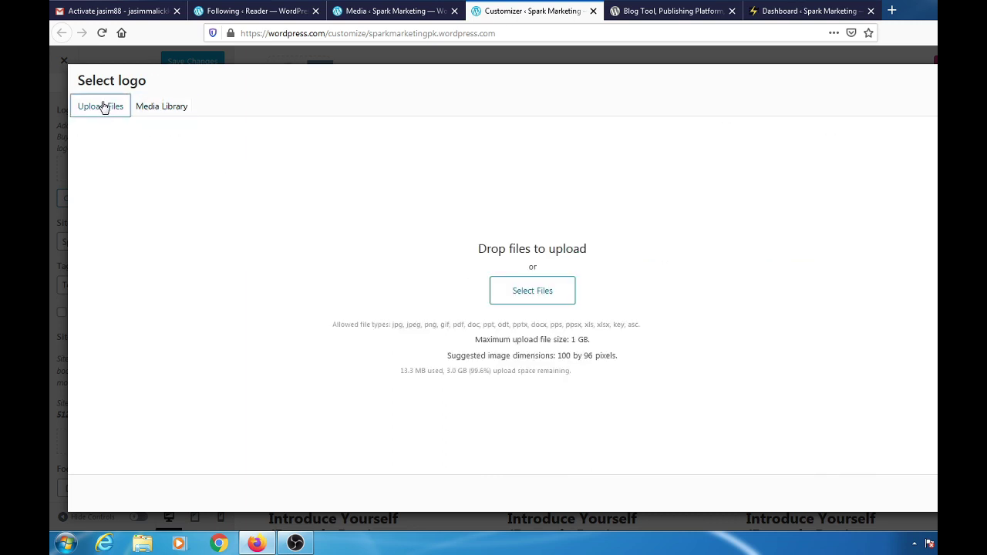
{"action": "left_click", "coordinate": [561, 296]}
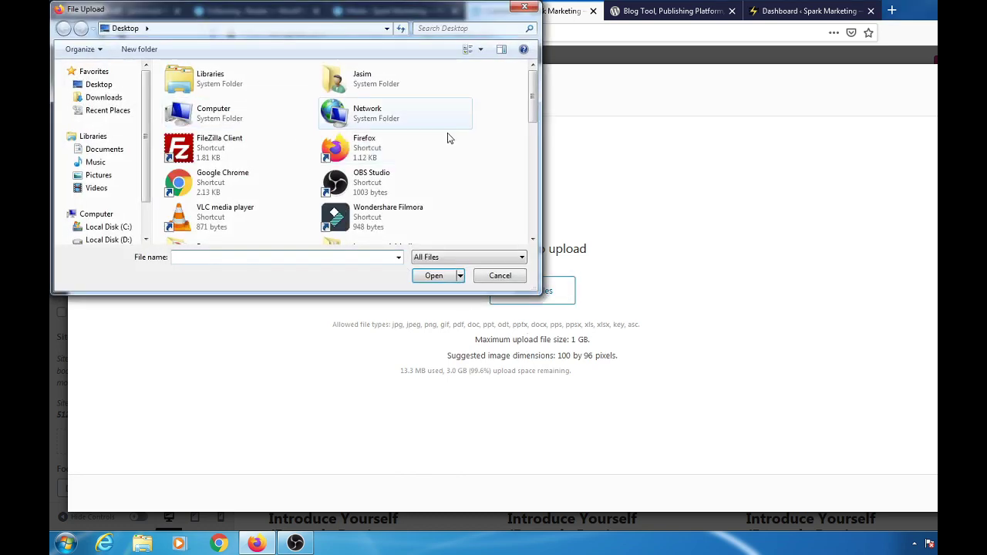
{"action": "left_click_drag", "start_coordinate": [534, 94], "coordinate": [537, 148]}
{"action": "double_click", "coordinate": [235, 110]}
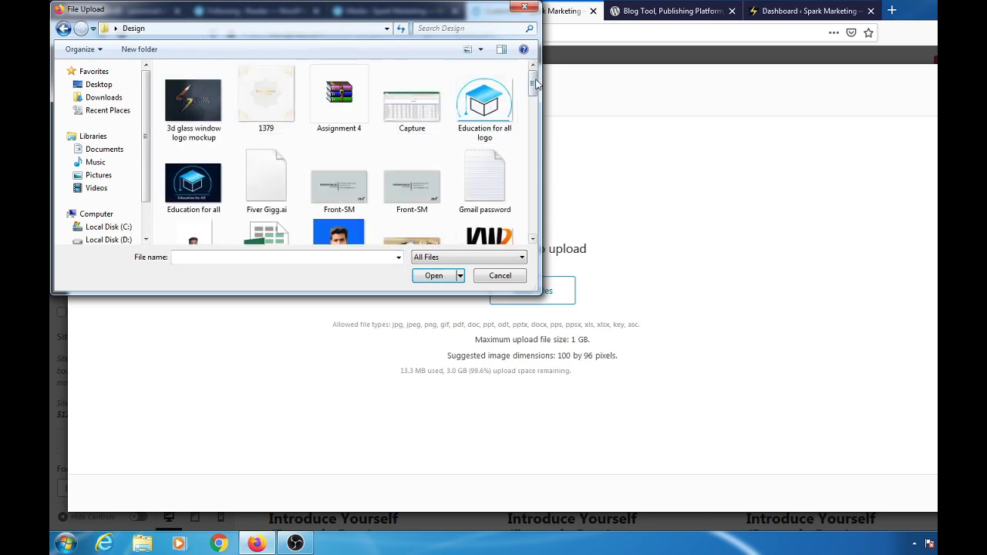
{"action": "left_click_drag", "start_coordinate": [534, 77], "coordinate": [532, 213]}
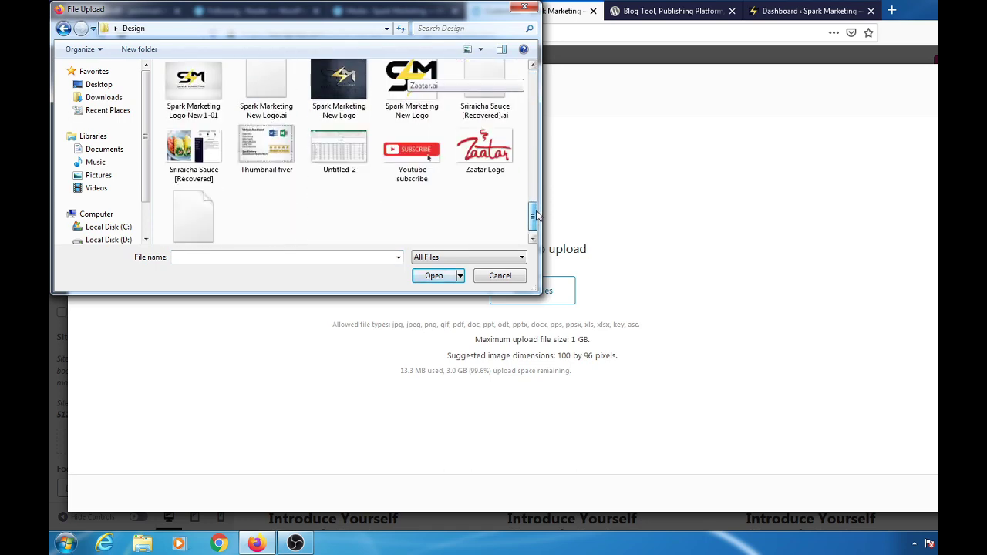
{"action": "left_click", "coordinate": [436, 108]}
{"action": "left_click", "coordinate": [435, 276]}
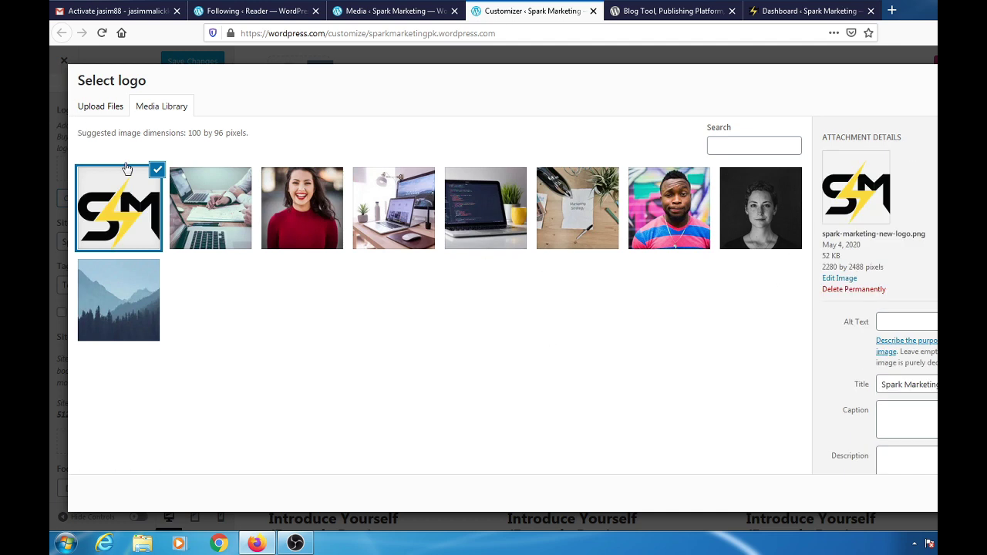
{"action": "left_click", "coordinate": [922, 325]}
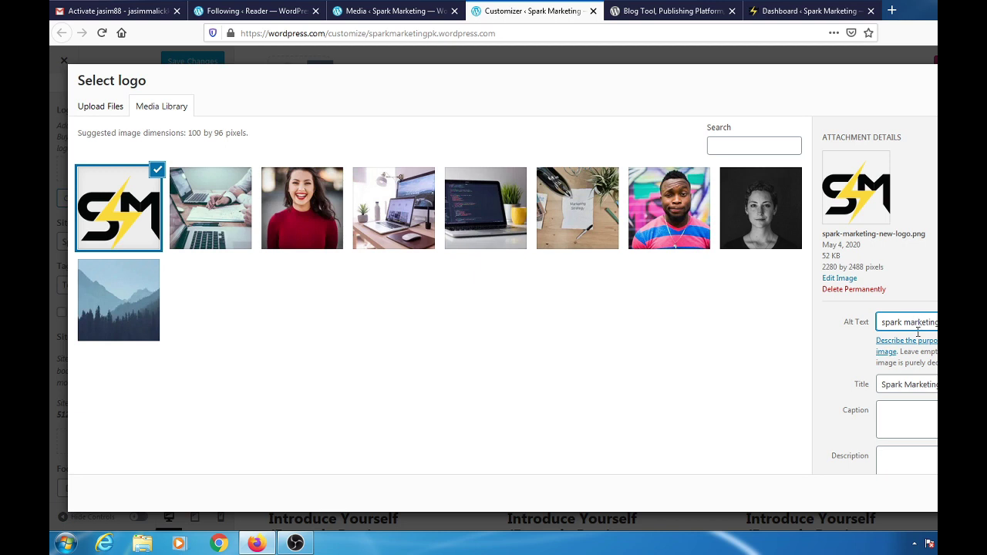
Step: Select the SM lightning logo image and stretch the crop box over the whole logo
{"action": "key", "text": "Tab"}
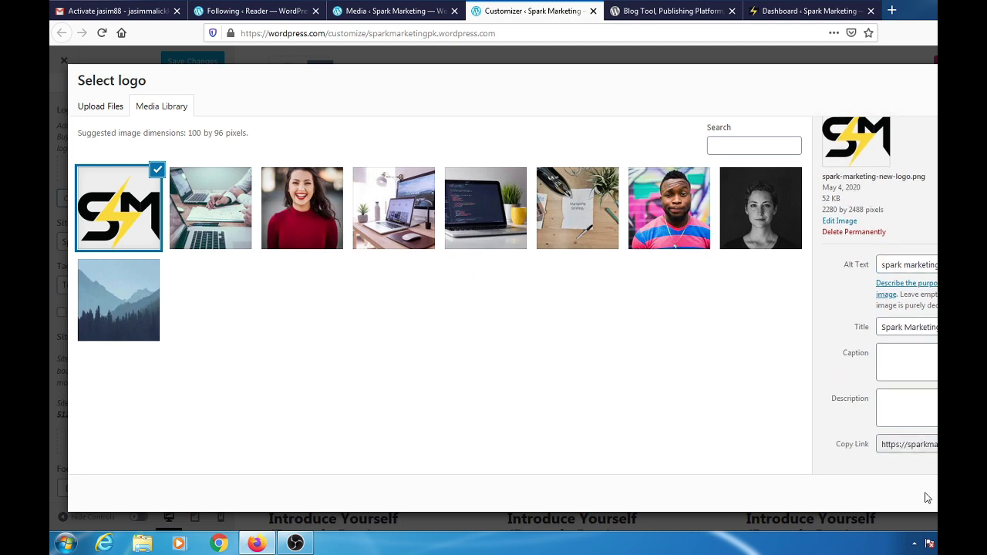
{"action": "left_click", "coordinate": [913, 493]}
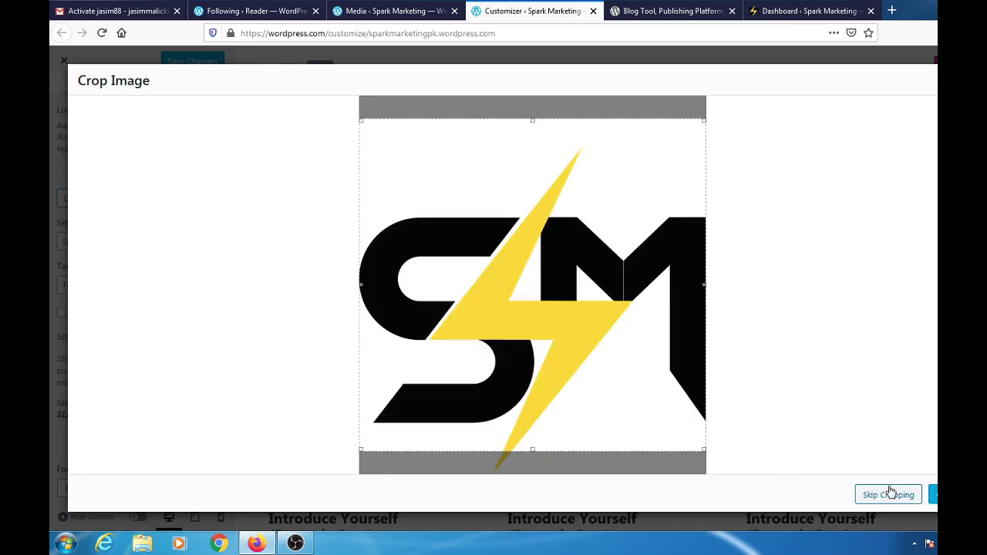
{"action": "mouse_move", "coordinate": [590, 310]}
{"action": "left_mouse_down"}
{"action": "mouse_move", "coordinate": [591, 293]}
{"action": "mouse_move", "coordinate": [591, 330]}
{"action": "left_mouse_up"}
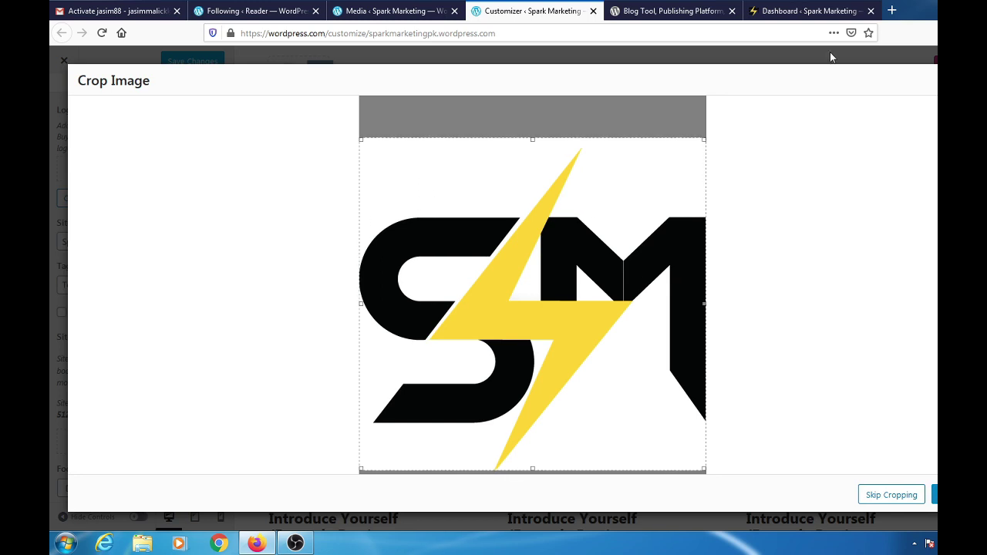
Step: Apply the crop so the SM lightning logo sits above the Home, Blog, About Us, Contact Us menu
{"action": "left_click", "coordinate": [935, 494]}
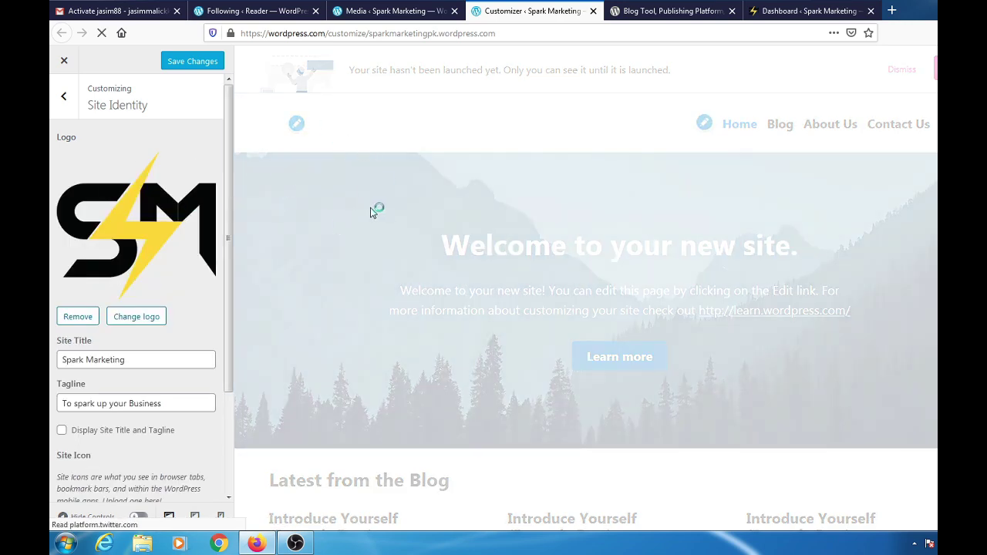
{"action": "scroll", "coordinate": [862, 177], "scroll_direction": "down", "scroll_amount": 5}
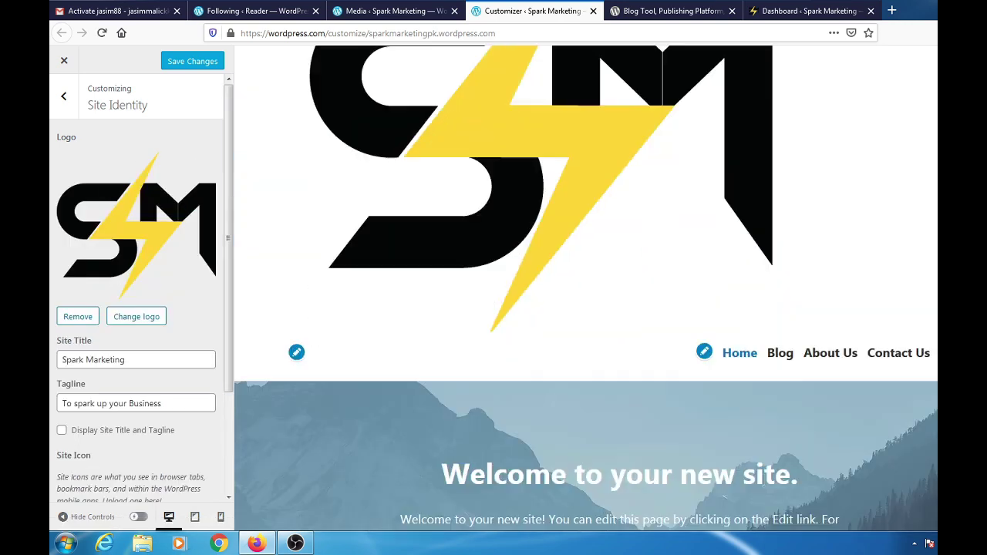
{"action": "scroll", "coordinate": [586, 285], "scroll_direction": "down", "scroll_amount": 5}
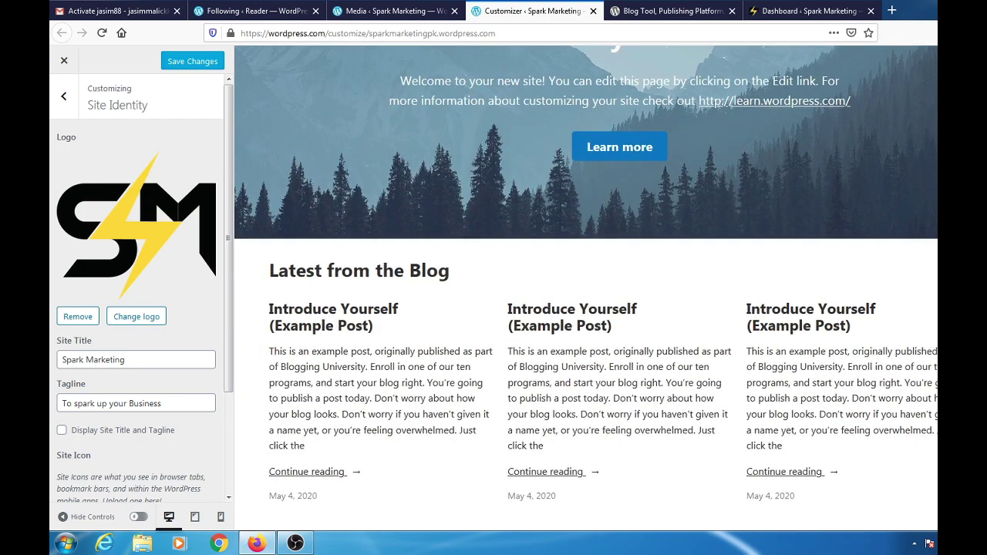
{"action": "scroll", "coordinate": [585, 285], "scroll_direction": "up", "scroll_amount": 8}
{"action": "scroll", "coordinate": [612, 185], "scroll_direction": "down", "scroll_amount": 1}
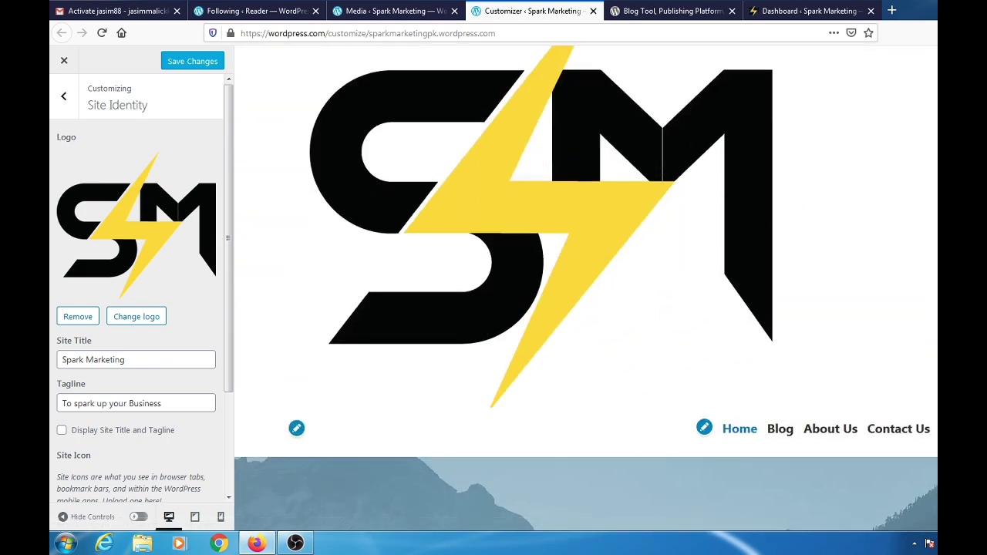
{"action": "scroll", "coordinate": [755, 178], "scroll_direction": "down", "scroll_amount": 5}
{"action": "scroll", "coordinate": [586, 285], "scroll_direction": "down", "scroll_amount": 3}
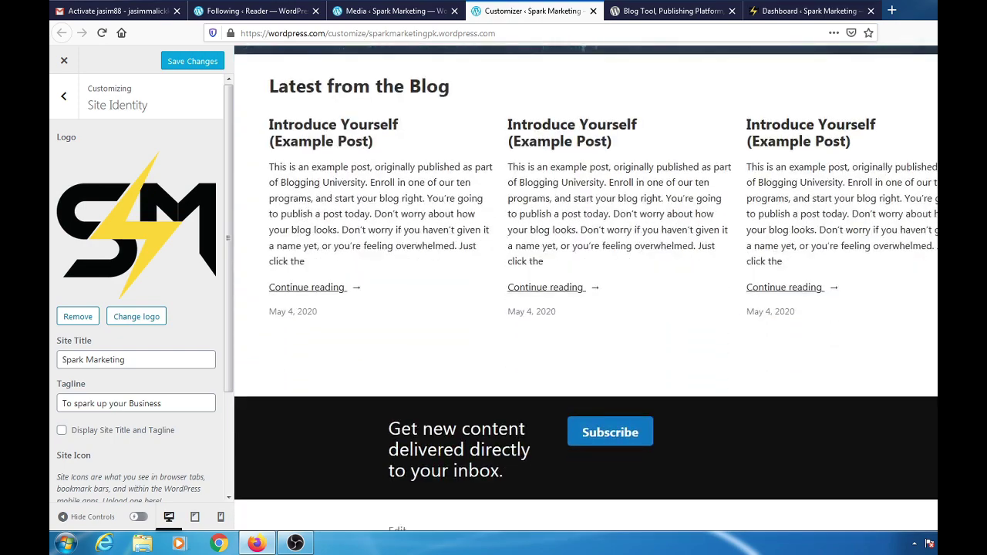
{"action": "scroll", "coordinate": [586, 285], "scroll_direction": "up", "scroll_amount": 8}
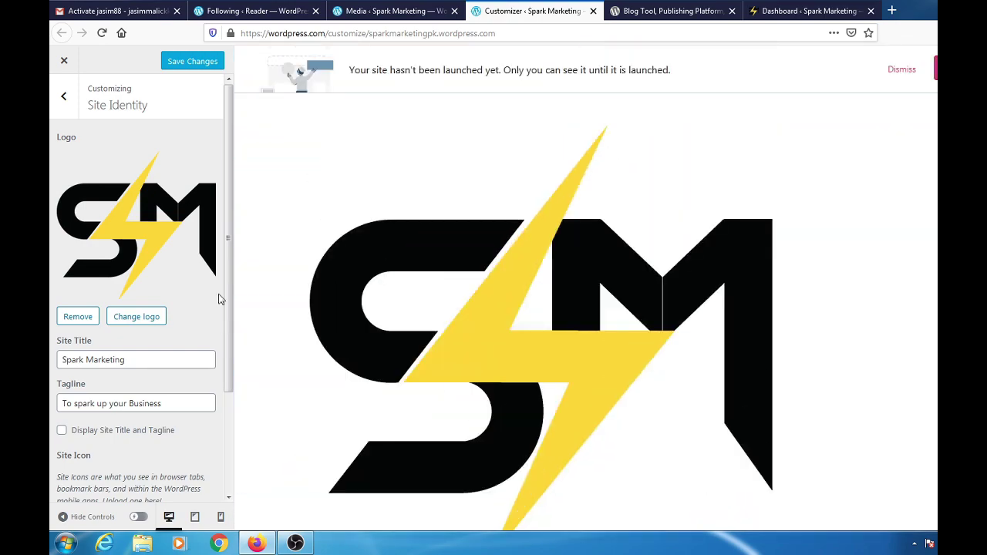
{"action": "left_click_drag", "start_coordinate": [225, 299], "coordinate": [227, 411]}
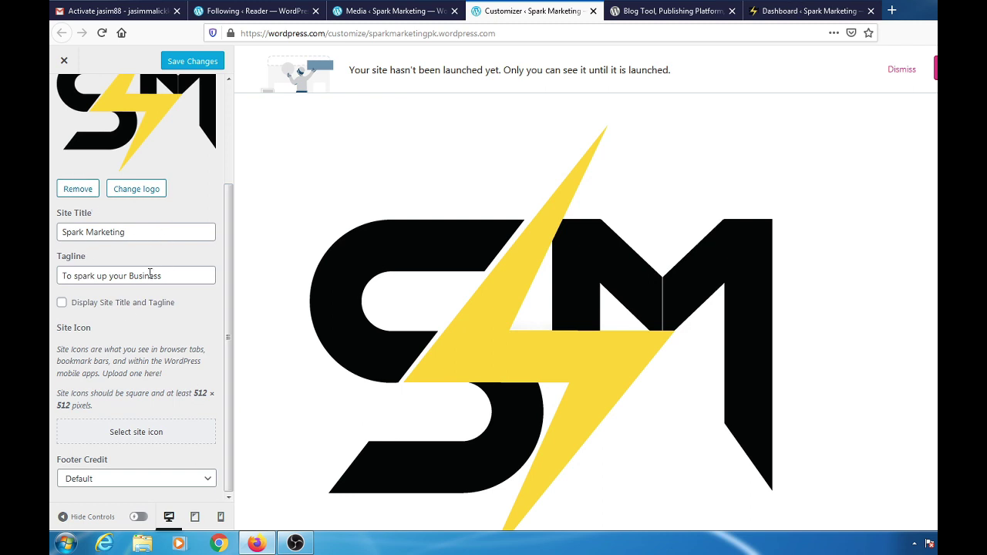
{"action": "left_click_drag", "start_coordinate": [228, 305], "coordinate": [229, 244]}
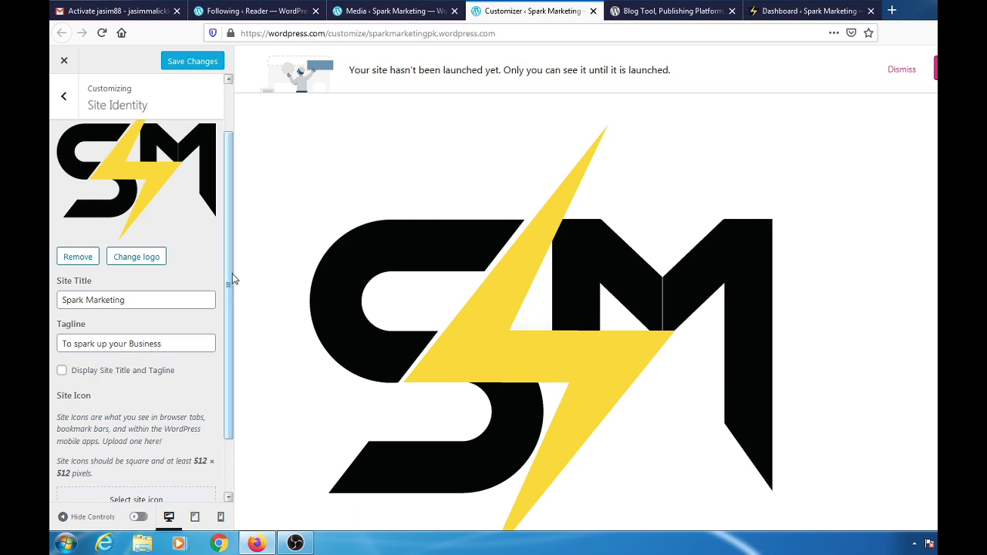
{"action": "left_click_drag", "start_coordinate": [229, 276], "coordinate": [229, 247]}
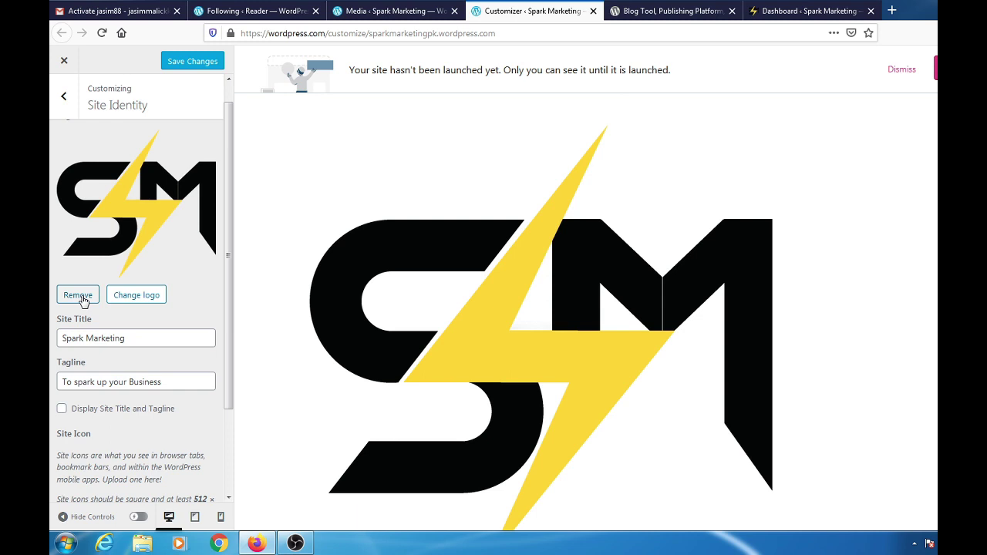
Step: Remove the SM logo and turn Display Site Title and Tagline back on
{"action": "left_click", "coordinate": [90, 300]}
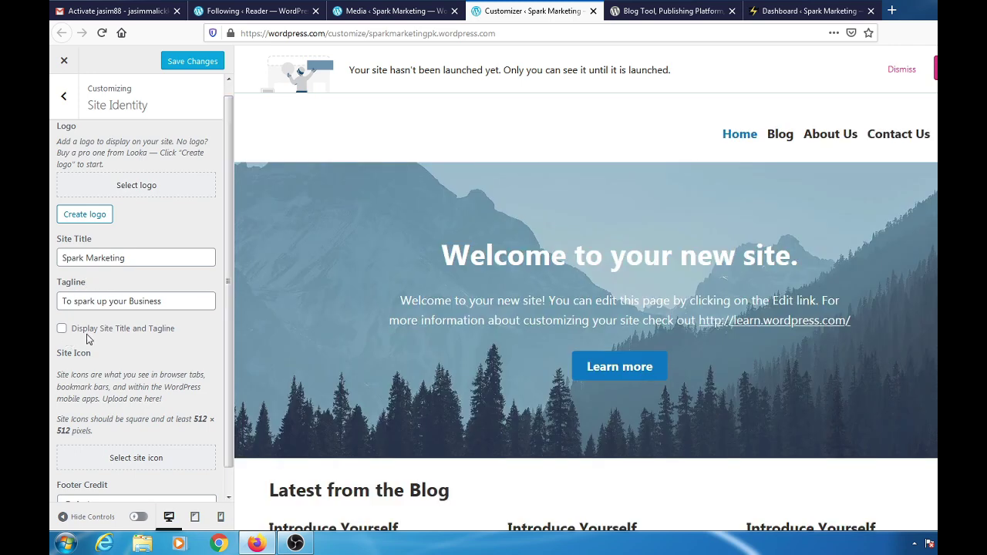
{"action": "left_click", "coordinate": [92, 331]}
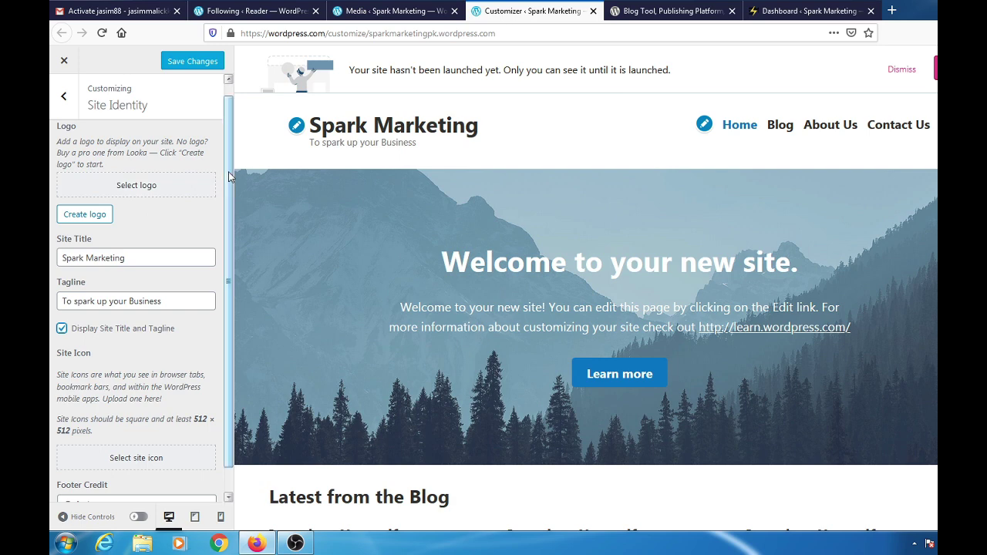
{"action": "scroll", "coordinate": [228, 162], "scroll_direction": "up", "scroll_amount": 1}
Step: Browse the logo picker's upload and media options, noting the 100 by 96 size, without choosing an image
{"action": "left_click", "coordinate": [116, 197]}
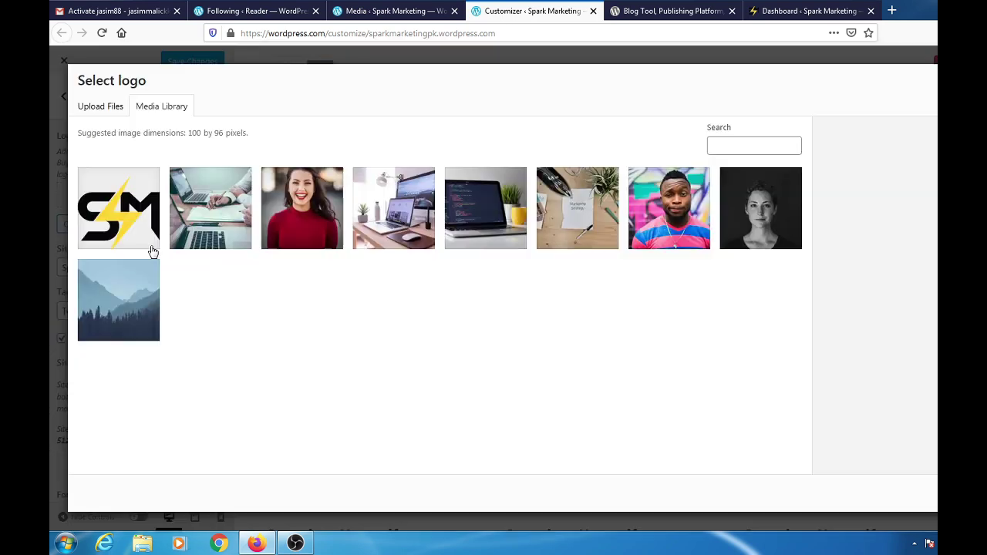
{"action": "left_click", "coordinate": [117, 106]}
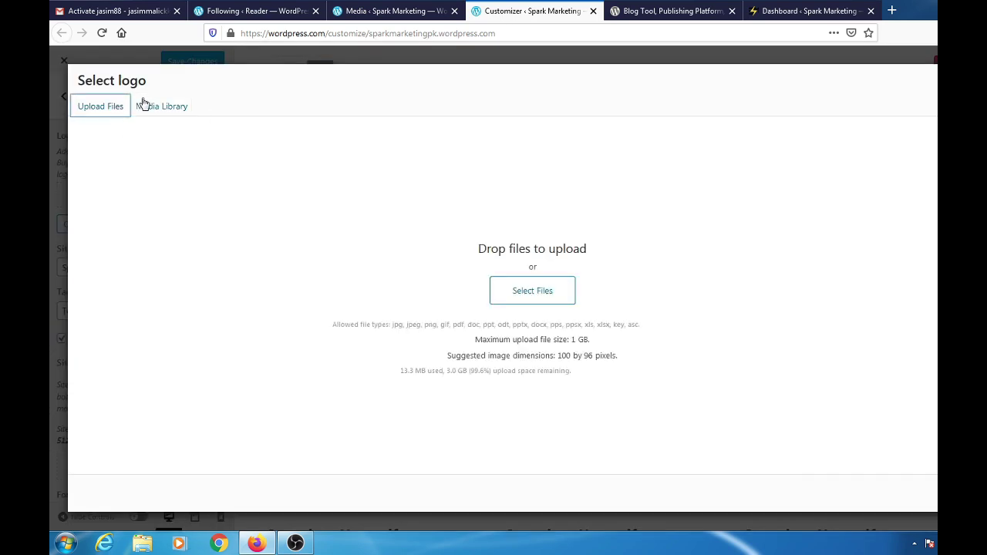
{"action": "left_click", "coordinate": [143, 105]}
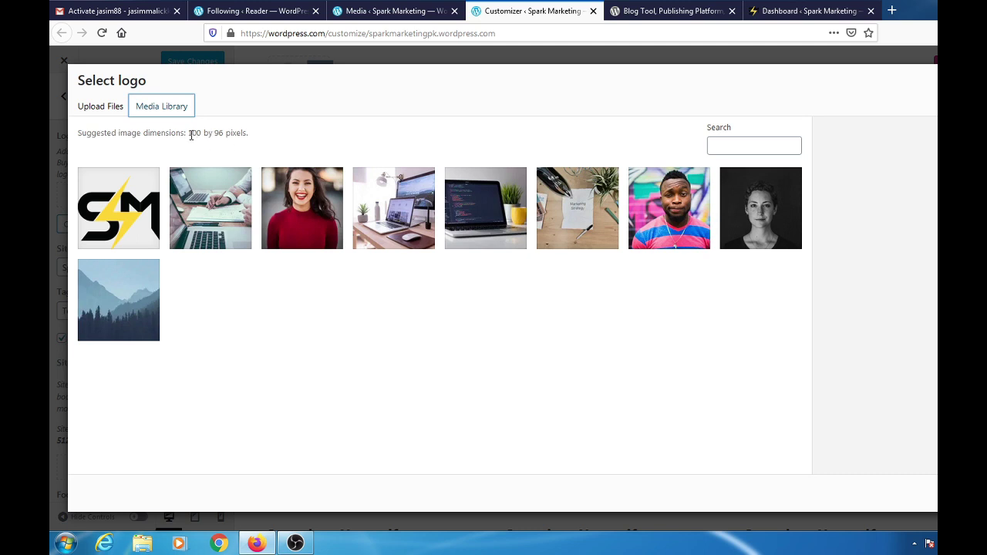
{"action": "left_click_drag", "start_coordinate": [190, 135], "coordinate": [246, 133]}
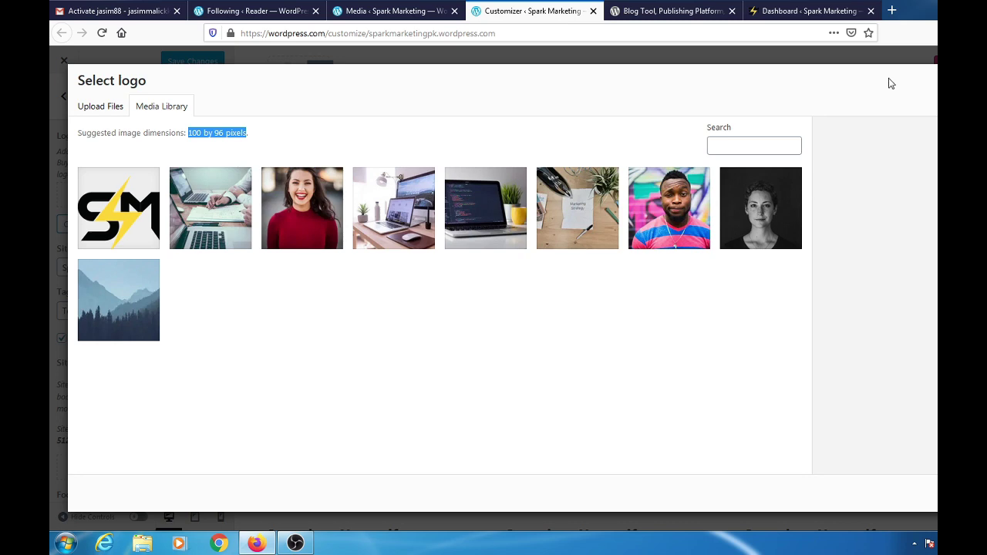
{"action": "key", "text": "Escape"}
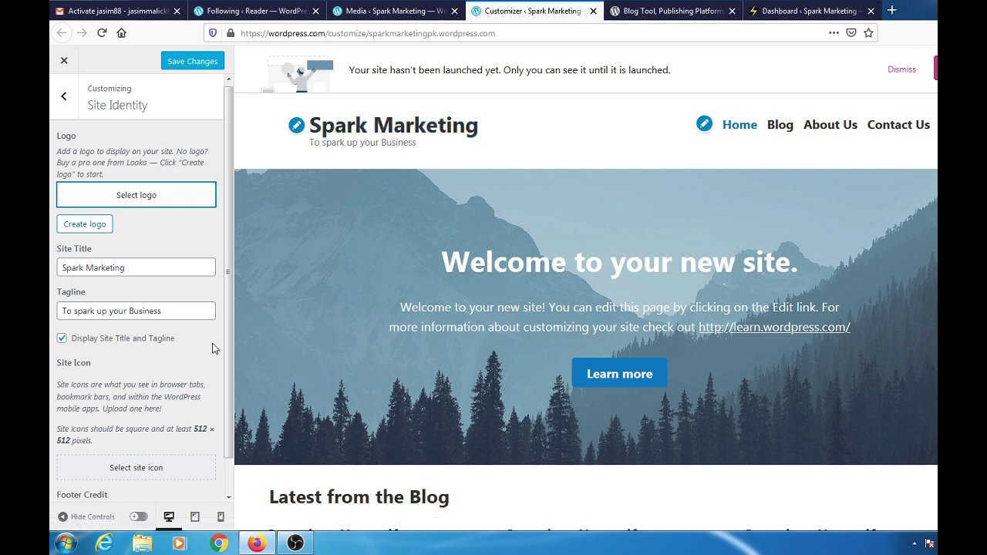
{"action": "scroll", "coordinate": [146, 308], "scroll_direction": "down", "scroll_amount": 1}
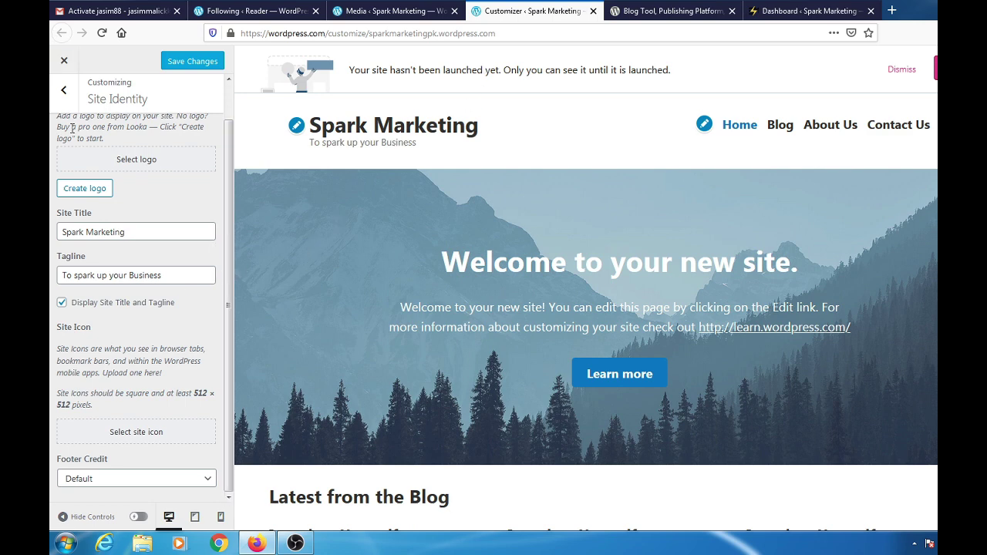
Step: Open the Primary menu from the Customizer's Menus section
{"action": "left_click", "coordinate": [67, 102]}
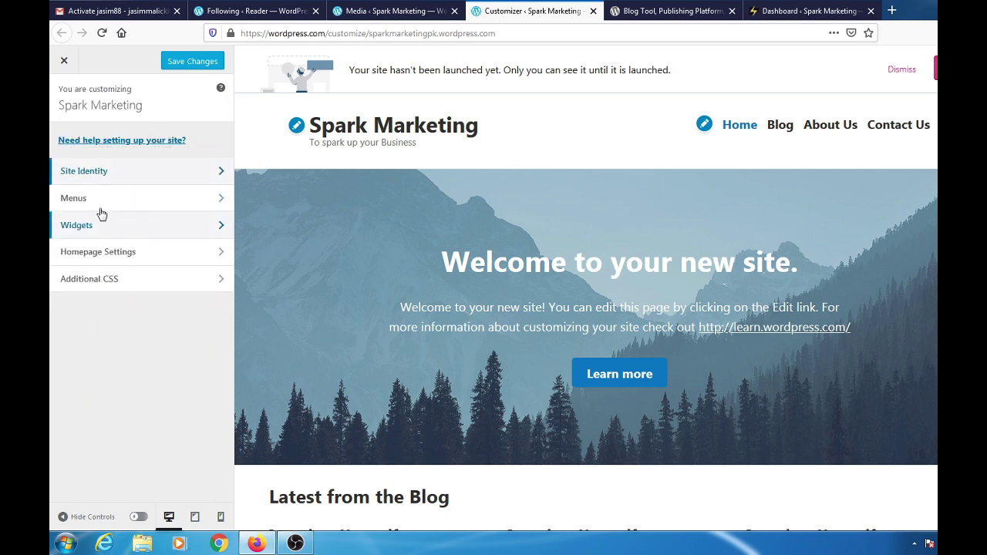
{"action": "left_click", "coordinate": [108, 199]}
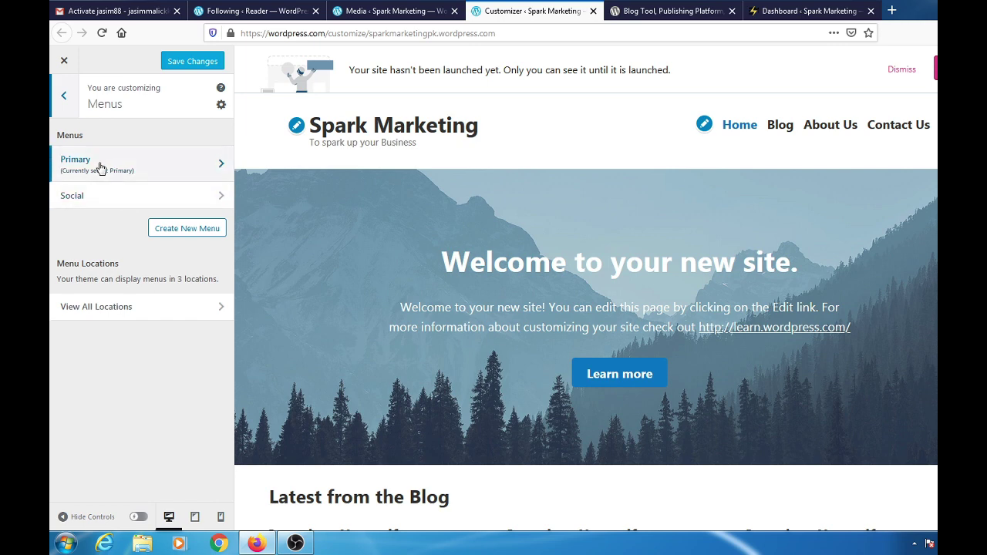
{"action": "left_click", "coordinate": [153, 163]}
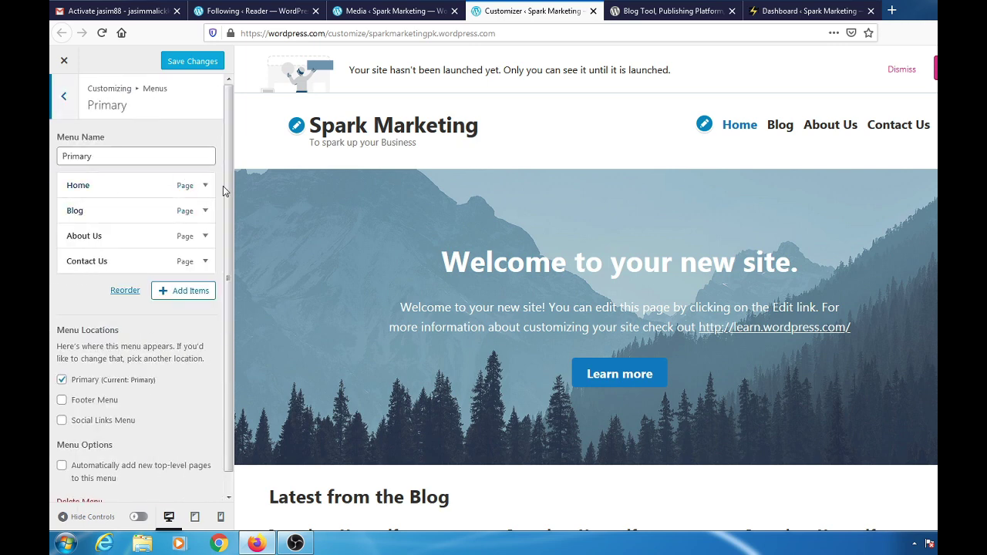
{"action": "scroll", "coordinate": [227, 250], "scroll_direction": "down", "scroll_amount": 1}
{"action": "scroll", "coordinate": [227, 251], "scroll_direction": "up", "scroll_amount": 1}
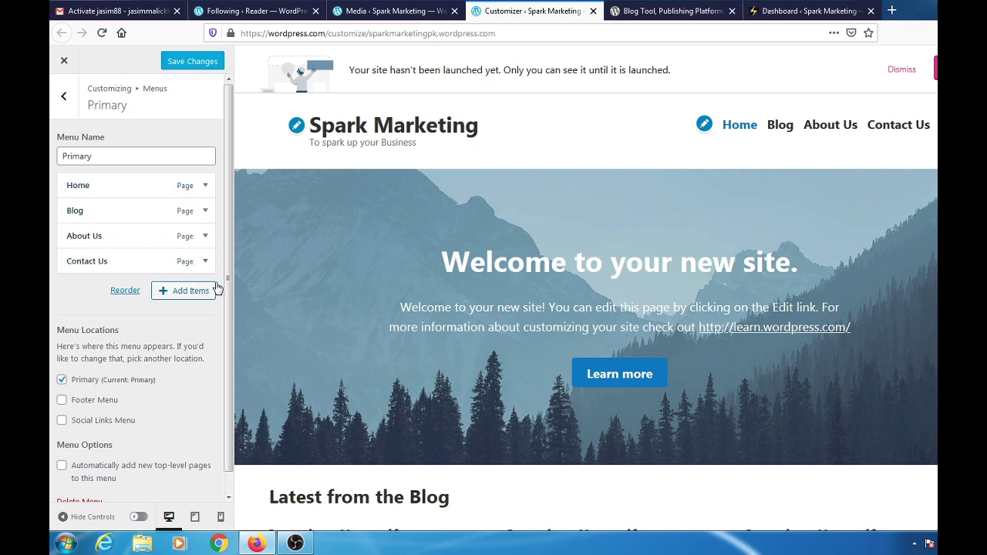
Step: Reorder the menu to Home, About Us, Contact Us, Blog with Blog at top level, and save
{"action": "left_click", "coordinate": [125, 291]}
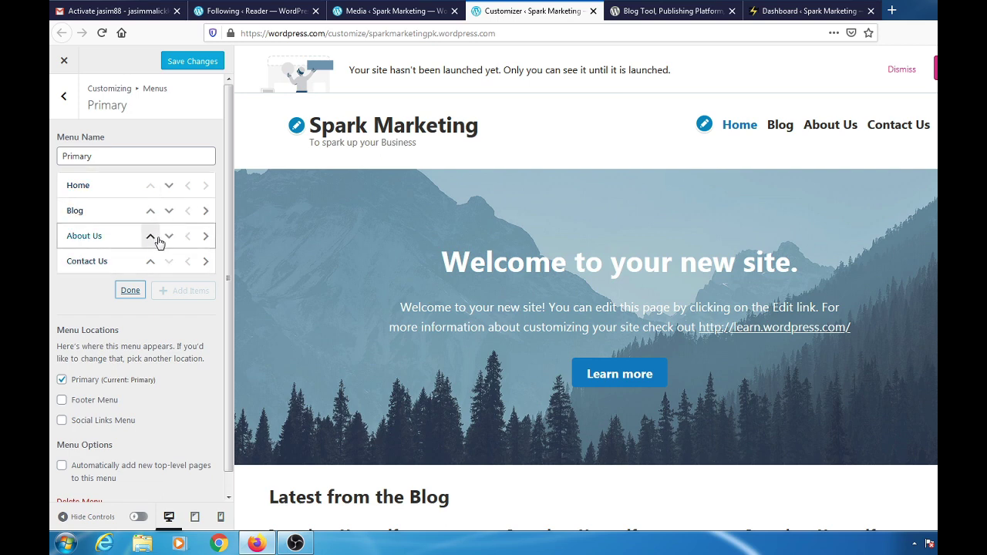
{"action": "left_click", "coordinate": [151, 236]}
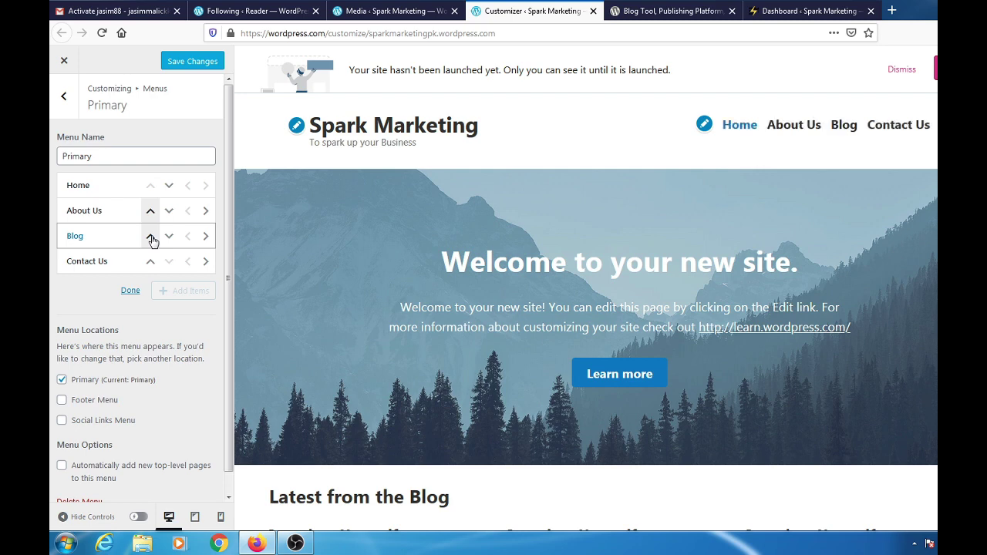
{"action": "left_click", "coordinate": [151, 262]}
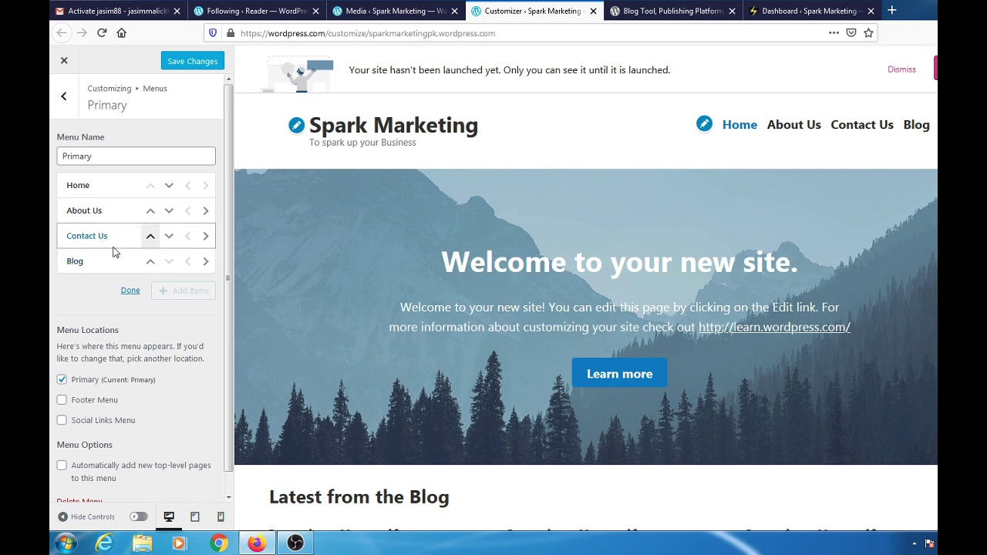
{"action": "left_click", "coordinate": [206, 262]}
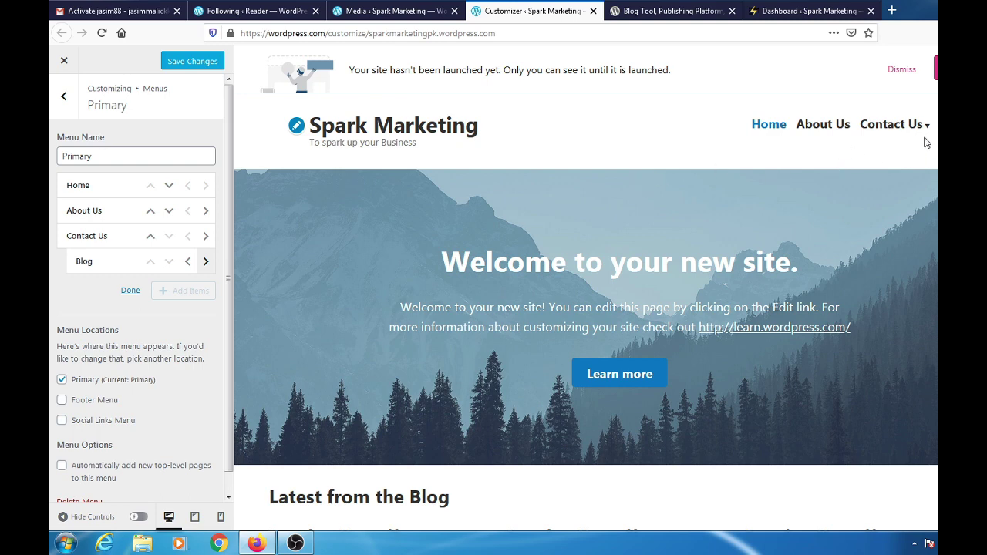
{"action": "mouse_move", "coordinate": [919, 135]}
{"action": "left_click", "coordinate": [188, 262]}
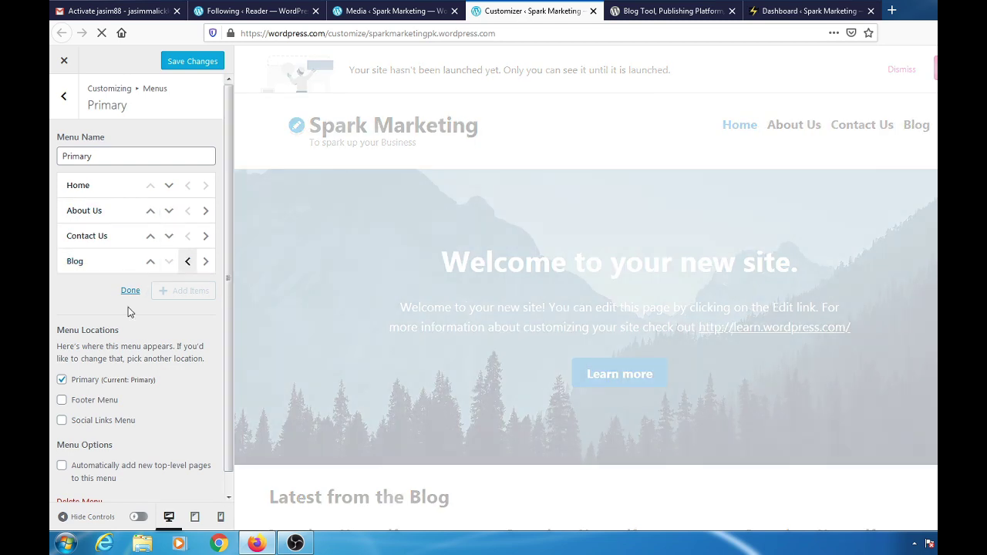
{"action": "scroll", "coordinate": [154, 328], "scroll_direction": "down", "scroll_amount": 1}
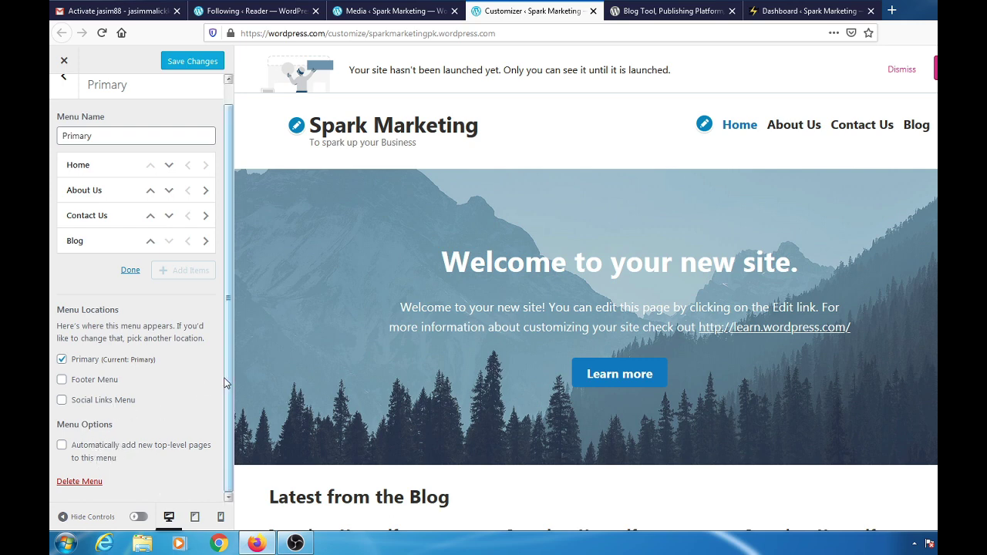
{"action": "left_click", "coordinate": [194, 67]}
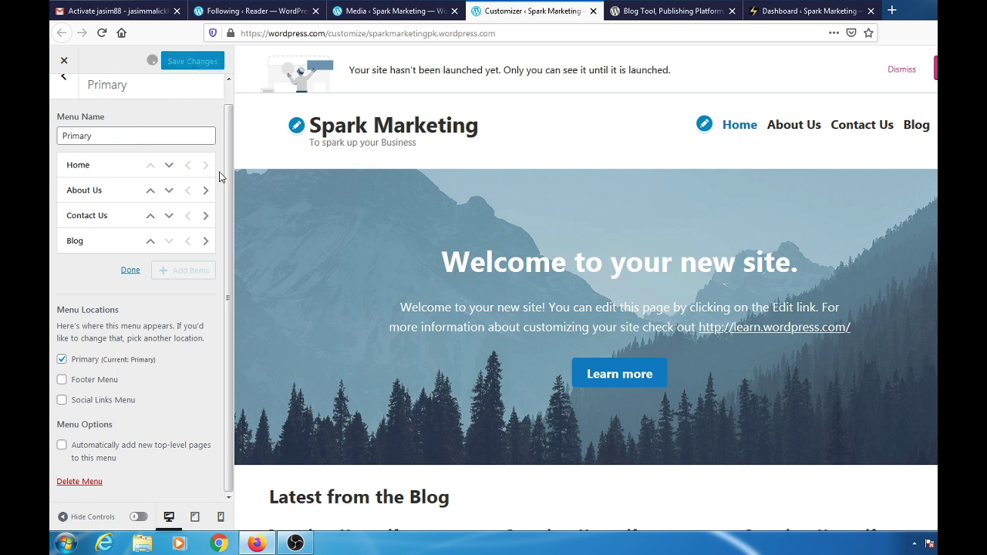
{"action": "scroll", "coordinate": [228, 176], "scroll_direction": "up", "scroll_amount": 1}
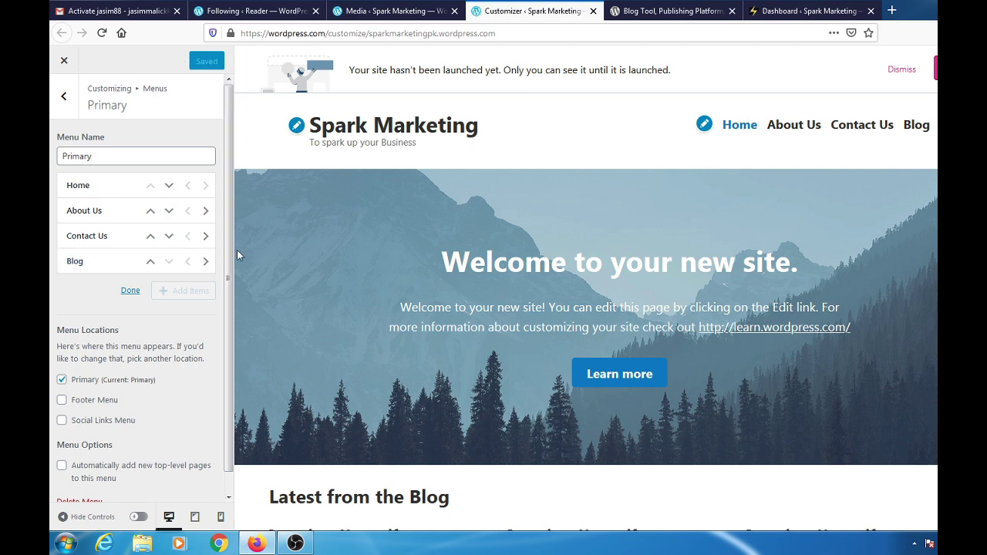
Step: Add a Pages widget to the Footer widget area
{"action": "left_click", "coordinate": [62, 99]}
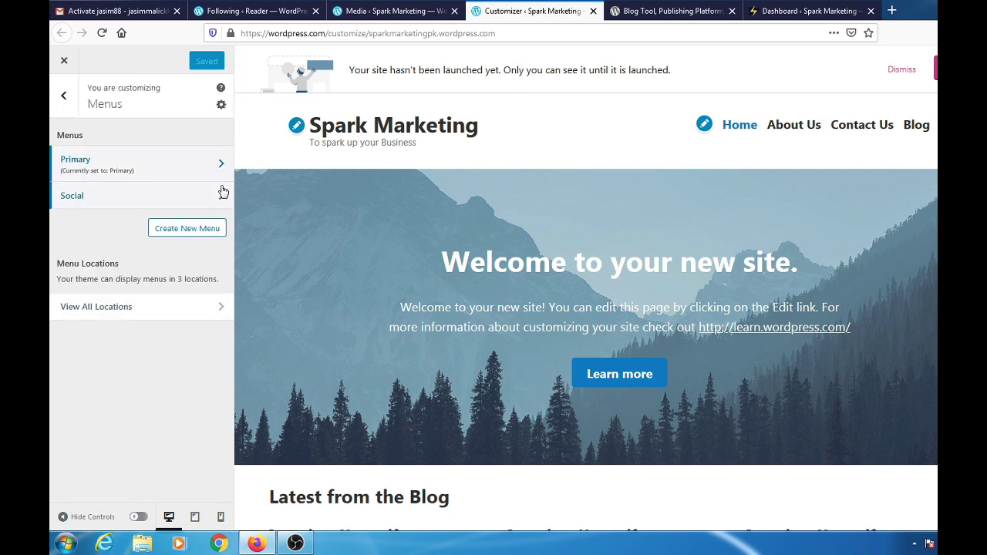
{"action": "left_click", "coordinate": [65, 97]}
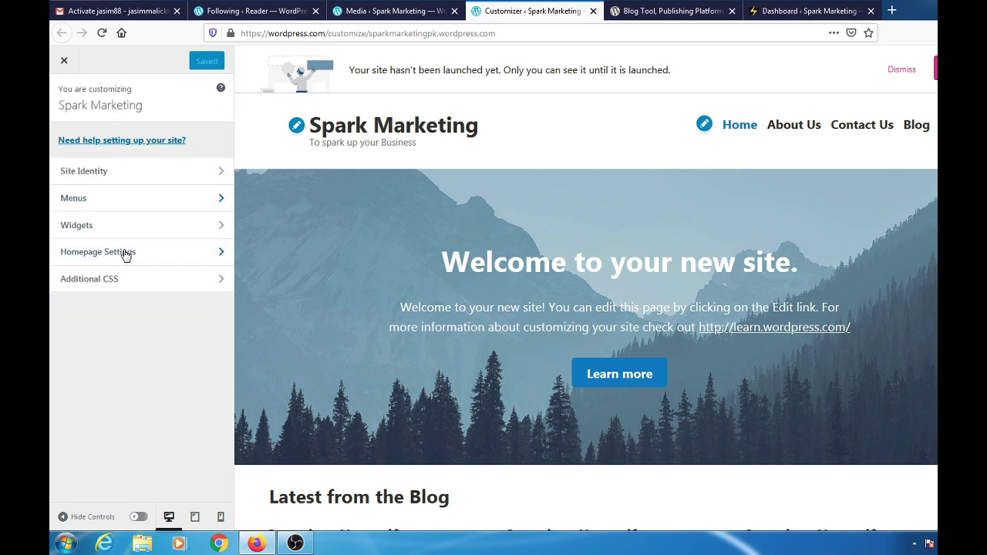
{"action": "left_click", "coordinate": [127, 225]}
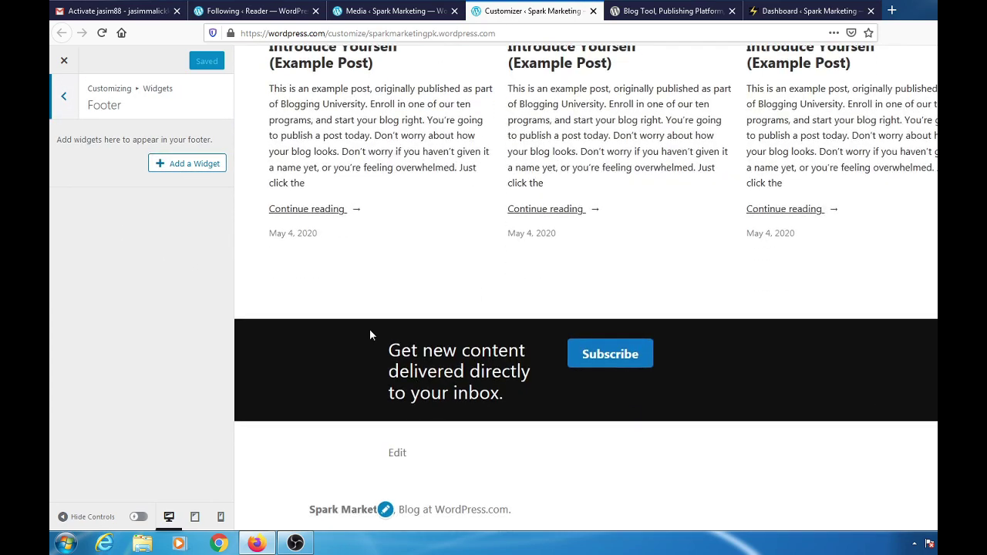
{"action": "left_click", "coordinate": [164, 168]}
{"action": "left_click_drag", "start_coordinate": [416, 106], "coordinate": [420, 76]}
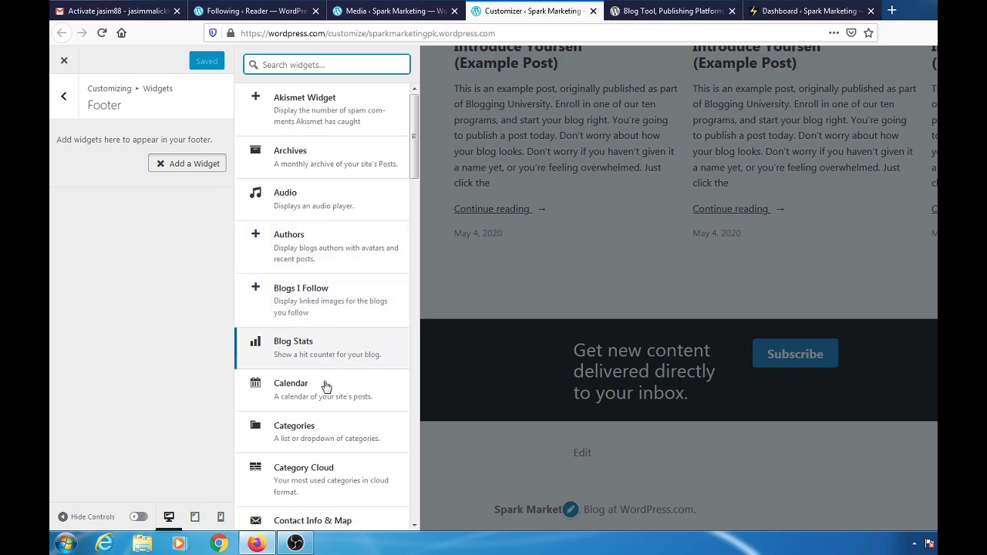
{"action": "left_click_drag", "start_coordinate": [417, 119], "coordinate": [413, 321]}
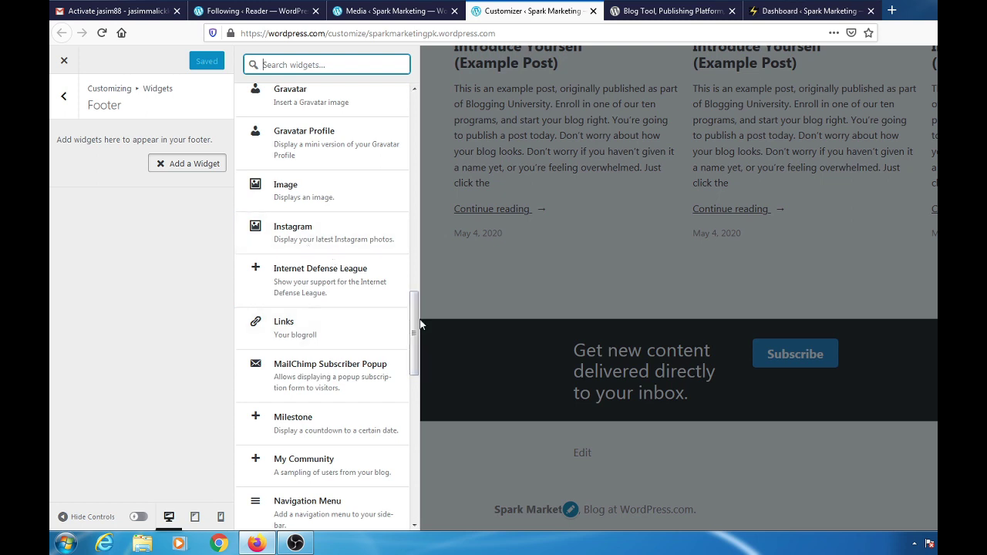
{"action": "left_click_drag", "start_coordinate": [416, 330], "coordinate": [416, 384]}
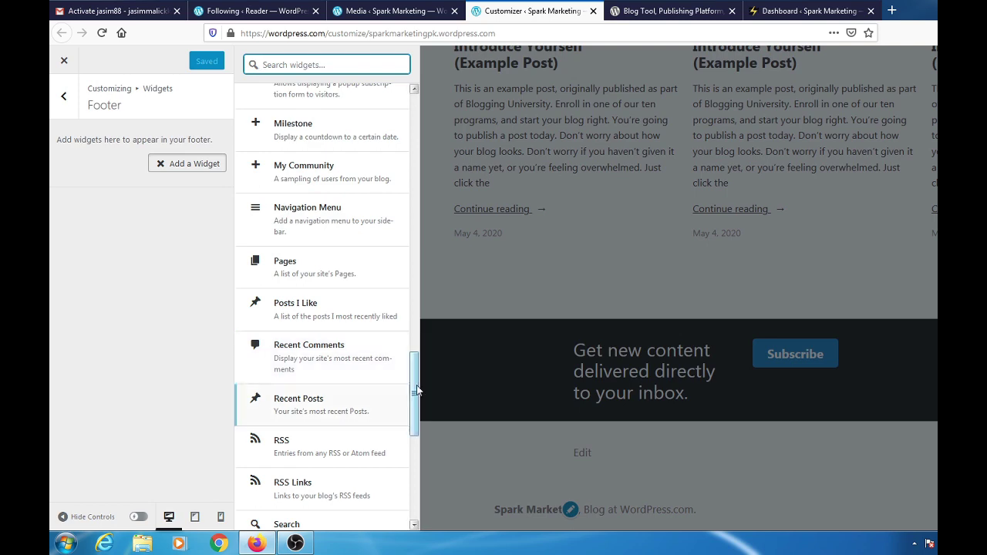
{"action": "left_click_drag", "start_coordinate": [415, 390], "coordinate": [415, 400]}
{"action": "left_click", "coordinate": [305, 171]}
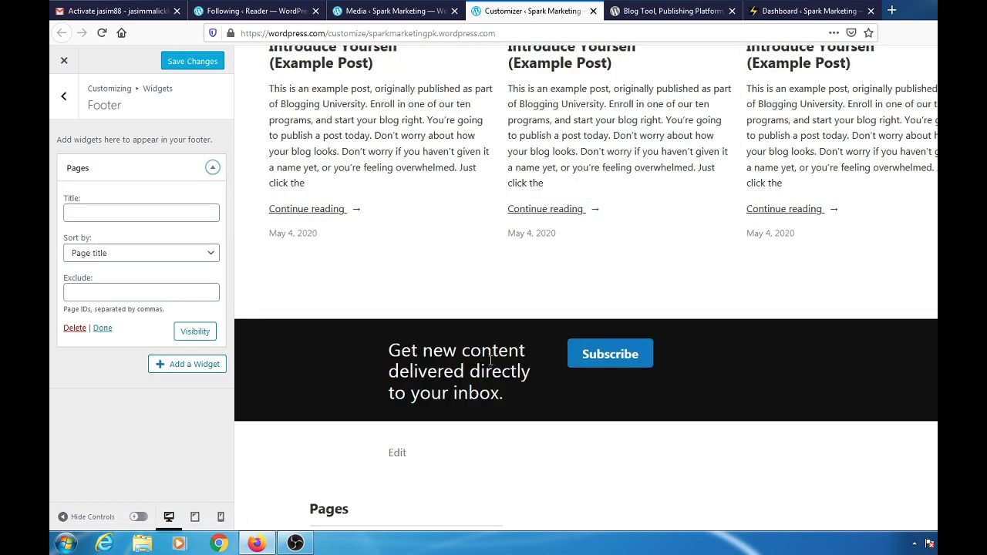
Step: Remove the Pages widget from the footer again
{"action": "scroll", "coordinate": [487, 407], "scroll_direction": "down", "scroll_amount": 3}
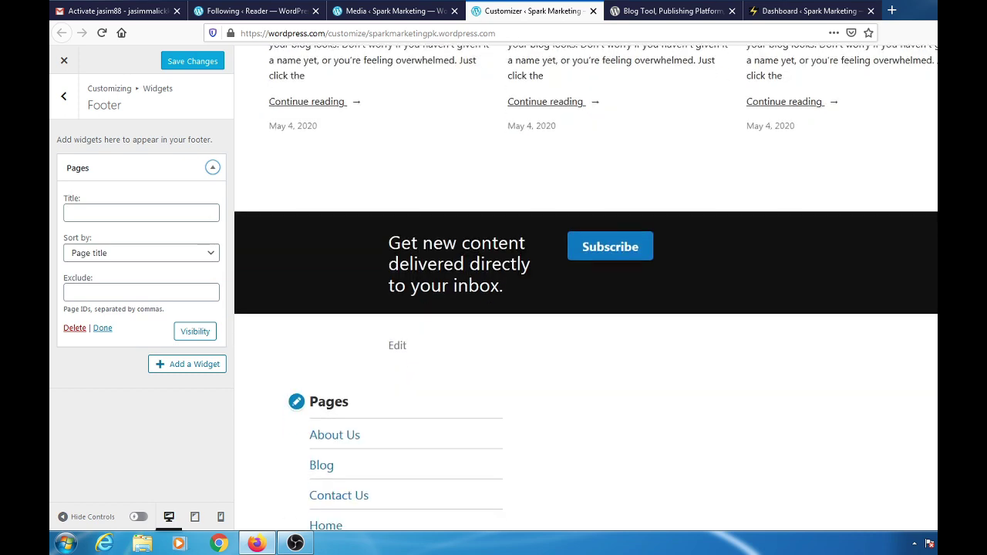
{"action": "scroll", "coordinate": [487, 408], "scroll_direction": "down", "scroll_amount": 1}
{"action": "scroll", "coordinate": [246, 327], "scroll_direction": "down", "scroll_amount": 1}
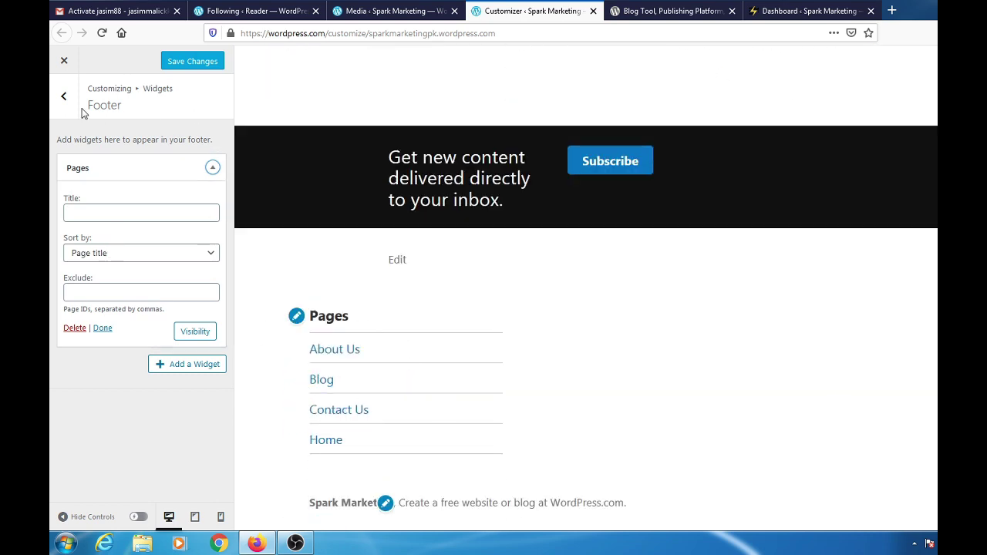
{"action": "left_click", "coordinate": [63, 96]}
{"action": "left_click", "coordinate": [106, 223]}
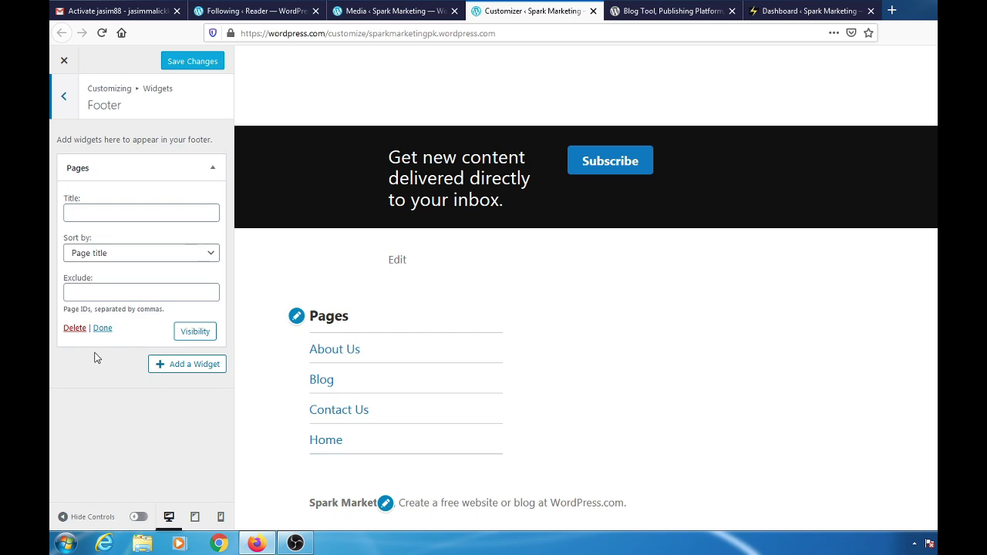
{"action": "left_click", "coordinate": [71, 327]}
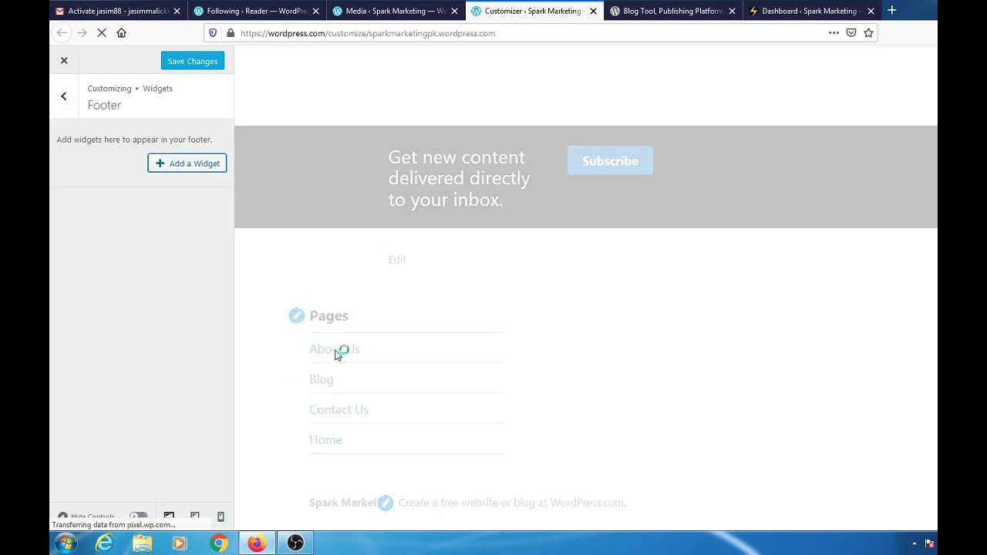
Step: Add Recent Comments and Search widgets to the footer and save the changes
{"action": "left_click", "coordinate": [196, 167]}
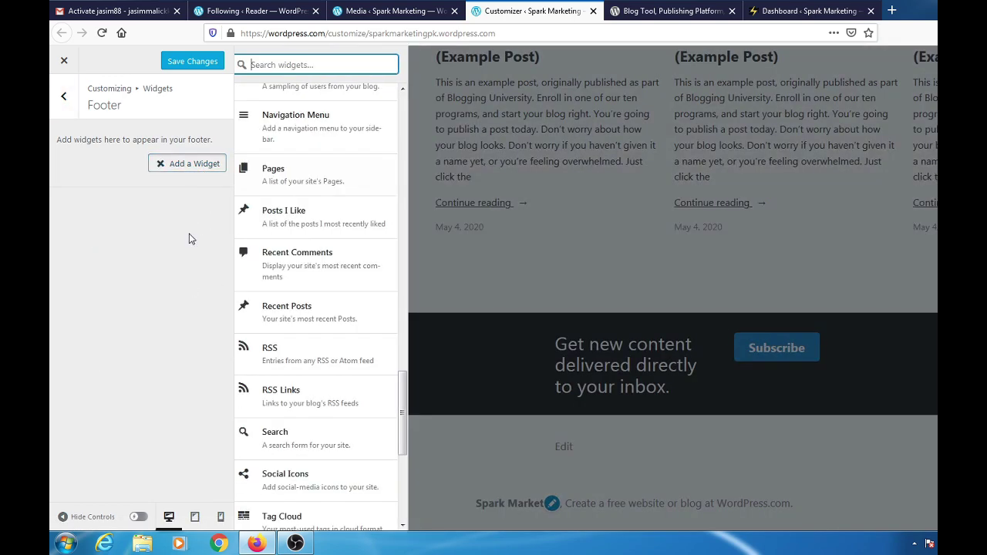
{"action": "left_click", "coordinate": [316, 257]}
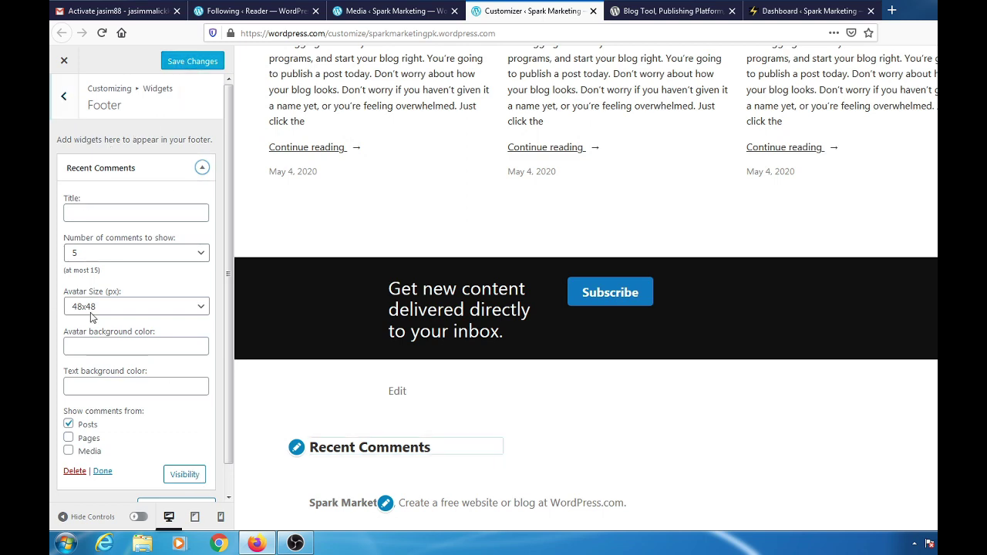
{"action": "left_click", "coordinate": [104, 471]}
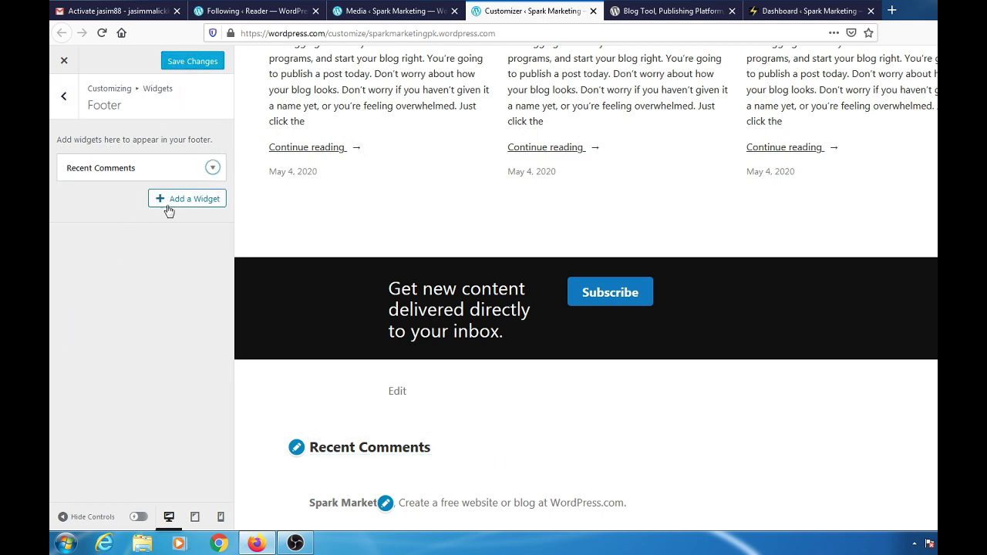
{"action": "left_click", "coordinate": [166, 202]}
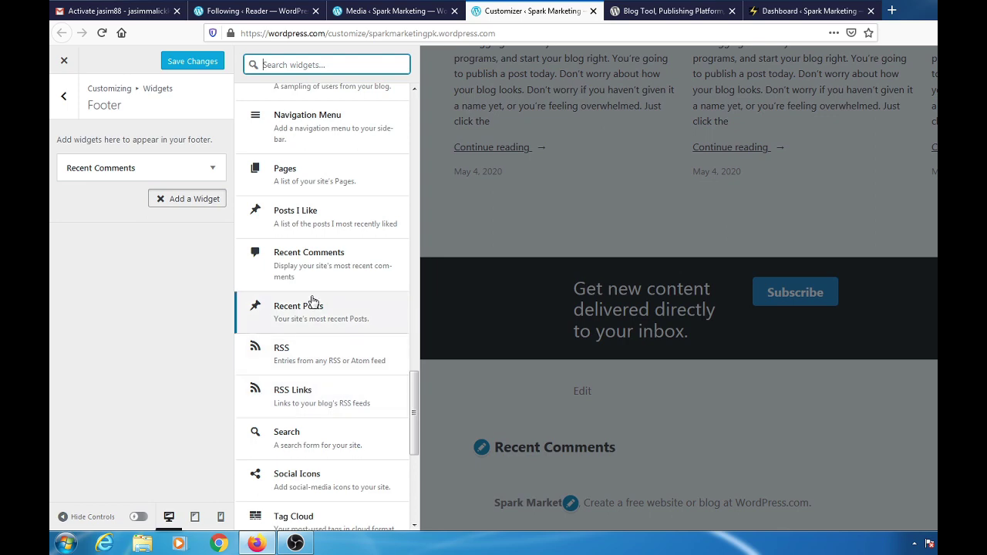
{"action": "left_click", "coordinate": [308, 440]}
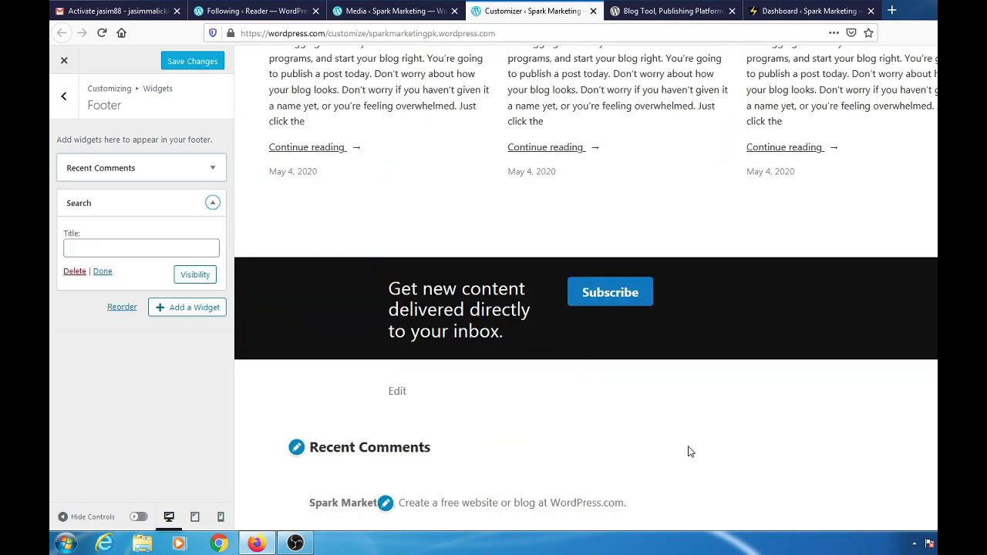
{"action": "left_click", "coordinate": [794, 459]}
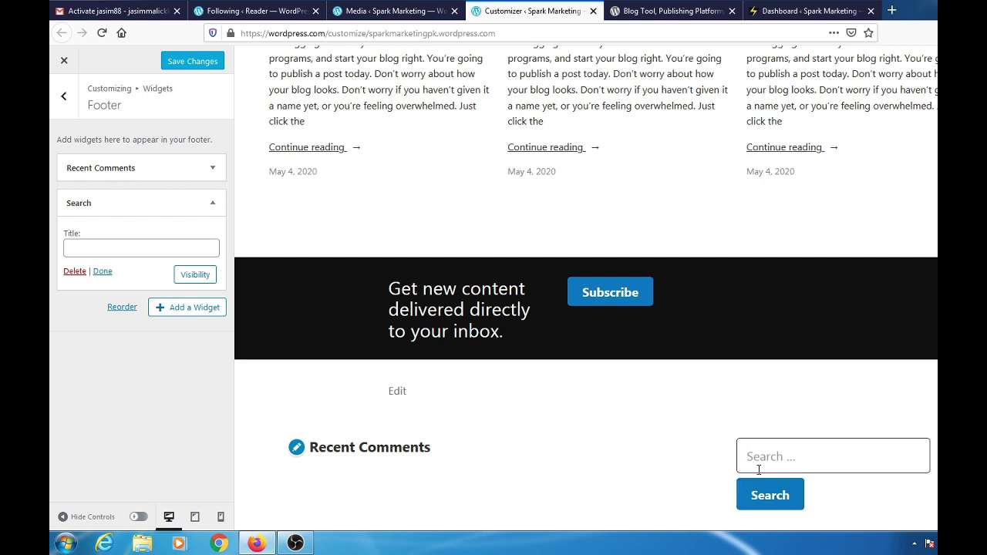
{"action": "left_click", "coordinate": [192, 66]}
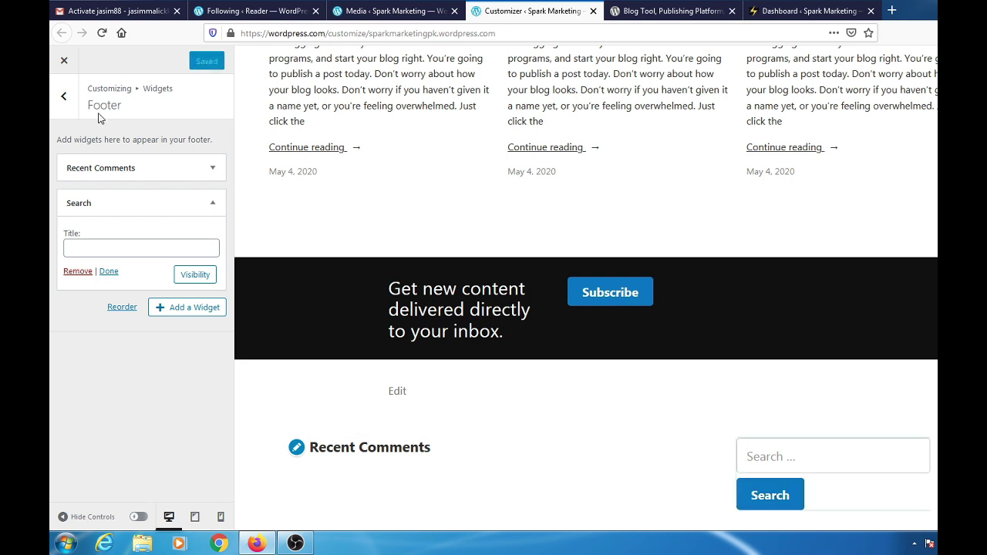
{"action": "left_click", "coordinate": [64, 95]}
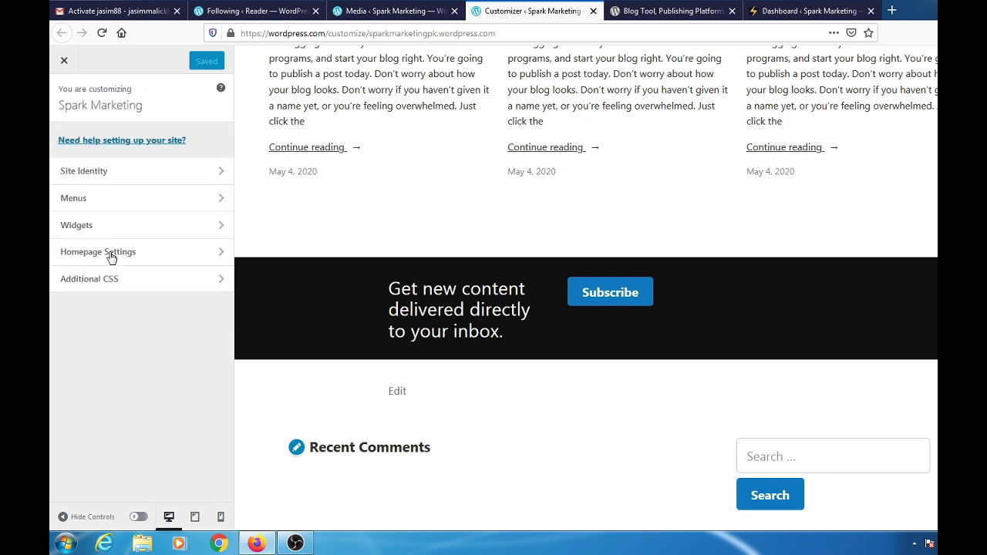
Step: Set Blog as the posts page in Homepage Settings, save, and exit the Customizer
{"action": "left_click", "coordinate": [153, 261]}
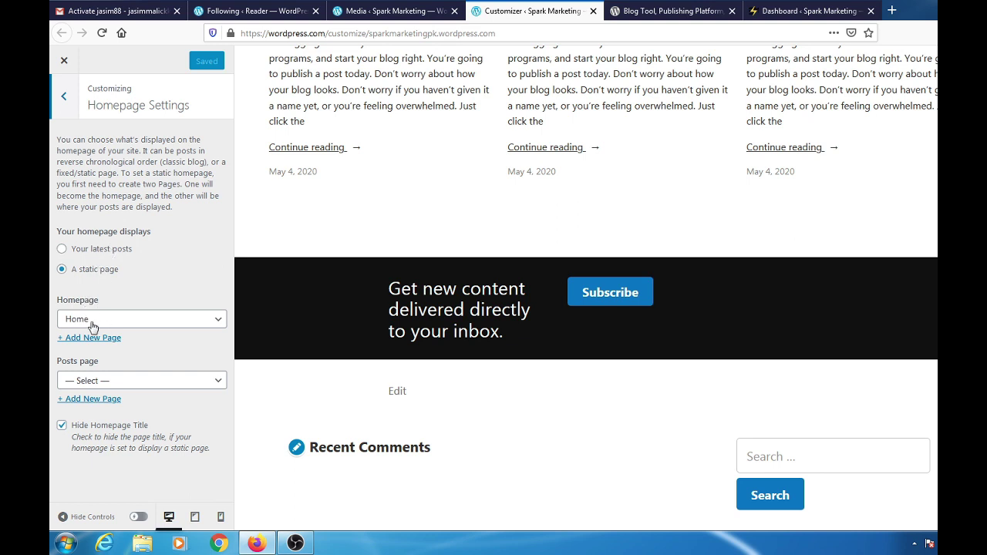
{"action": "left_click", "coordinate": [107, 381]}
{"action": "left_click", "coordinate": [108, 431]}
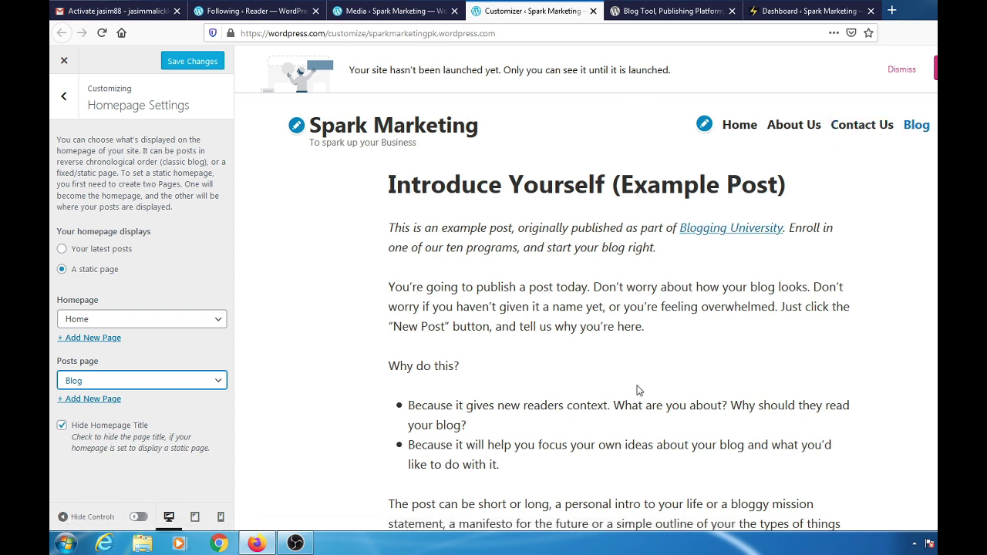
{"action": "left_click", "coordinate": [191, 67]}
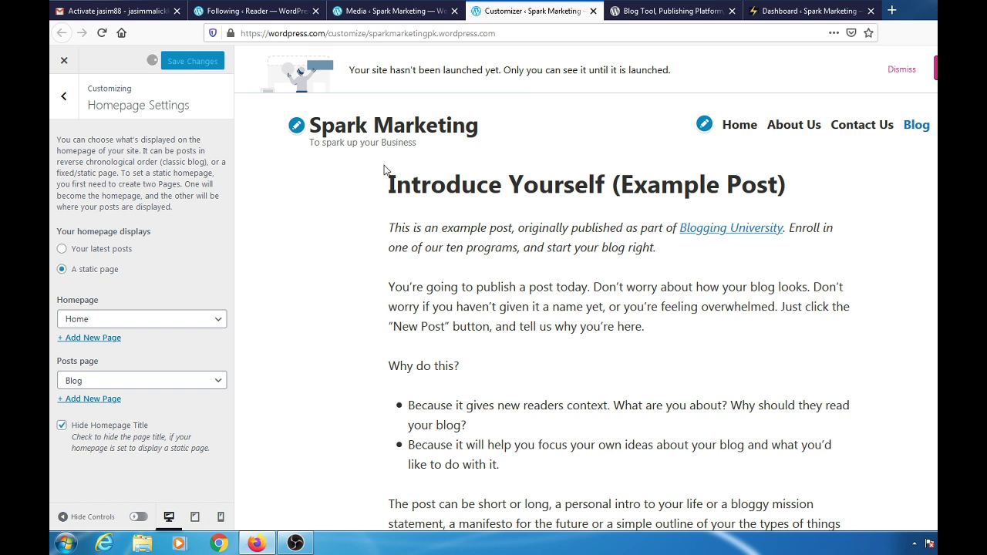
{"action": "left_click", "coordinate": [58, 98]}
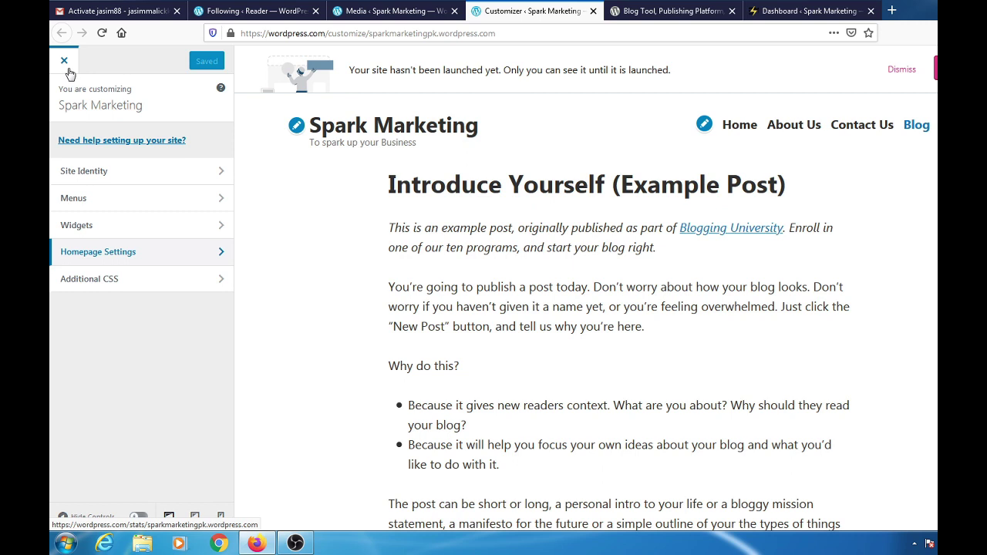
{"action": "left_click", "coordinate": [66, 68]}
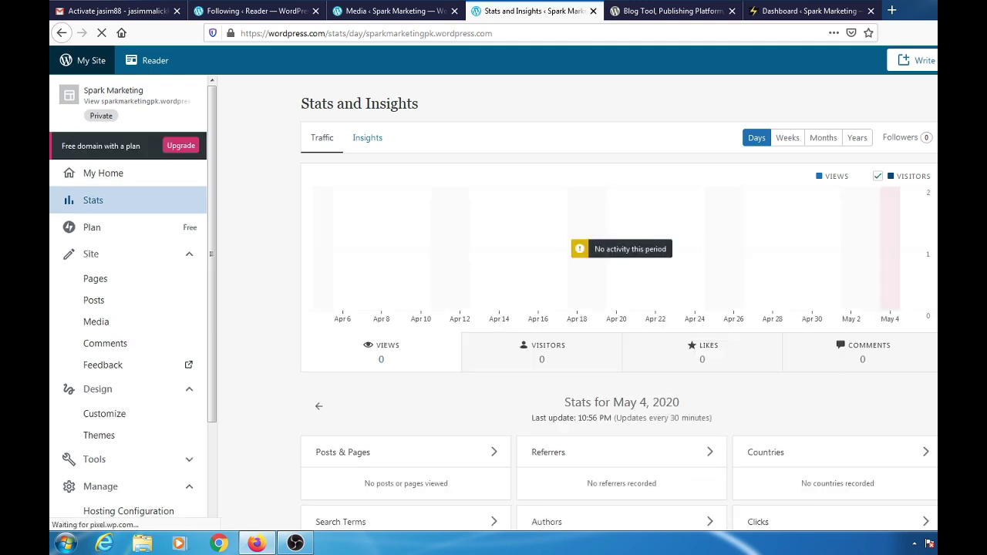
Step: Collapse the sidebar's Site section and go to Design > Themes from the Stats page
{"action": "scroll", "coordinate": [750, 439], "scroll_direction": "down", "scroll_amount": 1}
{"action": "scroll", "coordinate": [619, 324], "scroll_direction": "down", "scroll_amount": 2}
{"action": "scroll", "coordinate": [619, 324], "scroll_direction": "up", "scroll_amount": 3}
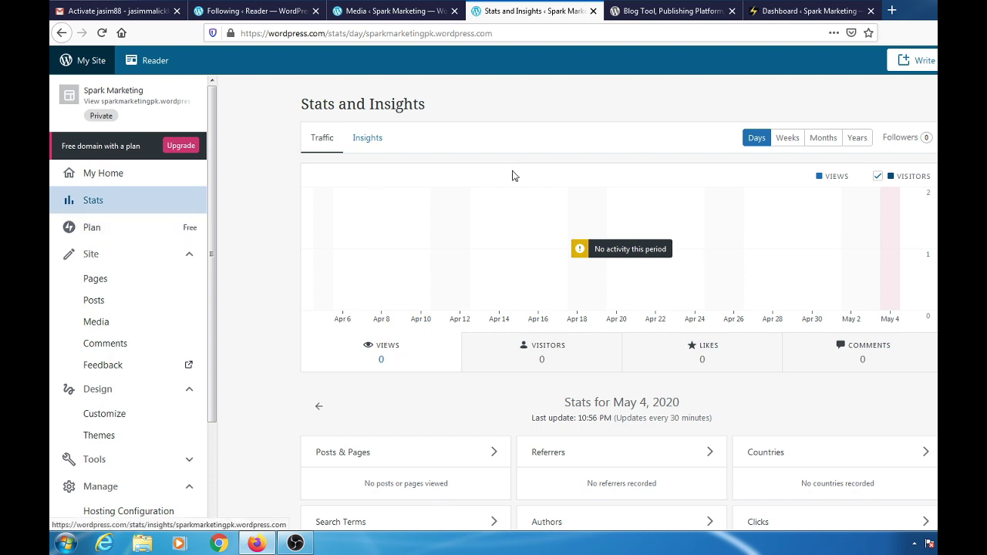
{"action": "scroll", "coordinate": [619, 308], "scroll_direction": "down", "scroll_amount": 2}
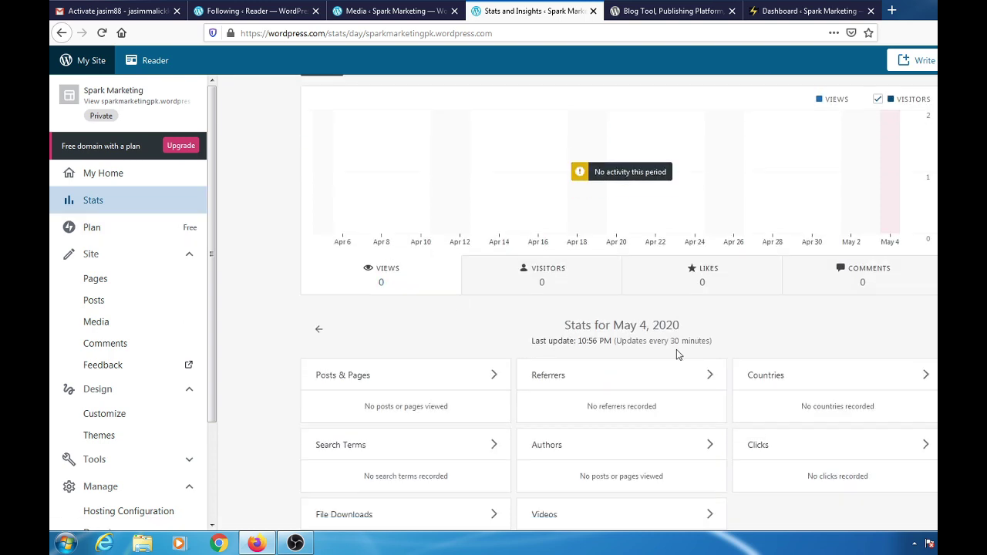
{"action": "scroll", "coordinate": [606, 293], "scroll_direction": "down", "scroll_amount": 2}
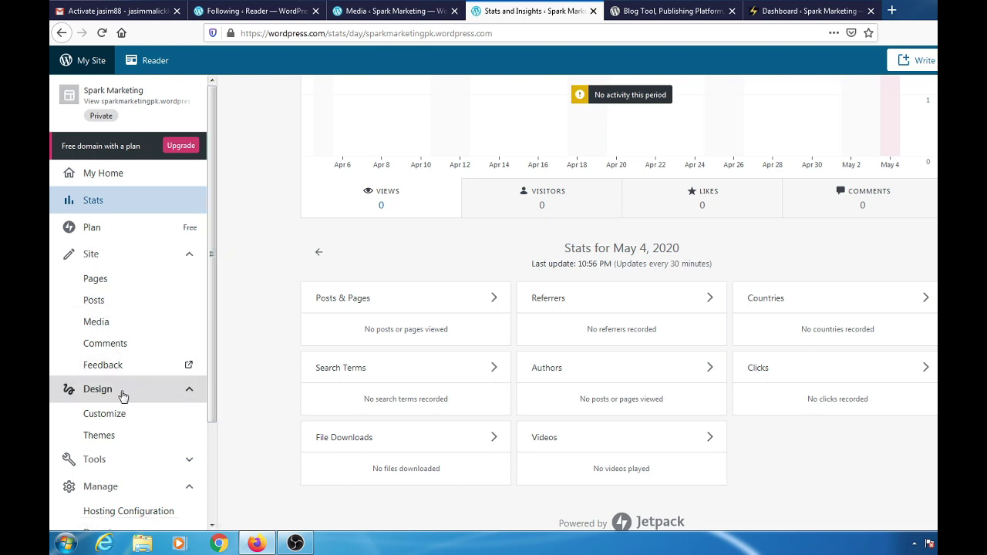
{"action": "left_click", "coordinate": [188, 256]}
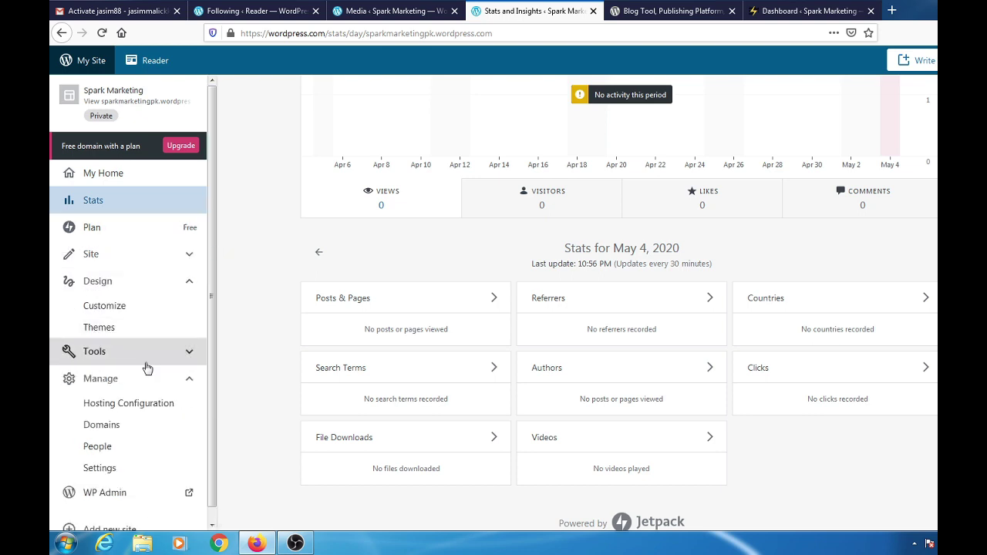
{"action": "left_click", "coordinate": [111, 331]}
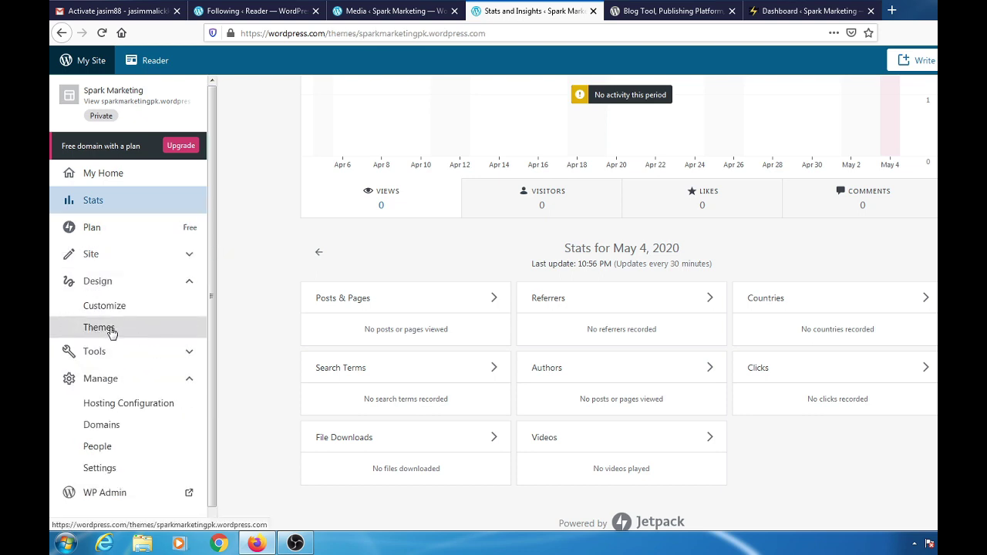
Step: Browse the Recommended Themes, then show all themes to reveal the Advanced Themes catalogue
{"action": "left_click", "coordinate": [181, 324]}
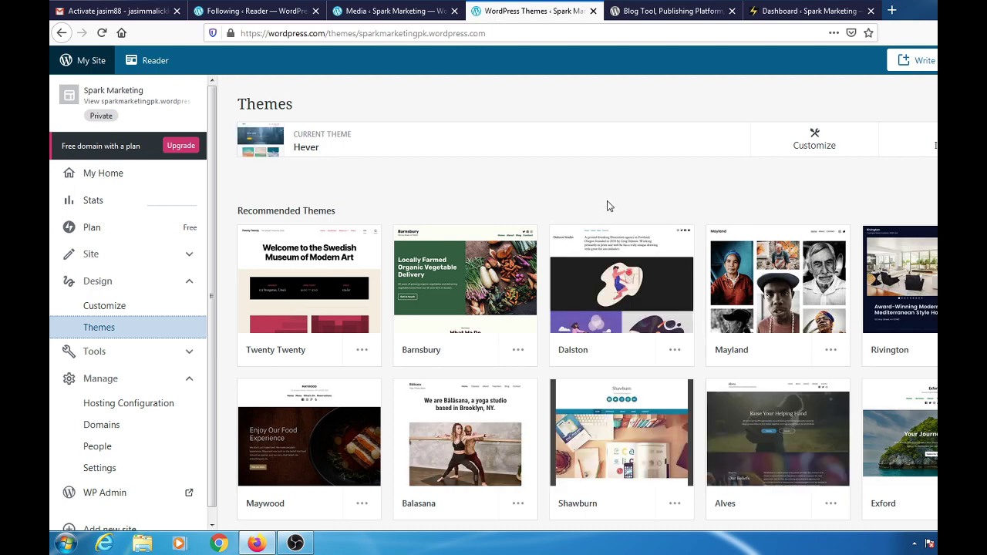
{"action": "scroll", "coordinate": [644, 225], "scroll_direction": "down", "scroll_amount": 3}
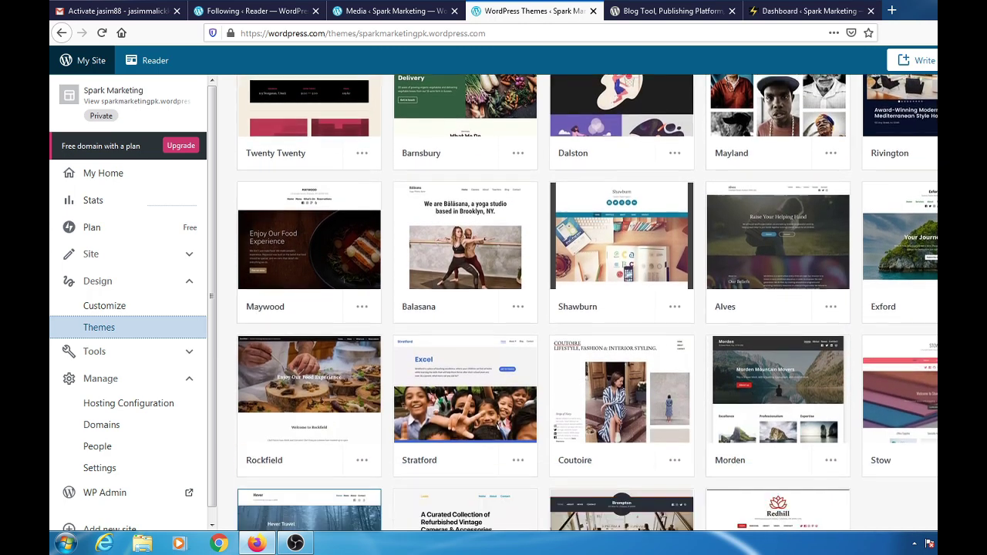
{"action": "scroll", "coordinate": [586, 300], "scroll_direction": "up", "scroll_amount": 3}
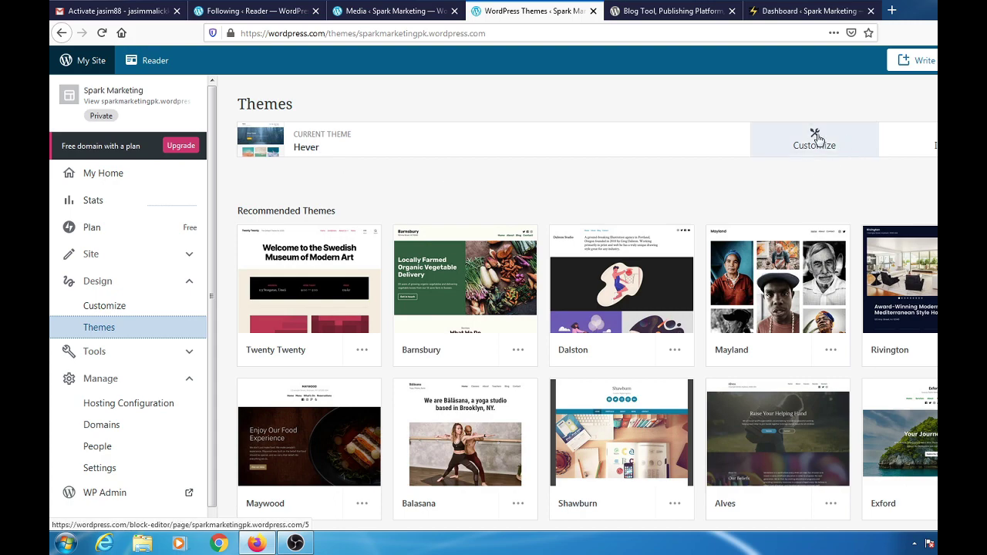
{"action": "scroll", "coordinate": [814, 139], "scroll_direction": "down", "scroll_amount": 6}
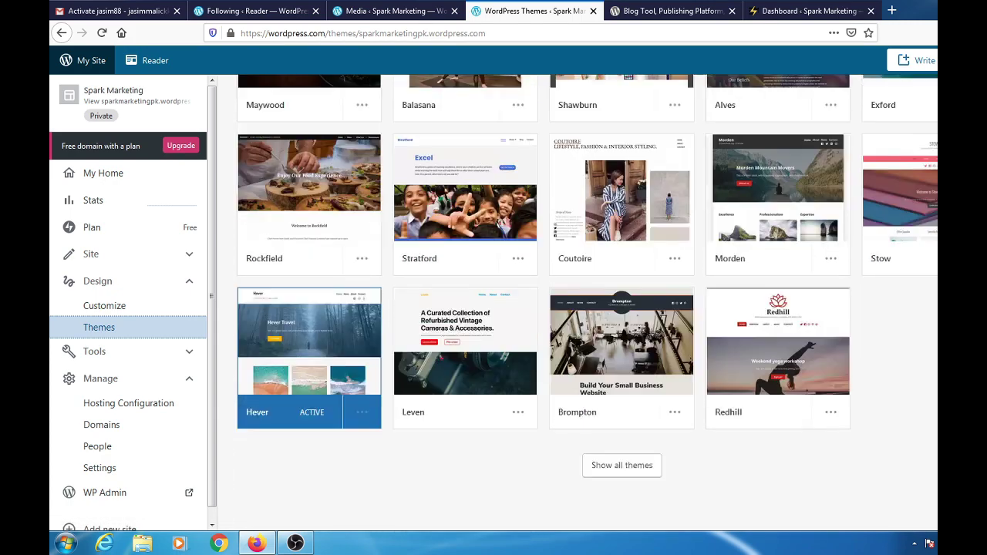
{"action": "scroll", "coordinate": [587, 236], "scroll_direction": "down", "scroll_amount": 1}
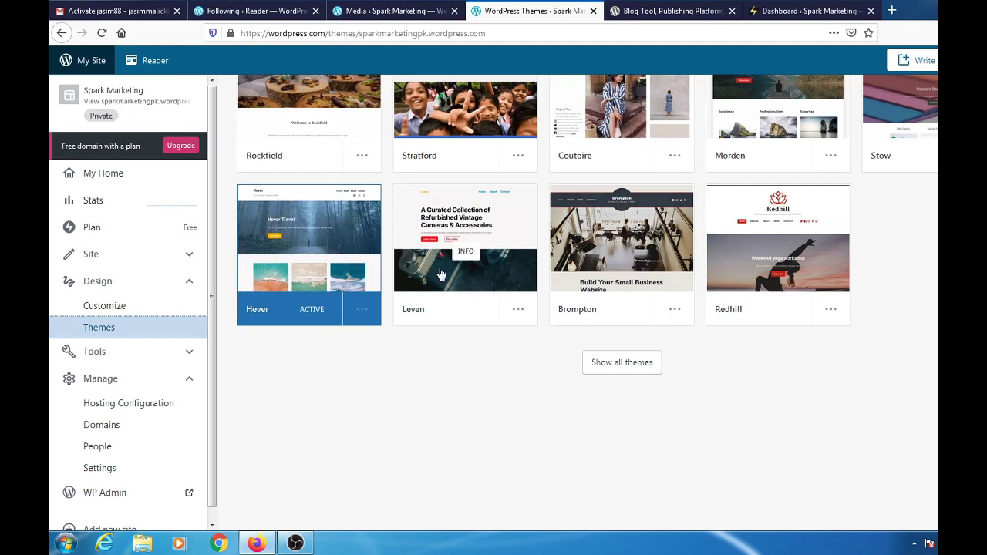
{"action": "scroll", "coordinate": [465, 247], "scroll_direction": "up", "scroll_amount": 5}
{"action": "scroll", "coordinate": [539, 207], "scroll_direction": "up", "scroll_amount": 1}
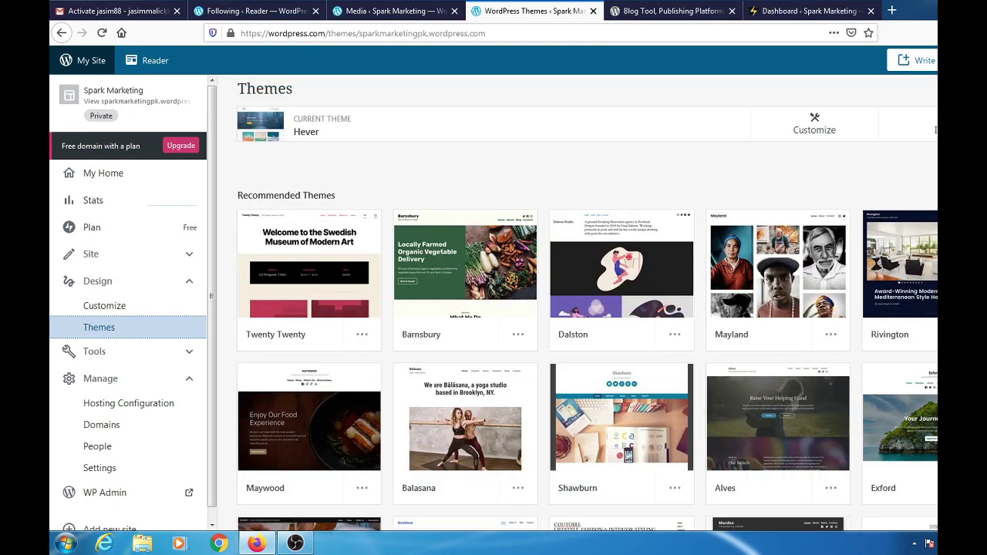
{"action": "scroll", "coordinate": [692, 198], "scroll_direction": "down", "scroll_amount": 5}
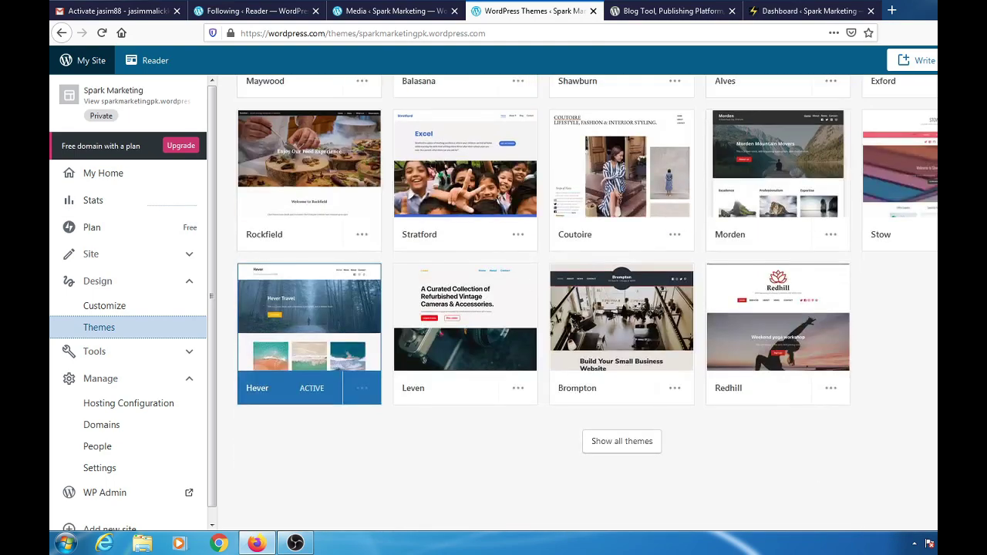
{"action": "left_click", "coordinate": [639, 441]}
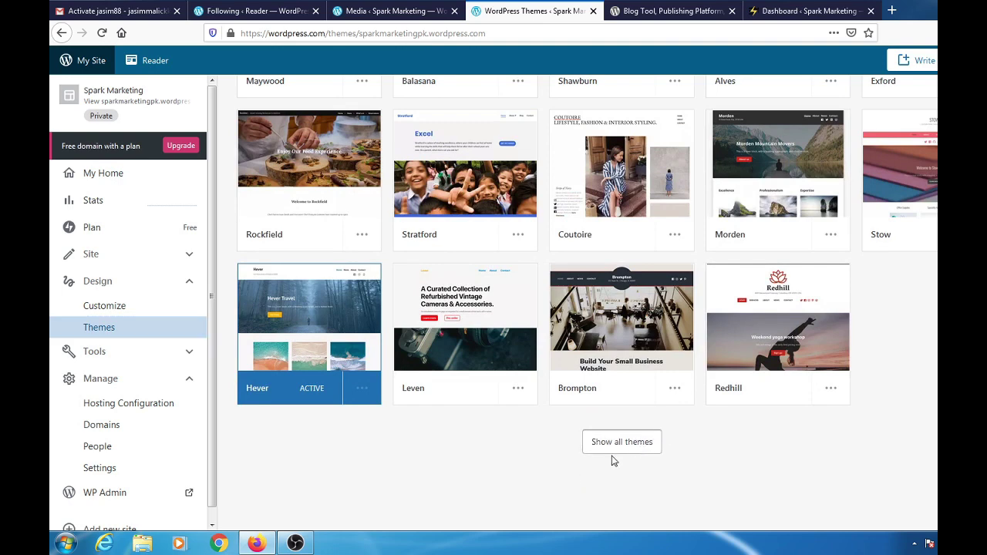
{"action": "scroll", "coordinate": [546, 308], "scroll_direction": "down", "scroll_amount": 4}
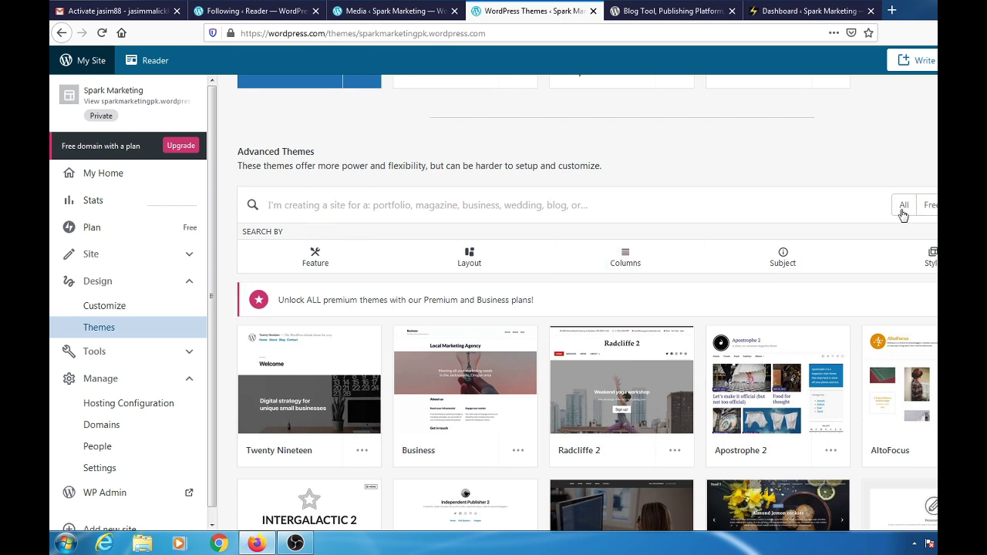
Step: Filter to free themes and search for marketing, then ecommerce, then digital
{"action": "left_click", "coordinate": [930, 204]}
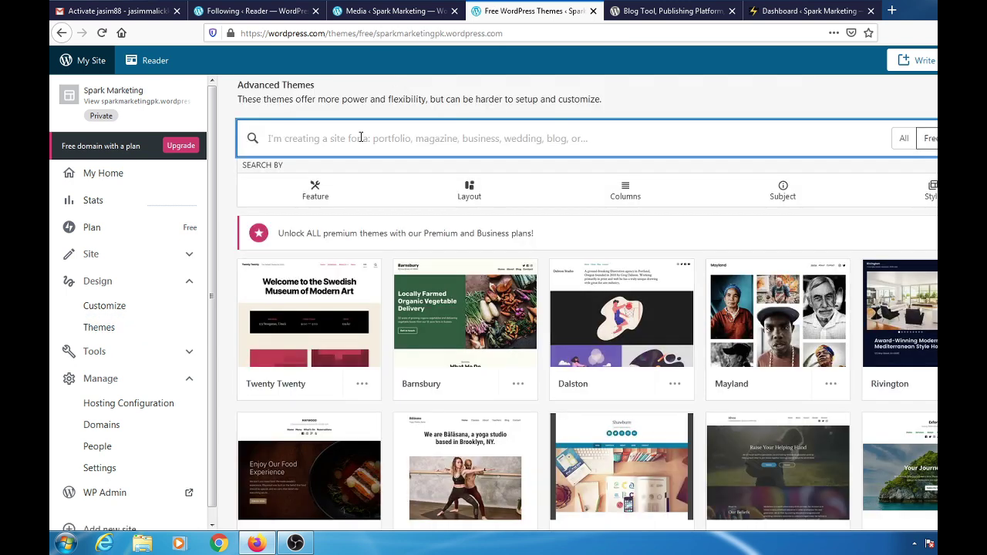
{"action": "type", "text": "m"}
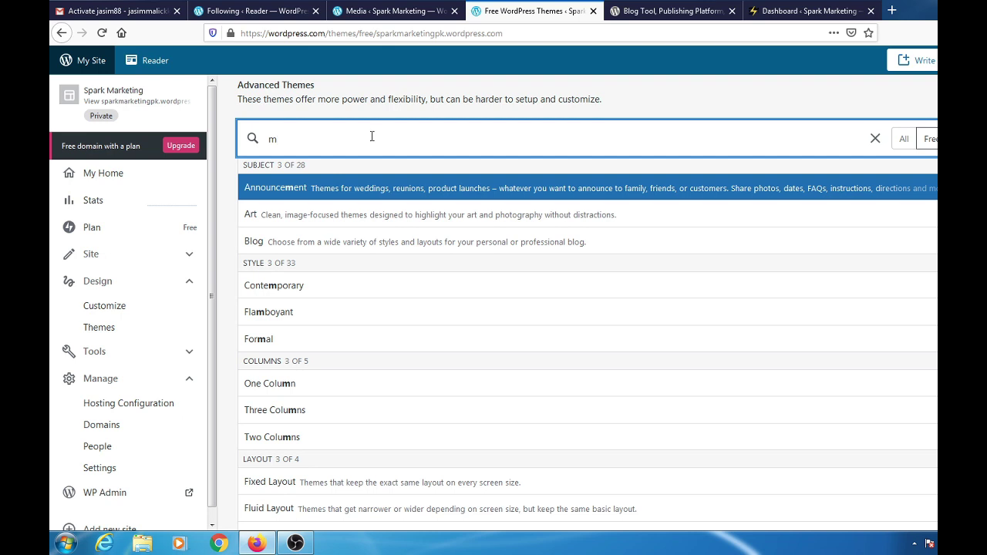
{"action": "type", "text": "arketing"}
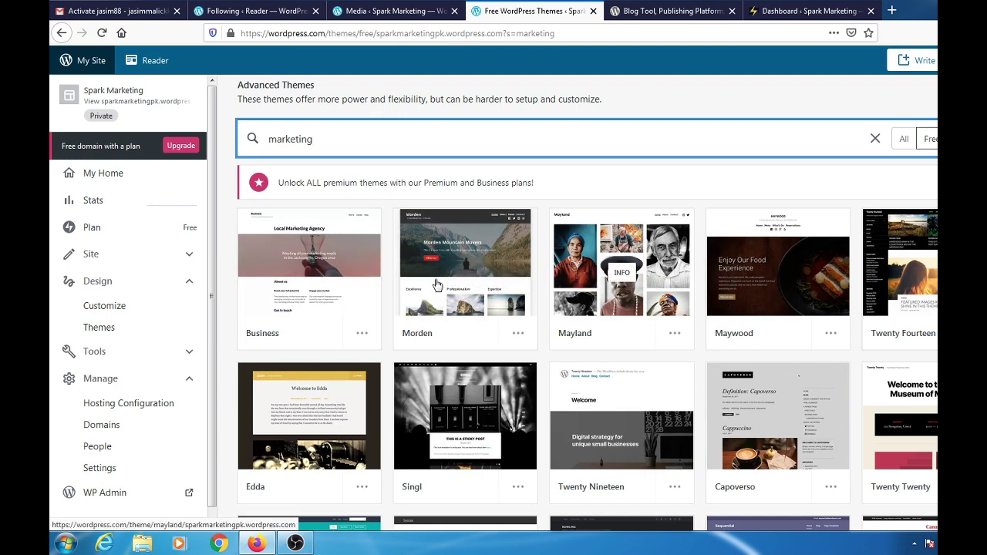
{"action": "scroll", "coordinate": [395, 468], "scroll_direction": "down", "scroll_amount": 2}
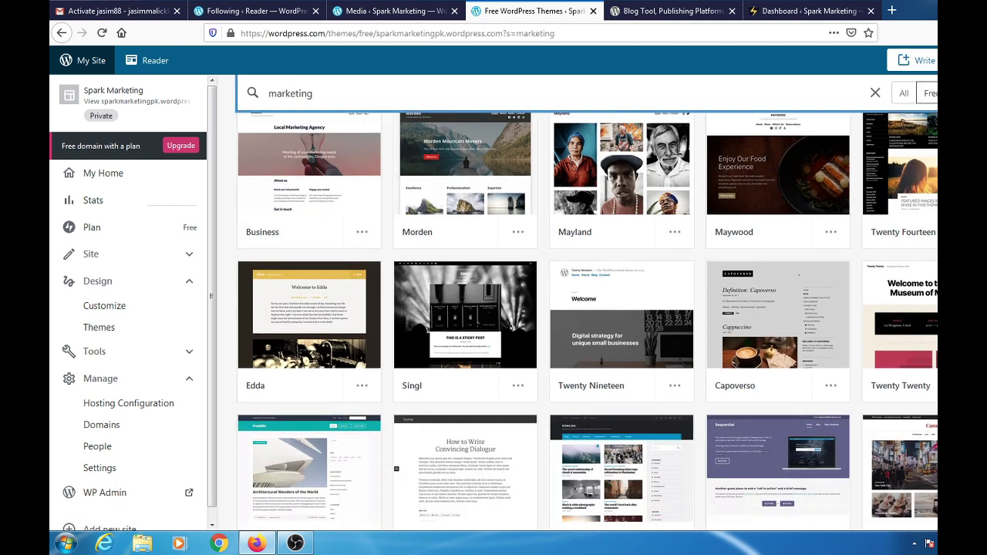
{"action": "scroll", "coordinate": [396, 468], "scroll_direction": "up", "scroll_amount": 1}
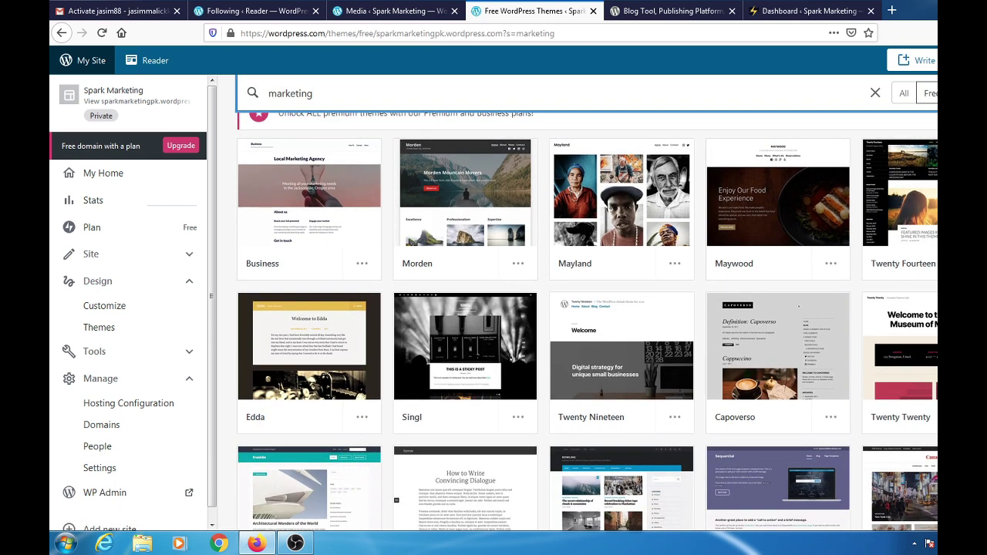
{"action": "scroll", "coordinate": [395, 468], "scroll_direction": "down", "scroll_amount": 6}
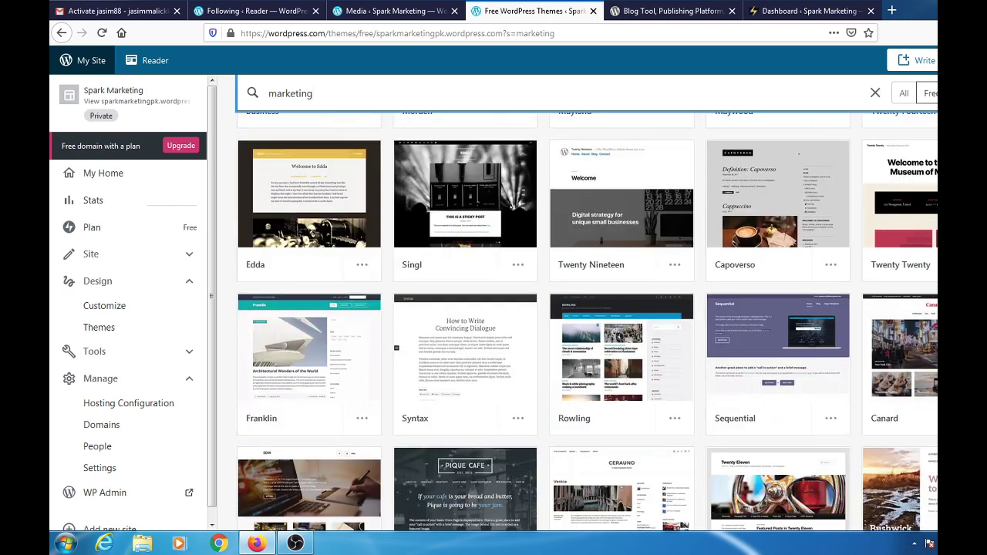
{"action": "scroll", "coordinate": [396, 154], "scroll_direction": "down", "scroll_amount": 6}
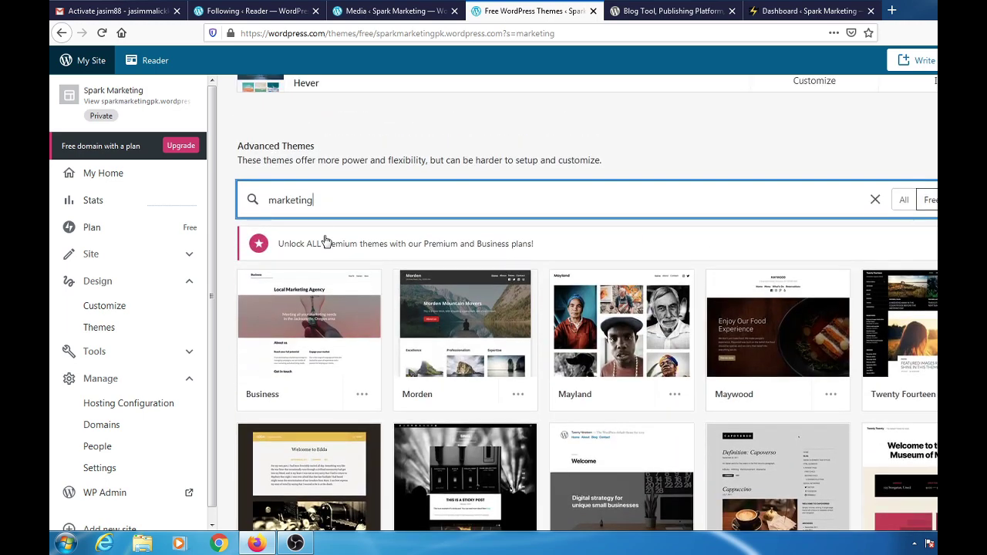
{"action": "left_click_drag", "start_coordinate": [323, 202], "coordinate": [253, 202]}
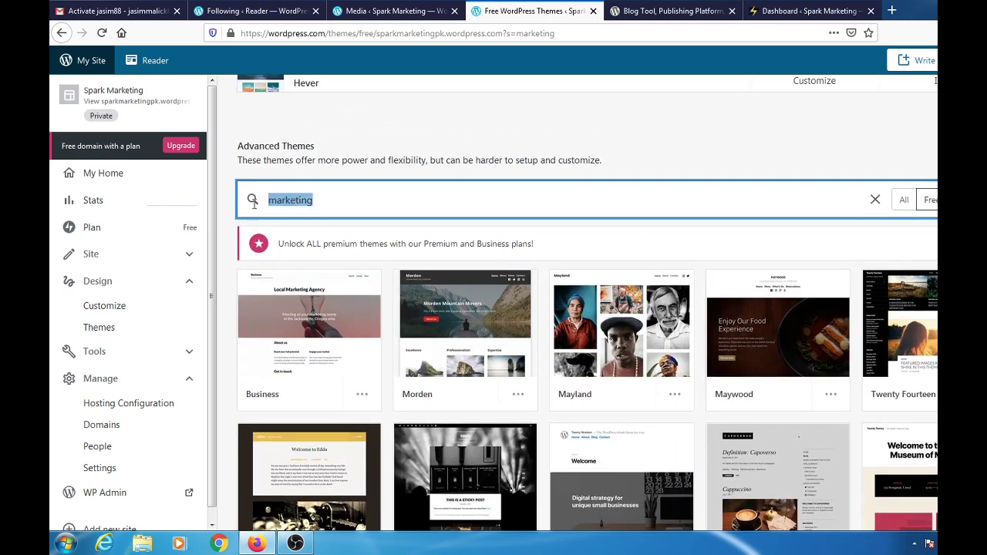
{"action": "type", "text": "ecommerce"}
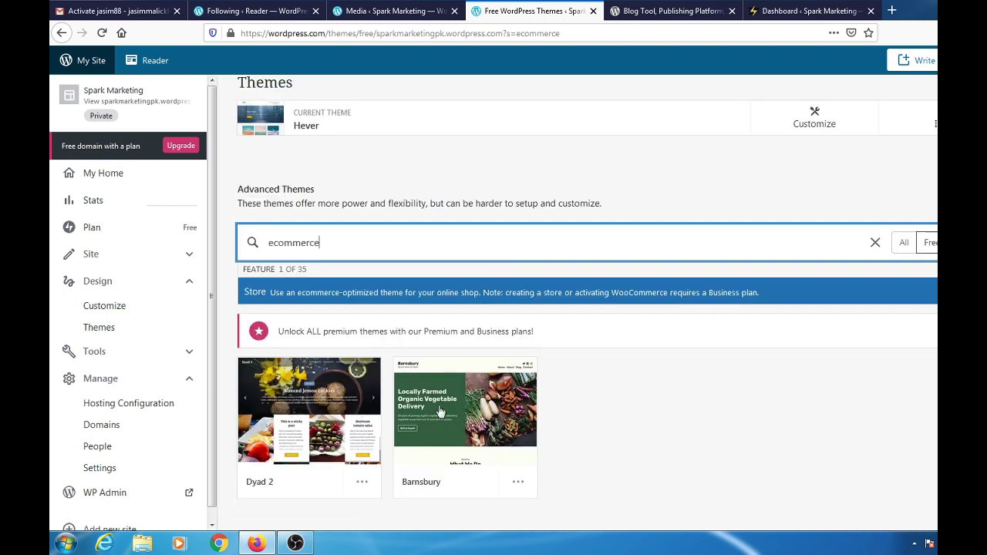
{"action": "left_click_drag", "start_coordinate": [339, 243], "coordinate": [269, 247]}
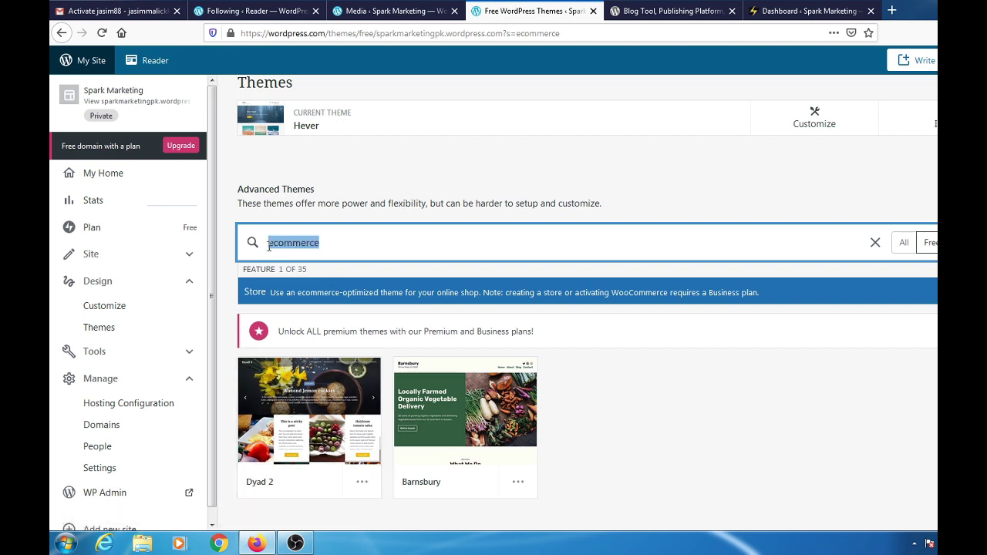
{"action": "type", "text": "digita"}
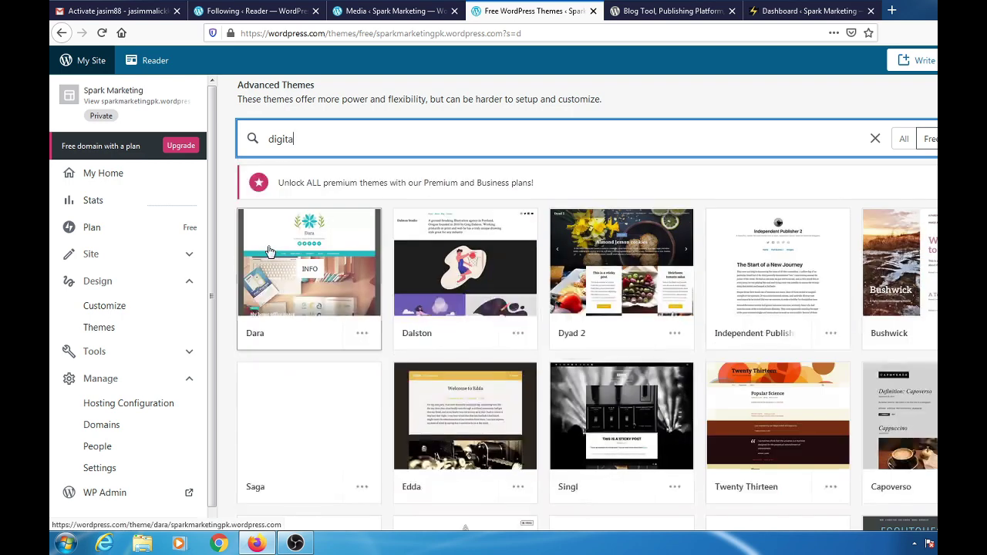
{"action": "type", "text": "l"}
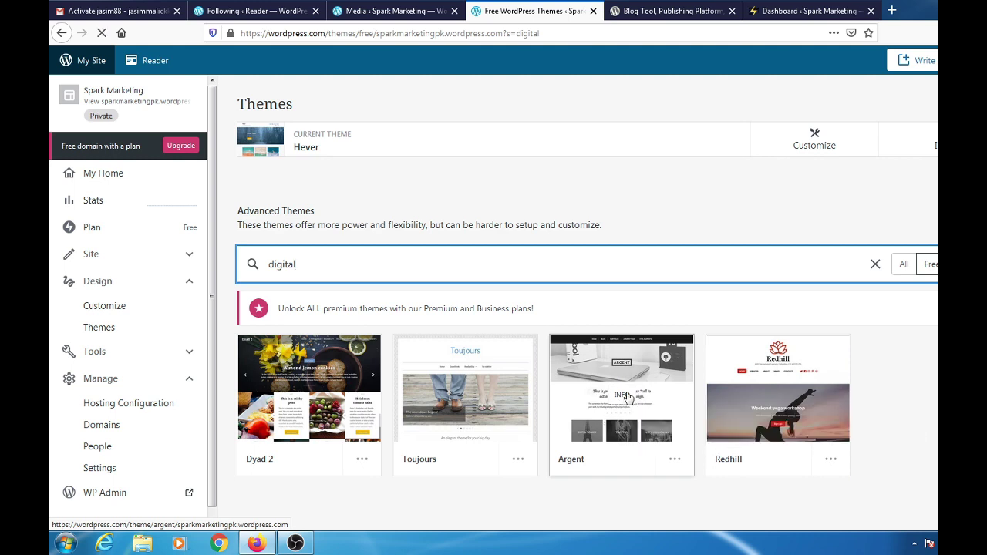
Step: Open the Argent theme's details, activate it for the site, and dismiss the confirmation
{"action": "left_click", "coordinate": [626, 397]}
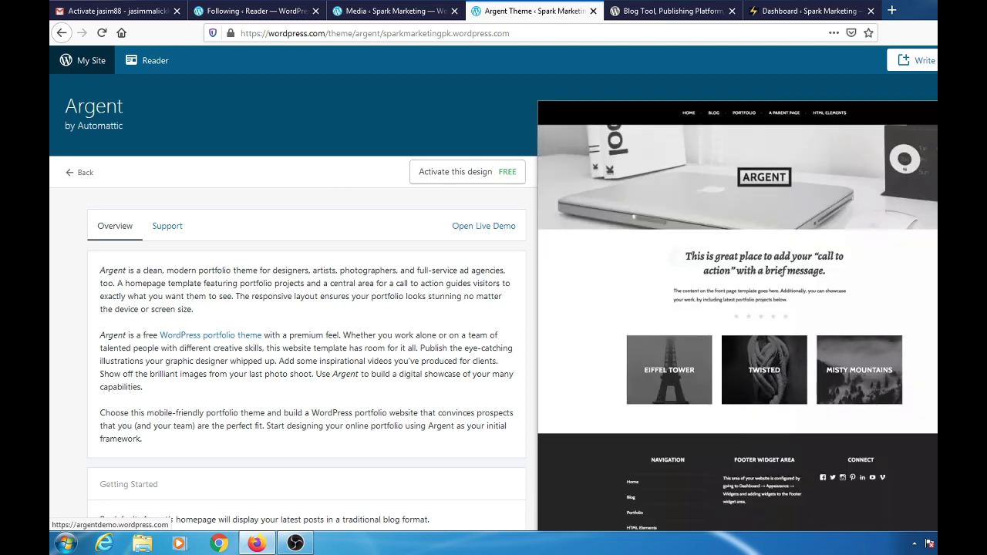
{"action": "scroll", "coordinate": [507, 216], "scroll_direction": "down", "scroll_amount": 3}
{"action": "scroll", "coordinate": [507, 300], "scroll_direction": "up", "scroll_amount": 1}
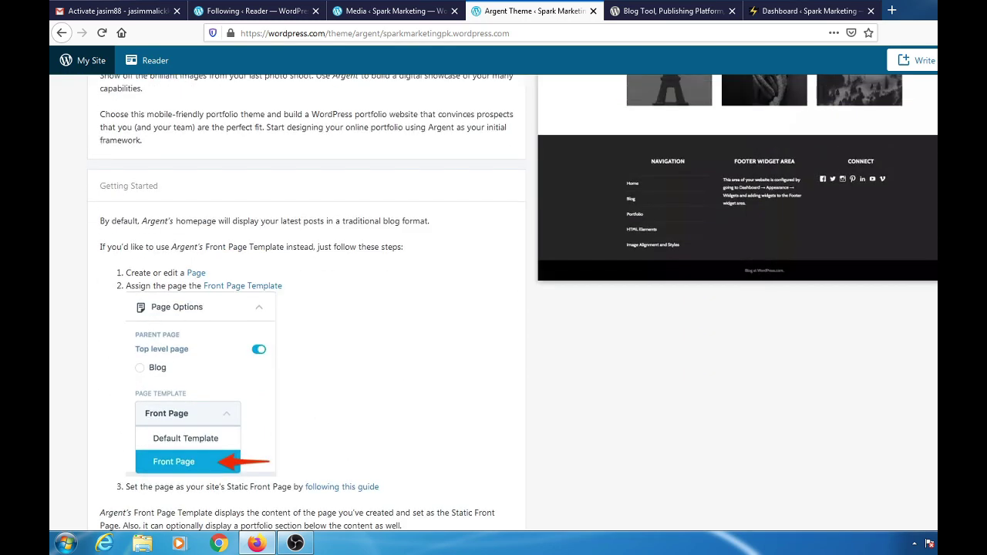
{"action": "scroll", "coordinate": [507, 300], "scroll_direction": "up", "scroll_amount": 1}
{"action": "scroll", "coordinate": [506, 301], "scroll_direction": "down", "scroll_amount": 12}
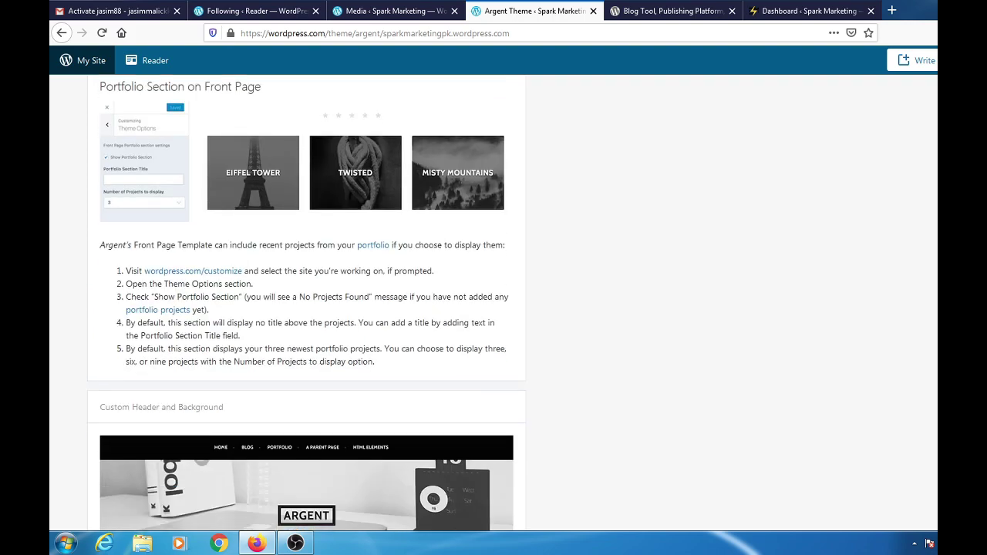
{"action": "scroll", "coordinate": [306, 304], "scroll_direction": "down", "scroll_amount": 15}
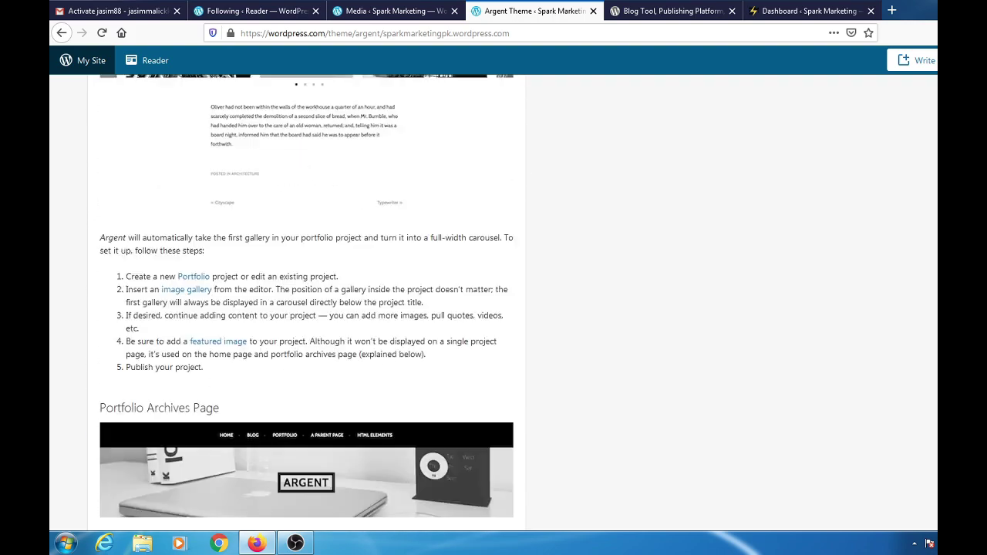
{"action": "scroll", "coordinate": [306, 304], "scroll_direction": "down", "scroll_amount": 15}
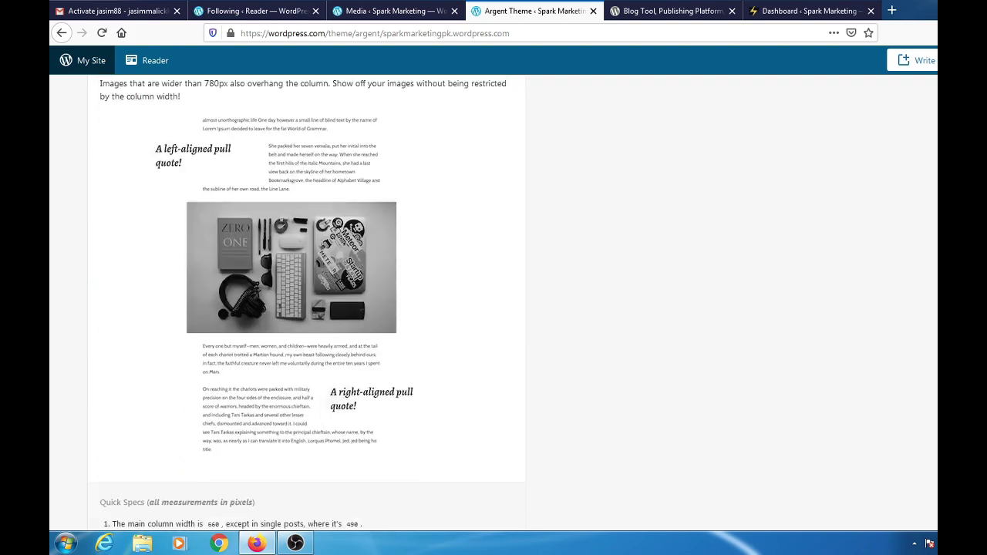
{"action": "scroll", "coordinate": [306, 302], "scroll_direction": "down", "scroll_amount": 2}
{"action": "scroll", "coordinate": [306, 302], "scroll_direction": "up", "scroll_amount": 20}
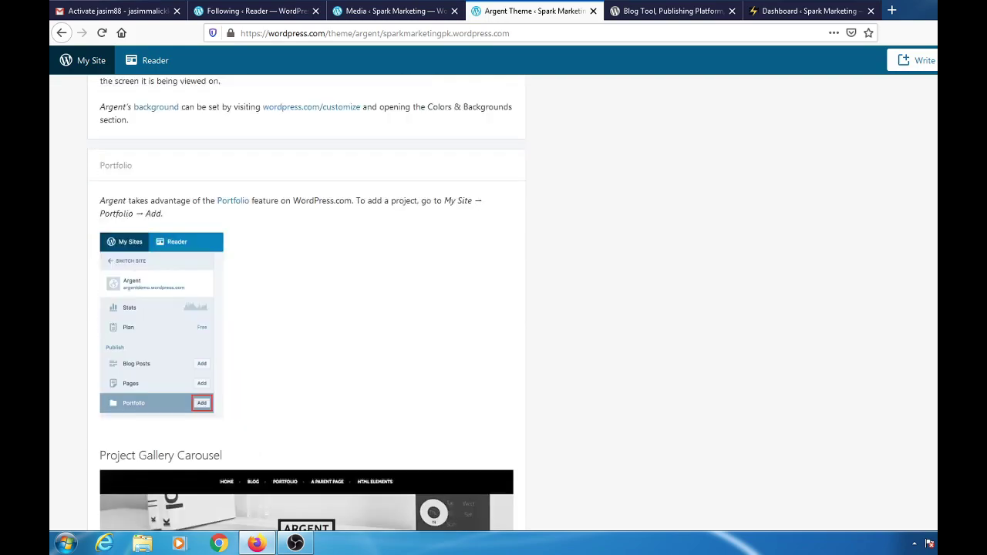
{"action": "scroll", "coordinate": [493, 302], "scroll_direction": "up", "scroll_amount": 10}
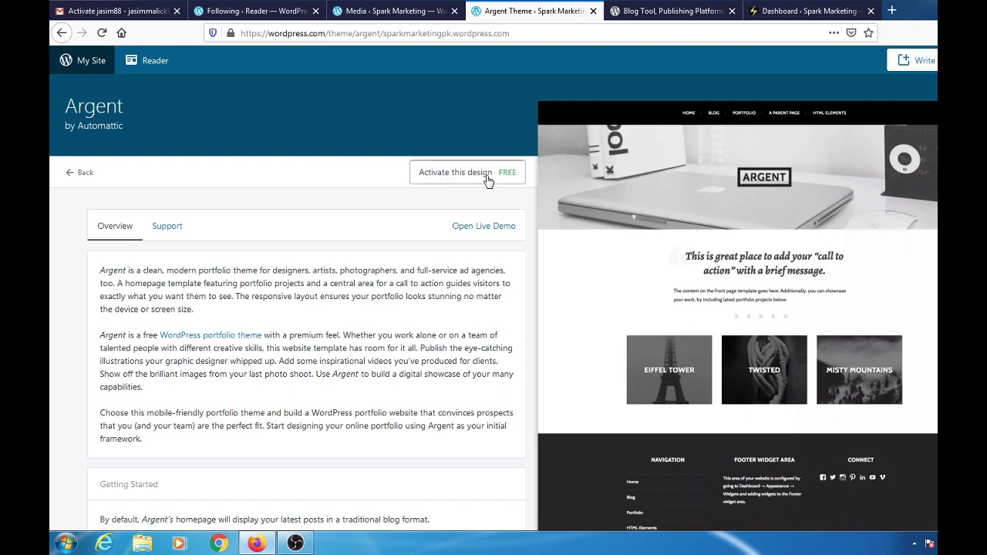
{"action": "left_click", "coordinate": [507, 174]}
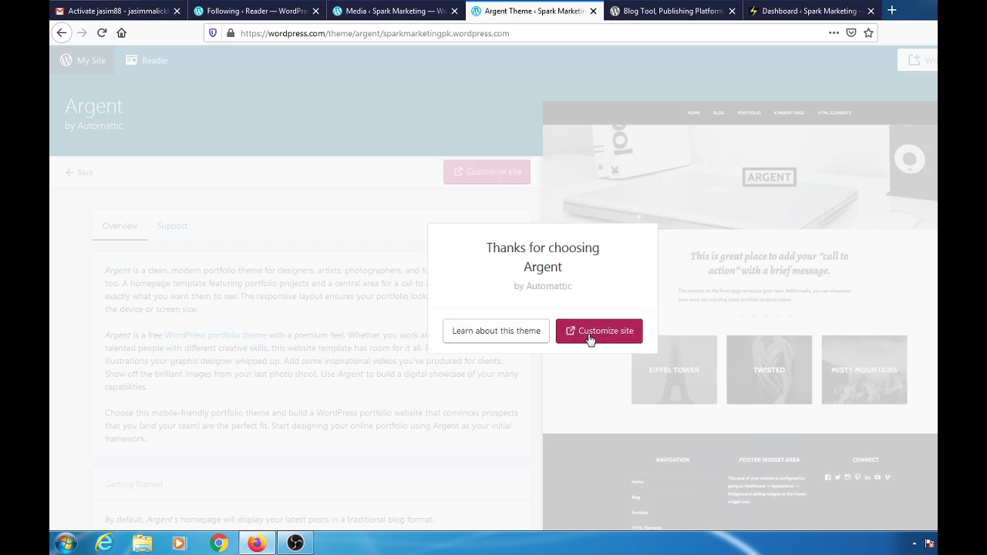
{"action": "left_click", "coordinate": [332, 220]}
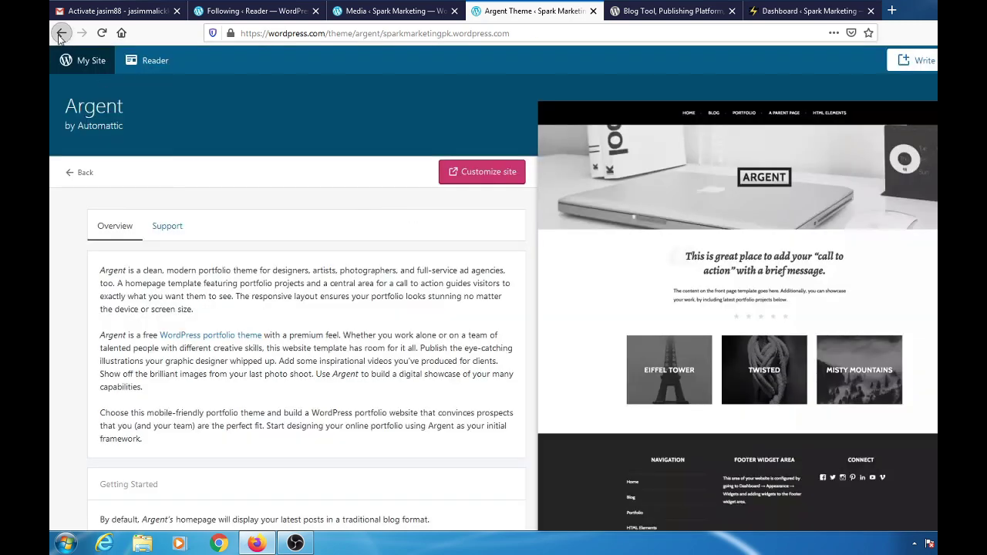
Step: Go back from Themes to My Home and open the live site in a new tab
{"action": "left_click", "coordinate": [61, 33]}
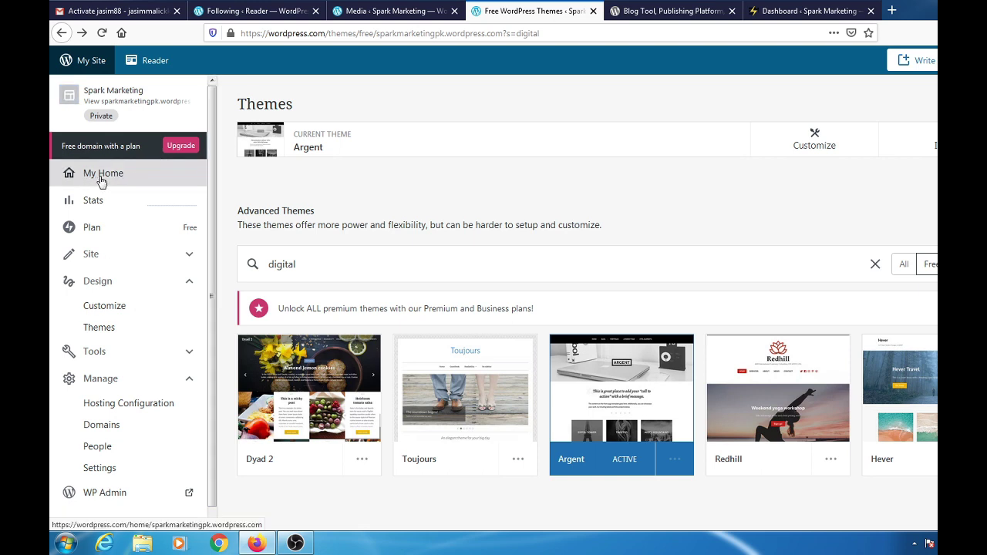
{"action": "left_click", "coordinate": [132, 183]}
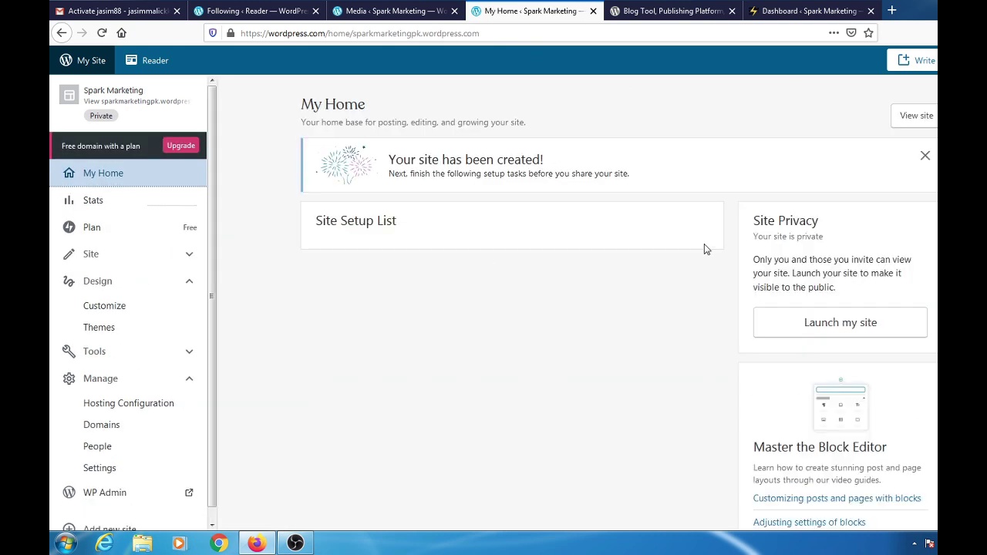
{"action": "right_click", "coordinate": [921, 122]}
{"action": "left_click", "coordinate": [917, 127]}
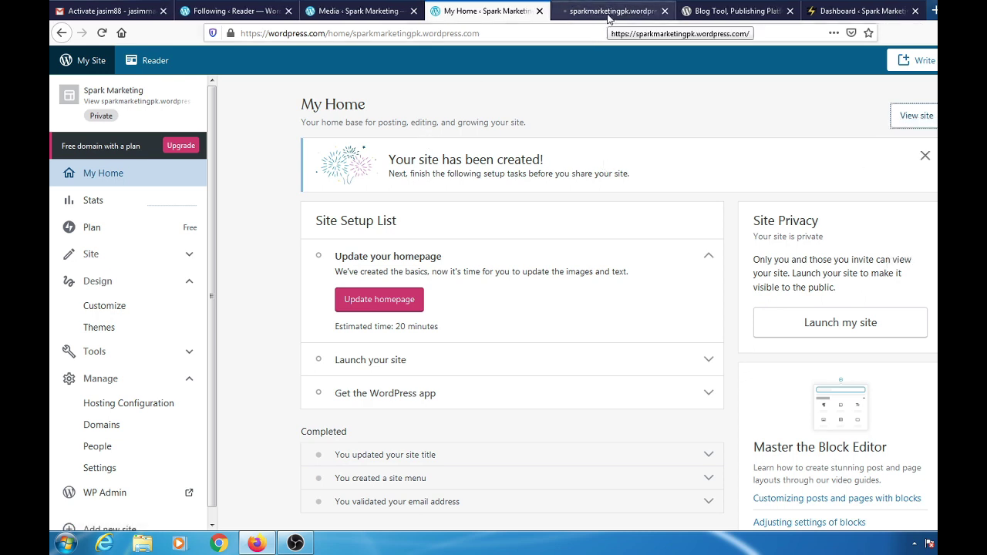
Step: Reload the live Spark Marketing home page, scroll through it, then go to Contact Us
{"action": "left_click", "coordinate": [609, 12]}
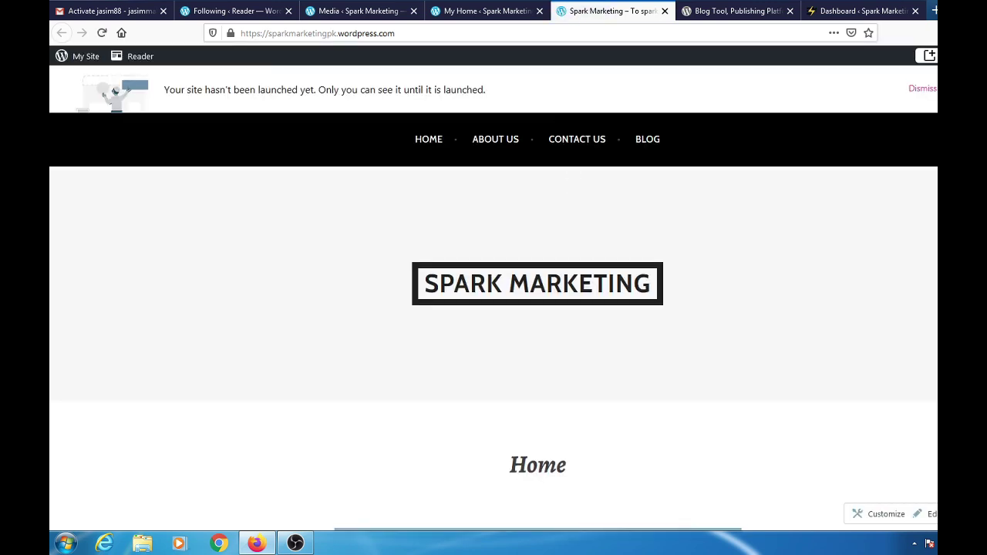
{"action": "scroll", "coordinate": [832, 192], "scroll_direction": "down", "scroll_amount": 5}
{"action": "key", "text": "F5"}
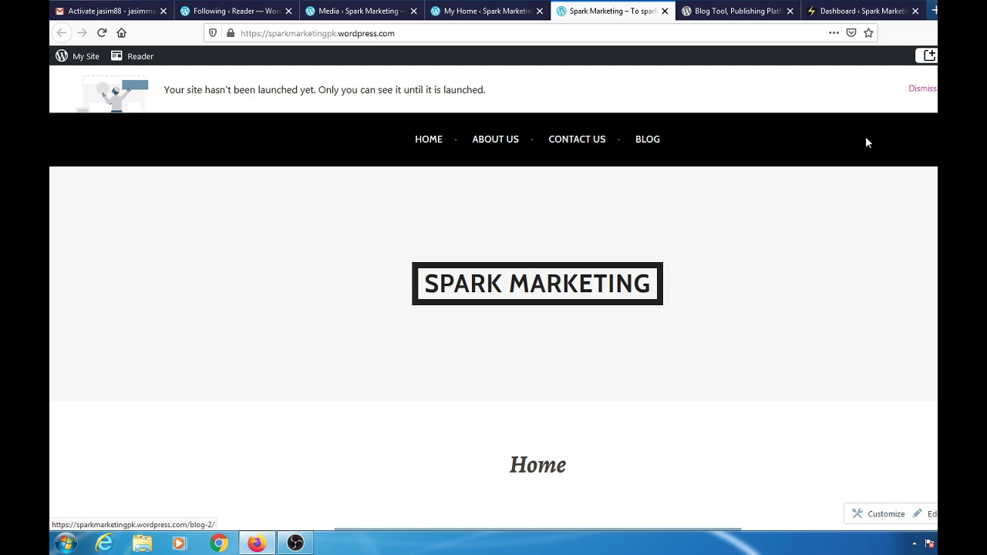
{"action": "scroll", "coordinate": [704, 227], "scroll_direction": "down", "scroll_amount": 9}
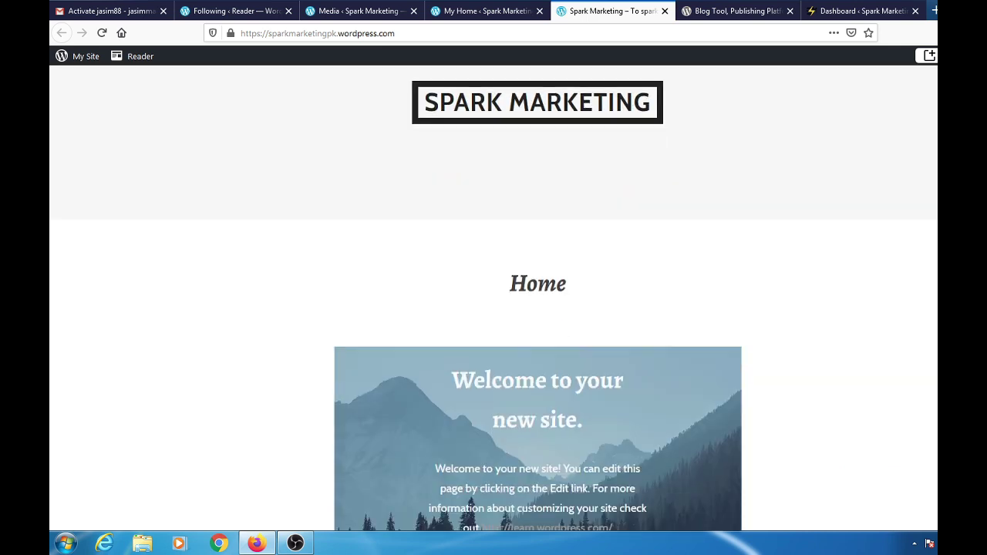
{"action": "scroll", "coordinate": [493, 298], "scroll_direction": "down", "scroll_amount": 8}
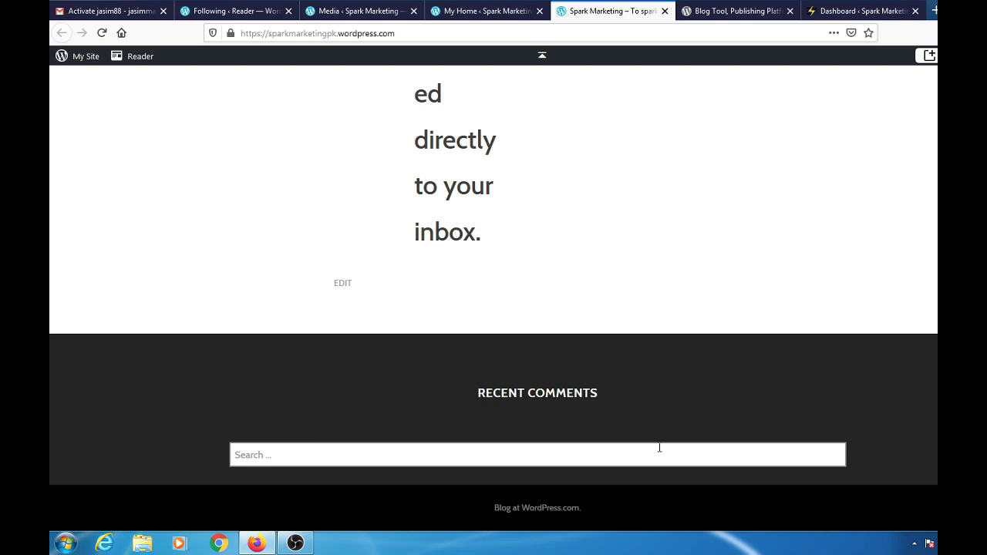
{"action": "scroll", "coordinate": [609, 427], "scroll_direction": "up", "scroll_amount": 10}
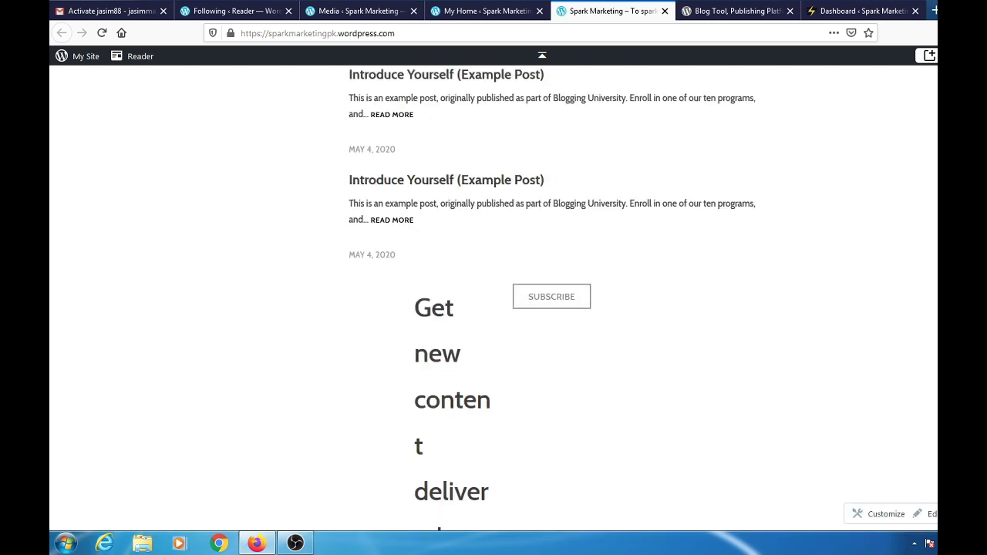
{"action": "scroll", "coordinate": [540, 231], "scroll_direction": "up", "scroll_amount": 5}
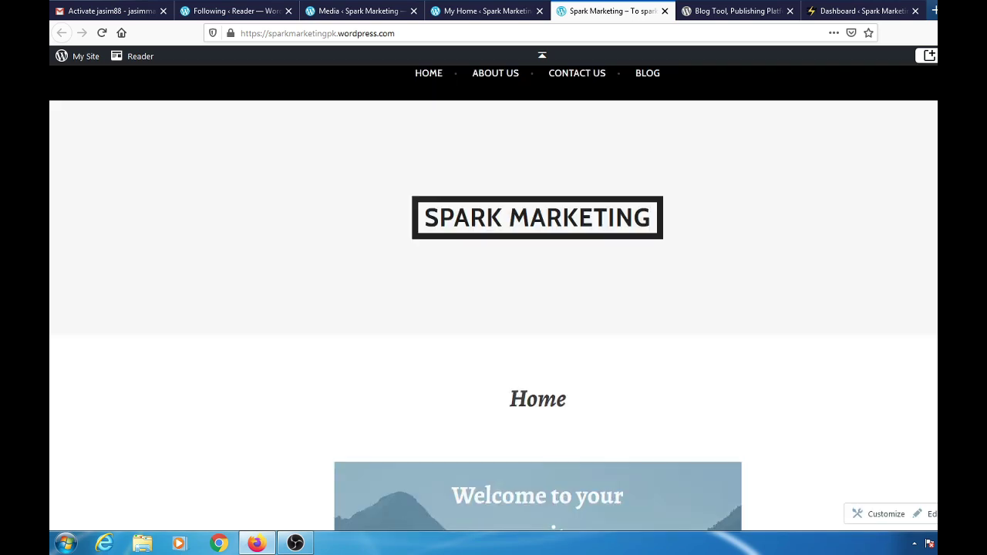
{"action": "left_click", "coordinate": [575, 79]}
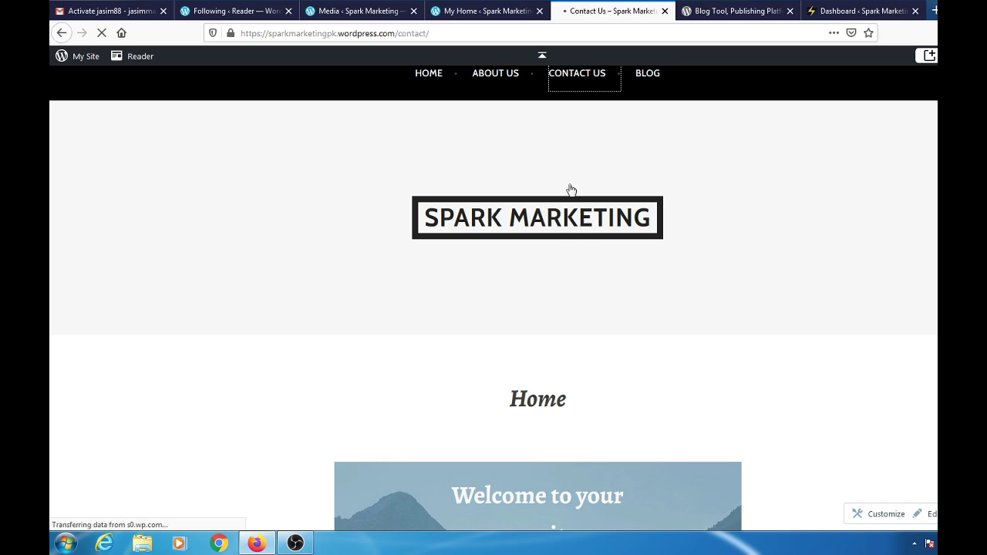
Step: Scroll through the Contact Us page and try its Name and Email form fields
{"action": "scroll", "coordinate": [600, 393], "scroll_direction": "down", "scroll_amount": 4}
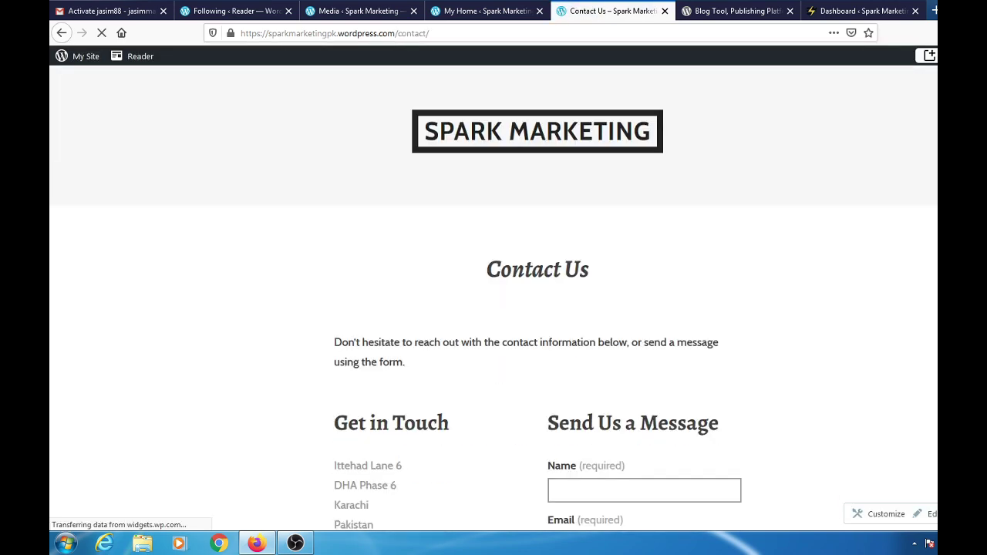
{"action": "scroll", "coordinate": [914, 288], "scroll_direction": "down", "scroll_amount": 5}
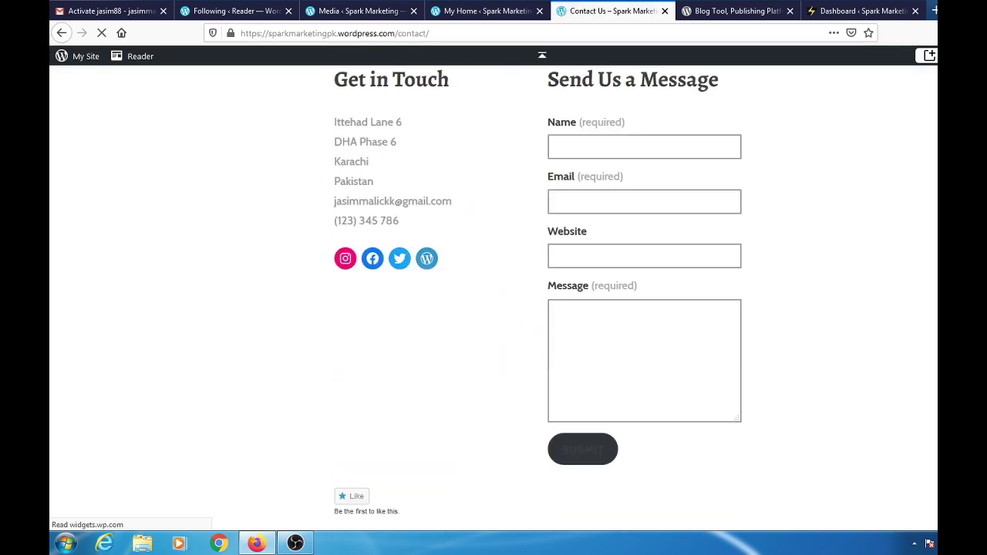
{"action": "scroll", "coordinate": [494, 293], "scroll_direction": "up", "scroll_amount": 6}
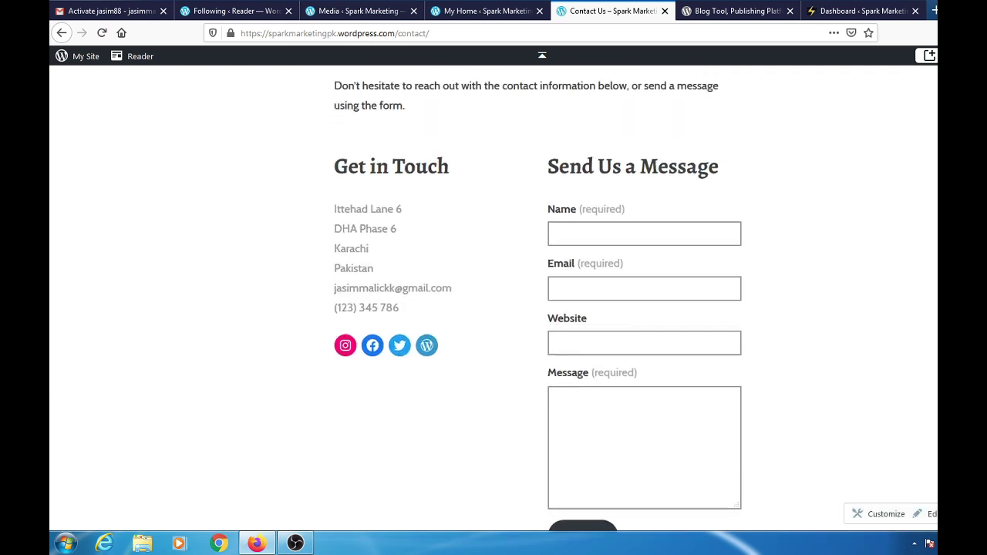
{"action": "scroll", "coordinate": [548, 255], "scroll_direction": "down", "scroll_amount": 1}
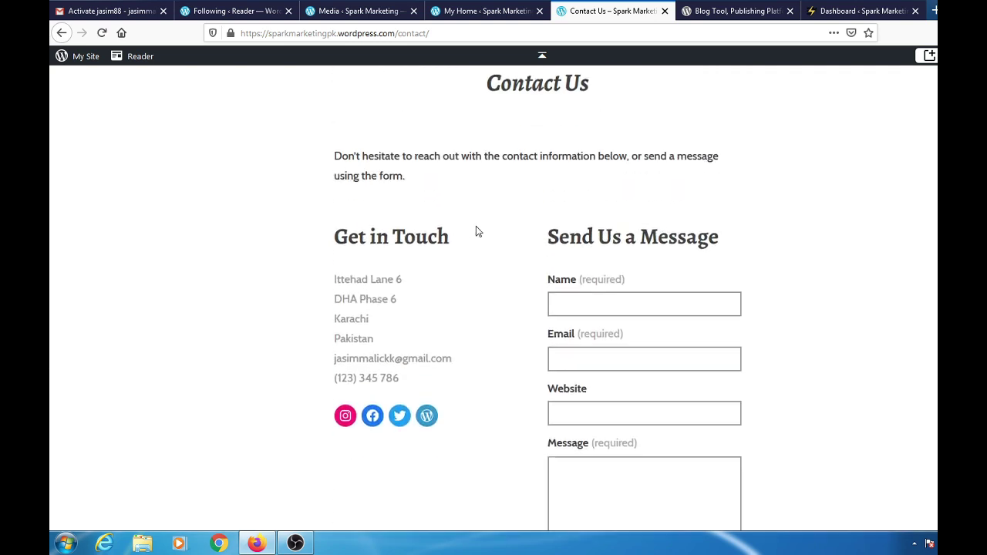
{"action": "left_click", "coordinate": [727, 307]}
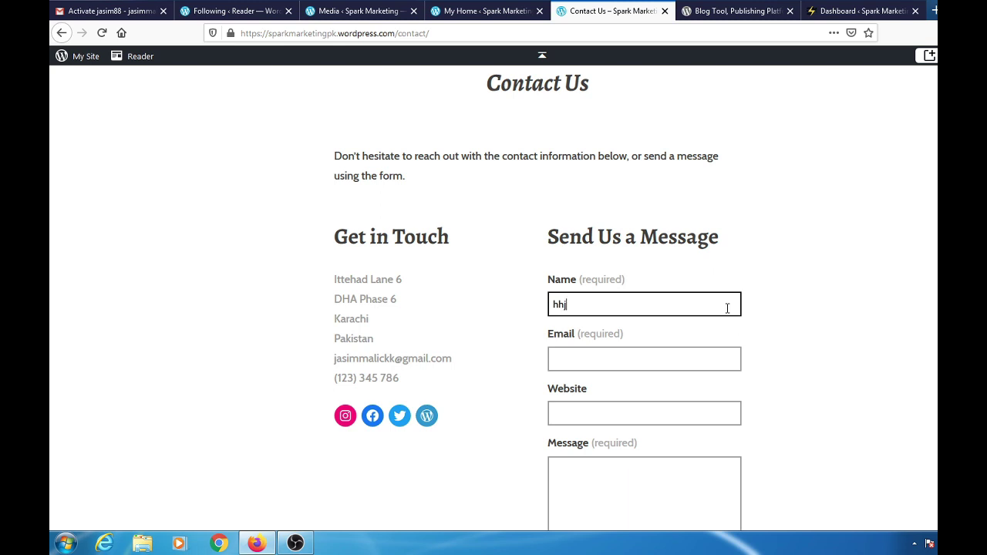
{"action": "left_click", "coordinate": [694, 352]}
{"action": "scroll", "coordinate": [548, 310], "scroll_direction": "down", "scroll_amount": 4}
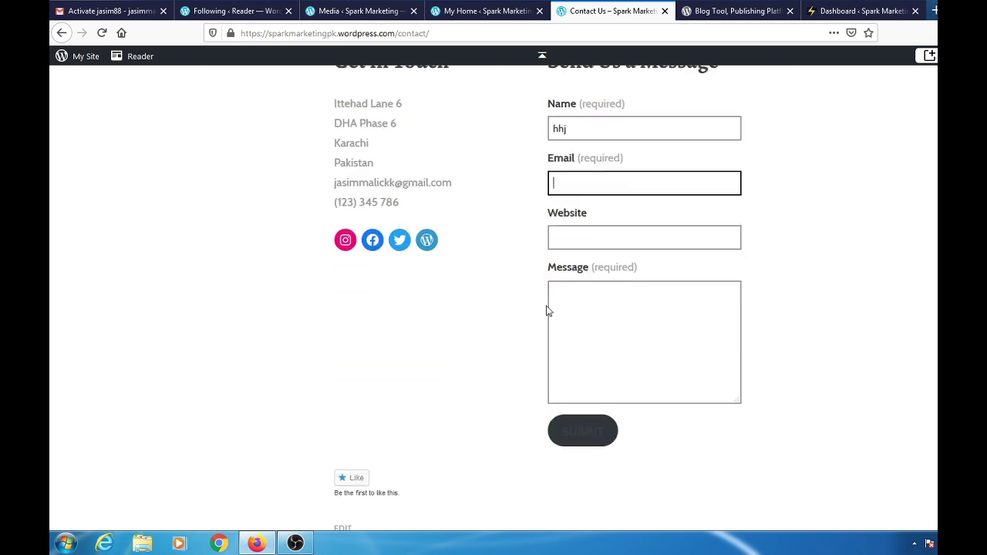
{"action": "left_click", "coordinate": [545, 310]}
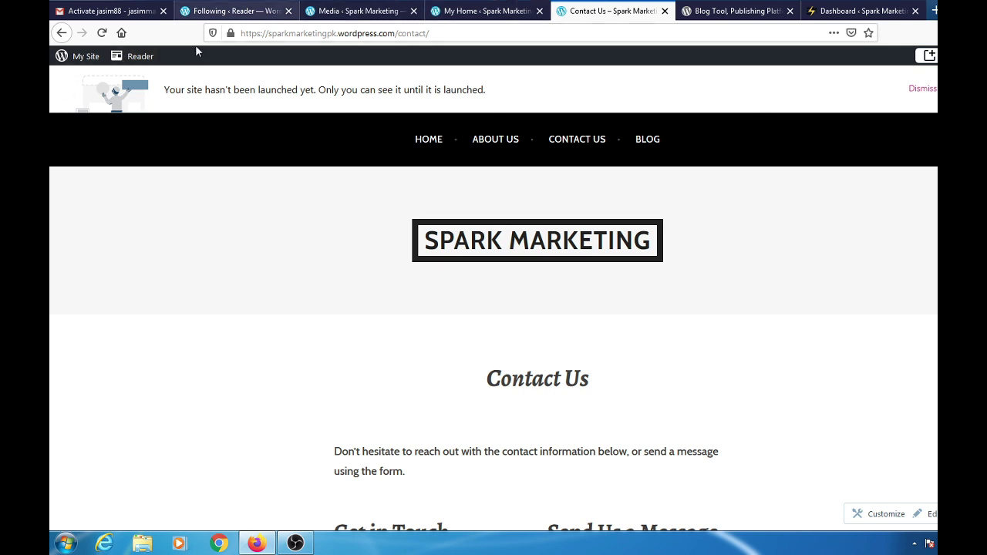
Step: From the My Home dashboard, open Site > Pages and start a new page
{"action": "left_click", "coordinate": [483, 8]}
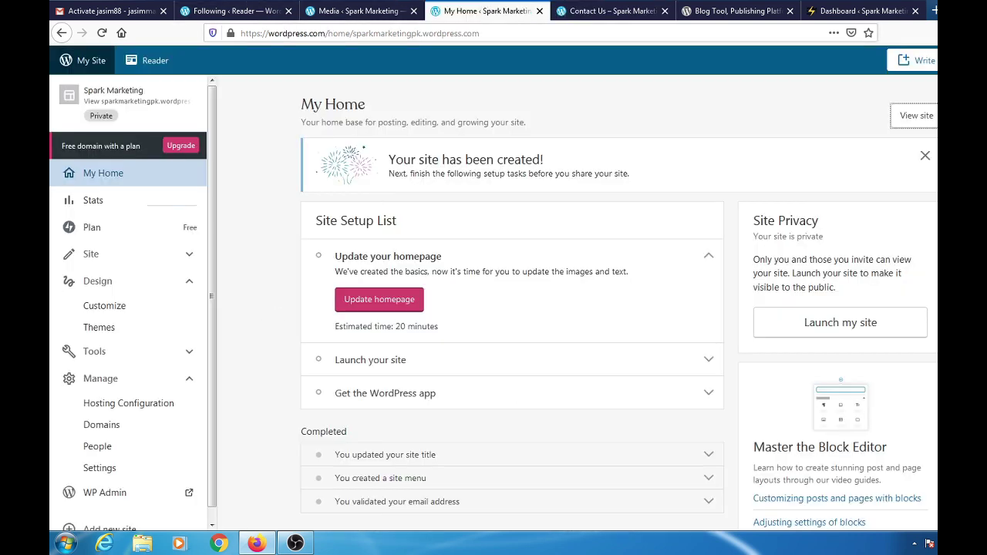
{"action": "scroll", "coordinate": [619, 301], "scroll_direction": "down", "scroll_amount": 1}
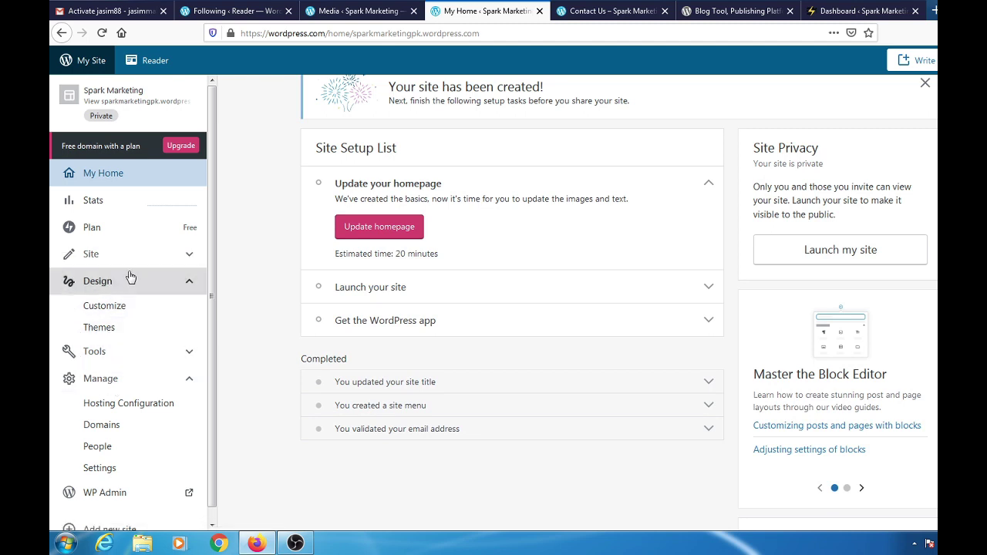
{"action": "left_click", "coordinate": [179, 259]}
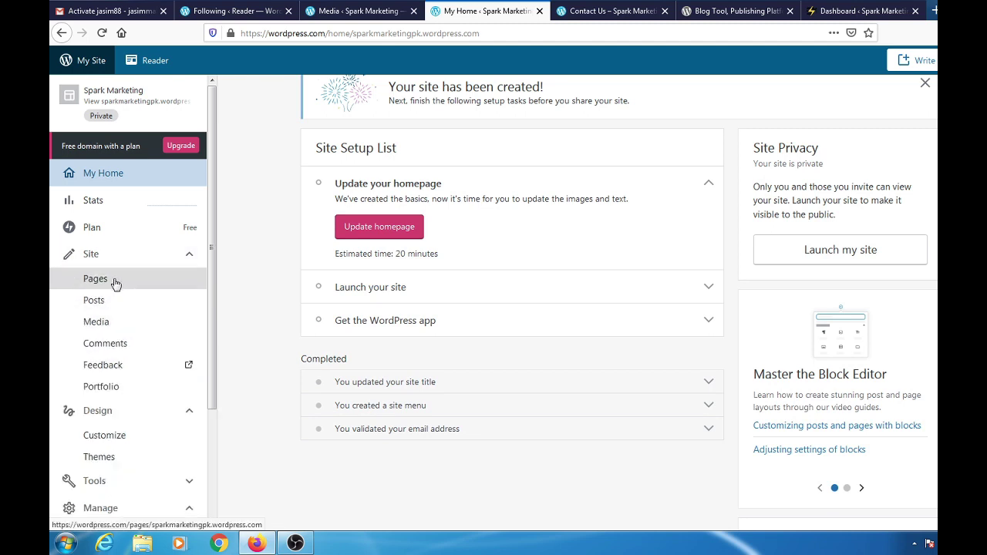
{"action": "left_click", "coordinate": [114, 284]}
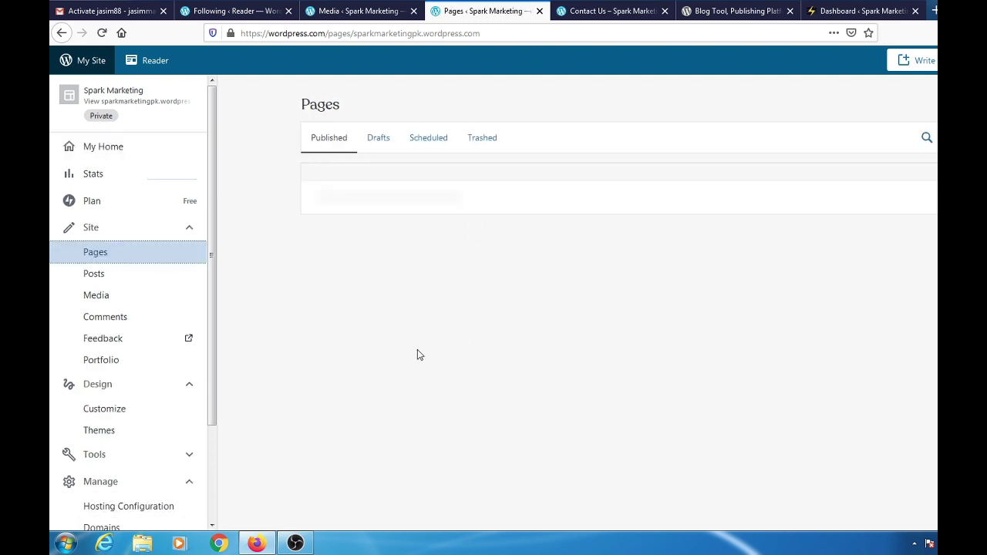
{"action": "left_click", "coordinate": [894, 183]}
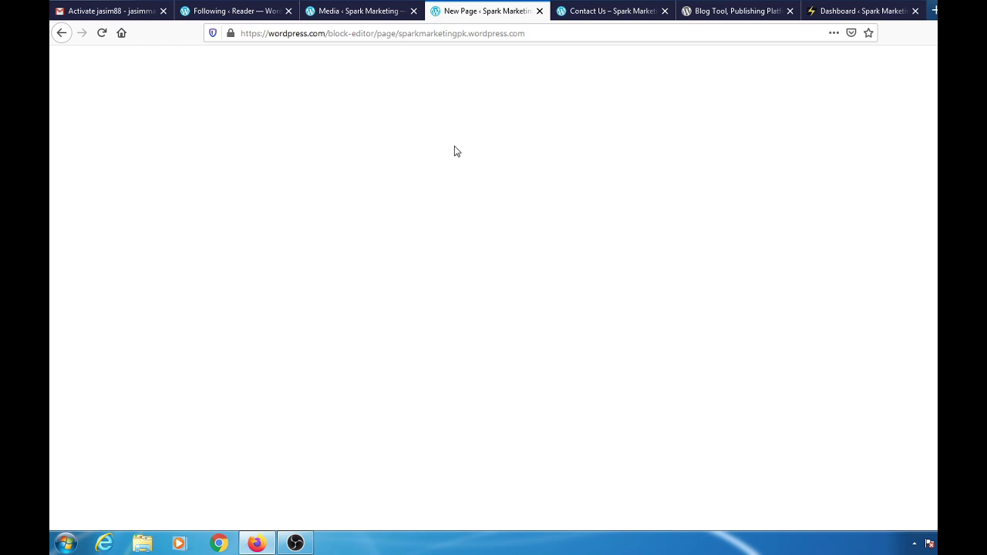
Step: Reload the stalled editor and start the new page from the Blank layout
{"action": "key", "text": "F5"}
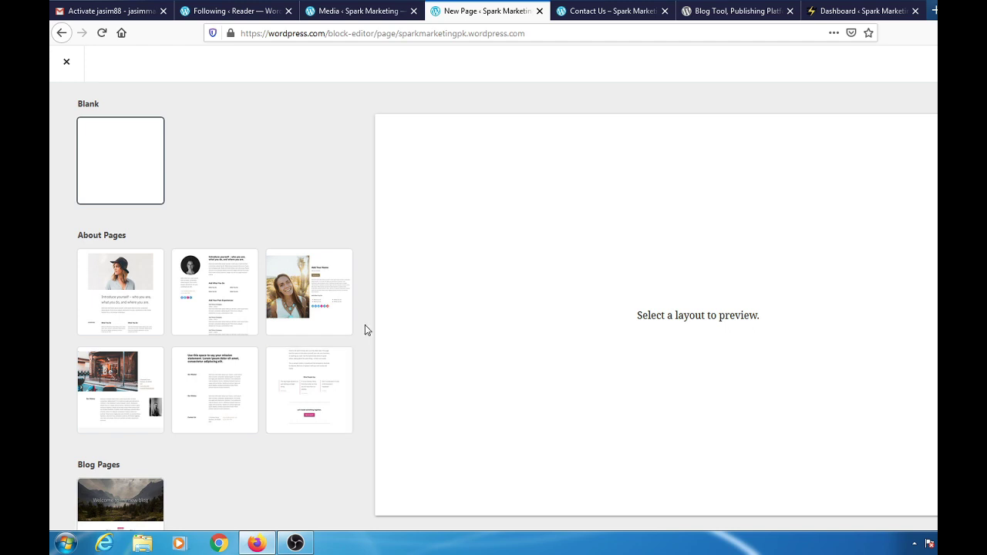
{"action": "left_click", "coordinate": [123, 177]}
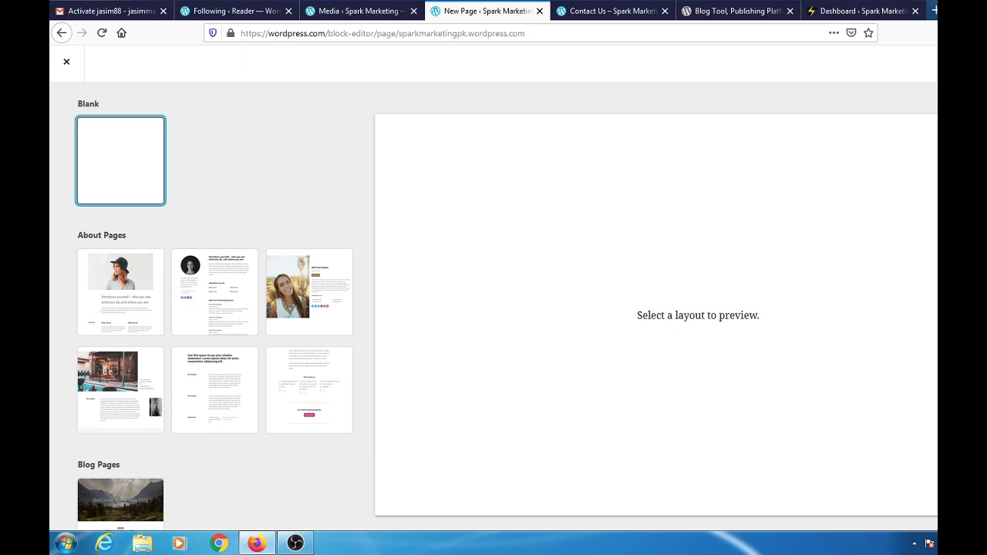
{"action": "key", "text": "Return"}
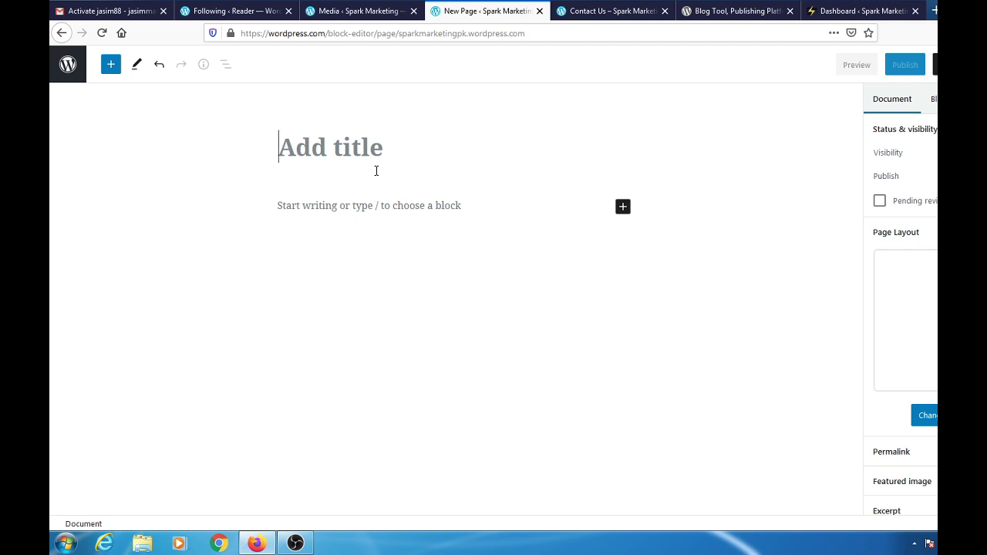
Step: Title the new page 'Business Plan'
{"action": "type", "text": "Businr"}
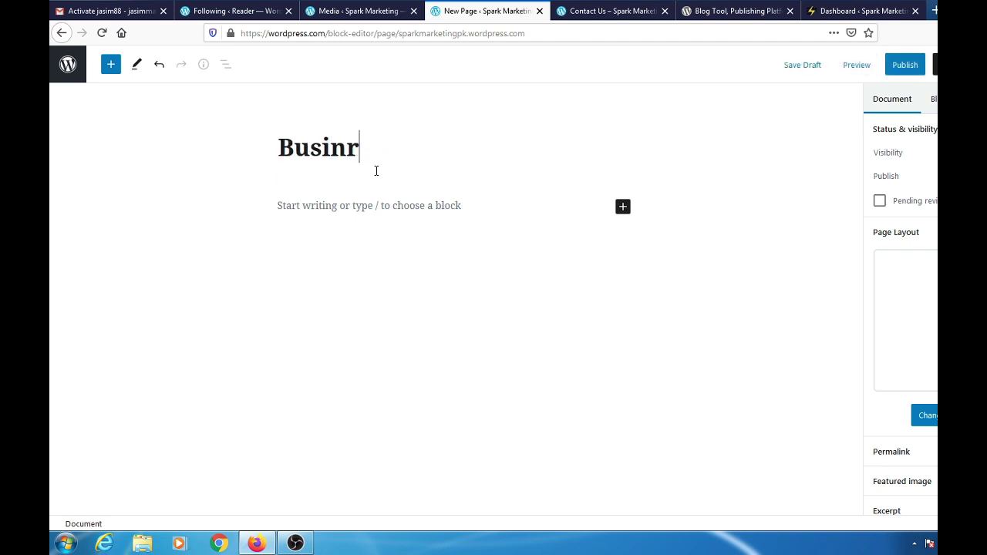
{"action": "key", "text": "BackSpace"}
{"action": "type", "text": "ess Plan"}
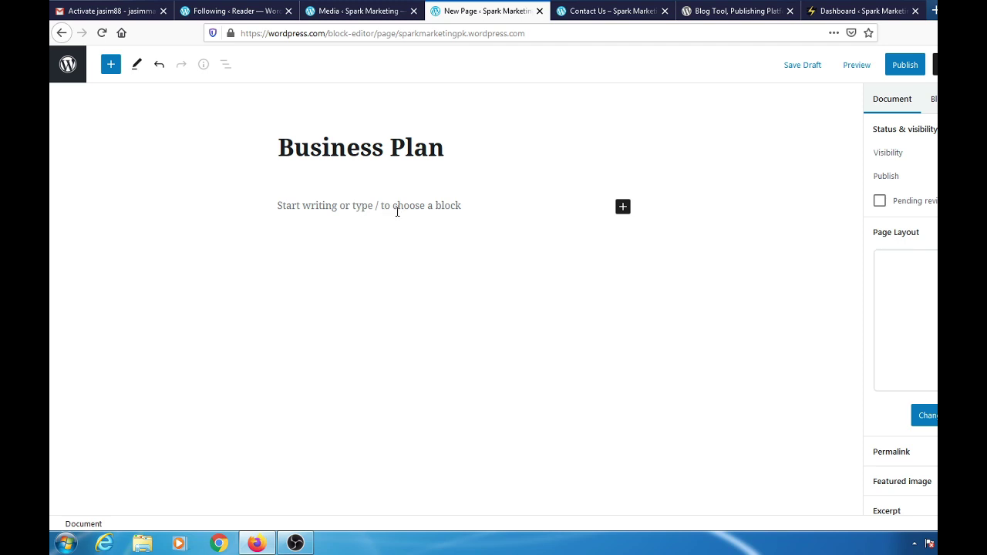
Step: Insert a Heading block into the page body below the title
{"action": "left_click", "coordinate": [493, 214]}
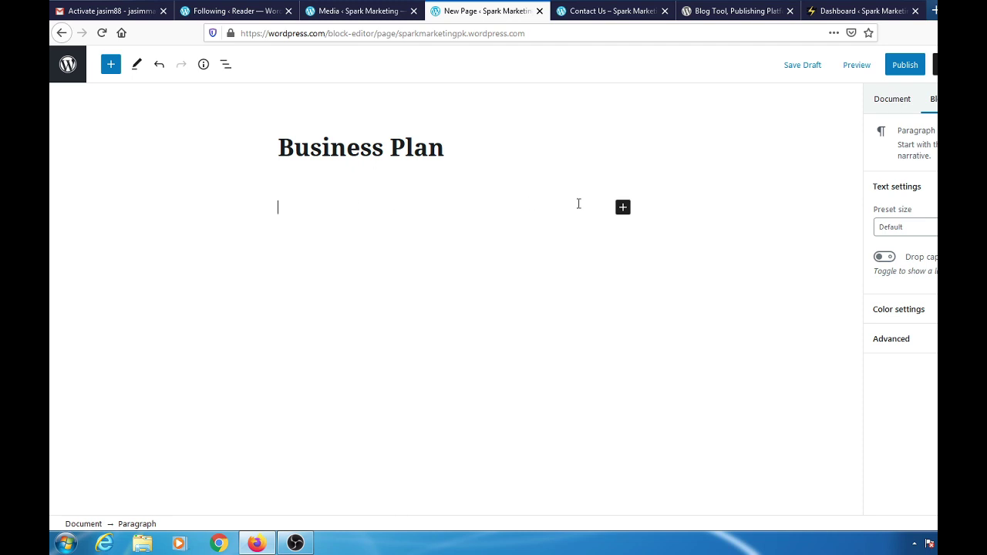
{"action": "left_click", "coordinate": [622, 209]}
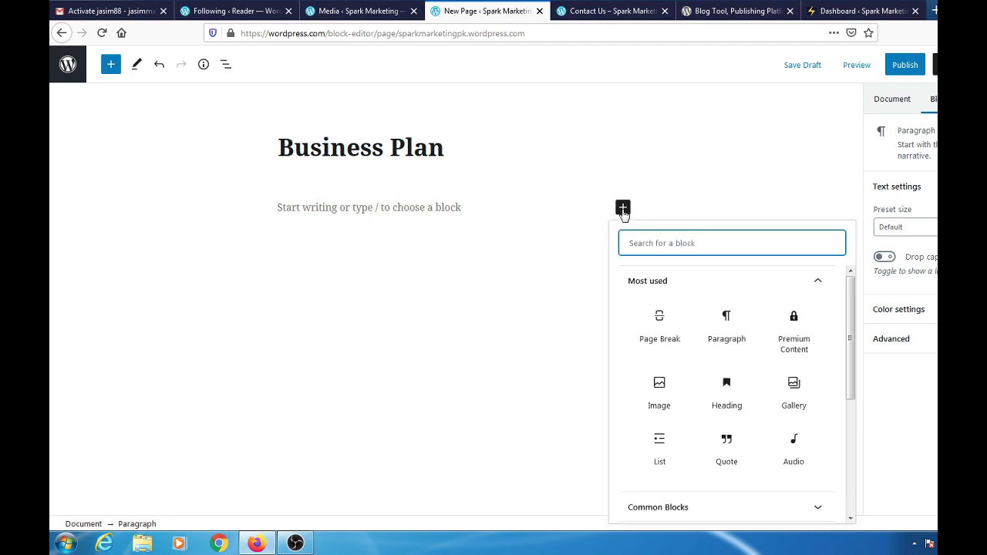
{"action": "left_click", "coordinate": [854, 312]}
{"action": "scroll", "coordinate": [854, 311], "scroll_direction": "down", "scroll_amount": 1}
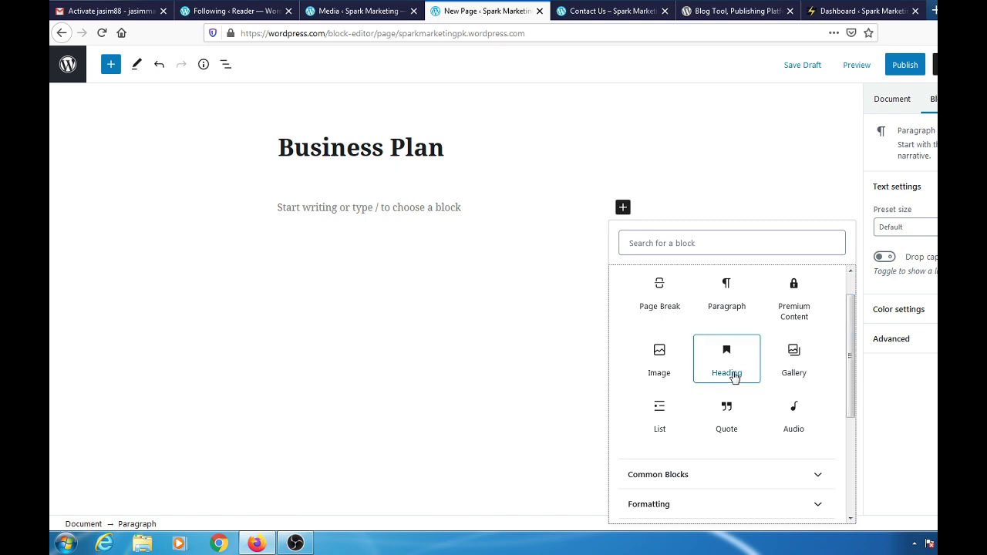
{"action": "left_click", "coordinate": [741, 379]}
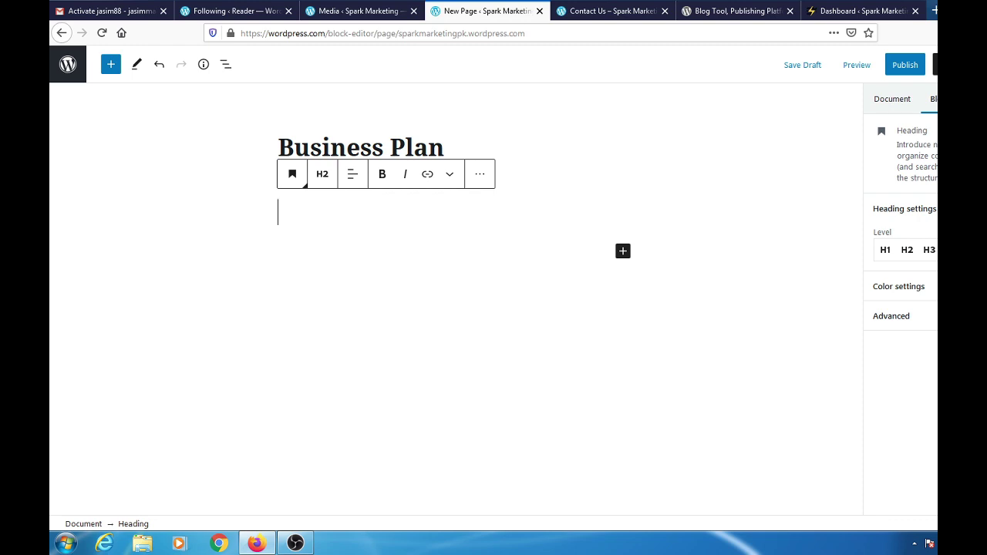
Step: Make the H2 heading read 'Mission & Vision', replacing 'Introduction' and fixing the 'Vission' typo
{"action": "left_click", "coordinate": [907, 250]}
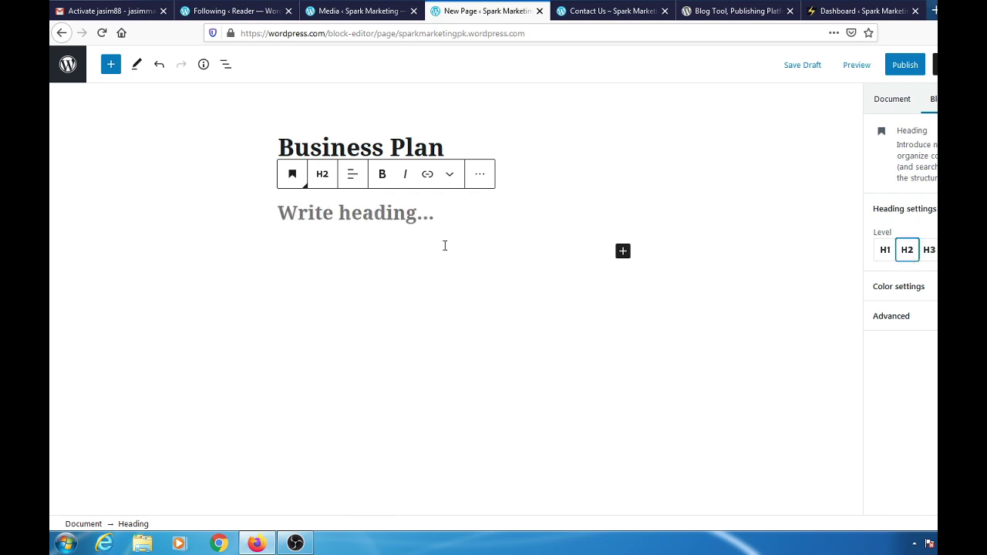
{"action": "left_click", "coordinate": [400, 215]}
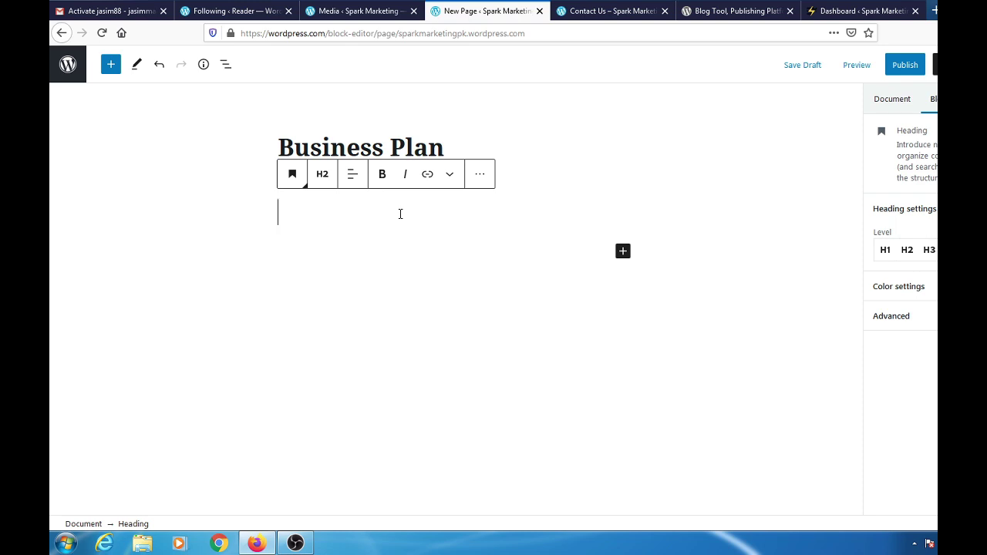
{"action": "type", "text": "Intro"}
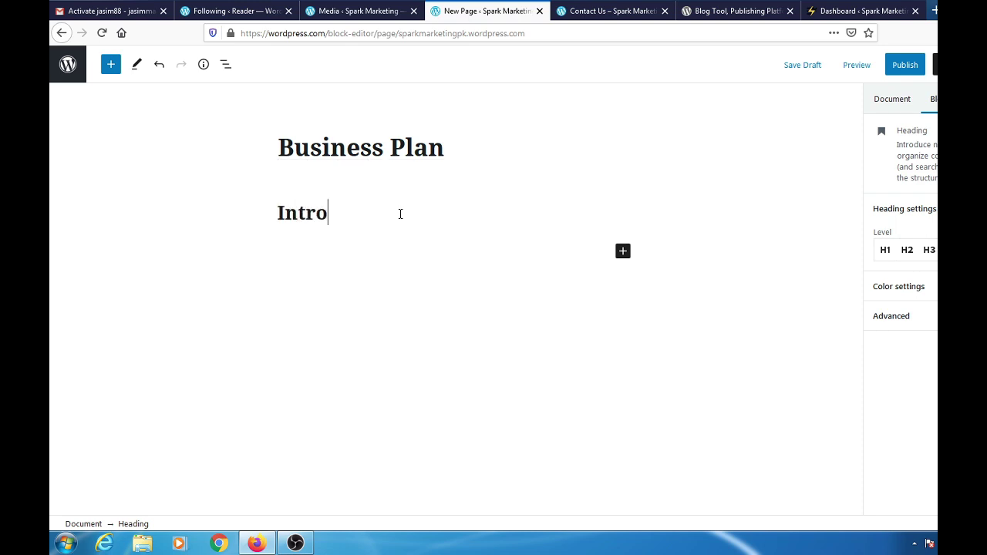
{"action": "type", "text": "duction"}
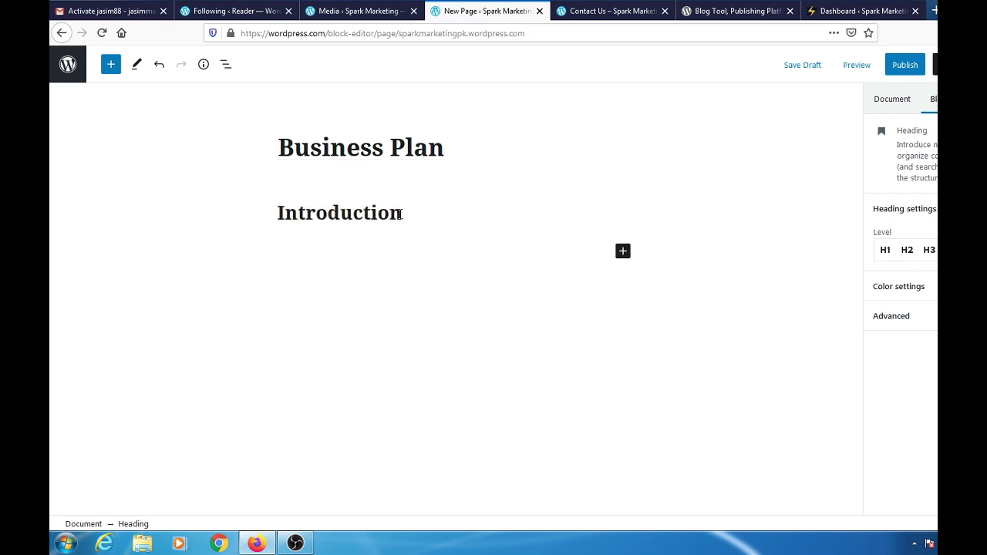
{"action": "left_click_drag", "start_coordinate": [415, 207], "coordinate": [280, 214]}
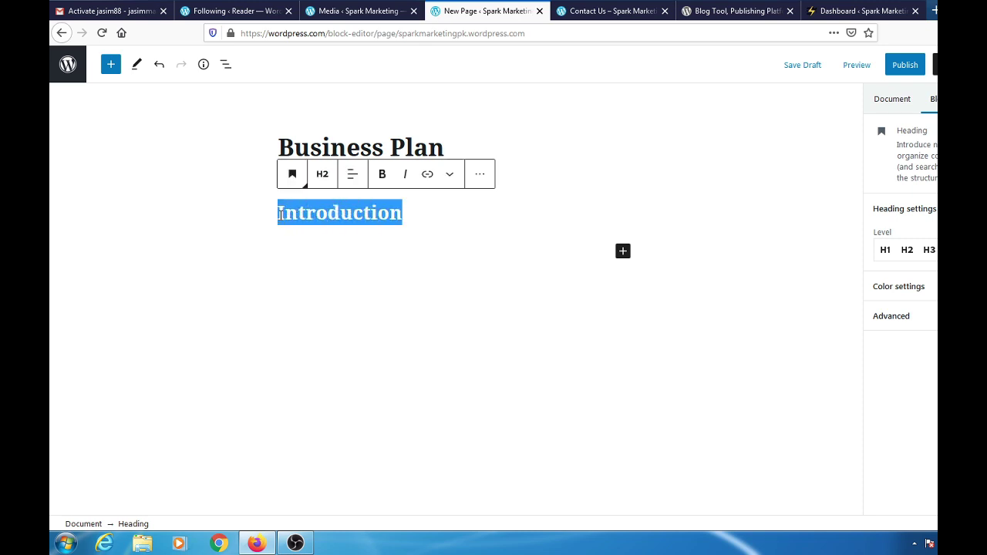
{"action": "type", "text": "Mission"}
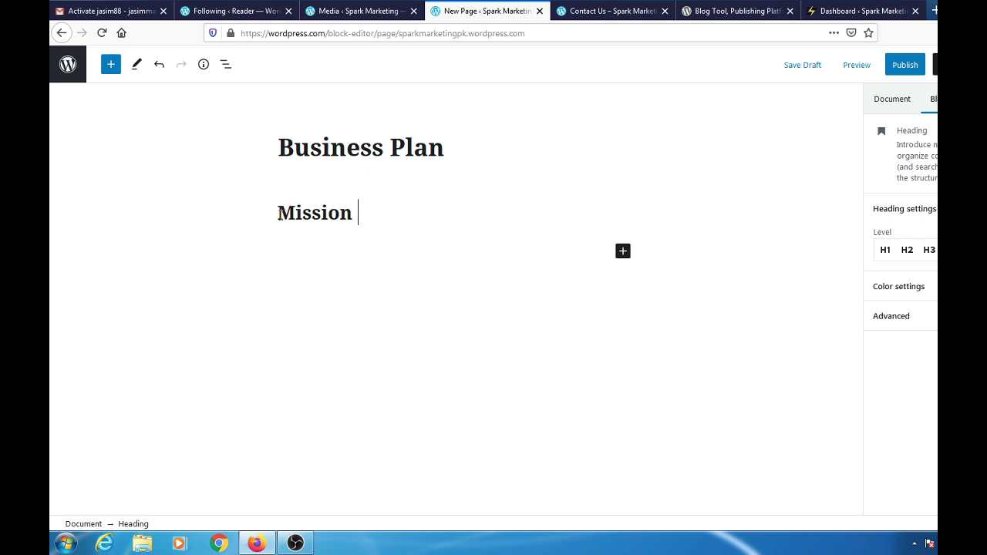
{"action": "type", "text": " & Vission"}
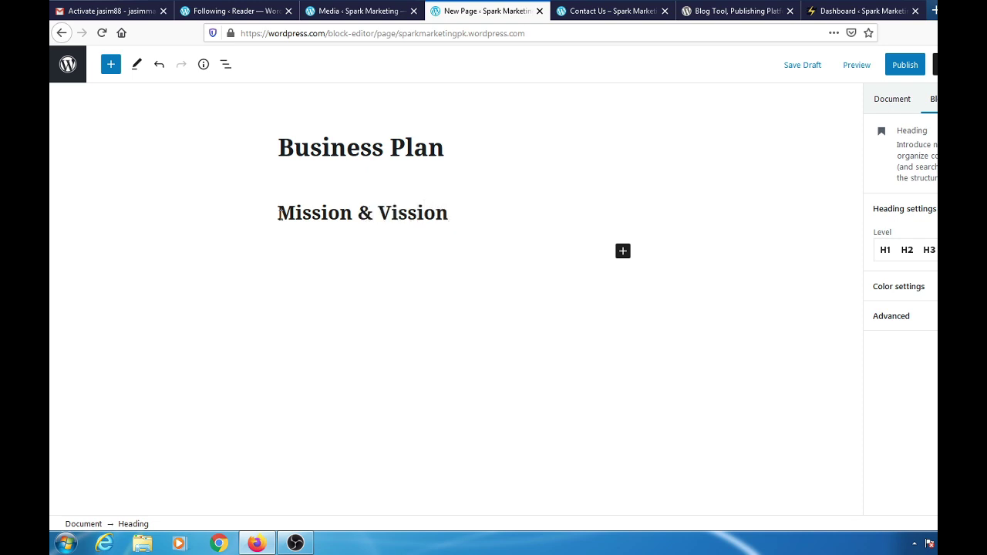
{"action": "left_click", "coordinate": [416, 219]}
{"action": "key", "text": "BackSpace"}
{"action": "left_click", "coordinate": [488, 216]}
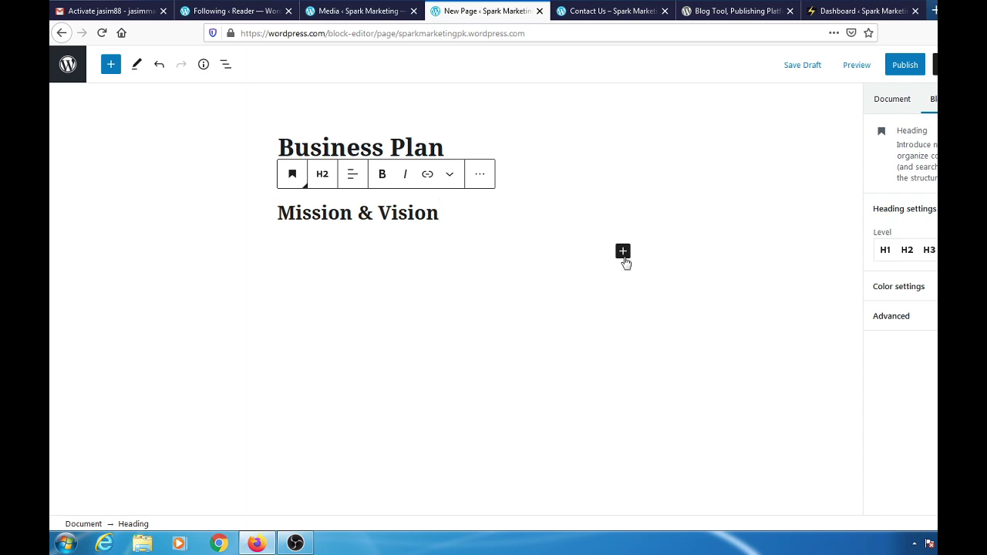
Step: Add a Gallery block of Media Library photos: the red-sweater portrait and laptop workspace shots
{"action": "left_click", "coordinate": [623, 252]}
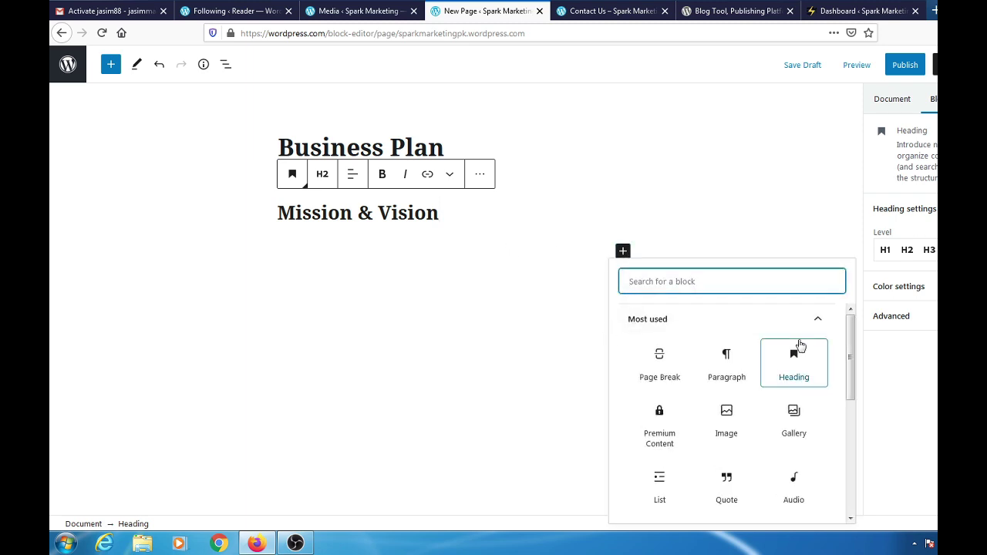
{"action": "left_click_drag", "start_coordinate": [847, 334], "coordinate": [848, 378]}
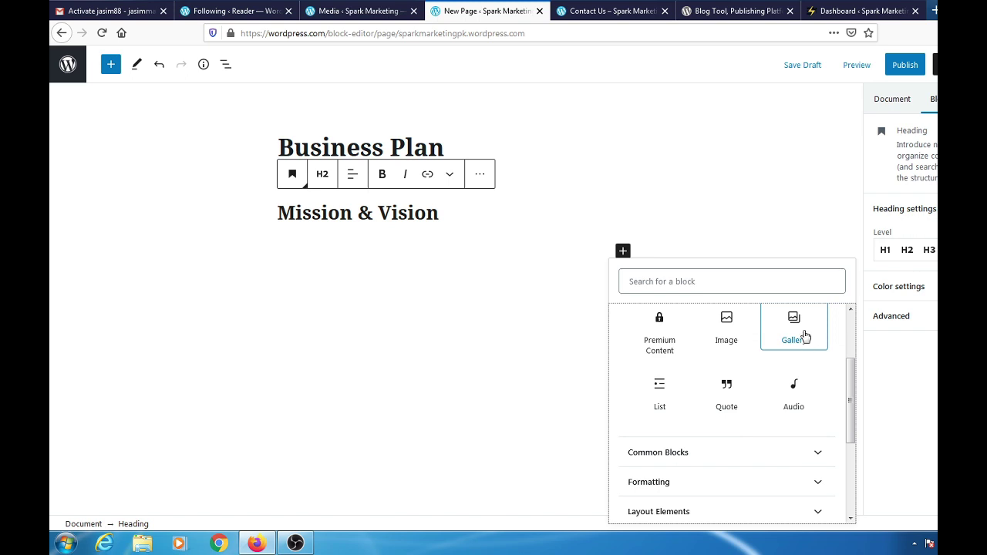
{"action": "left_click", "coordinate": [805, 336]}
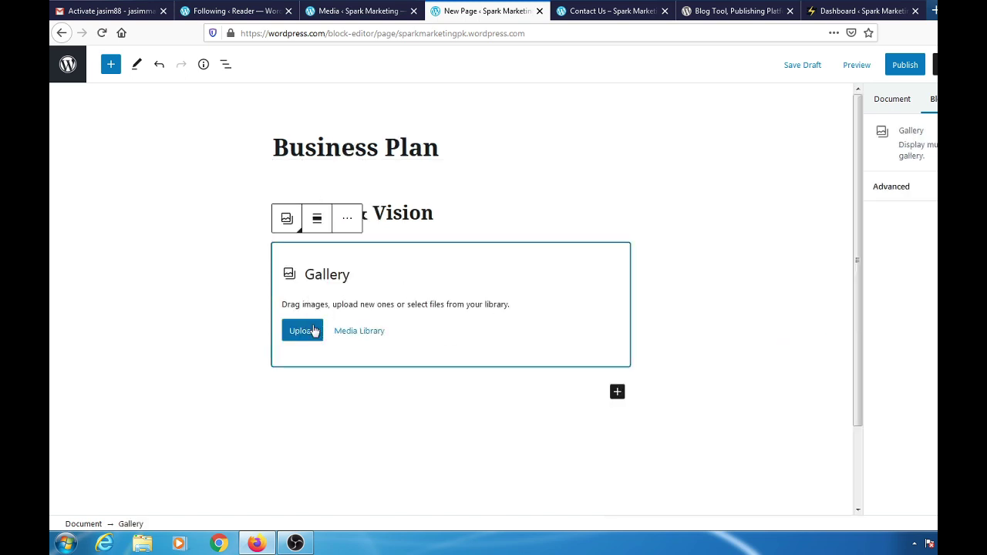
{"action": "left_click", "coordinate": [299, 334]}
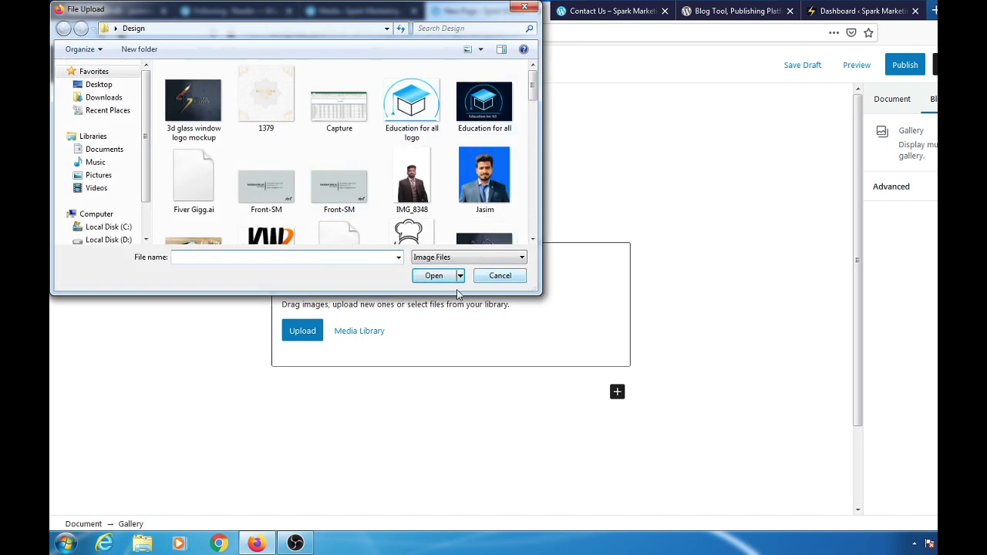
{"action": "left_click", "coordinate": [495, 278]}
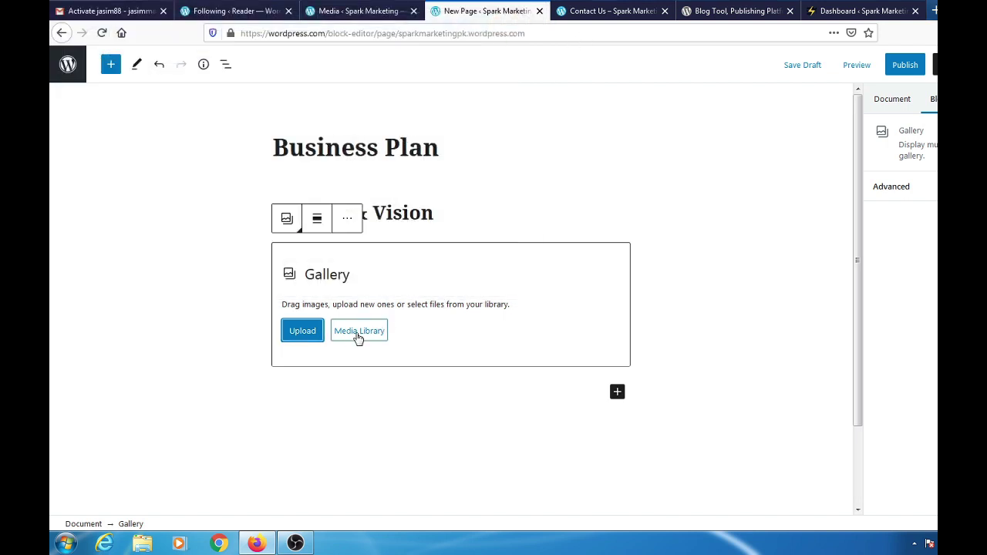
{"action": "left_click", "coordinate": [358, 332]}
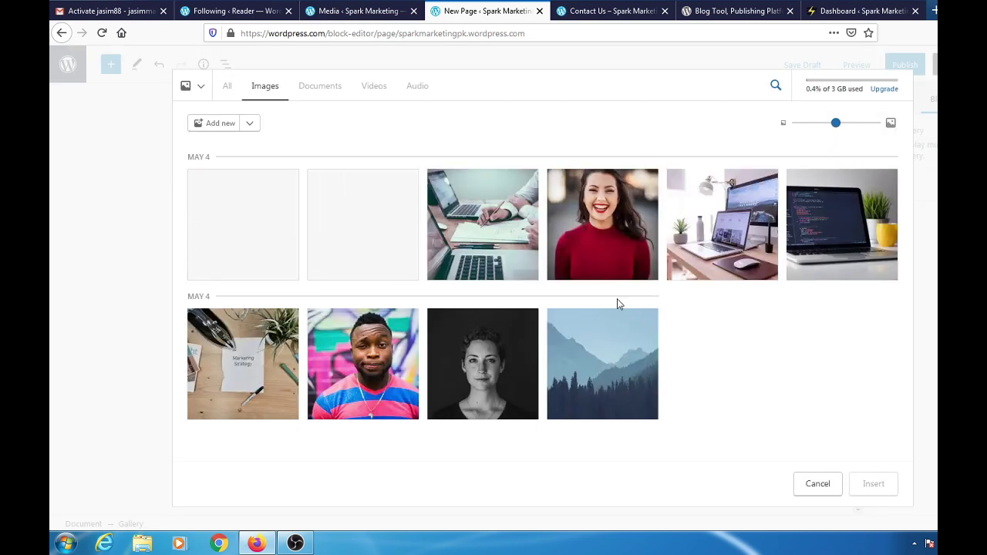
{"action": "left_click", "coordinate": [596, 259]}
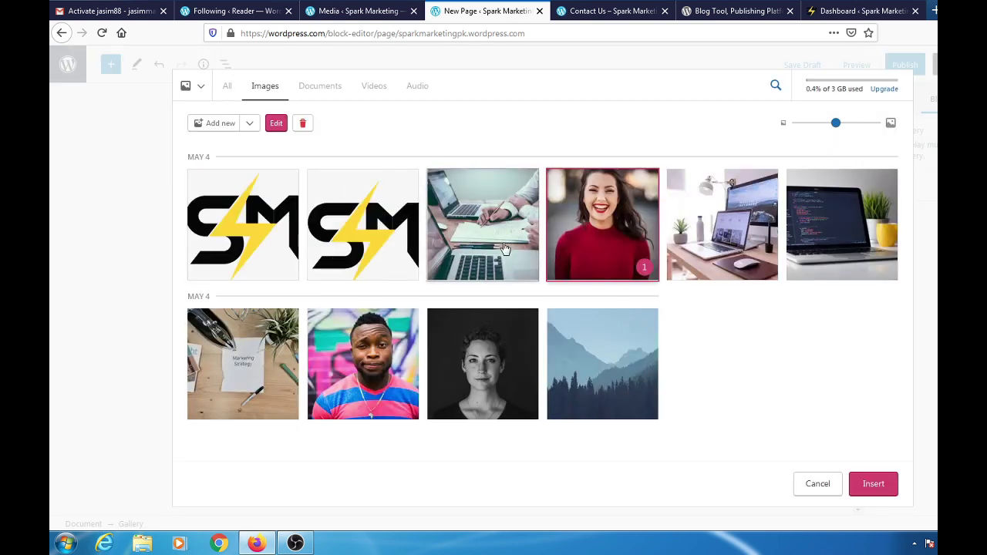
{"action": "left_click", "coordinate": [509, 251]}
{"action": "left_click", "coordinate": [711, 242]}
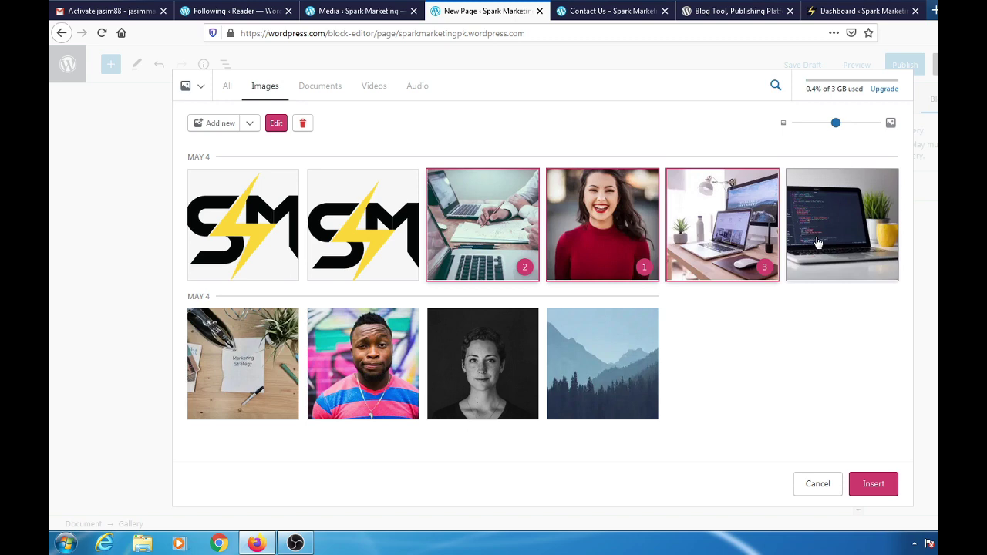
{"action": "left_click", "coordinate": [875, 484]}
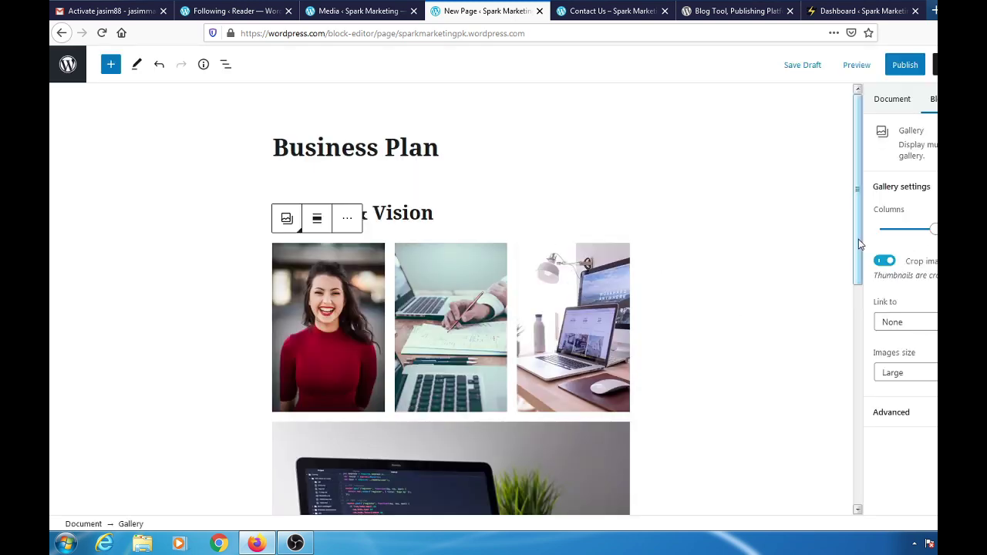
Step: Add a paragraph reading 'lorem lorem lorem' below the gallery
{"action": "left_click_drag", "start_coordinate": [857, 239], "coordinate": [844, 442]}
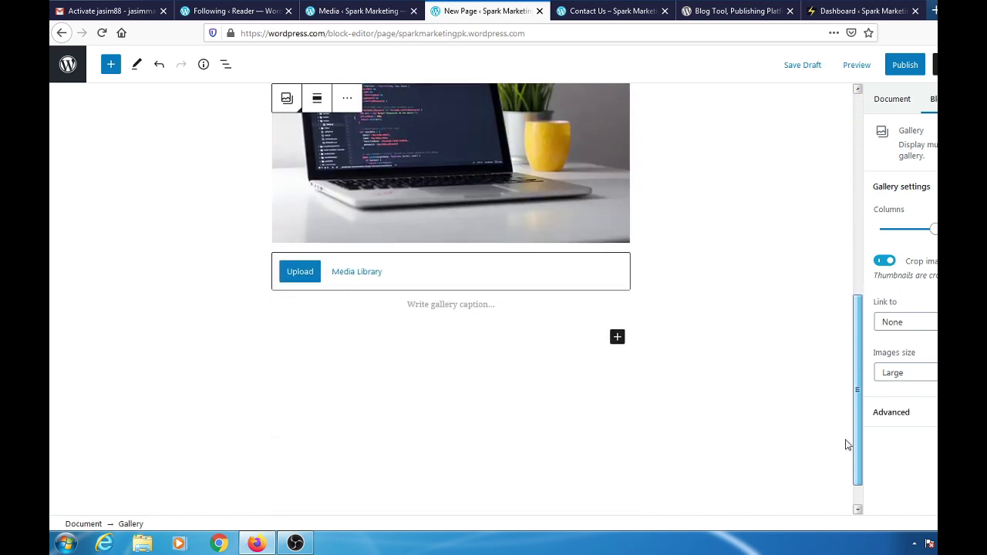
{"action": "left_click", "coordinate": [619, 341]}
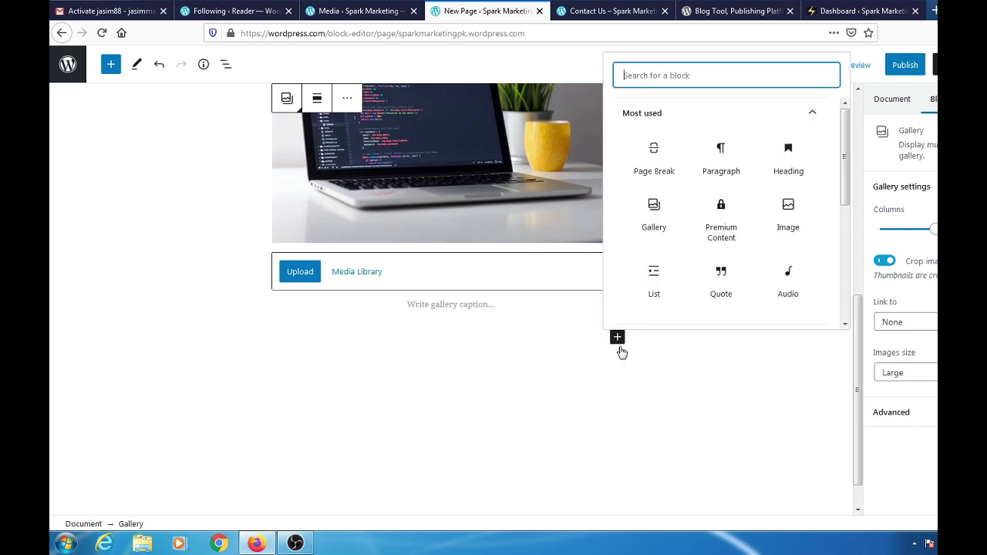
{"action": "left_click", "coordinate": [845, 165]}
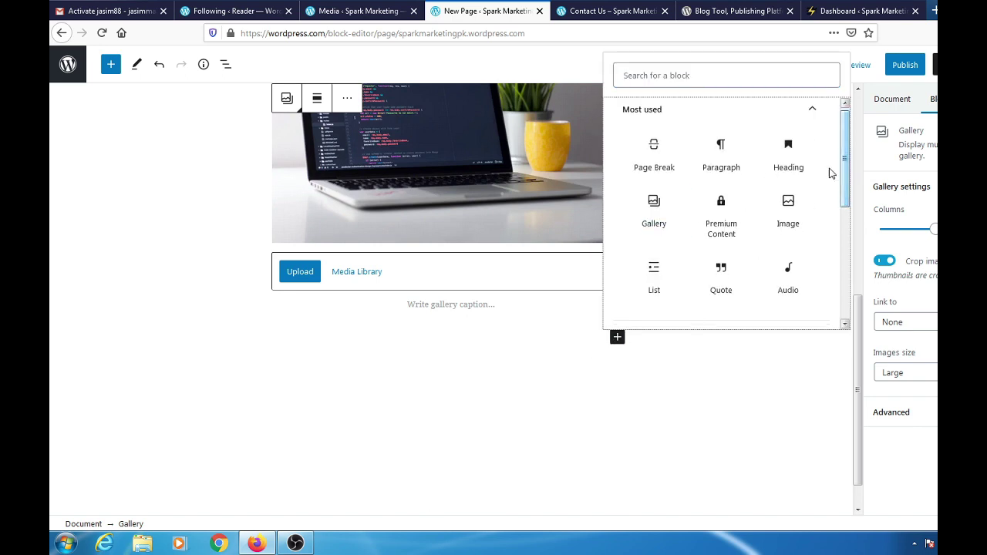
{"action": "left_click", "coordinate": [717, 163]}
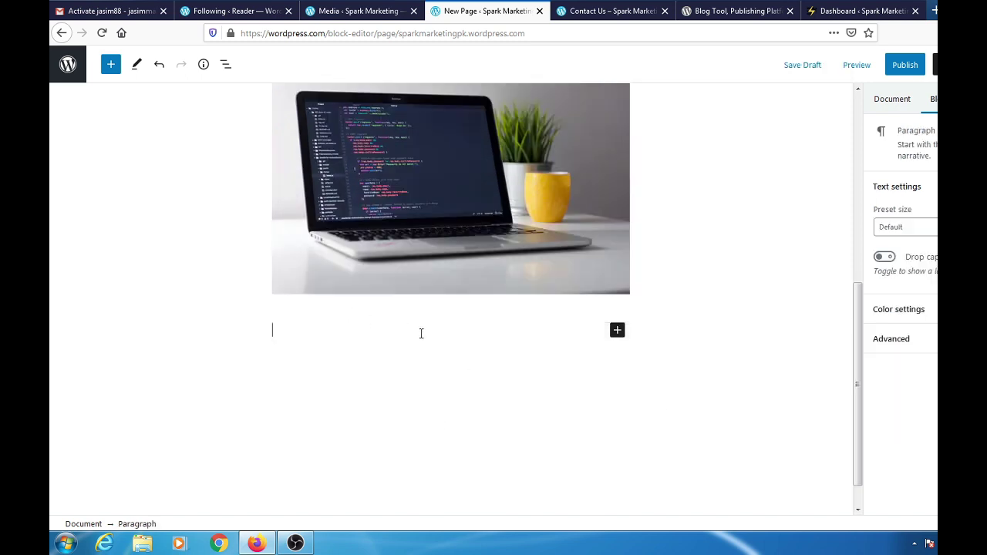
{"action": "type", "text": "lorem lore"}
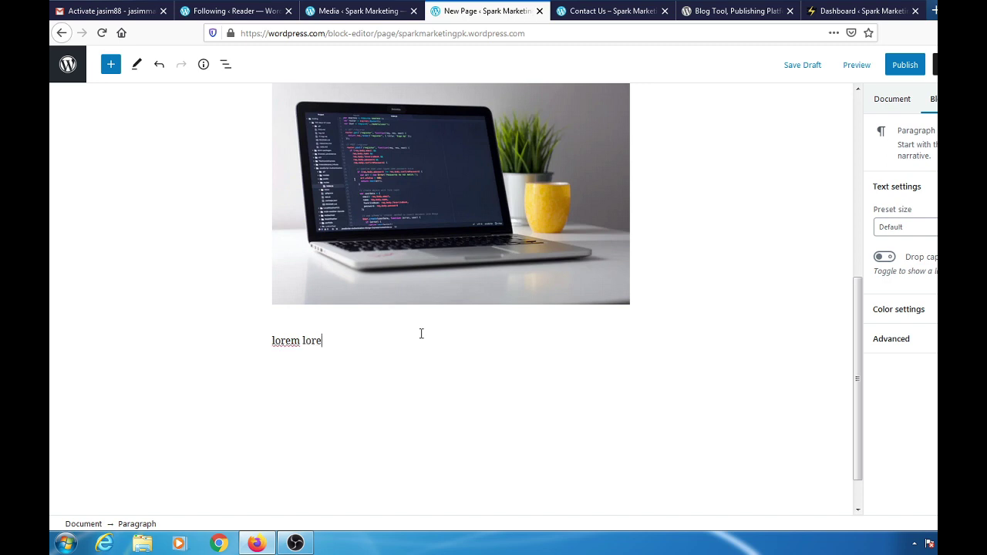
{"action": "type", "text": "m lorem"}
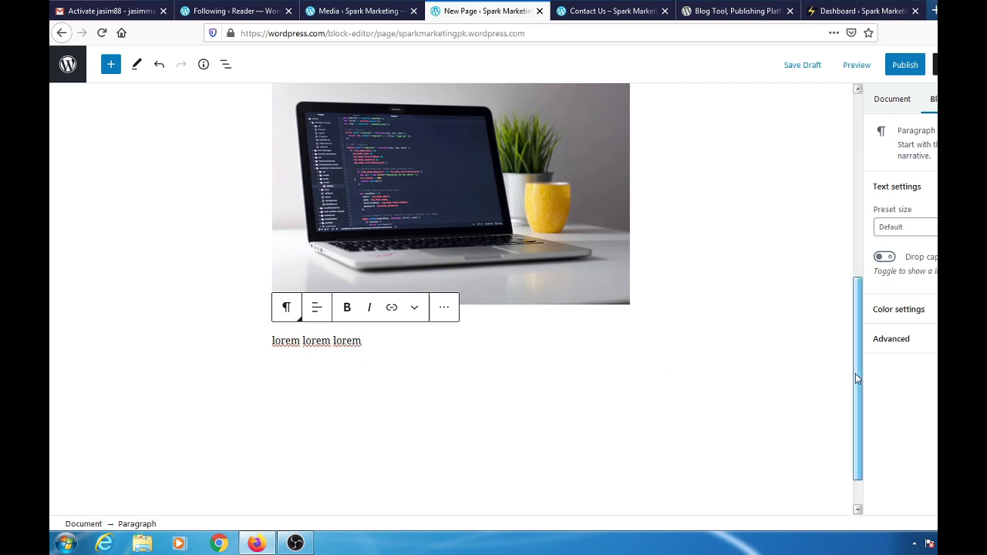
{"action": "scroll", "coordinate": [855, 373], "scroll_direction": "down", "scroll_amount": 1}
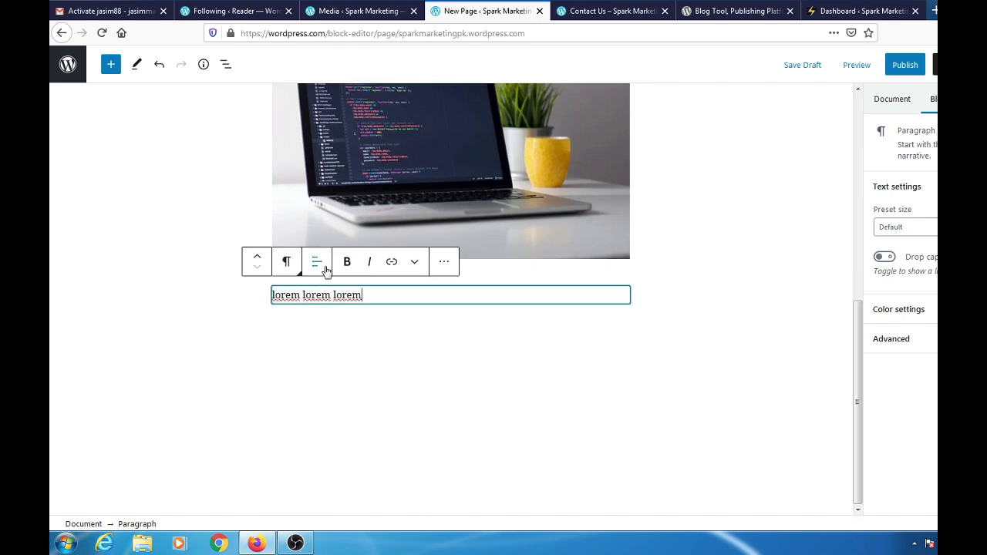
Step: Insert an empty block after the lorem paragraph via its More options menu
{"action": "left_click_drag", "start_coordinate": [389, 299], "coordinate": [268, 297]}
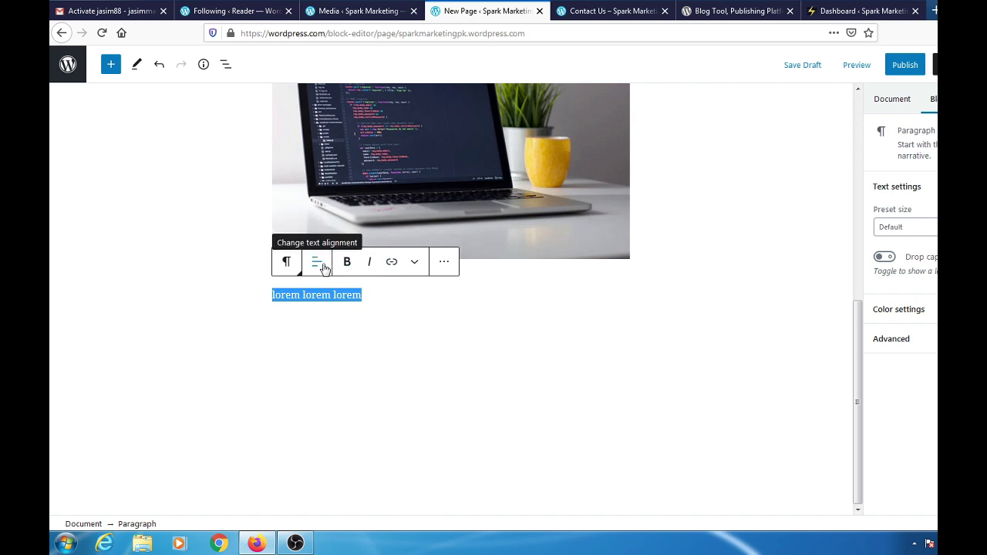
{"action": "left_click", "coordinate": [444, 262]}
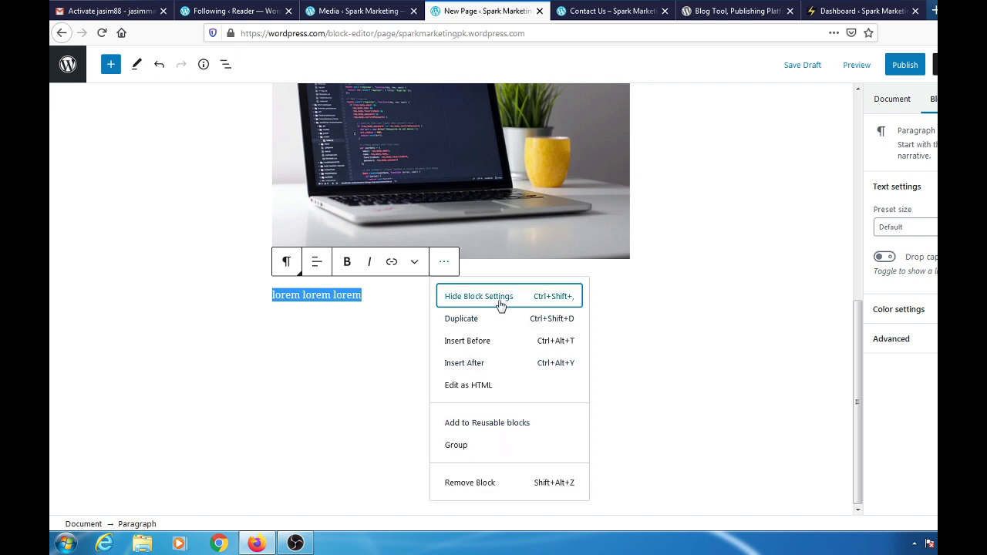
{"action": "left_click", "coordinate": [470, 364]}
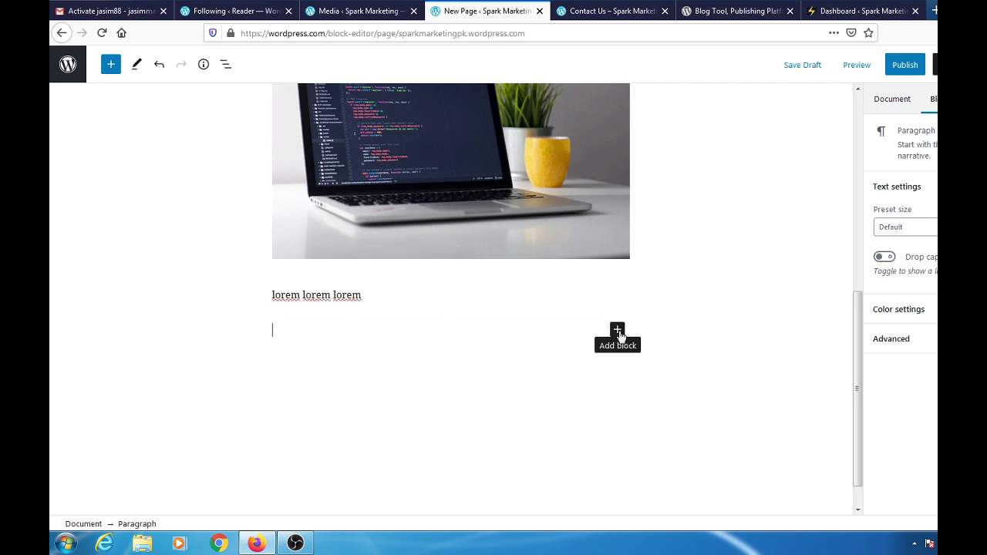
Step: Add a Cover block using the laptop-with-code photo from the Media Library
{"action": "left_click", "coordinate": [617, 332]}
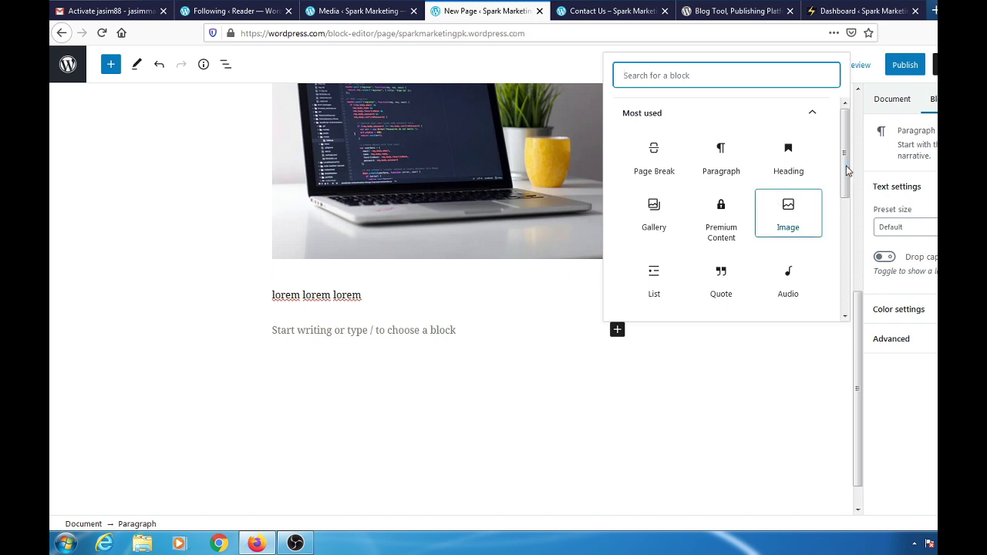
{"action": "left_click_drag", "start_coordinate": [847, 158], "coordinate": [825, 218]}
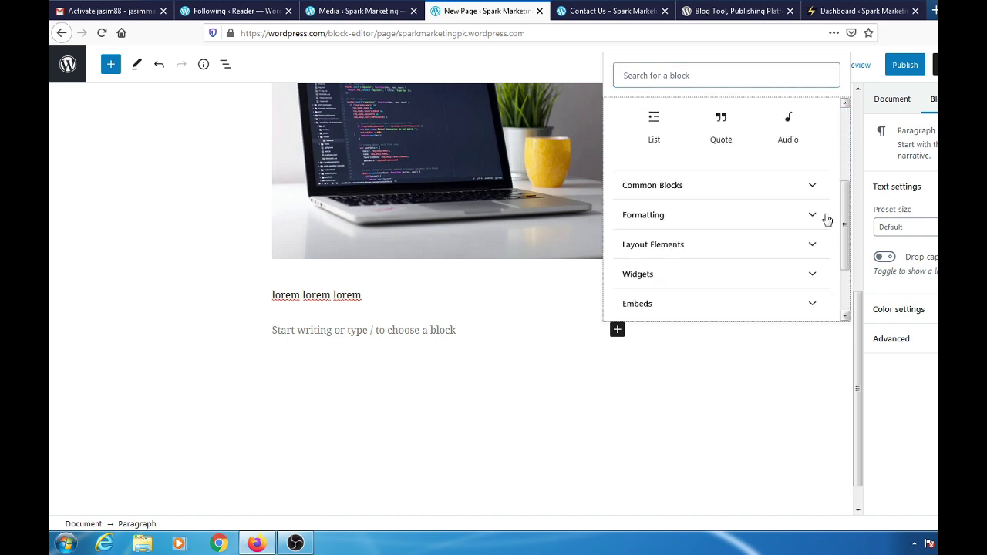
{"action": "left_click", "coordinate": [807, 190]}
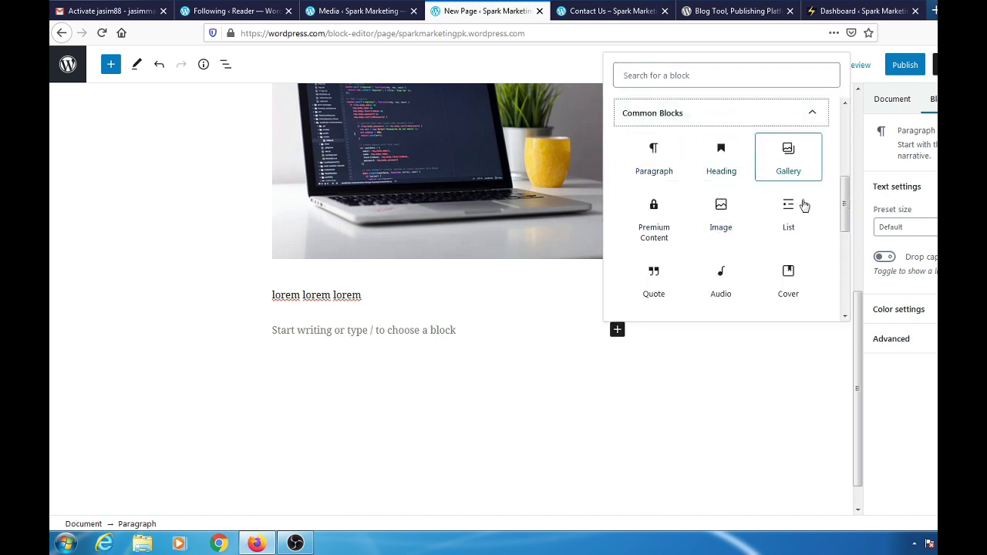
{"action": "left_click_drag", "start_coordinate": [845, 206], "coordinate": [845, 239]}
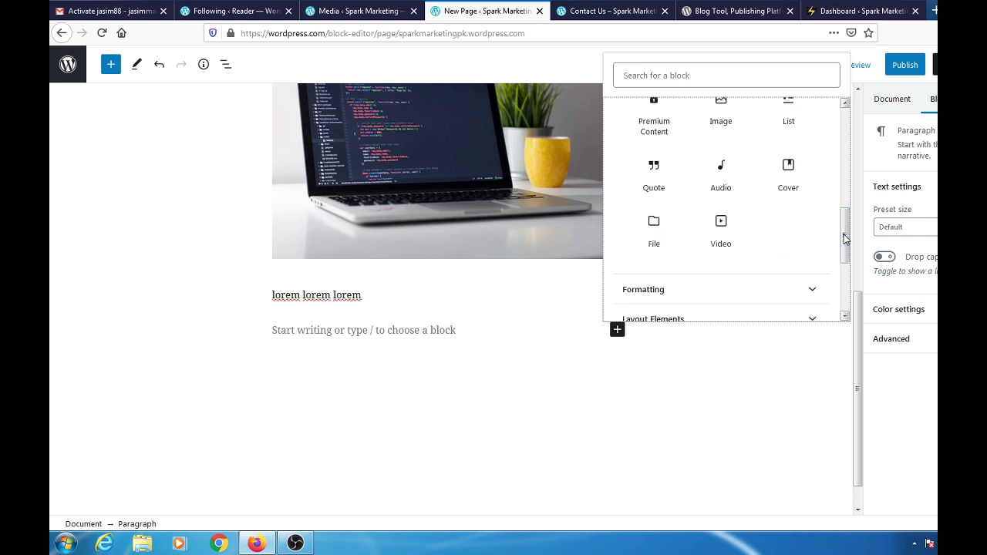
{"action": "left_click", "coordinate": [793, 183]}
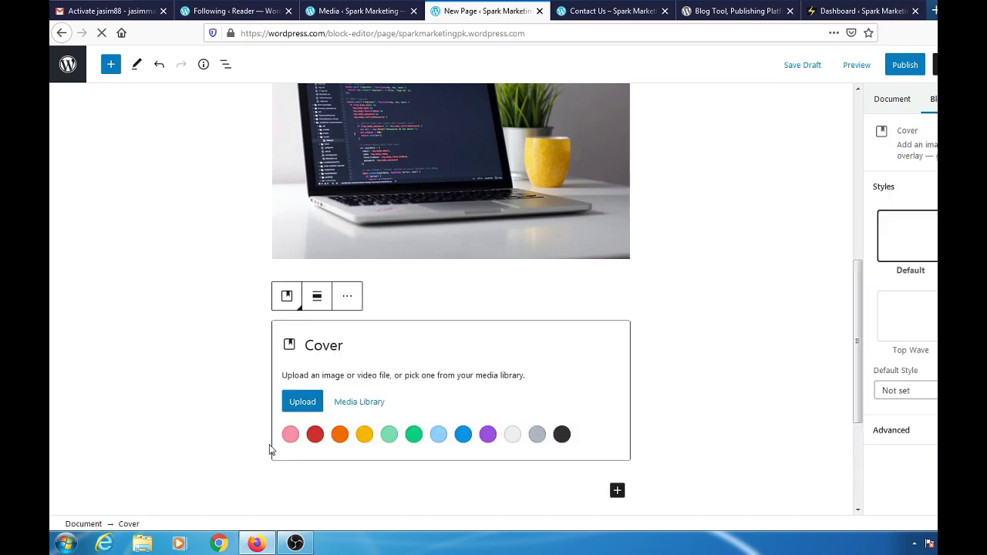
{"action": "left_click", "coordinate": [359, 401]}
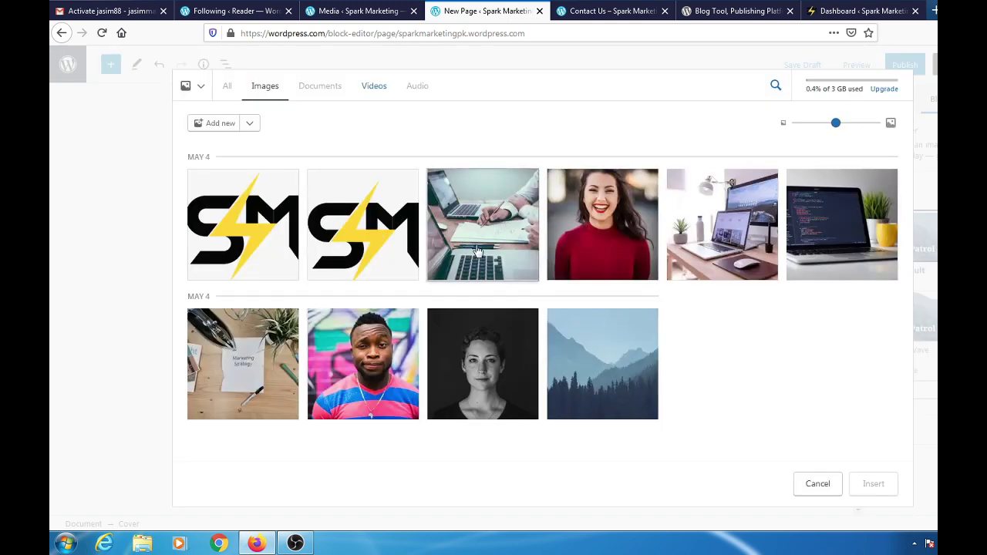
{"action": "left_click", "coordinate": [473, 251]}
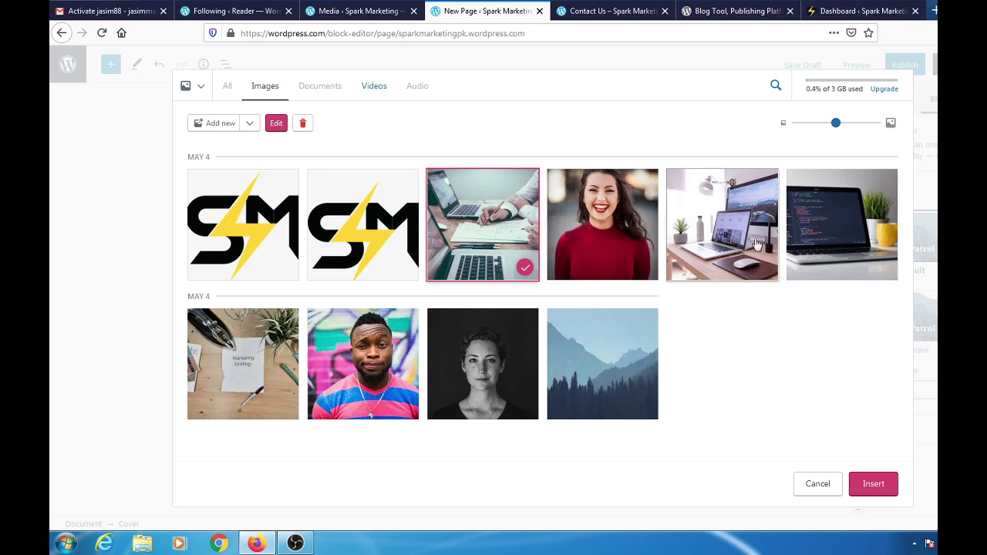
{"action": "left_click", "coordinate": [809, 269]}
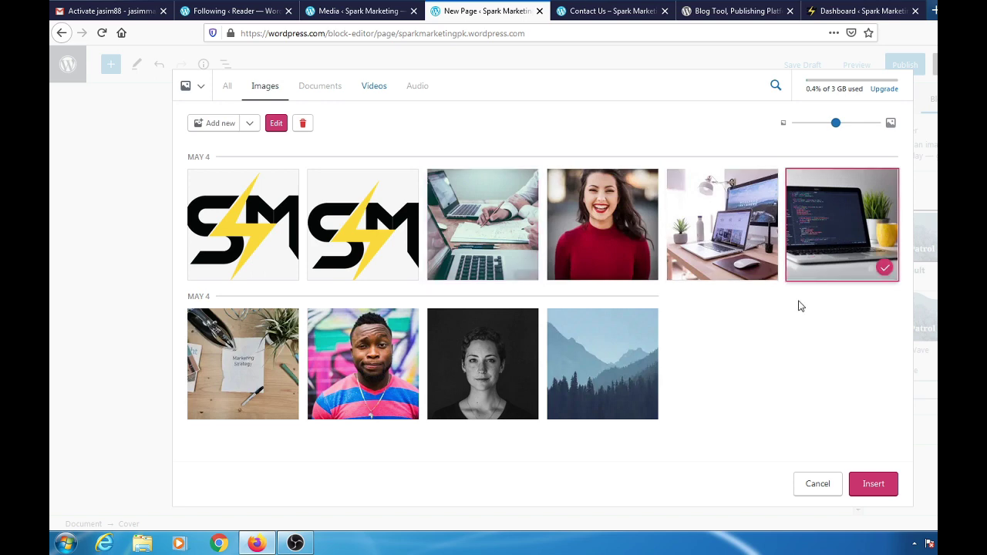
{"action": "left_click", "coordinate": [875, 490]}
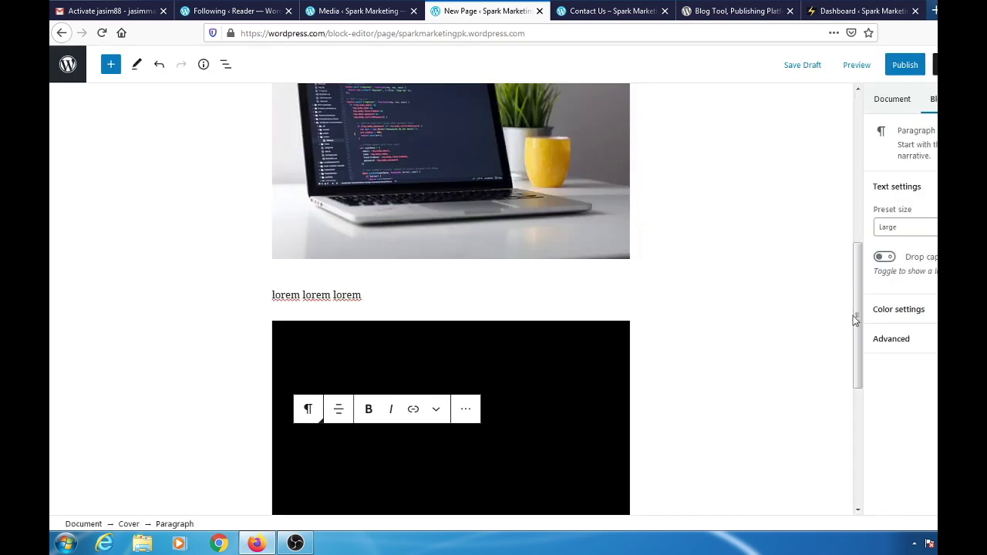
Step: Title the cover image 'Welcome to my Website', correcting the 'Welcomw' typo
{"action": "left_click_drag", "start_coordinate": [854, 318], "coordinate": [858, 397]}
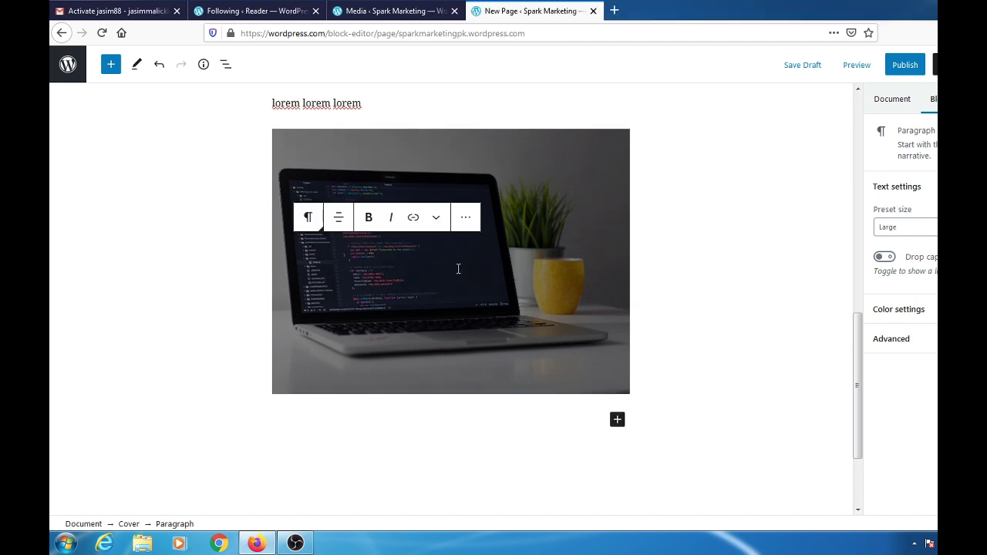
{"action": "type", "text": "We"}
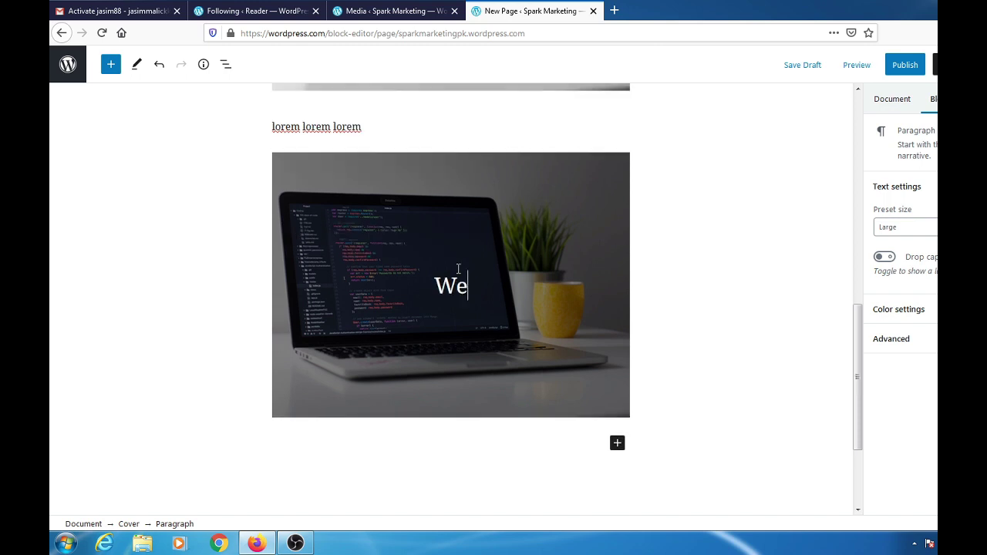
{"action": "type", "text": "lcomw to my"}
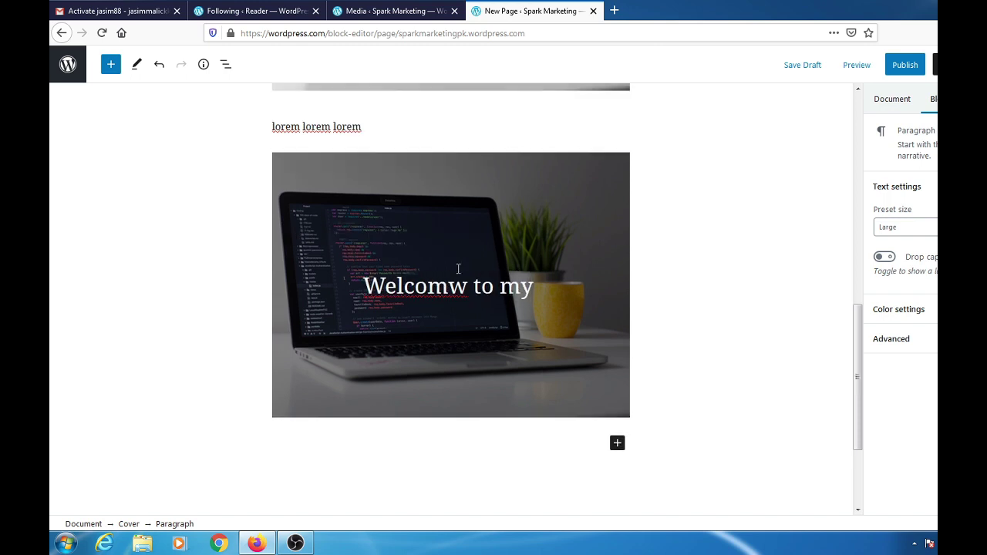
{"action": "type", "text": " Website"}
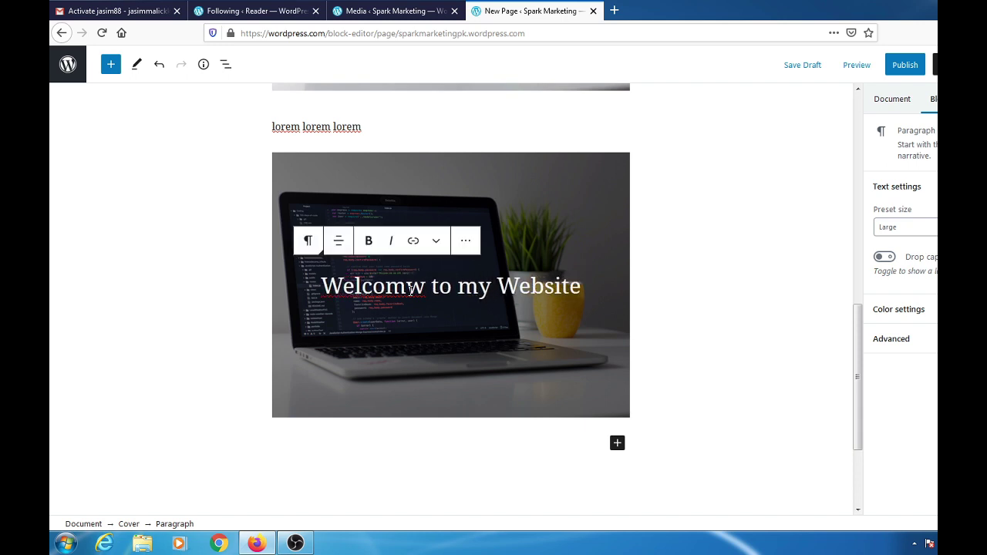
{"action": "left_click", "coordinate": [433, 289]}
{"action": "key", "text": "BackSpace"}
{"action": "type", "text": "e"}
{"action": "scroll", "coordinate": [858, 374], "scroll_direction": "up", "scroll_amount": 1}
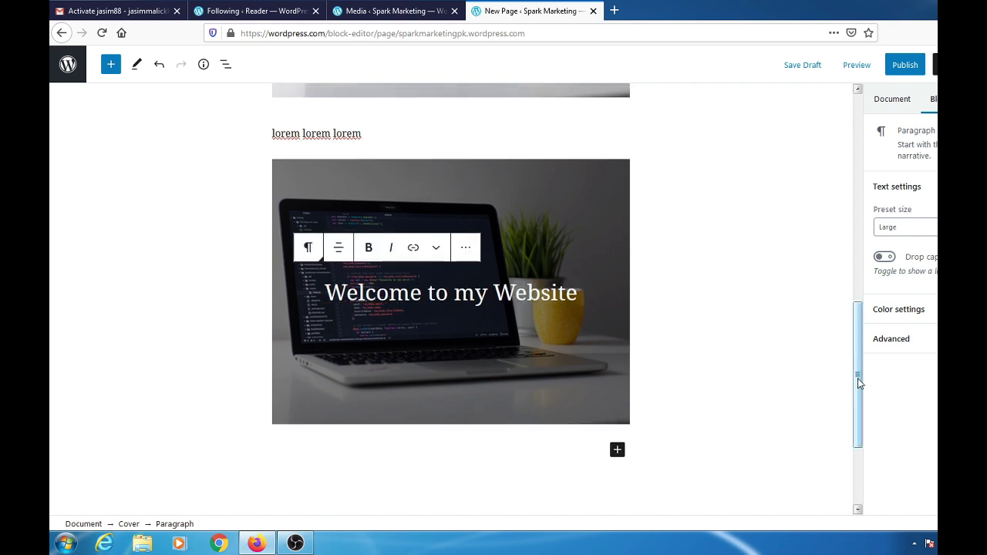
{"action": "left_click_drag", "start_coordinate": [861, 386], "coordinate": [857, 441]}
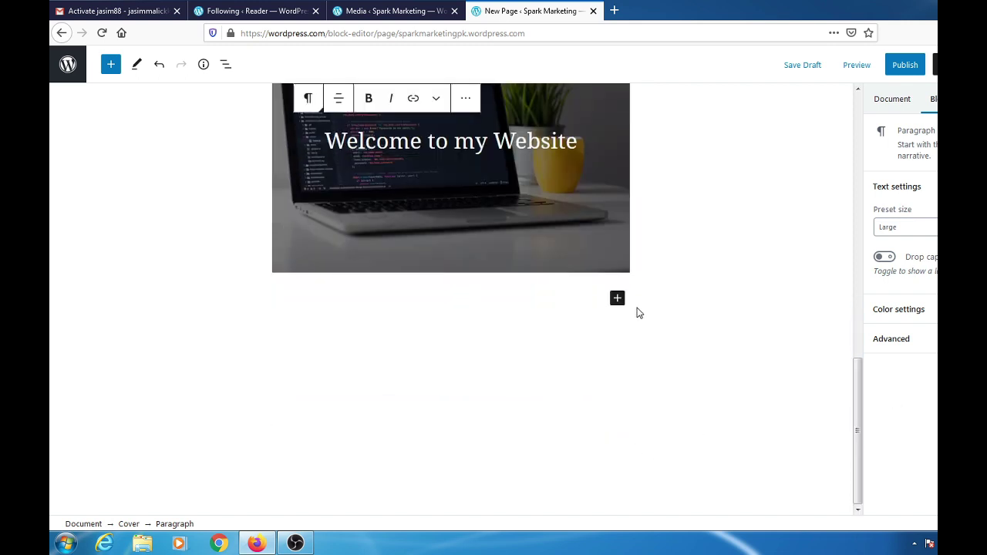
Step: Insert a Buttons block from Layout Elements below the 'Welcome to my Website' cover
{"action": "left_click", "coordinate": [617, 299]}
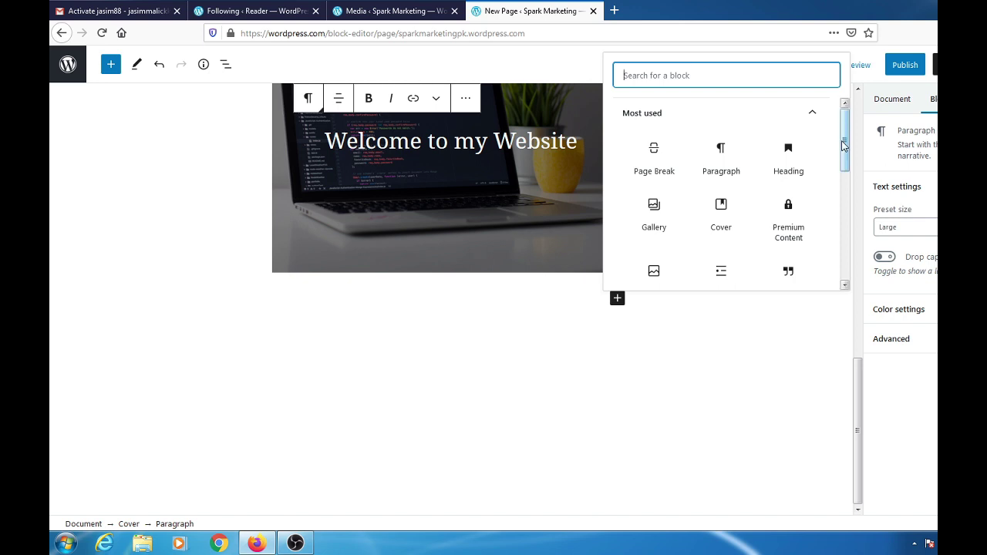
{"action": "left_click_drag", "start_coordinate": [843, 156], "coordinate": [845, 271]}
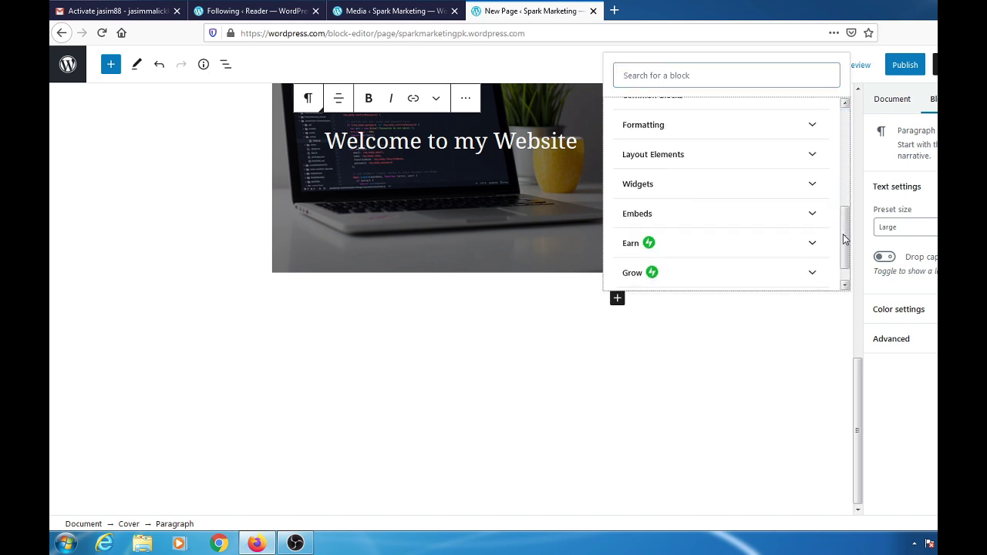
{"action": "left_click", "coordinate": [792, 130]}
{"action": "left_click", "coordinate": [853, 187]}
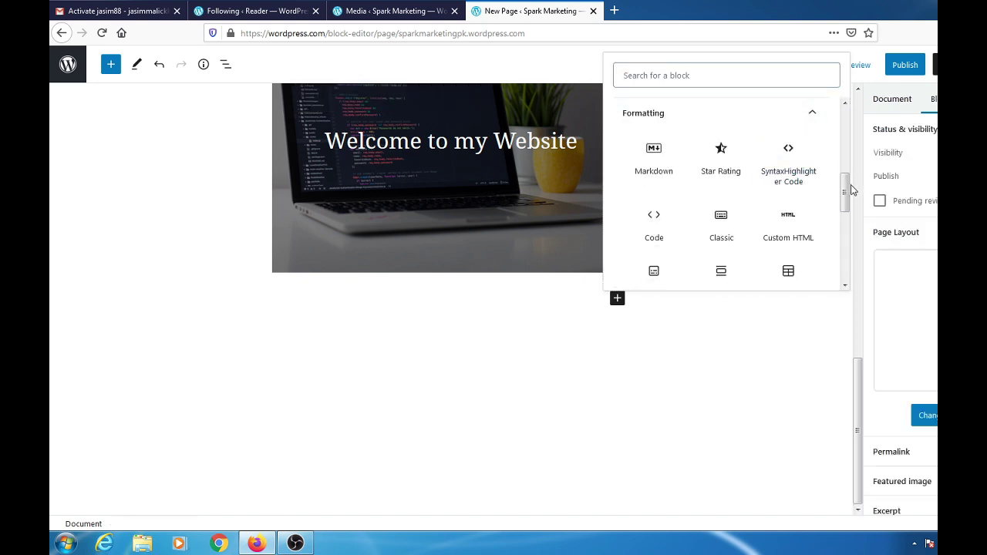
{"action": "left_click", "coordinate": [616, 298]}
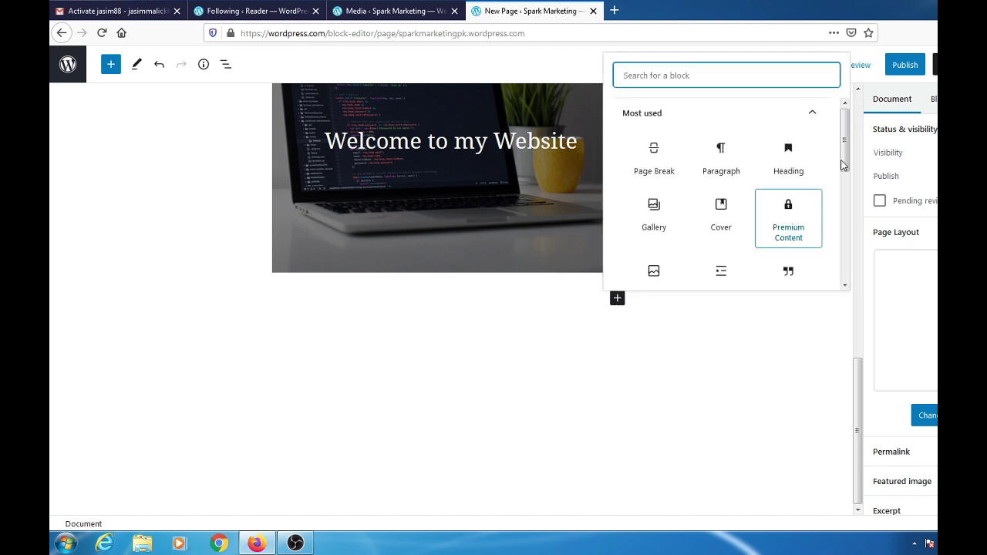
{"action": "left_click_drag", "start_coordinate": [843, 154], "coordinate": [843, 236]}
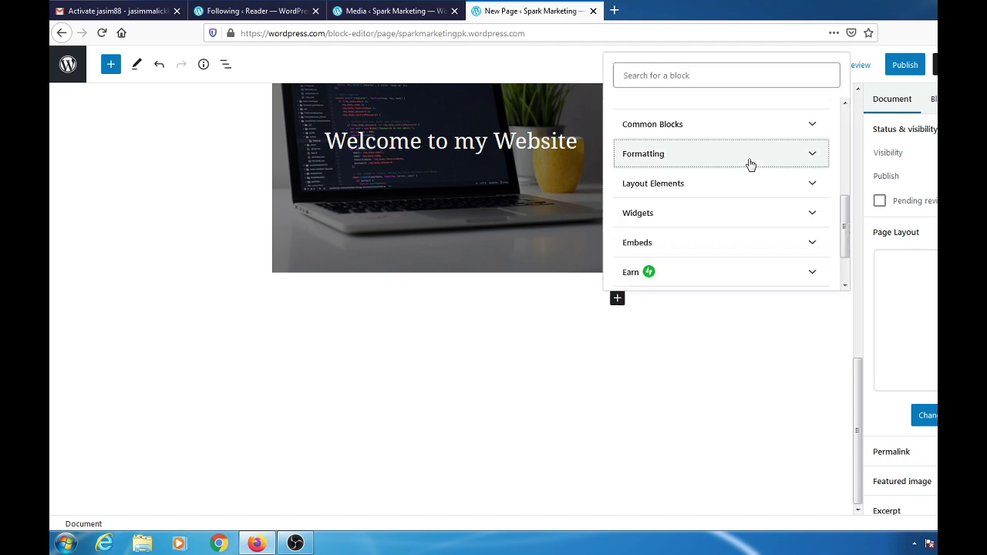
{"action": "left_click", "coordinate": [748, 162]}
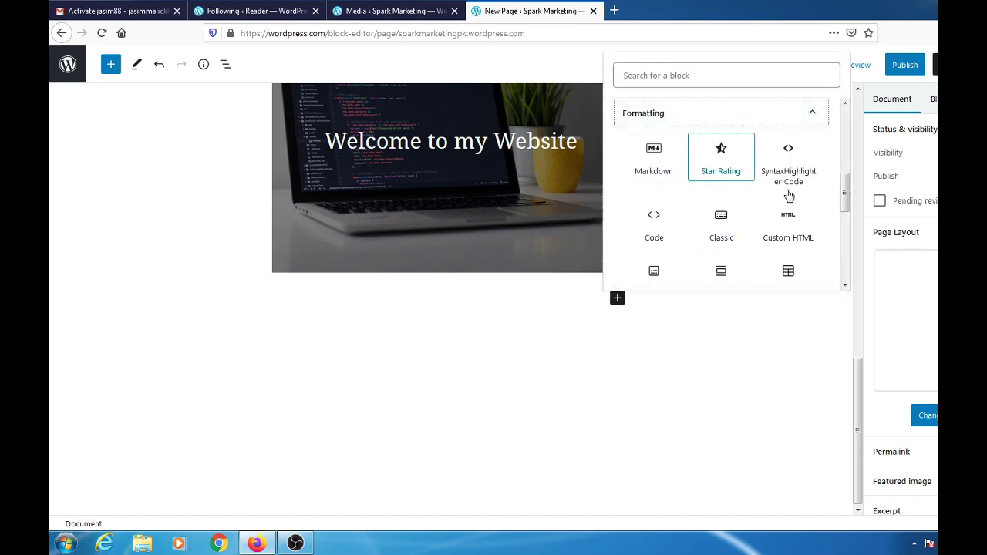
{"action": "left_click_drag", "start_coordinate": [843, 193], "coordinate": [844, 245]}
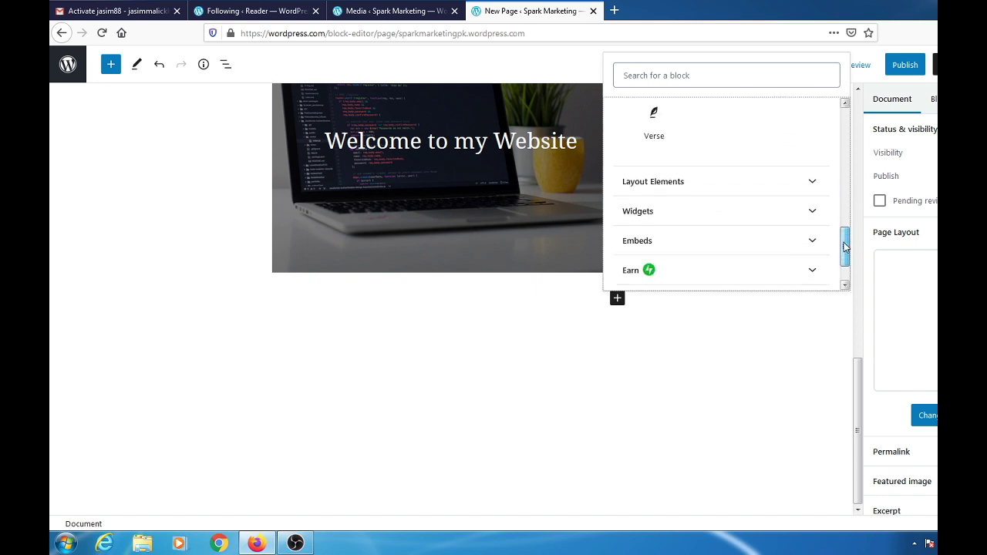
{"action": "left_click", "coordinate": [718, 187]}
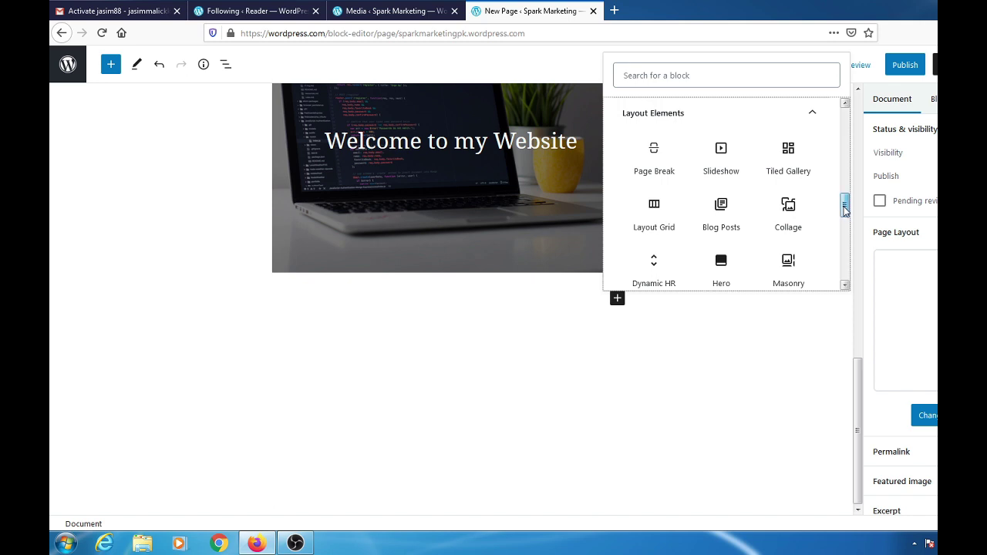
{"action": "left_click_drag", "start_coordinate": [843, 208], "coordinate": [846, 232]}
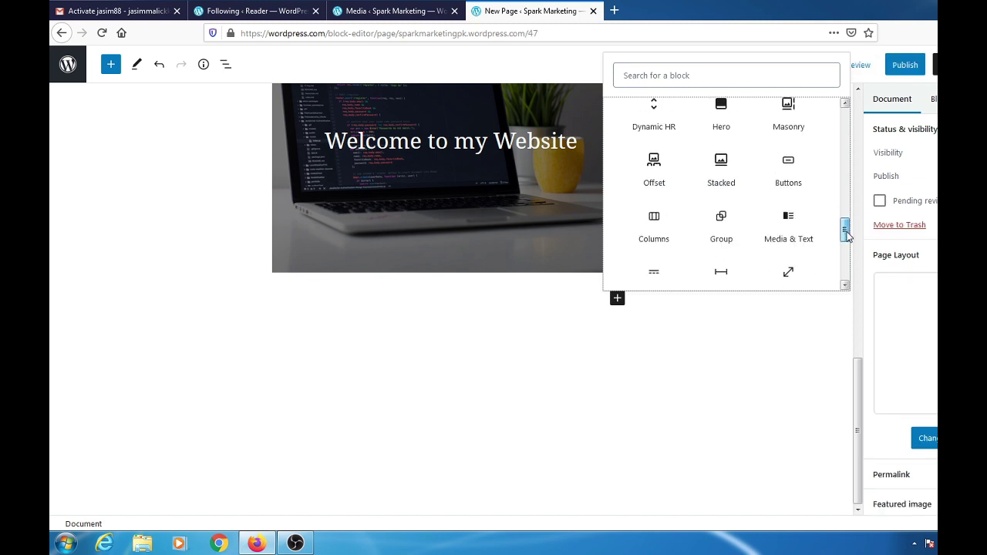
{"action": "left_click", "coordinate": [784, 167]}
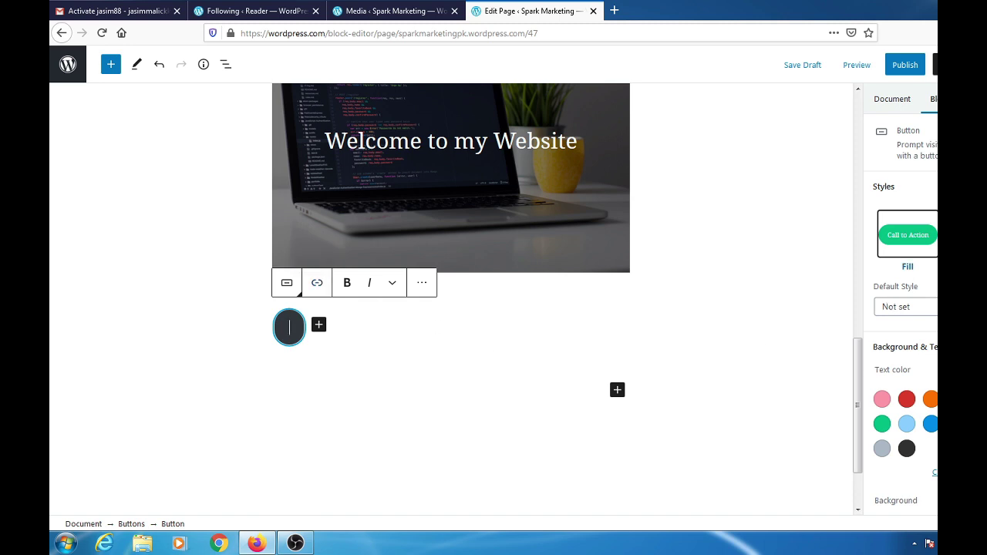
{"action": "left_click", "coordinate": [616, 391]}
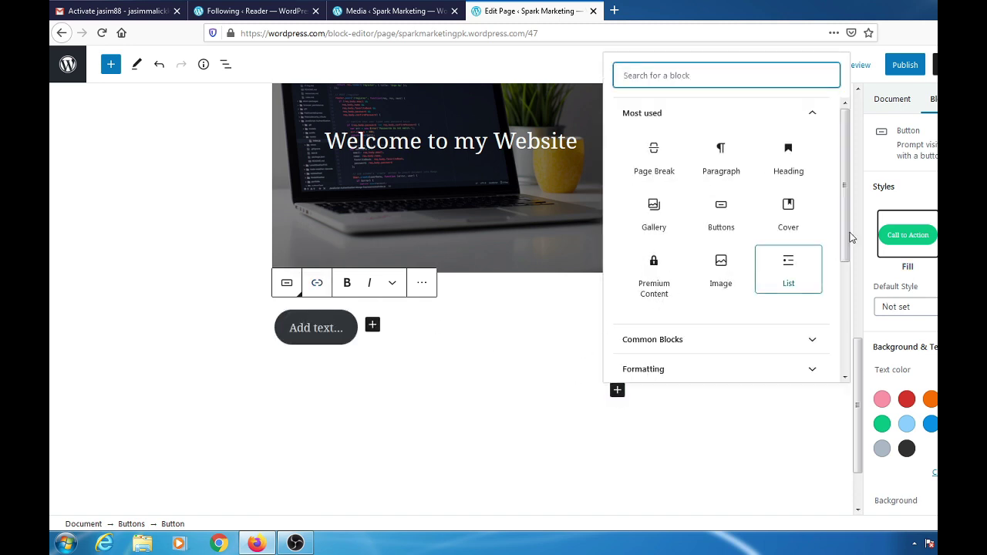
{"action": "left_click_drag", "start_coordinate": [843, 236], "coordinate": [849, 350]}
{"action": "left_click", "coordinate": [807, 280]}
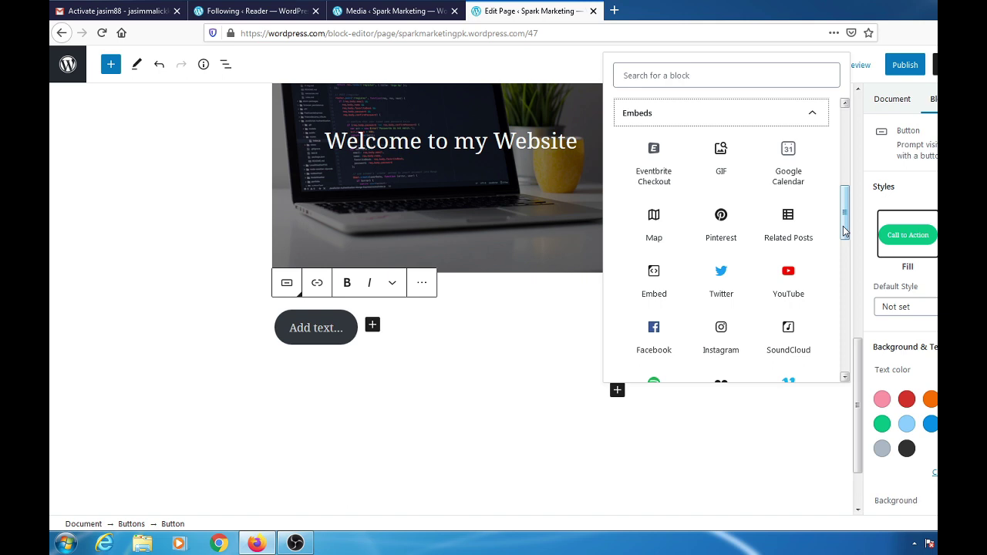
{"action": "left_click_drag", "start_coordinate": [844, 232], "coordinate": [845, 345]}
{"action": "scroll", "coordinate": [845, 345], "scroll_direction": "up", "scroll_amount": 15}
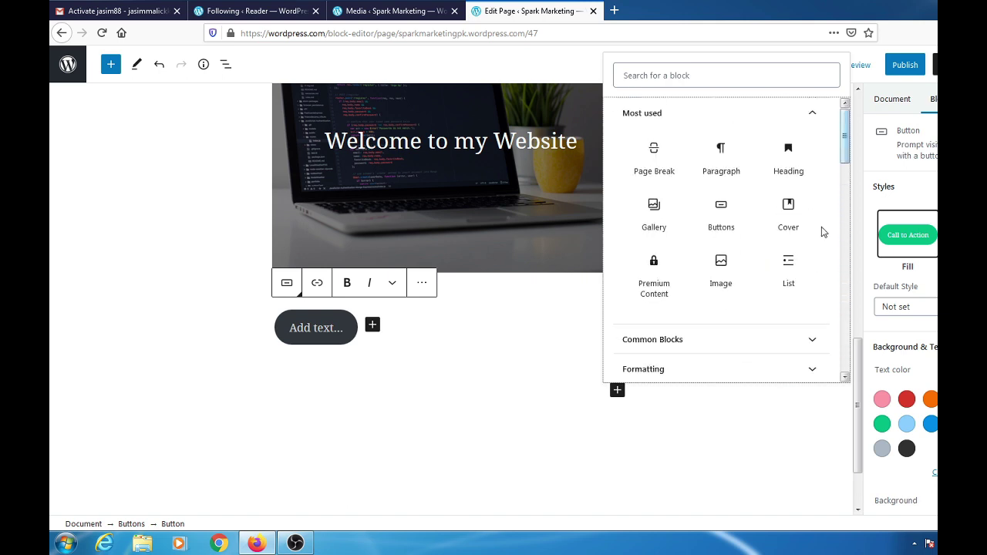
{"action": "left_click_drag", "start_coordinate": [845, 138], "coordinate": [845, 208]}
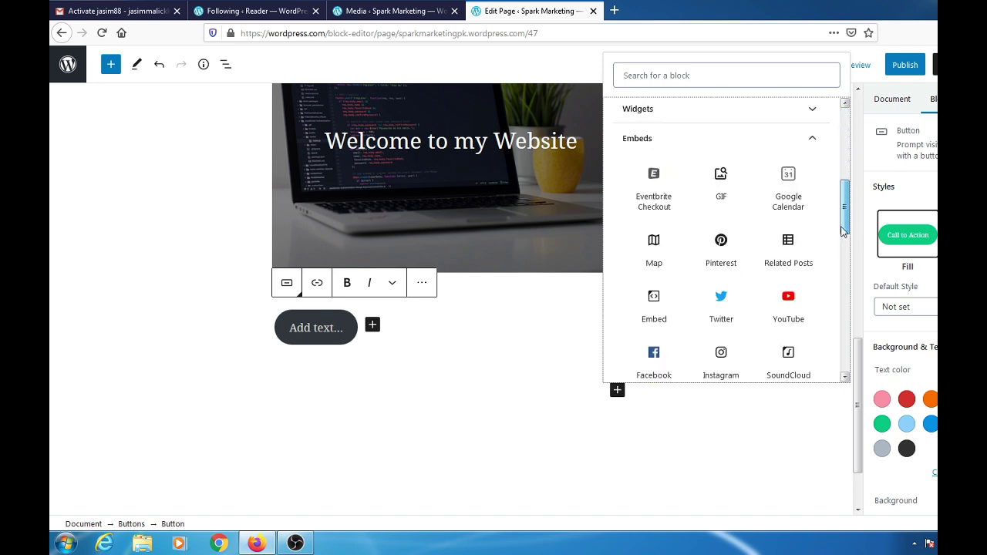
{"action": "left_click", "coordinate": [807, 138]}
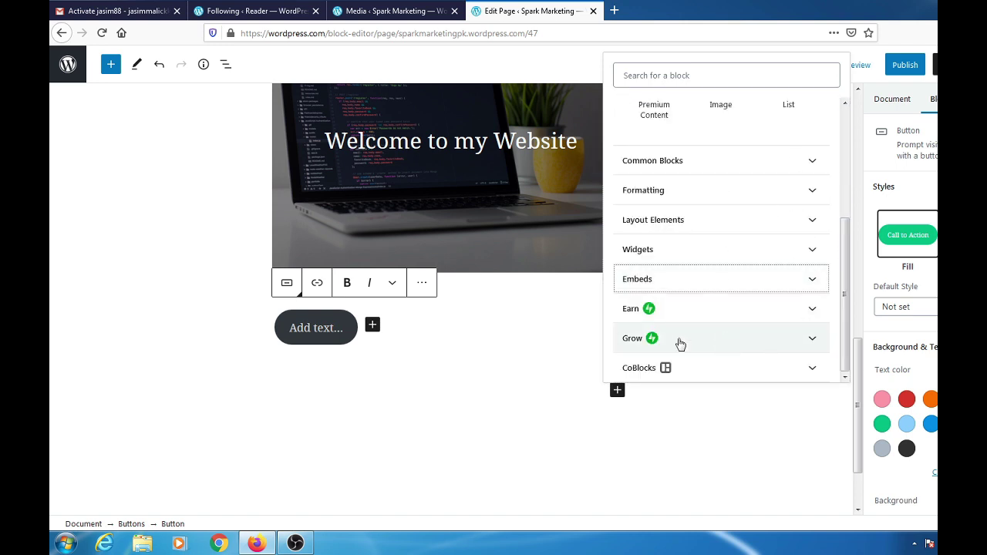
{"action": "left_click", "coordinate": [812, 308]}
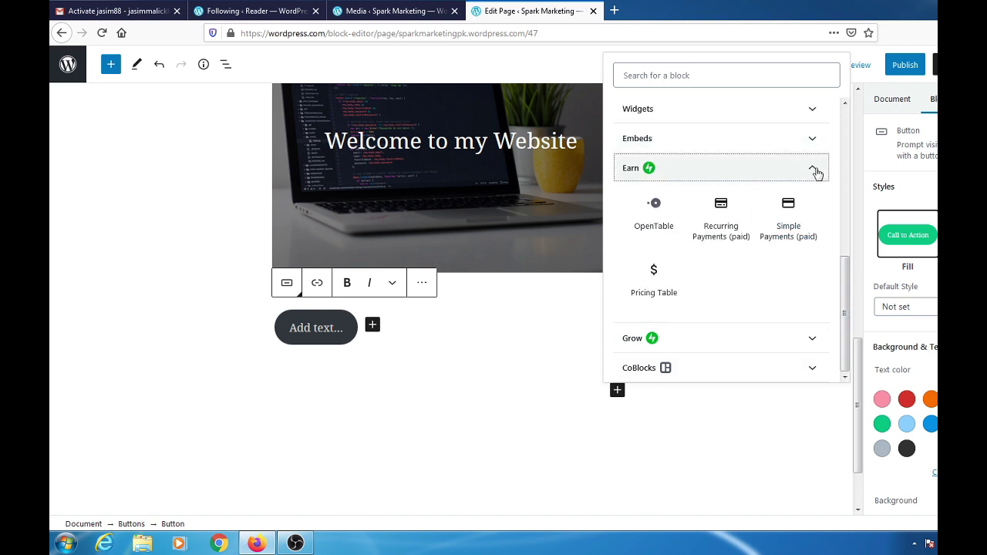
{"action": "left_click", "coordinate": [814, 171]}
{"action": "left_click_drag", "start_coordinate": [858, 342], "coordinate": [863, 99]}
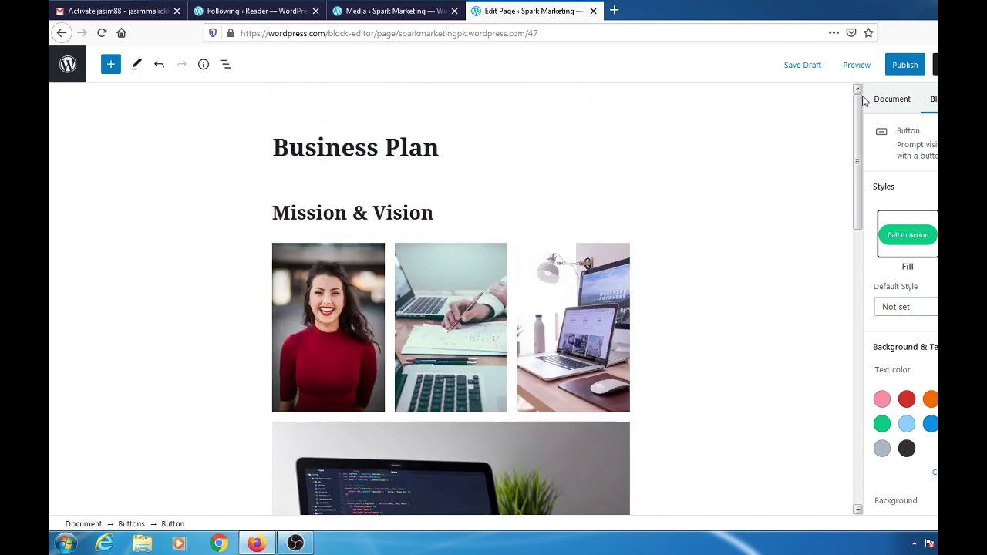
{"action": "left_click", "coordinate": [904, 65]}
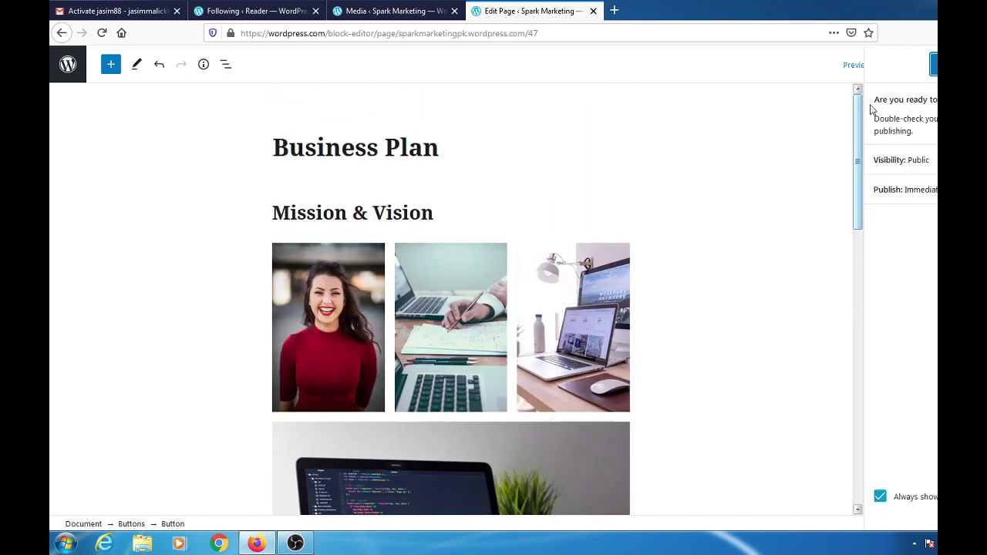
Step: Publish the Business Plan page and go back to the Pages list
{"action": "left_click", "coordinate": [932, 65]}
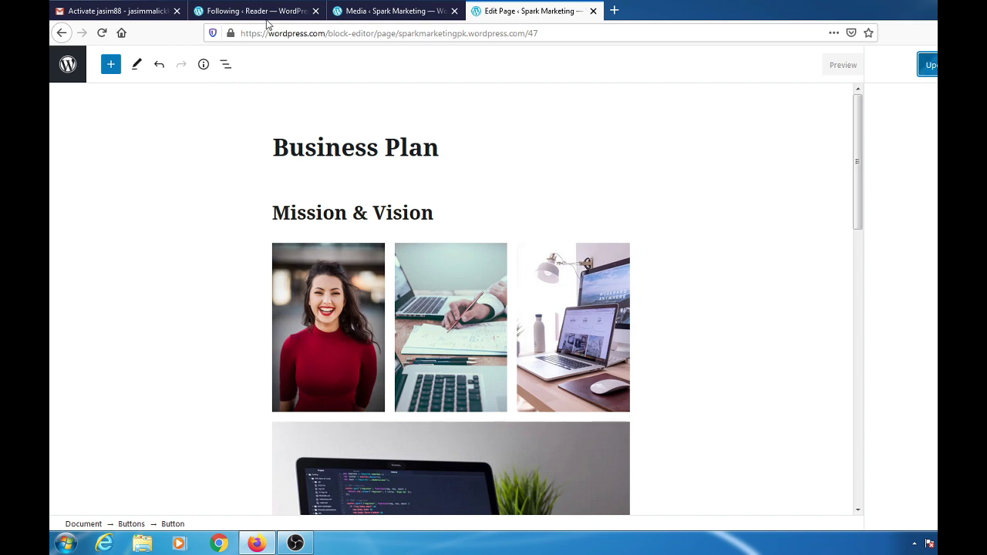
{"action": "left_click", "coordinate": [62, 32]}
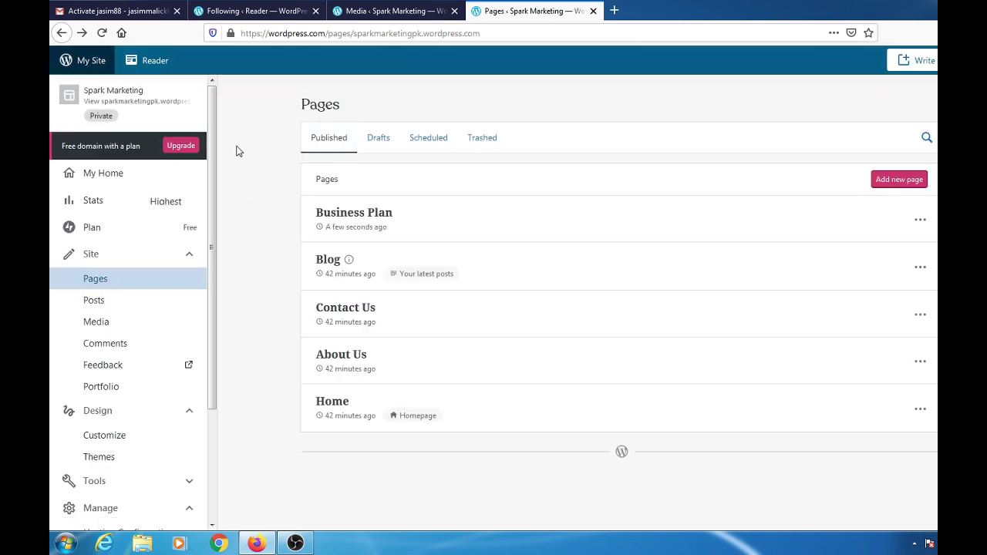
Step: Dismiss the site-created banner on My Home, check the homepage editor, and return to My Home
{"action": "left_click", "coordinate": [116, 185]}
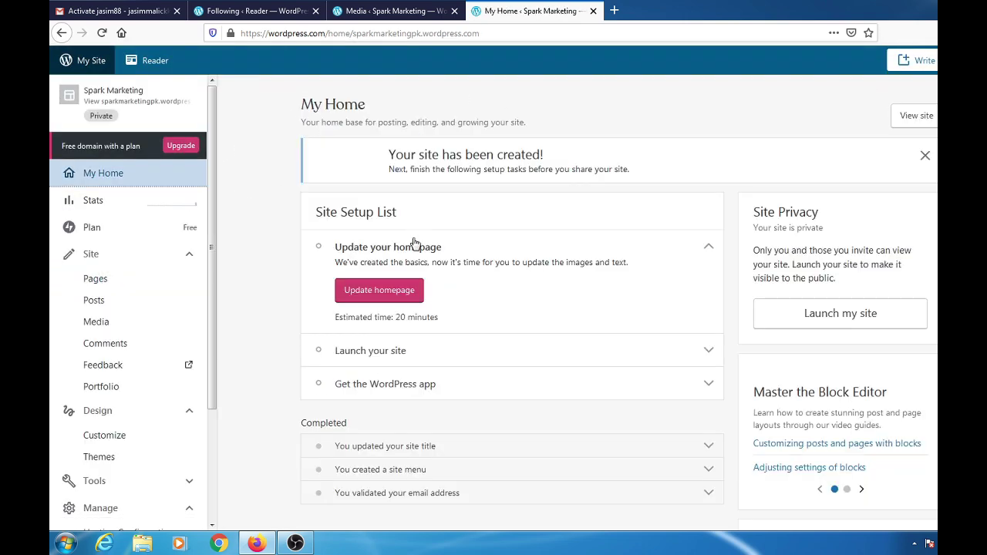
{"action": "left_click", "coordinate": [924, 155]}
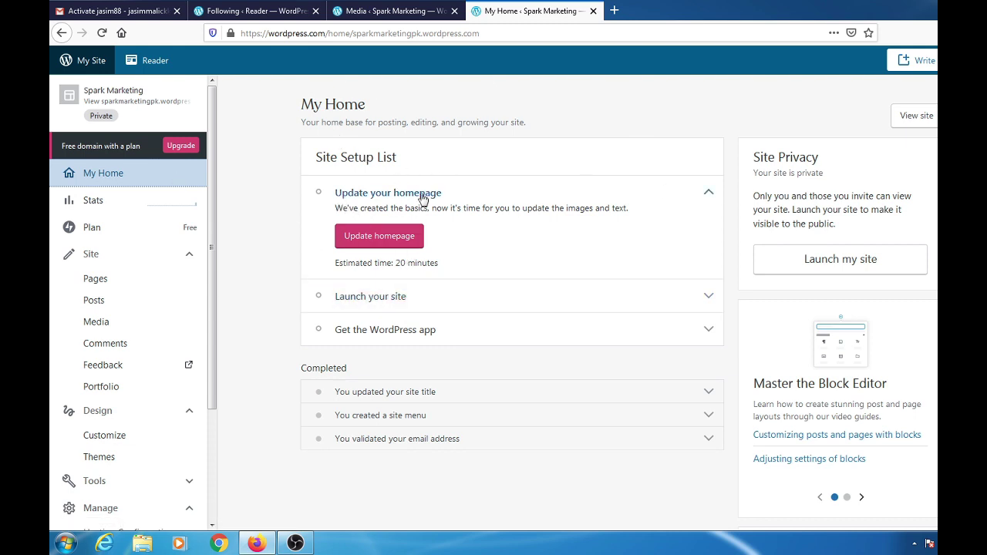
{"action": "left_click", "coordinate": [398, 238]}
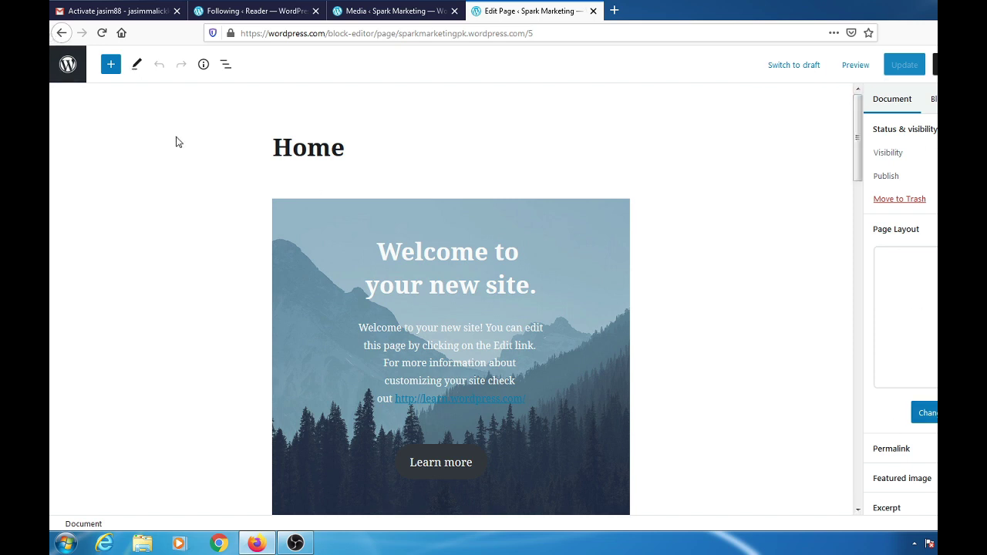
{"action": "left_click", "coordinate": [68, 64]}
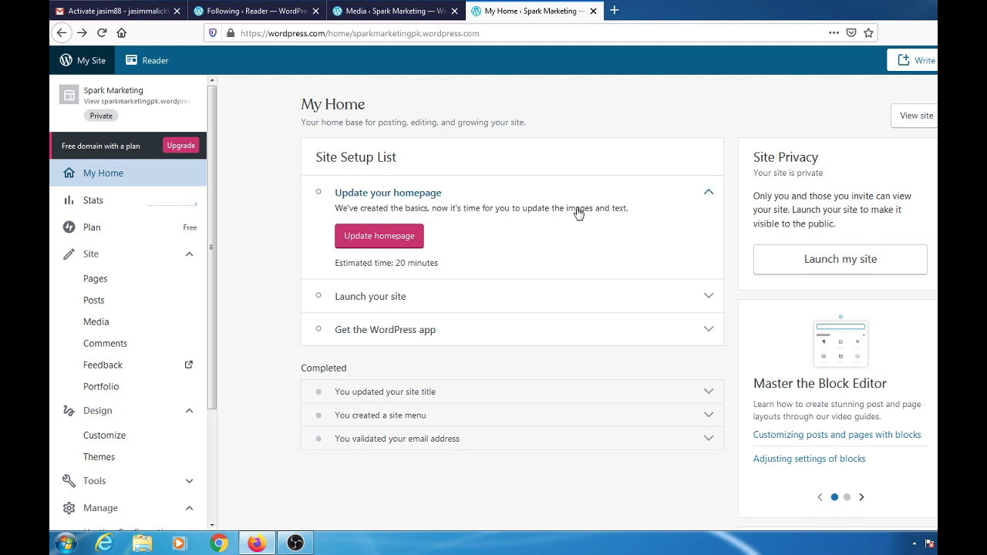
Step: Expand 'Launch your site' in the Site Setup List and start the site launch
{"action": "left_click", "coordinate": [473, 289]}
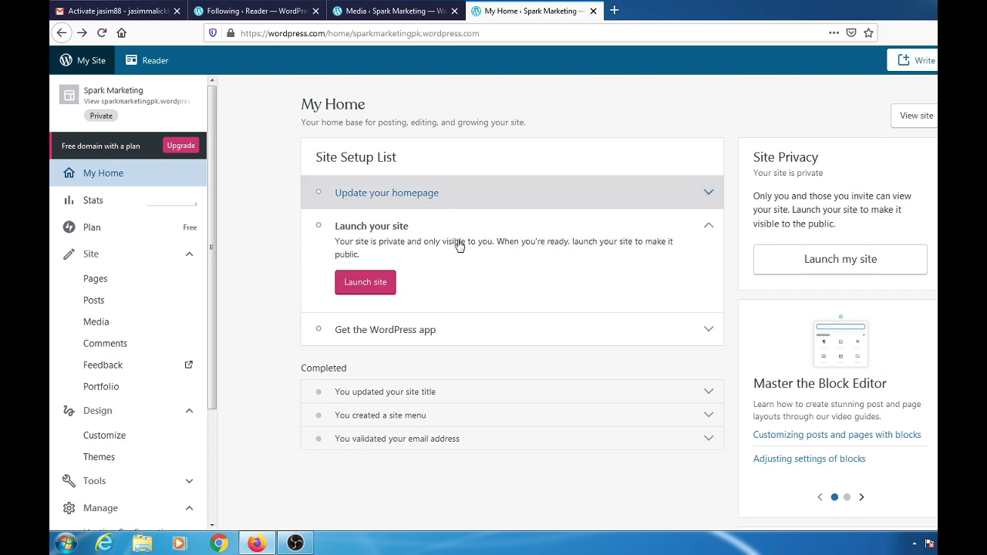
{"action": "right_click", "coordinate": [377, 286]}
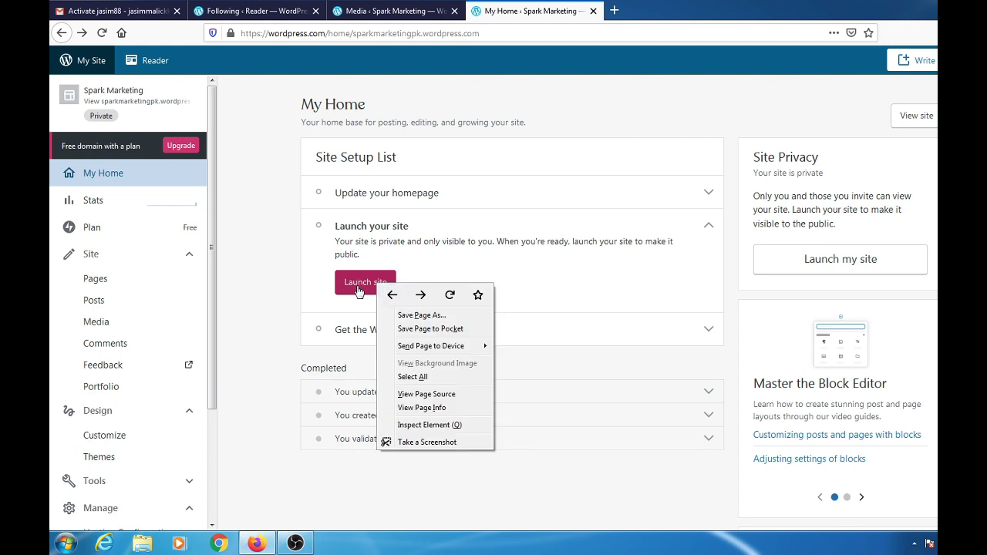
{"action": "right_click", "coordinate": [357, 290]}
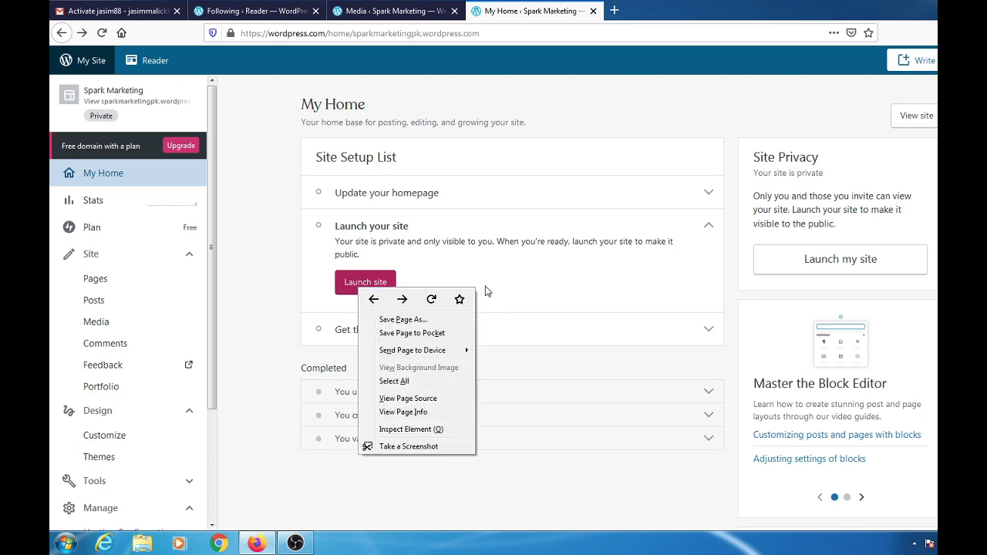
{"action": "left_click", "coordinate": [486, 290]}
{"action": "left_click", "coordinate": [370, 288]}
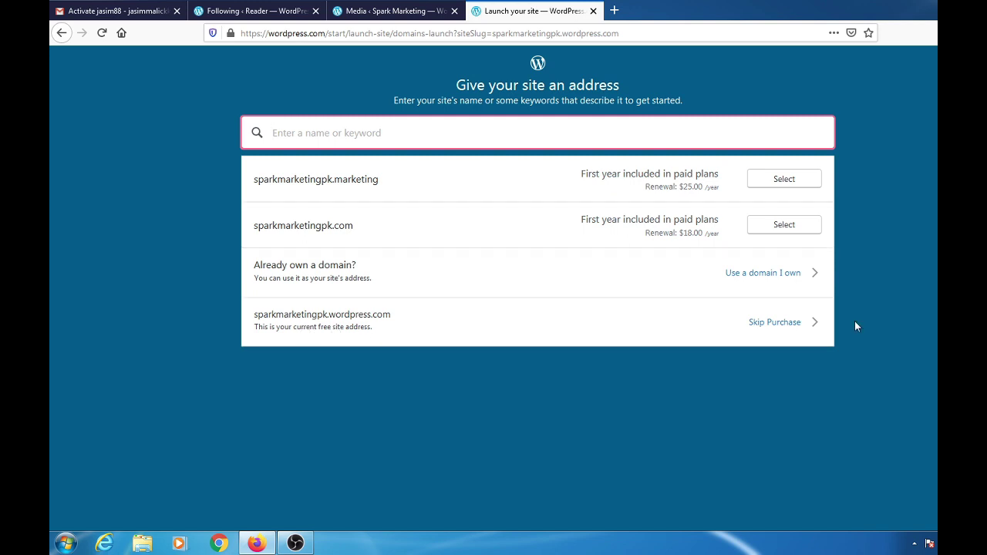
Step: Skip the domain purchase and launch the site on the free plan
{"action": "left_click", "coordinate": [765, 324]}
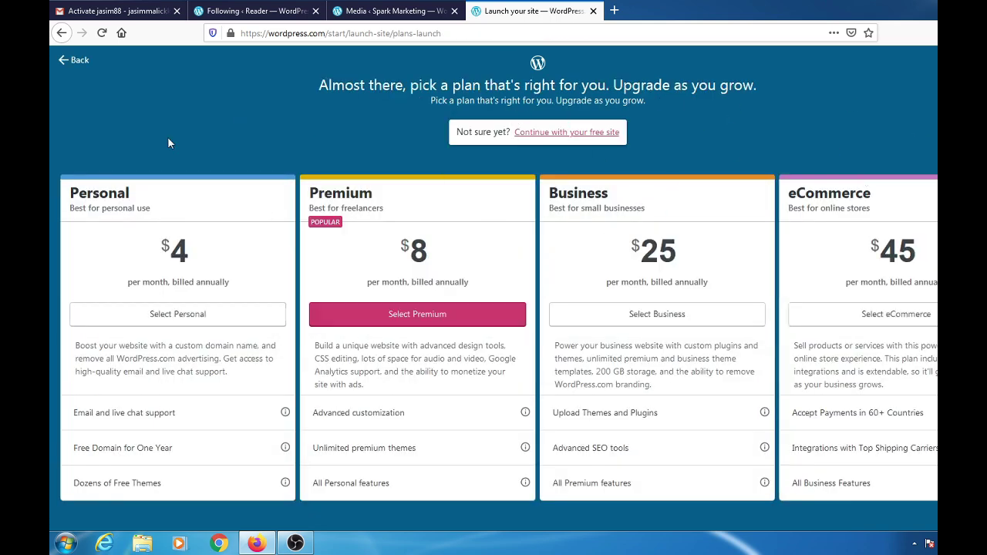
{"action": "left_click", "coordinate": [589, 133]}
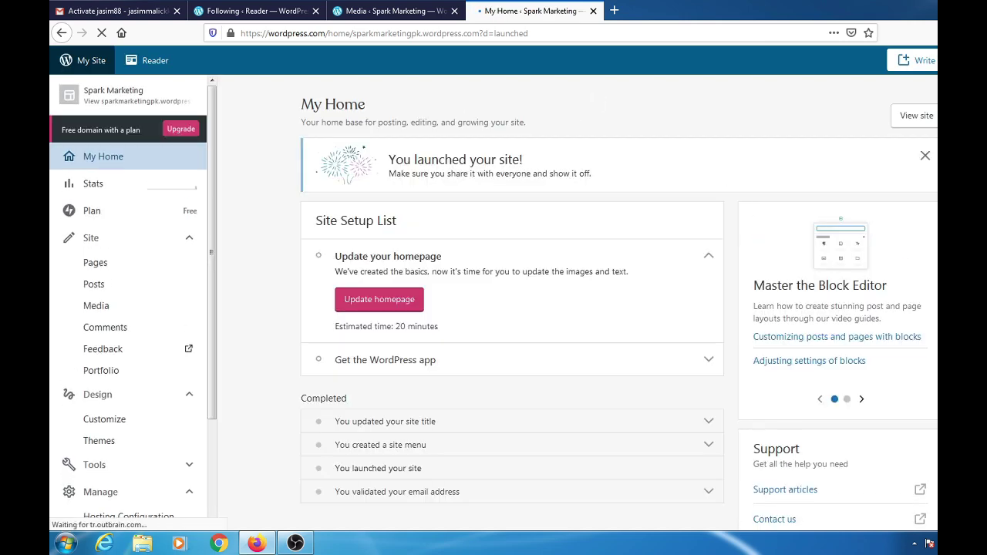
Step: View the live Spark Marketing site in a new tab, reload it, then return to My Home
{"action": "scroll", "coordinate": [762, 195], "scroll_direction": "down", "scroll_amount": 3}
{"action": "scroll", "coordinate": [762, 195], "scroll_direction": "up", "scroll_amount": 3}
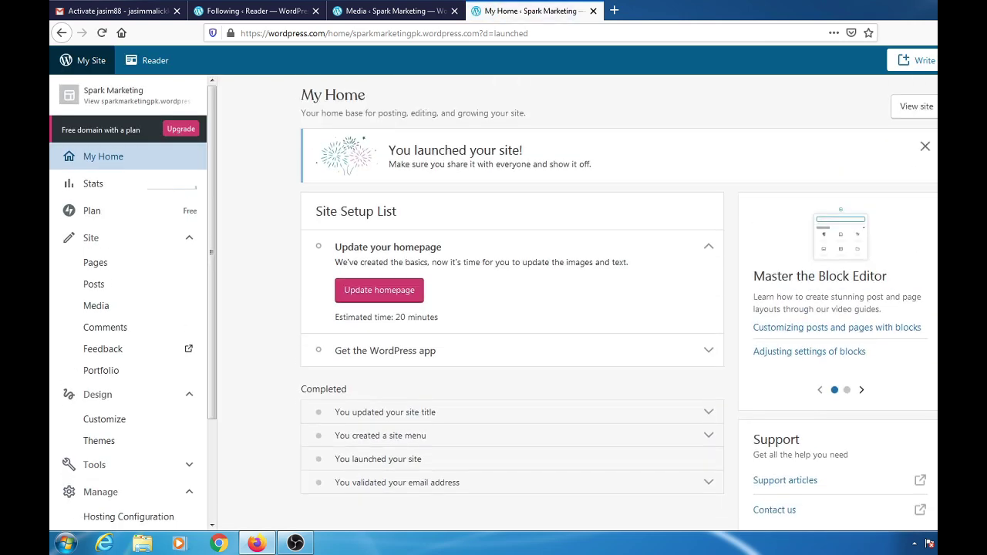
{"action": "right_click", "coordinate": [918, 124]}
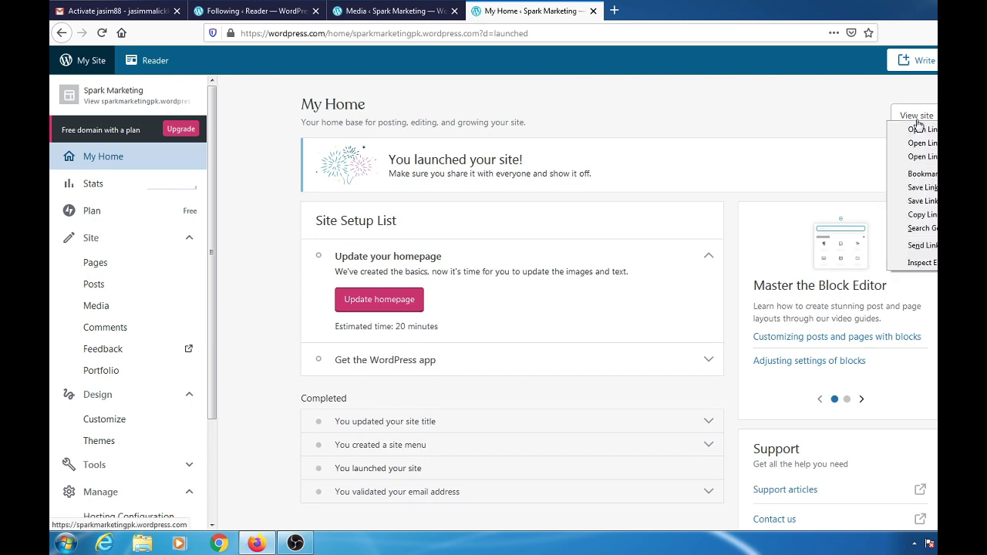
{"action": "left_click", "coordinate": [921, 132]}
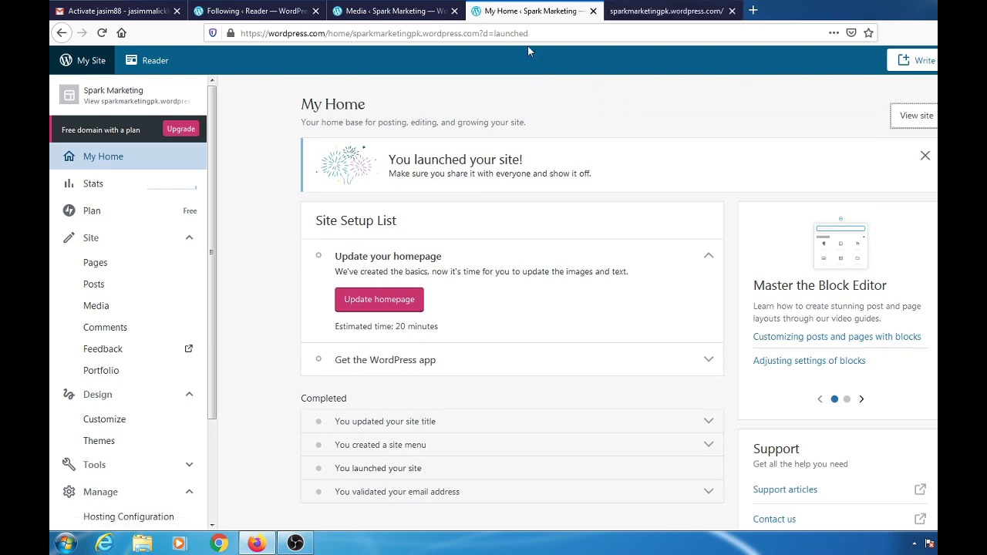
{"action": "left_click", "coordinate": [641, 15]}
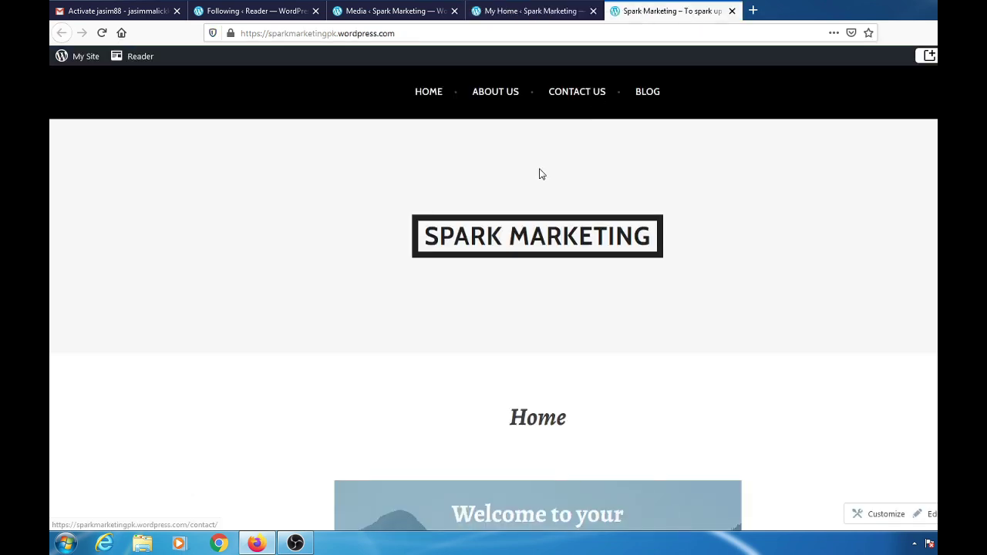
{"action": "scroll", "coordinate": [540, 172], "scroll_direction": "down", "scroll_amount": 3}
{"action": "scroll", "coordinate": [539, 308], "scroll_direction": "down", "scroll_amount": 10}
{"action": "key", "text": "F5"}
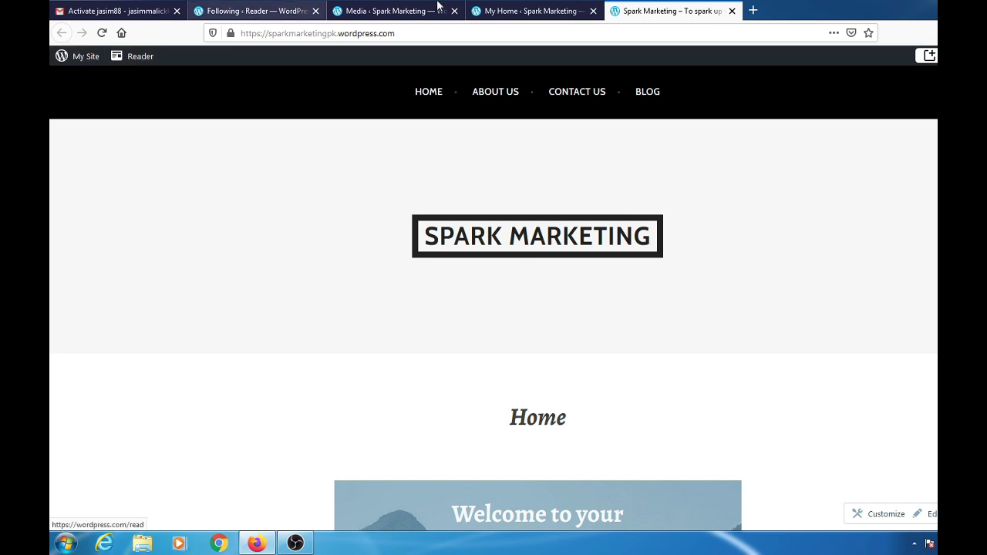
{"action": "left_click", "coordinate": [524, 11]}
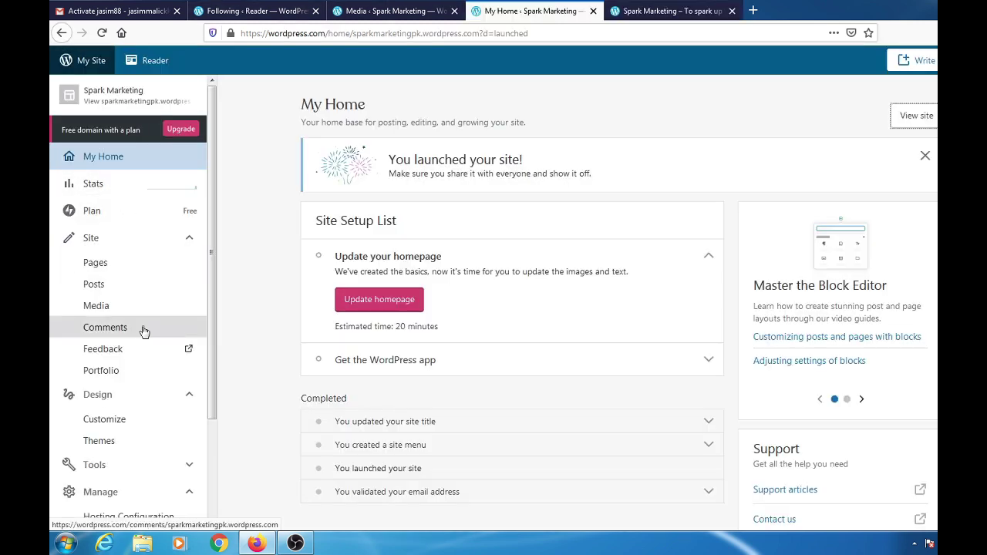
Step: Add the Business Plan page to the Primary menu in the Customizer
{"action": "left_click", "coordinate": [119, 425]}
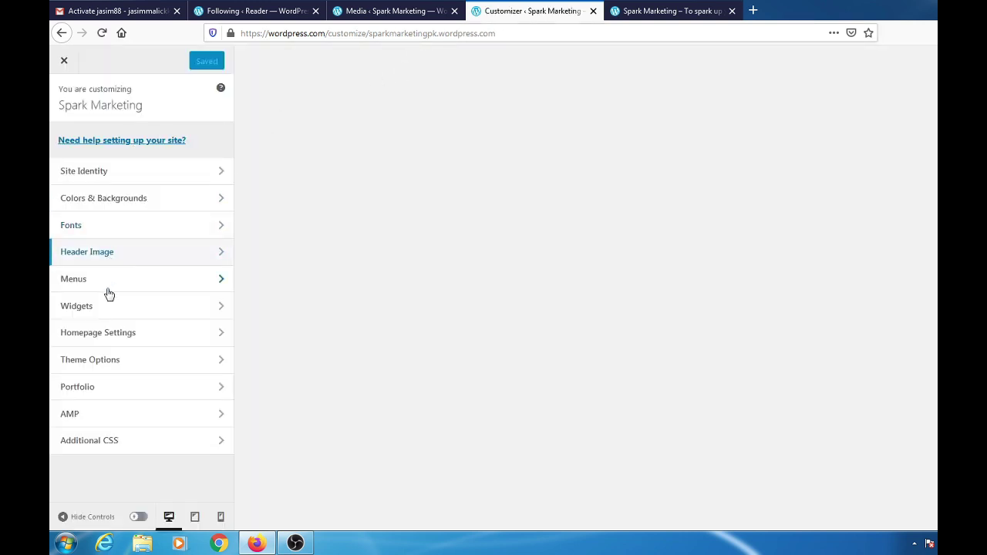
{"action": "left_click", "coordinate": [104, 282]}
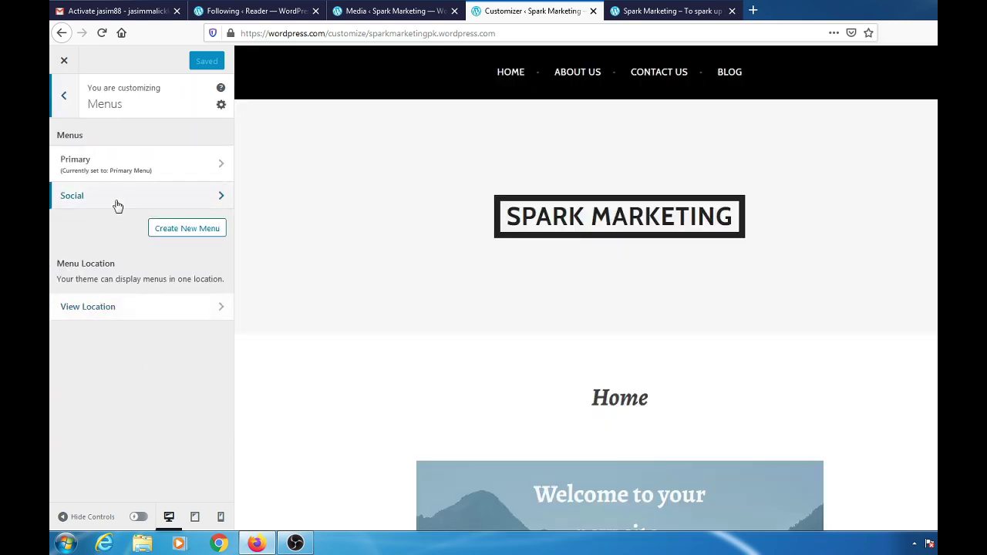
{"action": "left_click", "coordinate": [138, 162]}
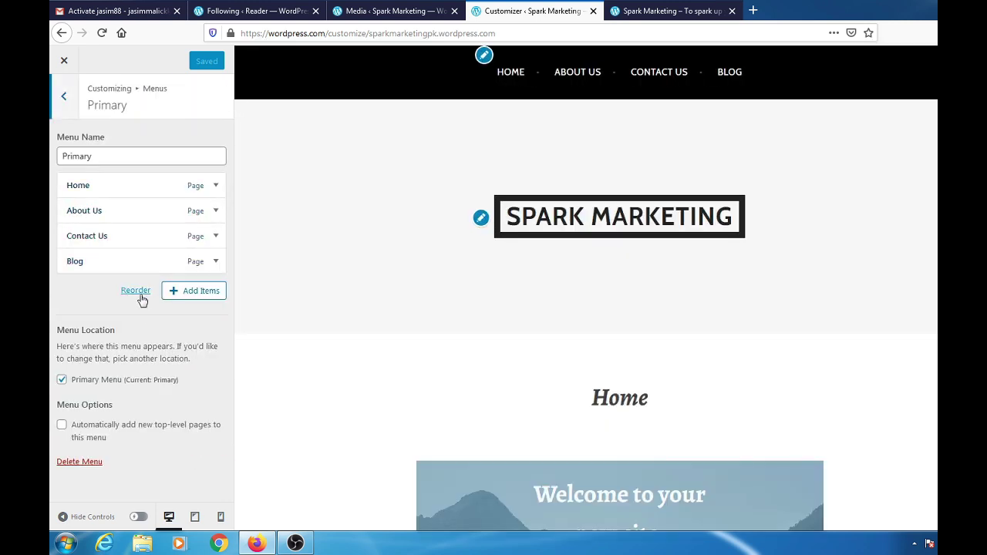
{"action": "left_click", "coordinate": [209, 296]}
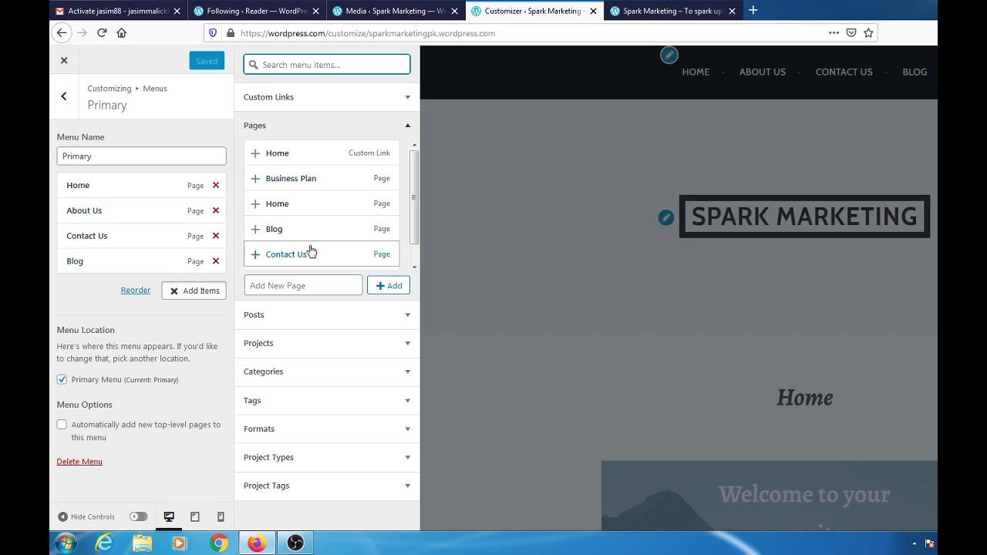
{"action": "left_click", "coordinate": [257, 182]}
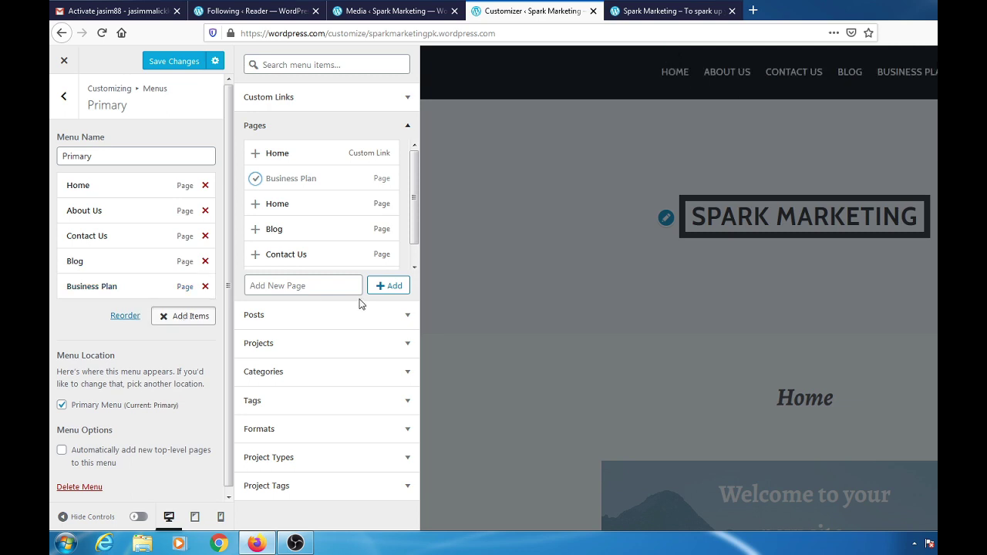
{"action": "left_click", "coordinate": [126, 321]}
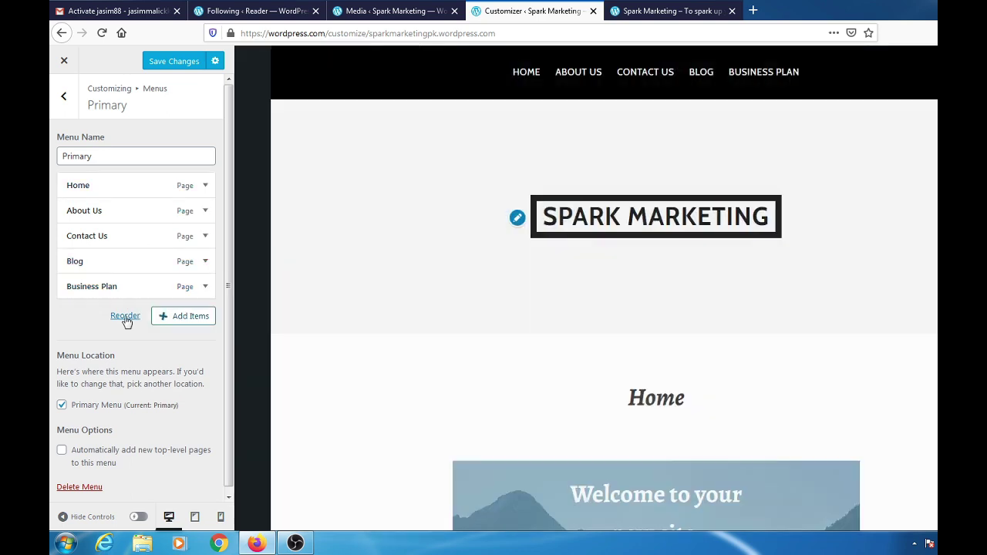
Step: Reorder the Primary menu so Business Plan sits directly under Home
{"action": "left_click", "coordinate": [116, 320]}
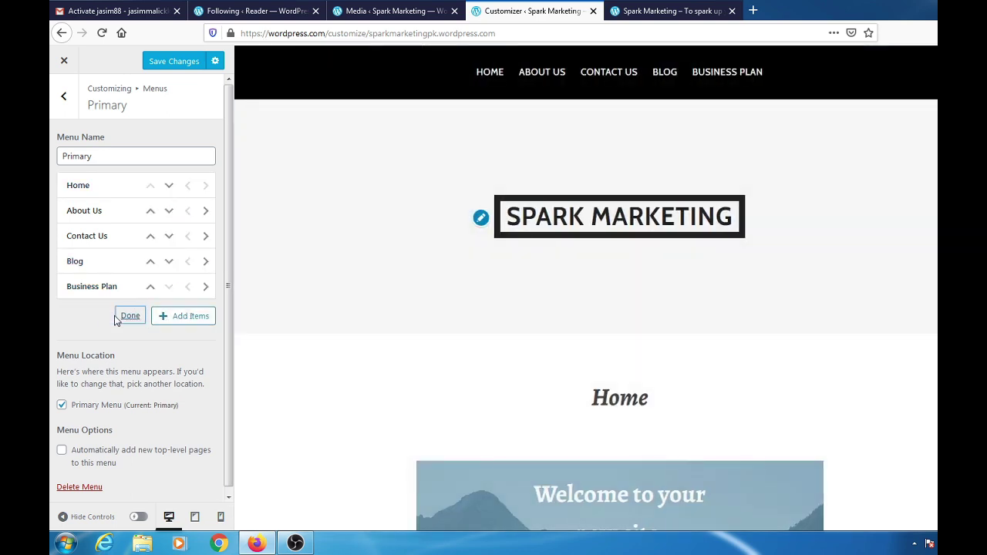
{"action": "left_click", "coordinate": [151, 288]}
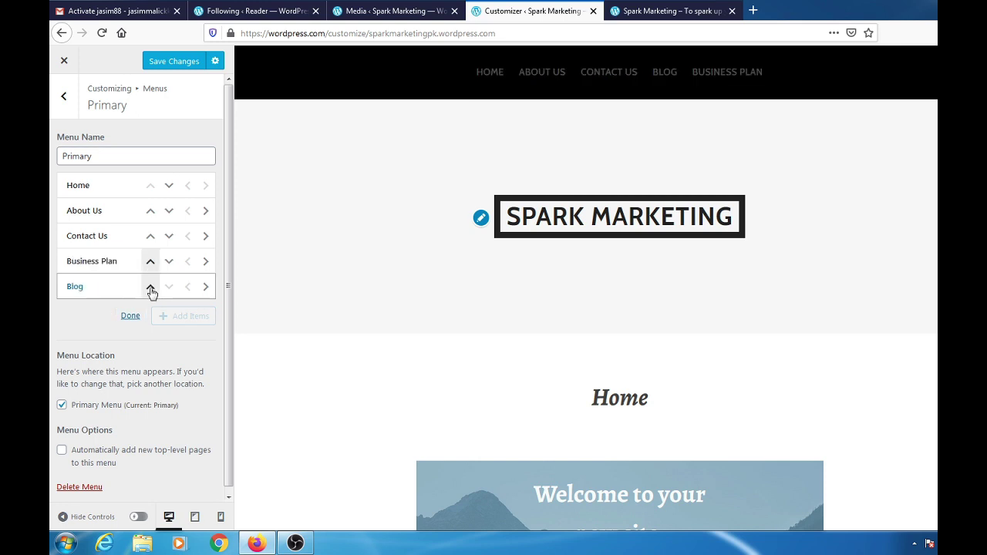
{"action": "left_click", "coordinate": [150, 261]}
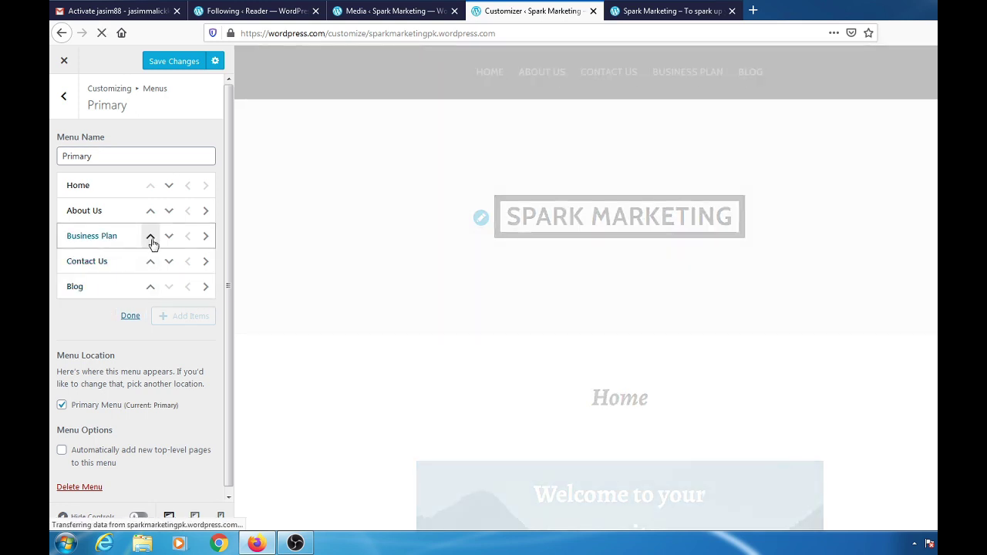
{"action": "left_click", "coordinate": [150, 236]}
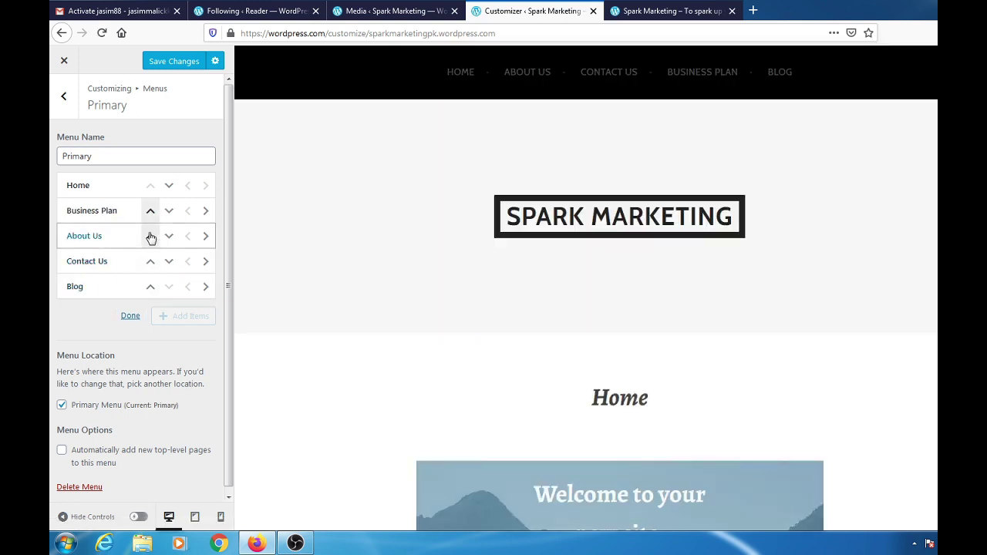
{"action": "left_click", "coordinate": [127, 317]}
Step: Remove Blog from the Primary menu and save the Customizer changes
{"action": "left_click", "coordinate": [104, 286]}
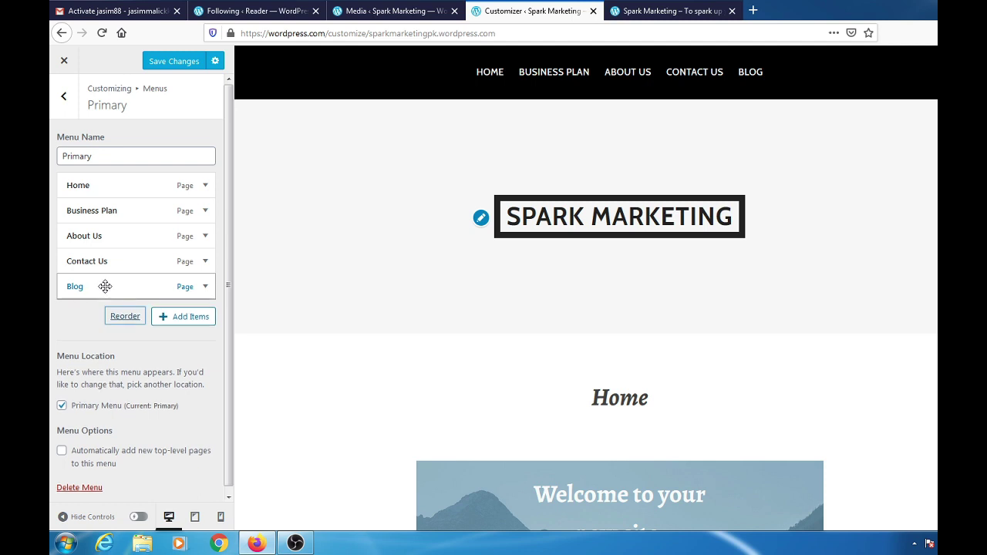
{"action": "left_click_drag", "start_coordinate": [231, 263], "coordinate": [229, 386]}
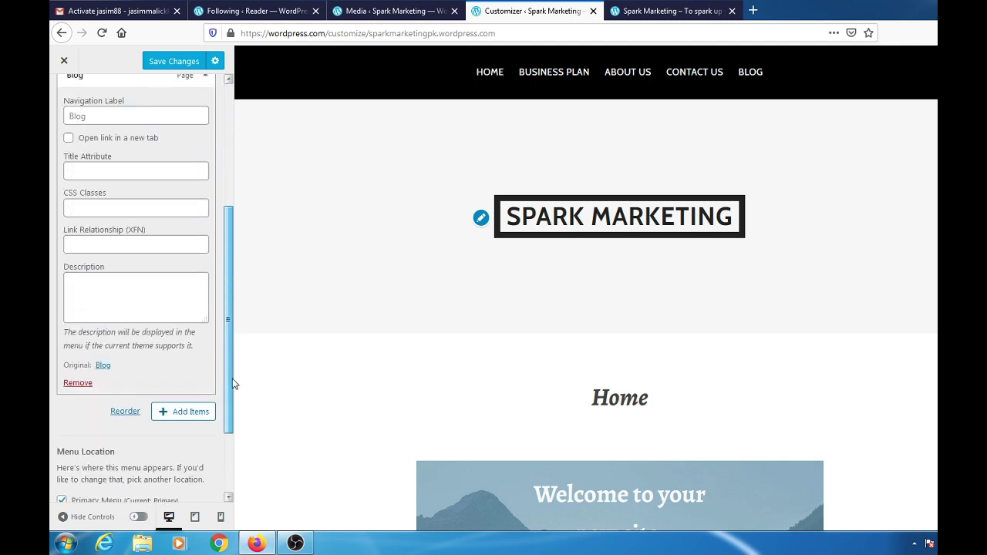
{"action": "left_click", "coordinate": [79, 380]}
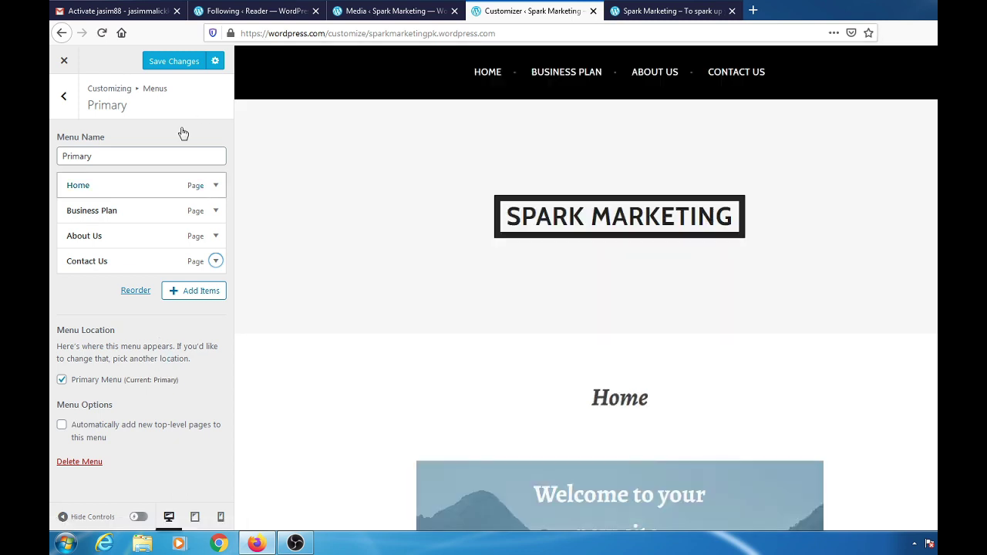
{"action": "left_click", "coordinate": [173, 61]}
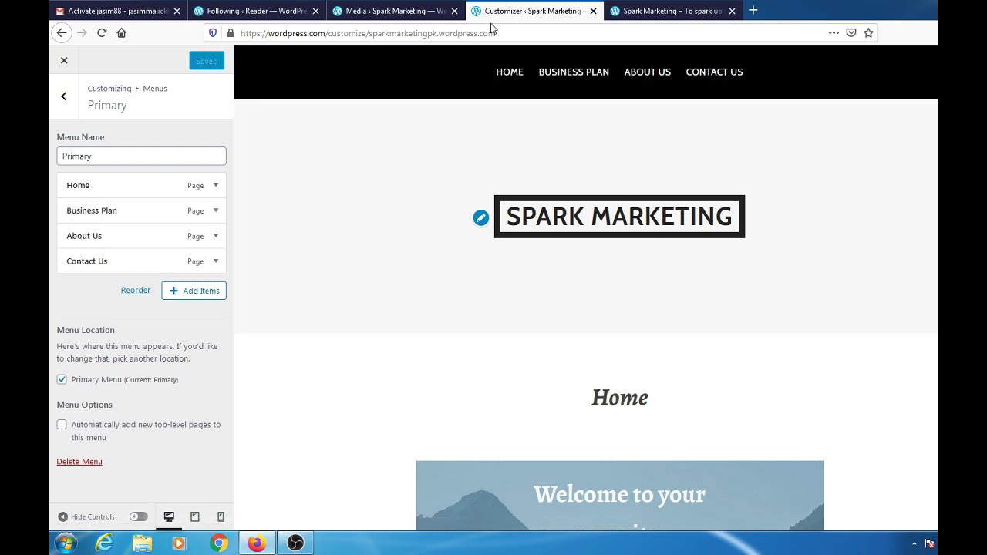
Step: Load sparkmarketingpk.wordpress.com in a new tab and scroll through the live site
{"action": "left_click", "coordinate": [752, 10]}
{"action": "left_click", "coordinate": [457, 33]}
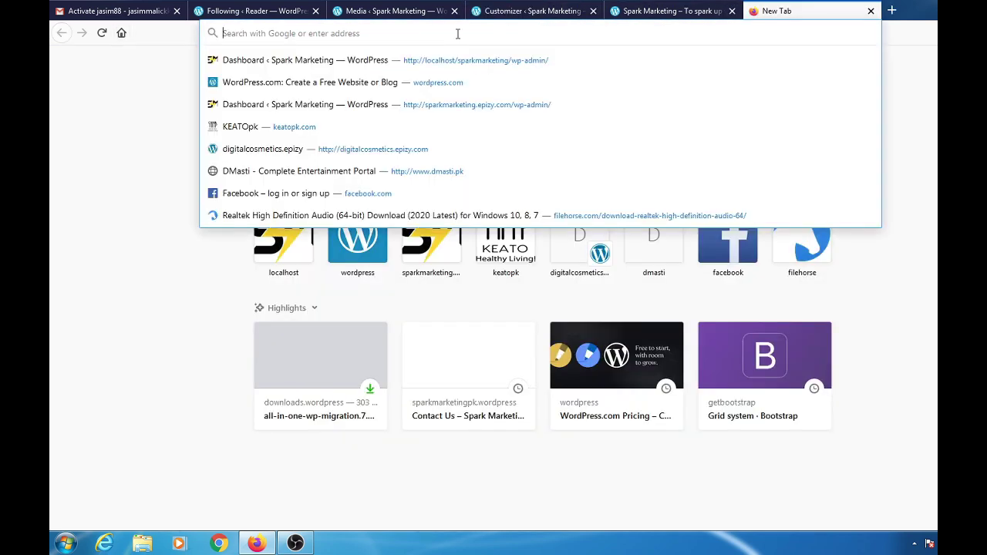
{"action": "type", "text": "sparkm"}
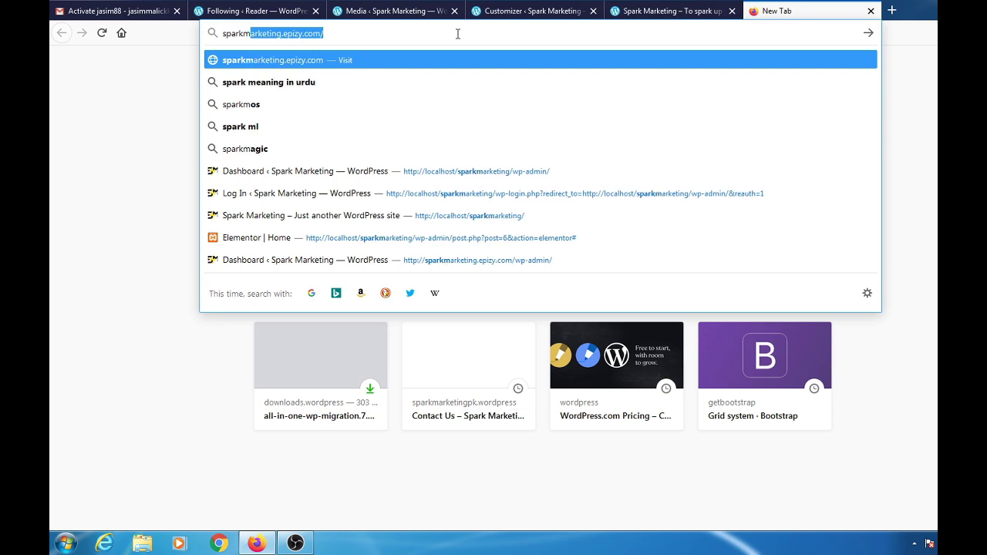
{"action": "type", "text": "arkl"}
{"action": "key", "text": "BackSpace"}
{"action": "type", "text": "etingp"}
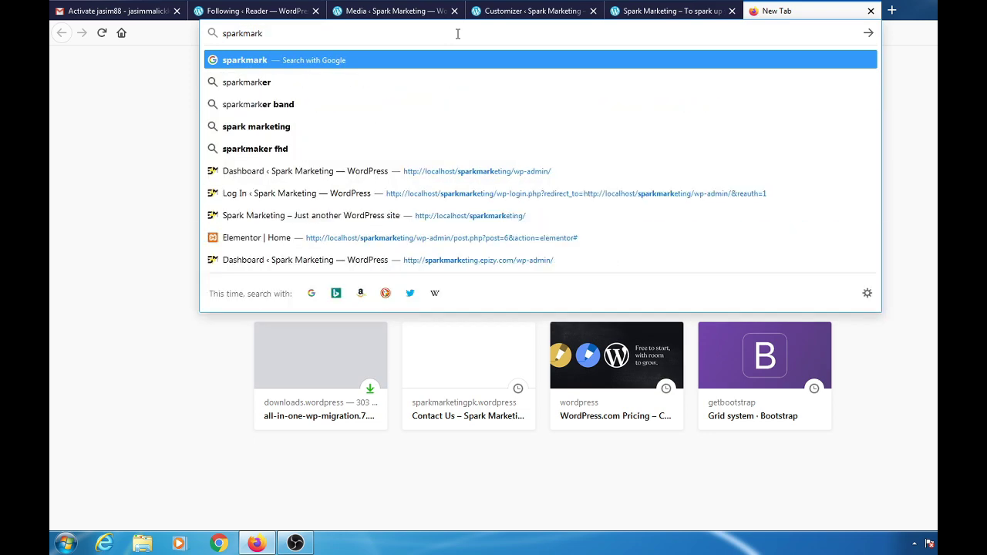
{"action": "type", "text": "k."}
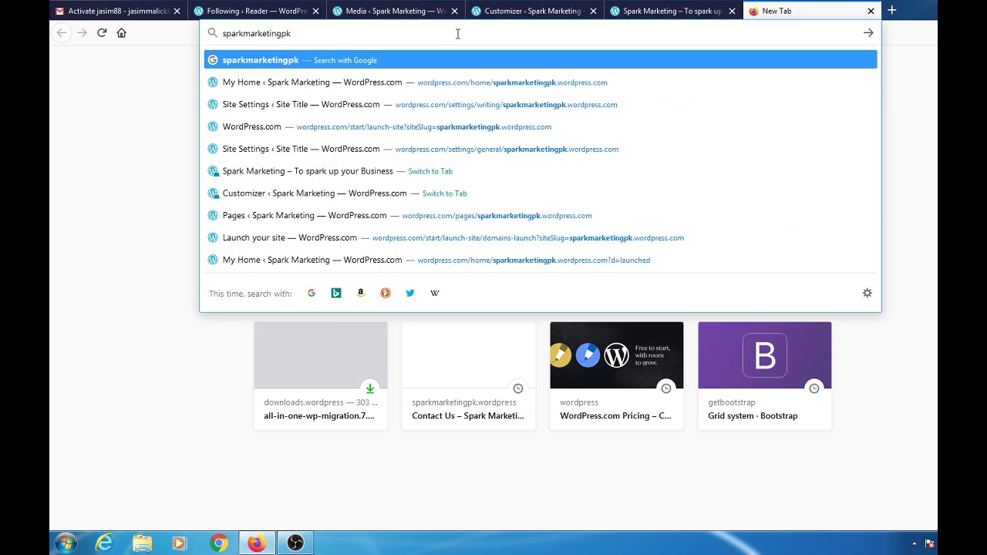
{"action": "type", "text": "wo"}
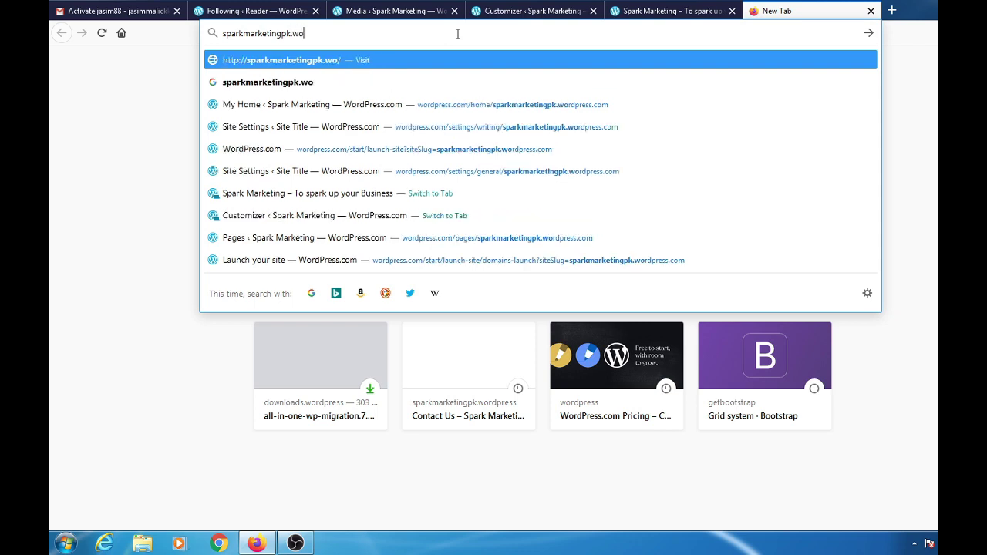
{"action": "type", "text": "rdpress"}
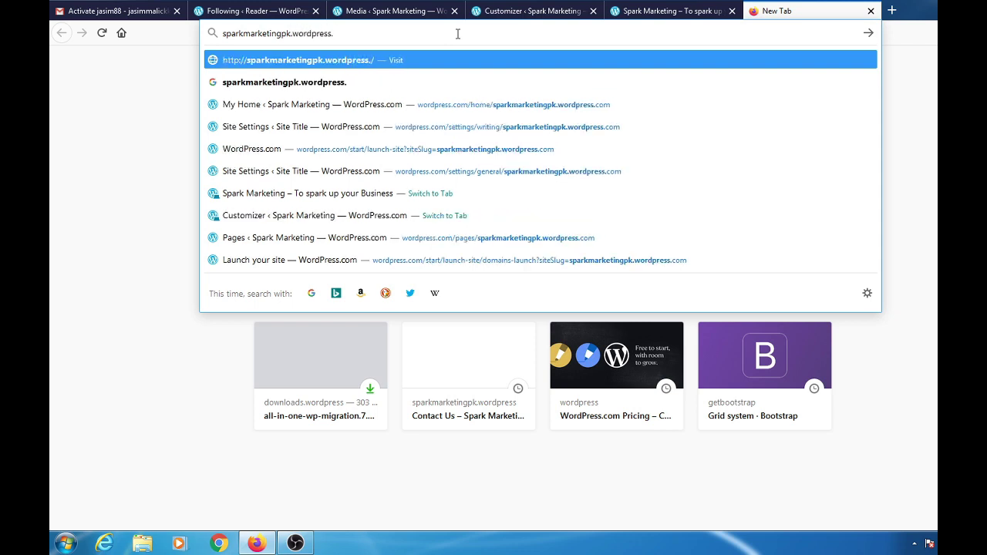
{"action": "type", "text": ".com"}
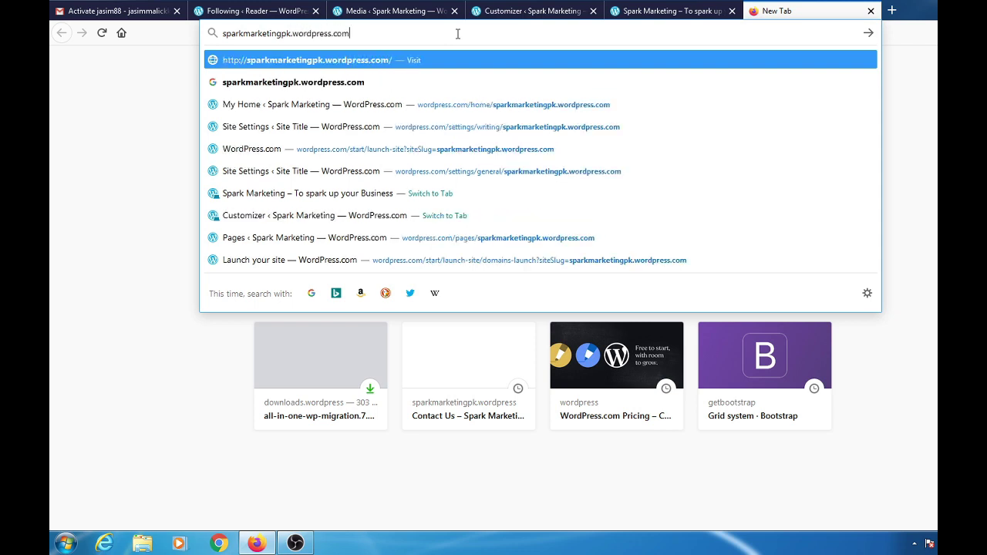
{"action": "key", "text": "Return"}
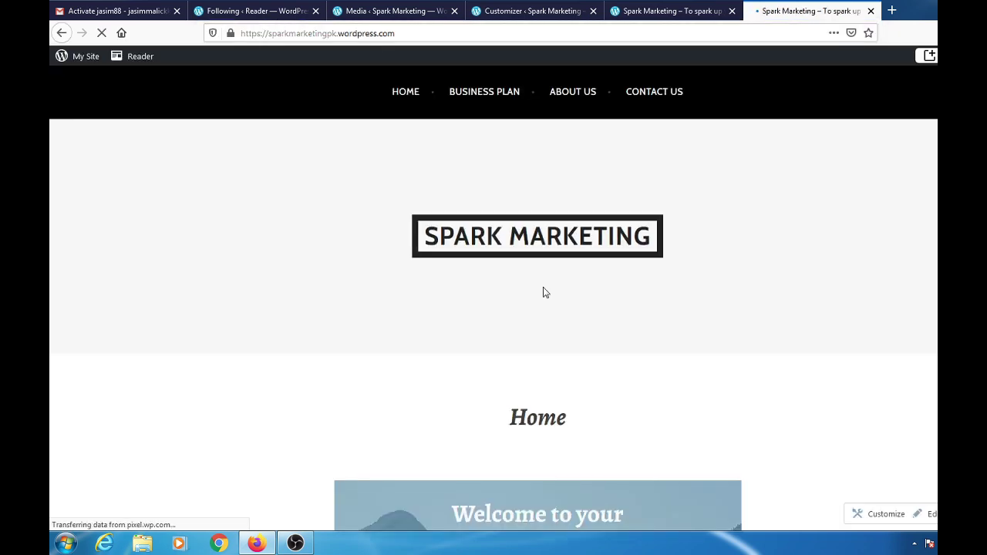
{"action": "scroll", "coordinate": [502, 128], "scroll_direction": "down", "scroll_amount": 10}
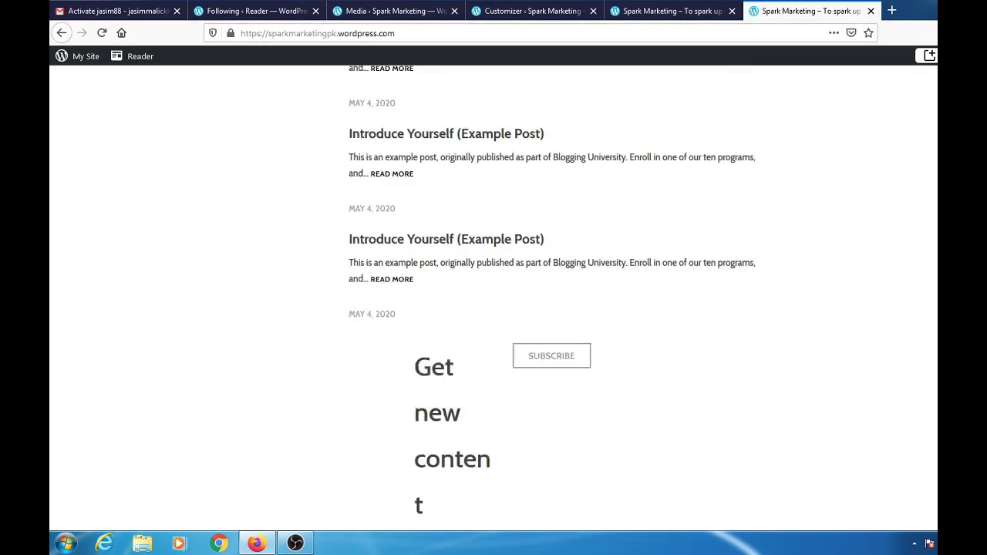
{"action": "scroll", "coordinate": [172, 100], "scroll_direction": "up", "scroll_amount": 15}
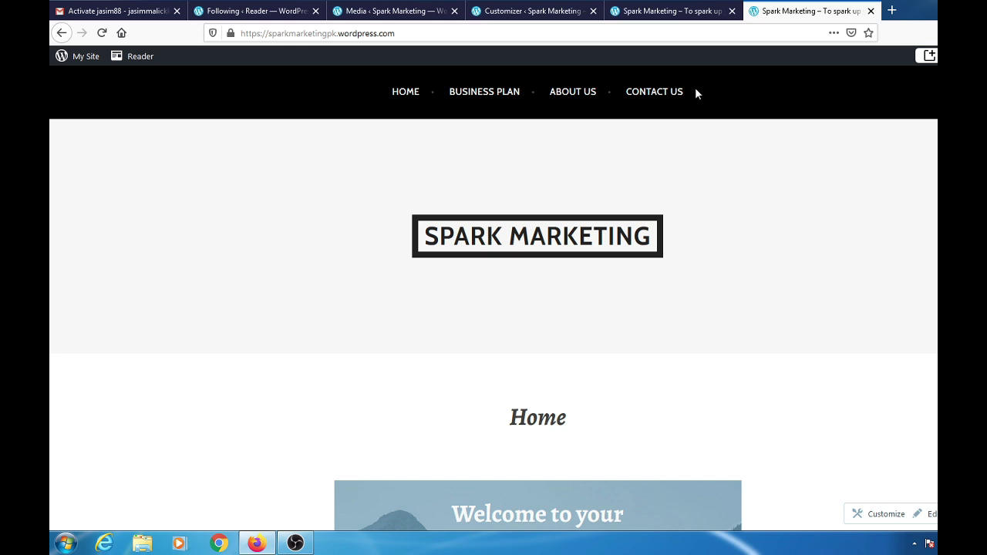
{"action": "scroll", "coordinate": [176, 510], "scroll_direction": "down", "scroll_amount": 15}
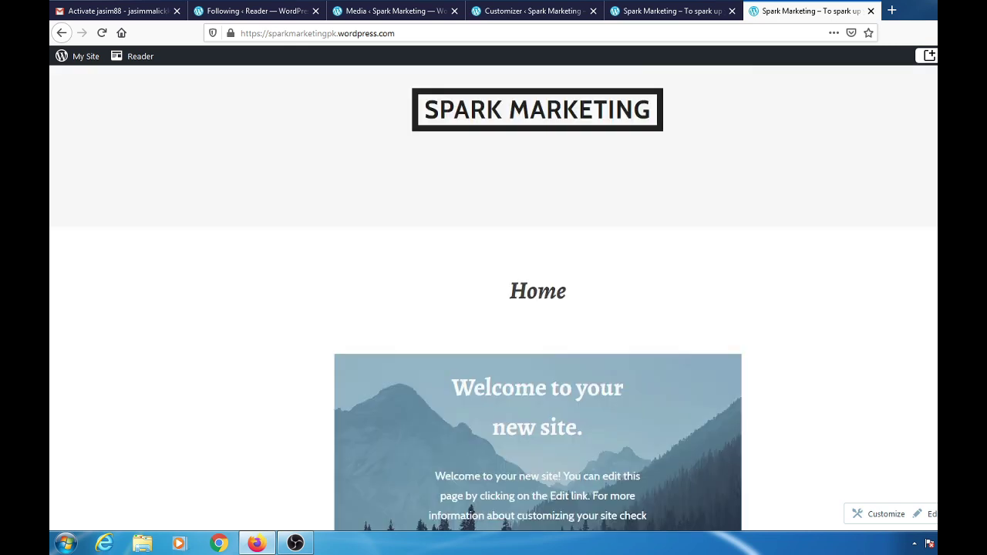